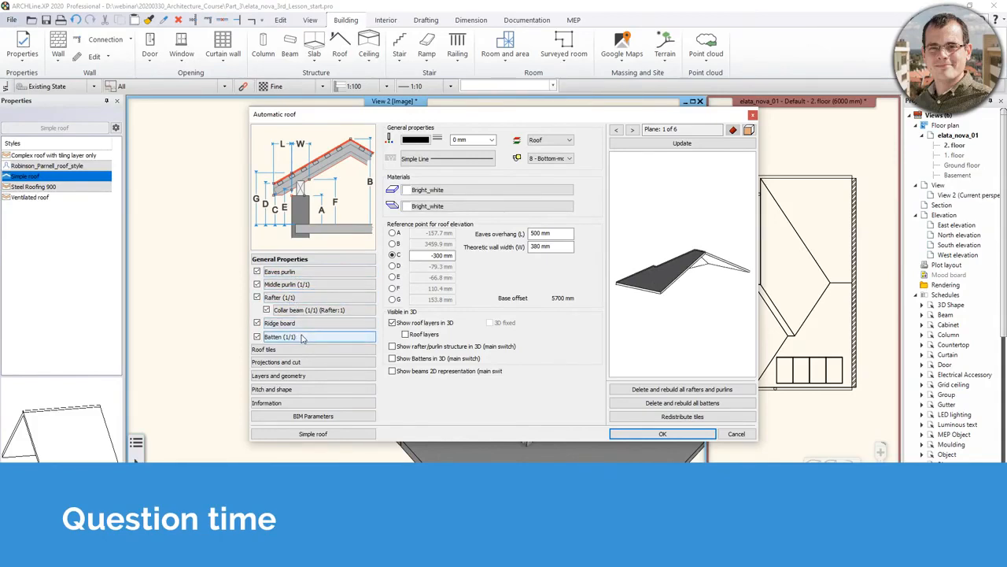
- Add a trial 10 mm layer below Natural_pine in the roof's layers and geometry build-up
{"action": "left_click", "coordinate": [302, 376]}
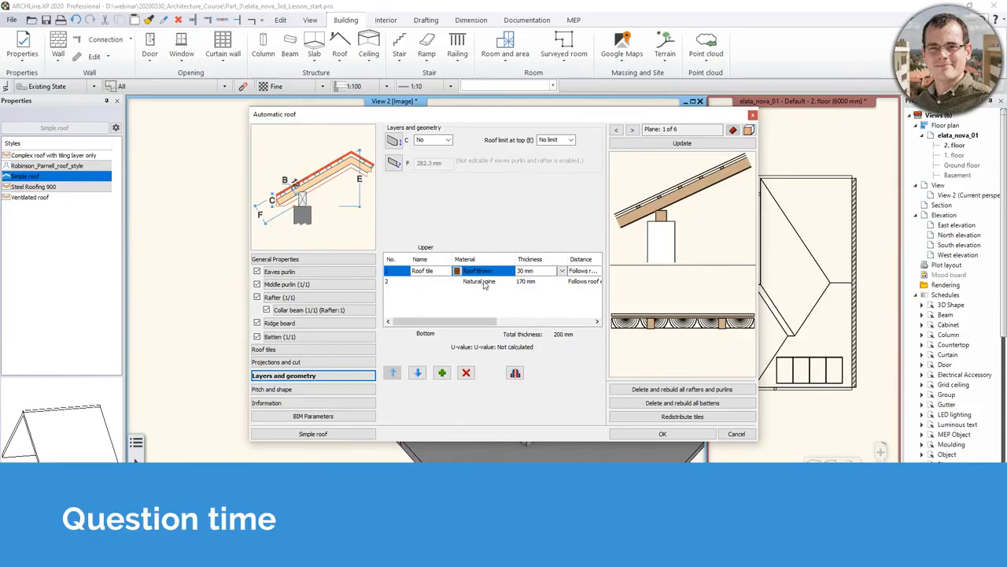
{"action": "left_click", "coordinate": [461, 285]}
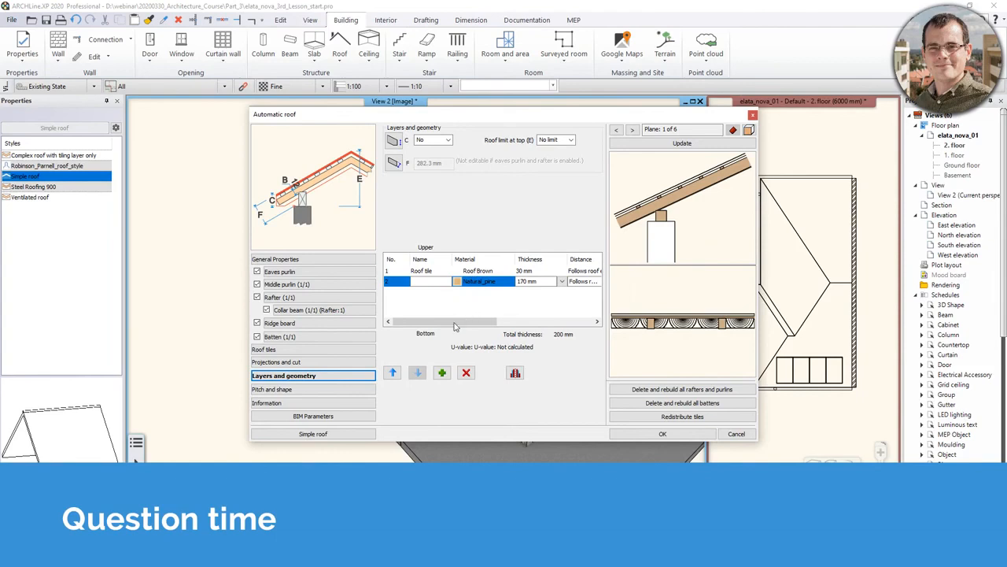
{"action": "left_click", "coordinate": [442, 372]}
{"action": "double_click", "coordinate": [531, 292]}
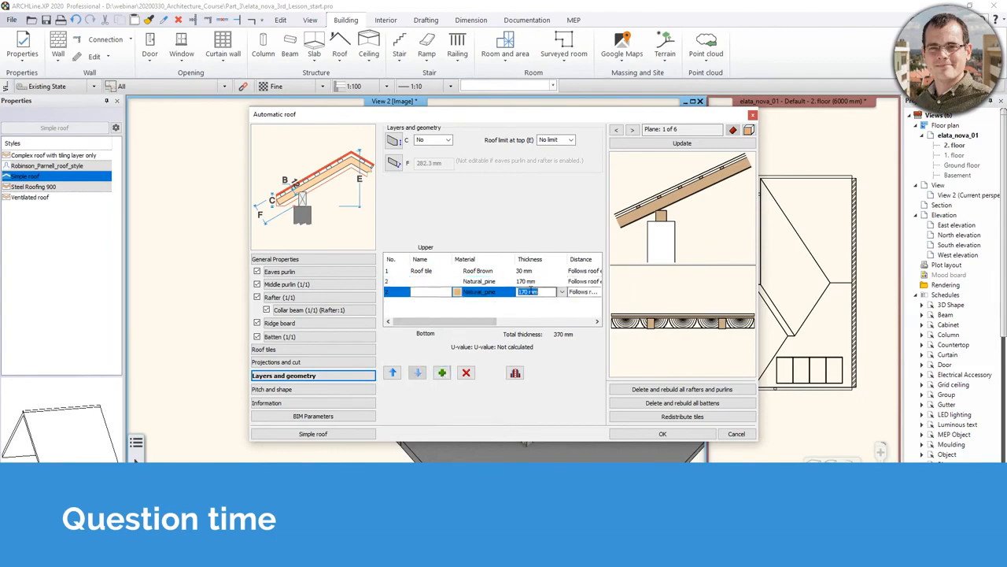
{"action": "type", "text": "10"}
{"action": "left_click", "coordinate": [657, 147]}
- Try Natural_pine on the new layer, delete it, and cancel the automatic roof settings
{"action": "scroll", "coordinate": [676, 323], "scroll_direction": "up", "scroll_amount": 2}
{"action": "left_click_drag", "start_coordinate": [471, 324], "coordinate": [568, 324]}
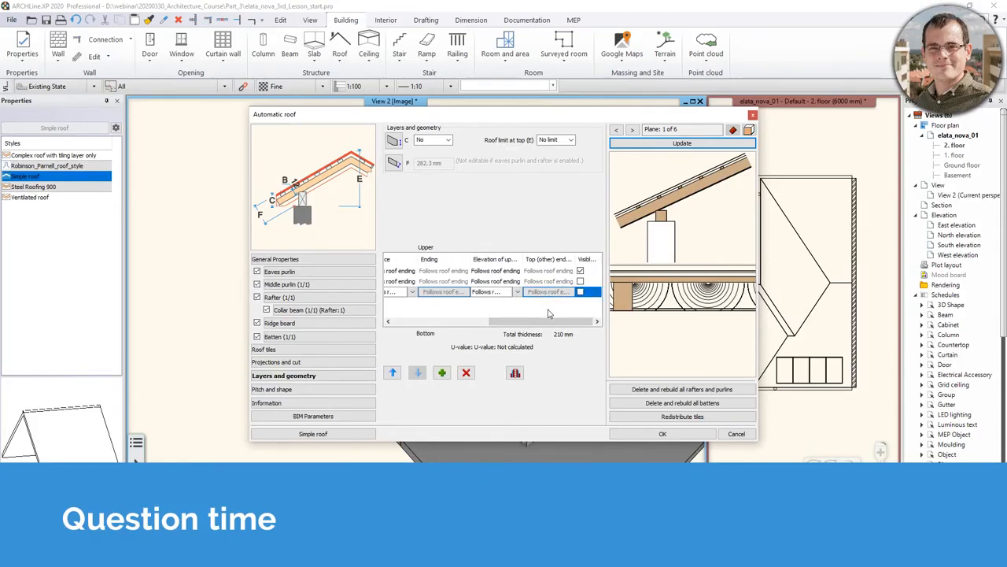
{"action": "left_click_drag", "start_coordinate": [549, 321], "coordinate": [442, 323]}
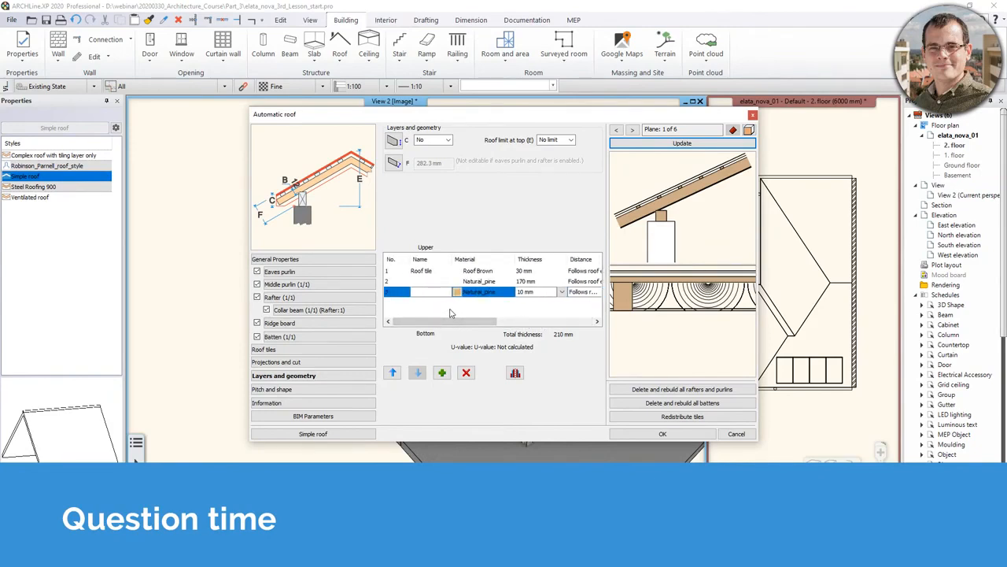
{"action": "left_click", "coordinate": [494, 293]}
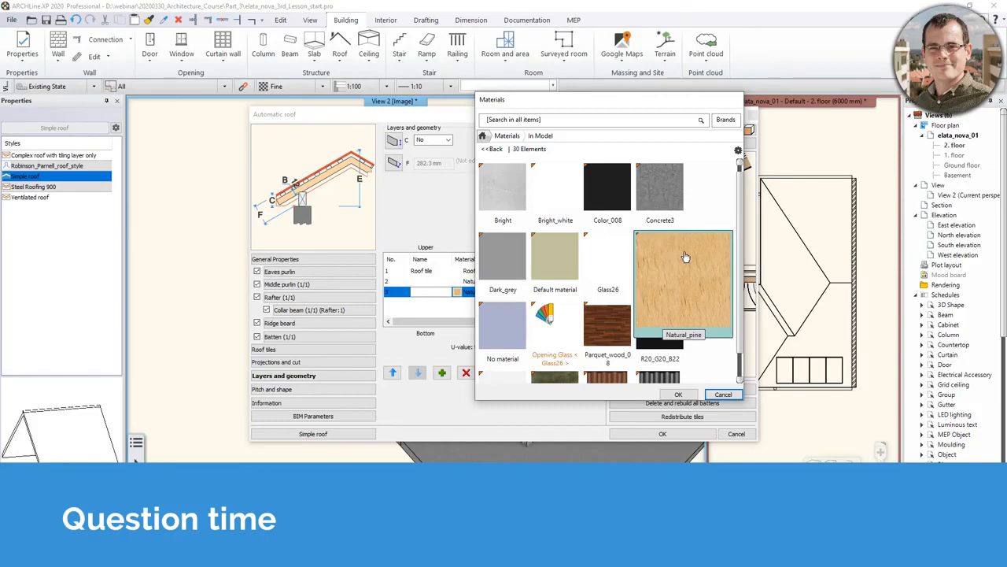
{"action": "left_click", "coordinate": [677, 255]}
{"action": "left_click", "coordinate": [720, 395]}
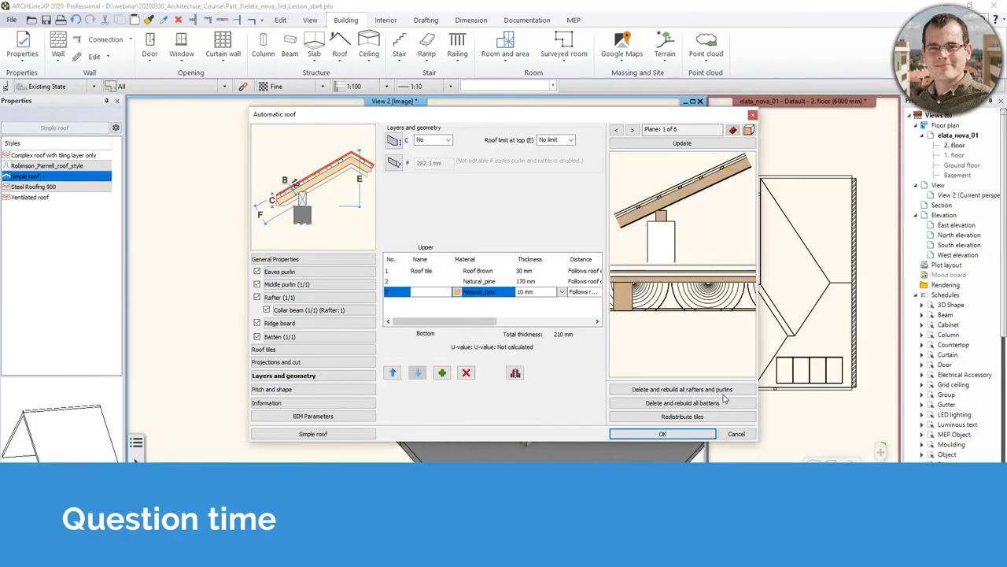
{"action": "left_click", "coordinate": [466, 372]}
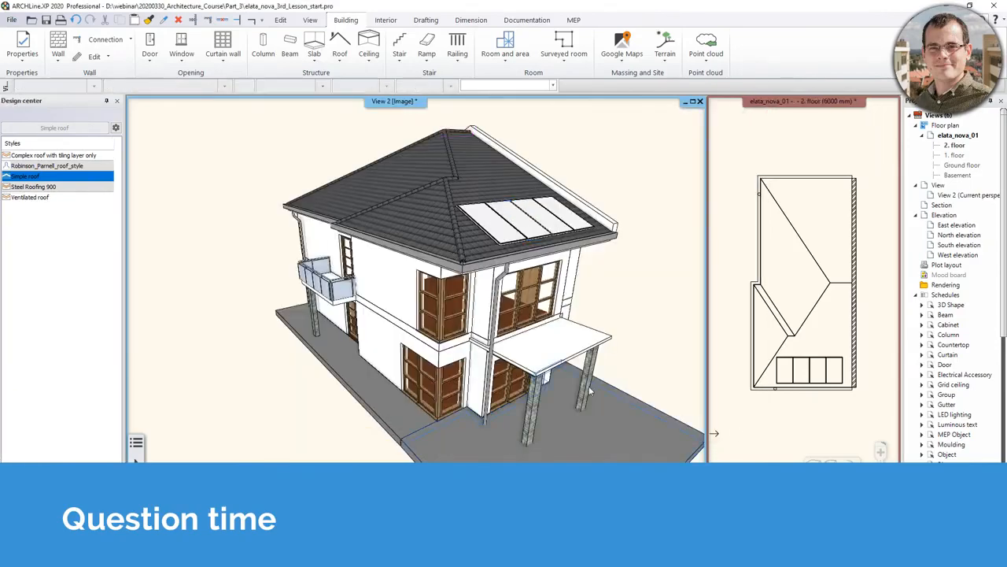
{"action": "left_click", "coordinate": [738, 436]}
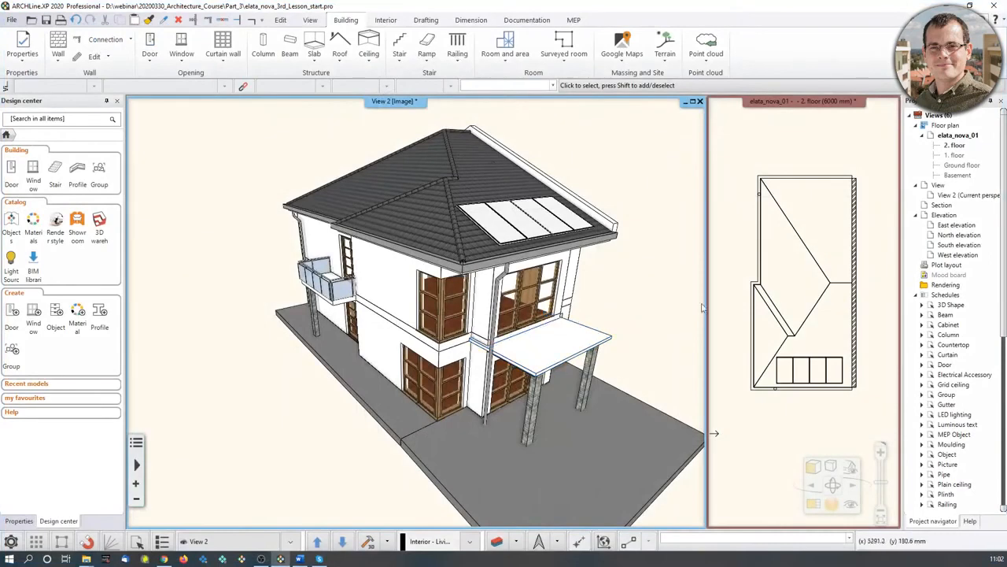
- Put the floor plan in the main view and step down to the Ground floor
{"action": "left_click", "coordinate": [798, 420]}
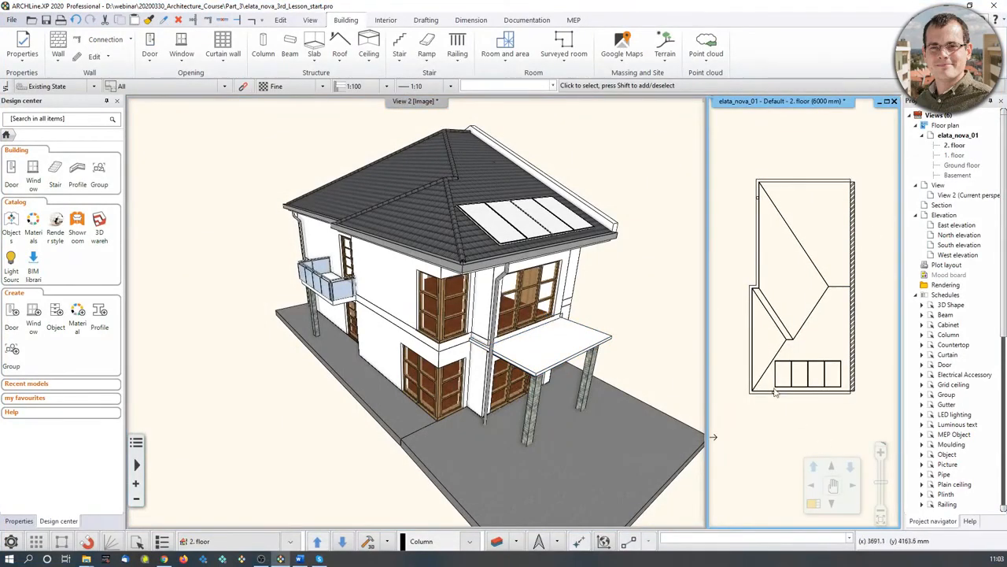
{"action": "left_click", "coordinate": [815, 513]}
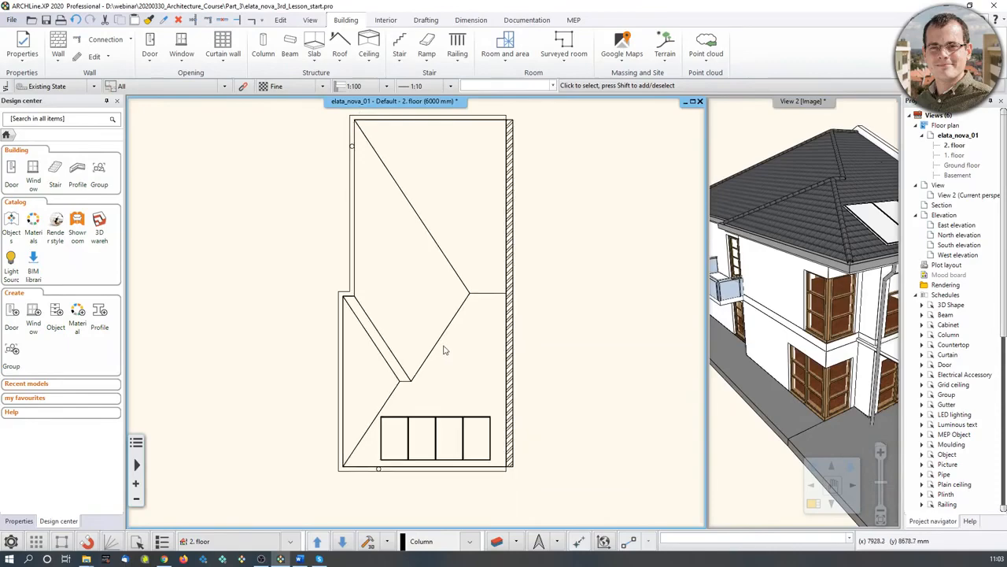
{"action": "key", "text": "Page_Down"}
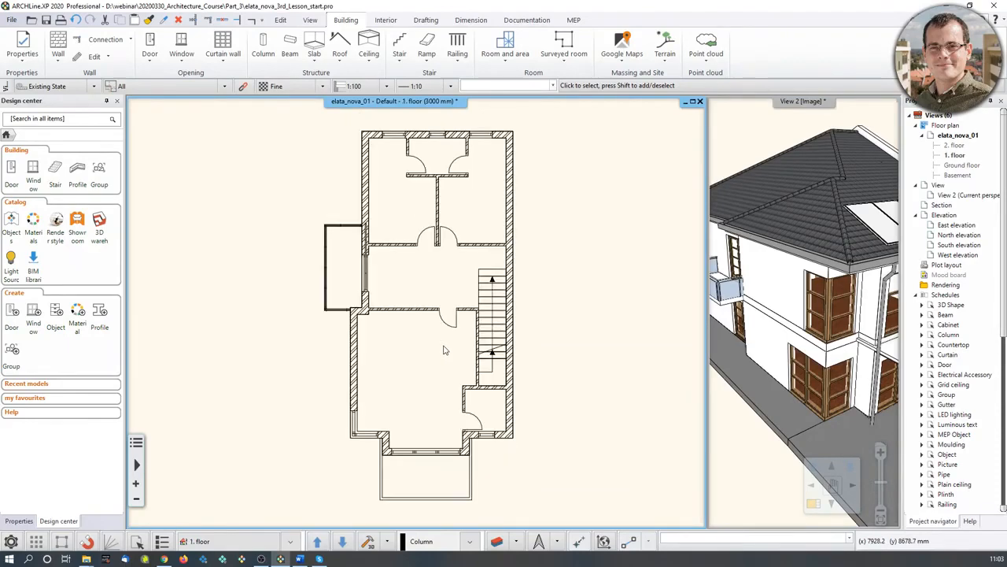
{"action": "key", "text": "Page_Down"}
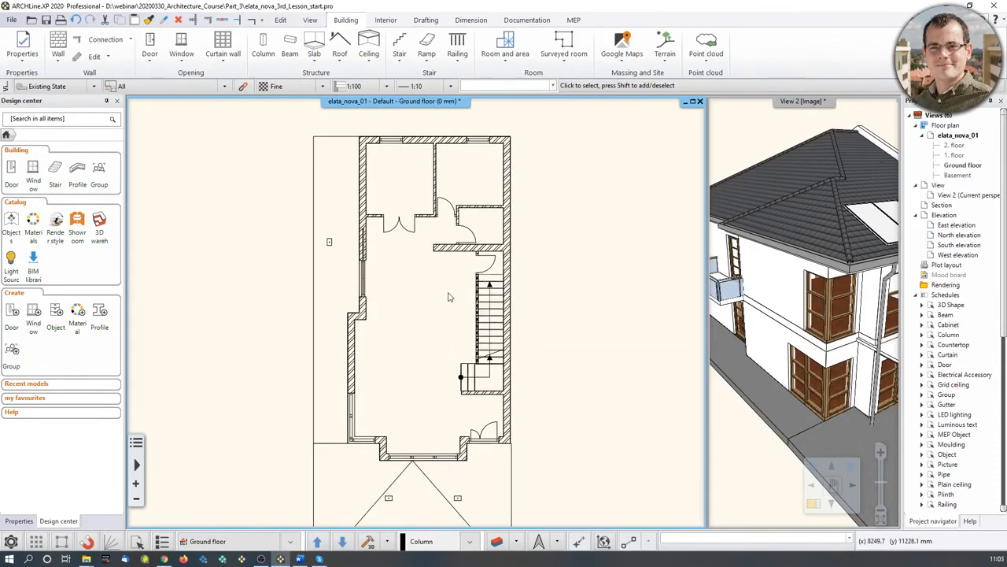
- Start defining a new section from Documentation > Section > Define section
{"action": "left_click", "coordinate": [528, 19]}
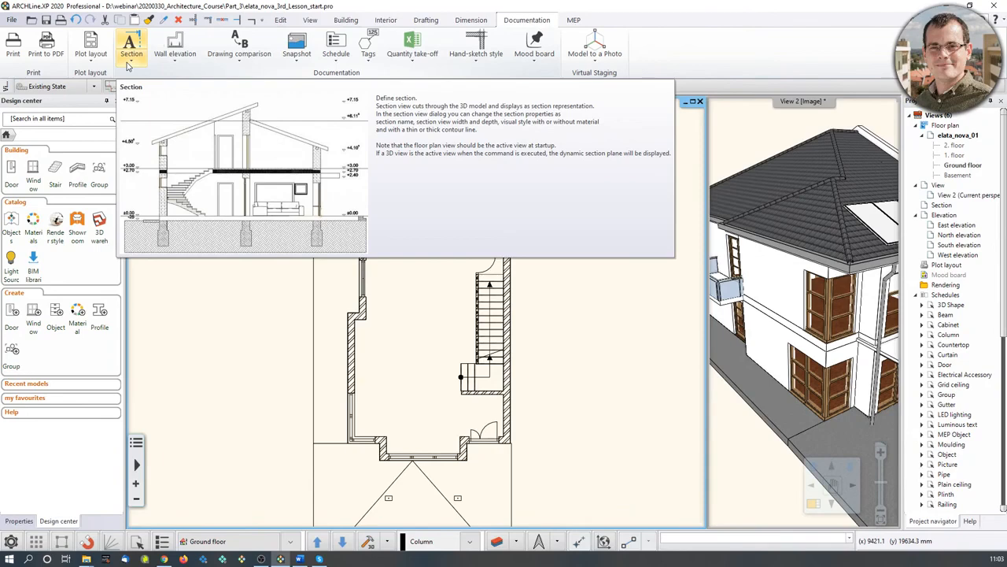
{"action": "left_click", "coordinate": [128, 66]}
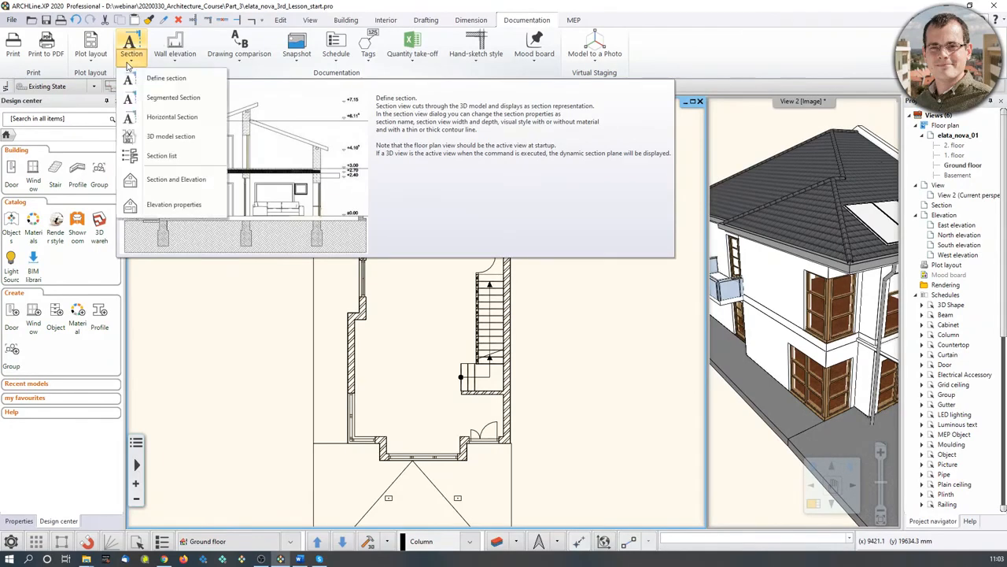
{"action": "left_click", "coordinate": [182, 82]}
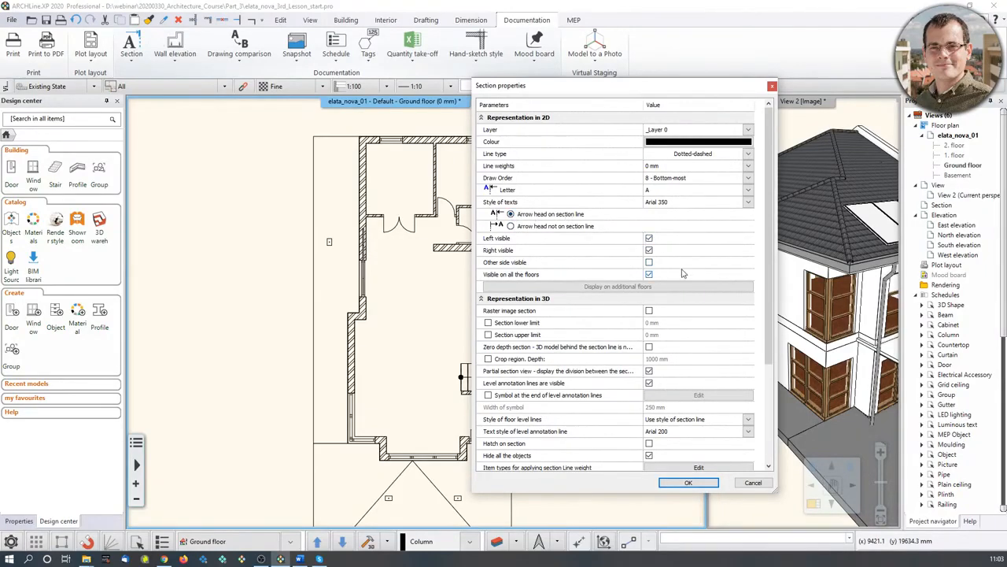
- Enable Hatch on section in Section properties and accept the settings
{"action": "scroll", "coordinate": [683, 273], "scroll_direction": "down", "scroll_amount": 2}
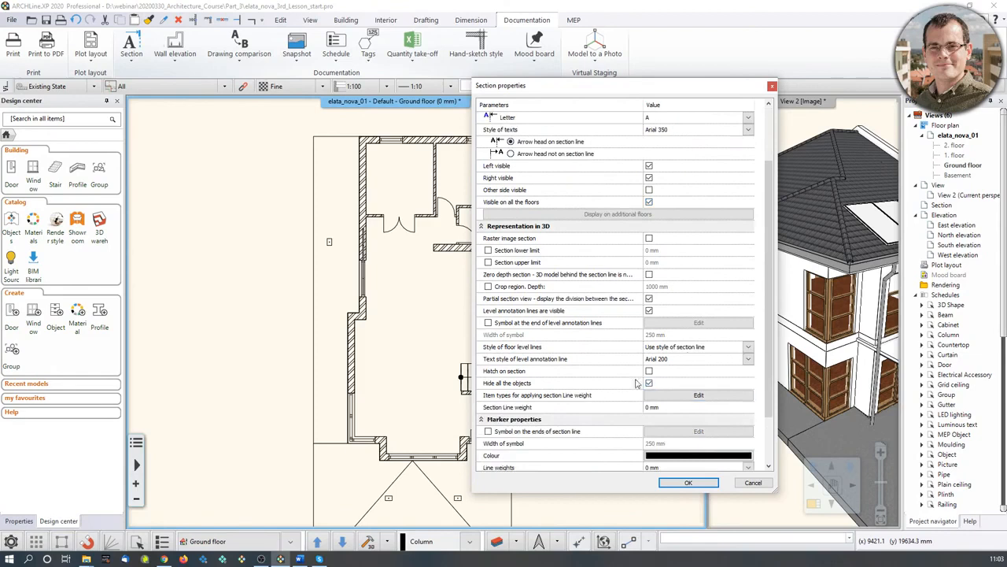
{"action": "left_click", "coordinate": [649, 371]}
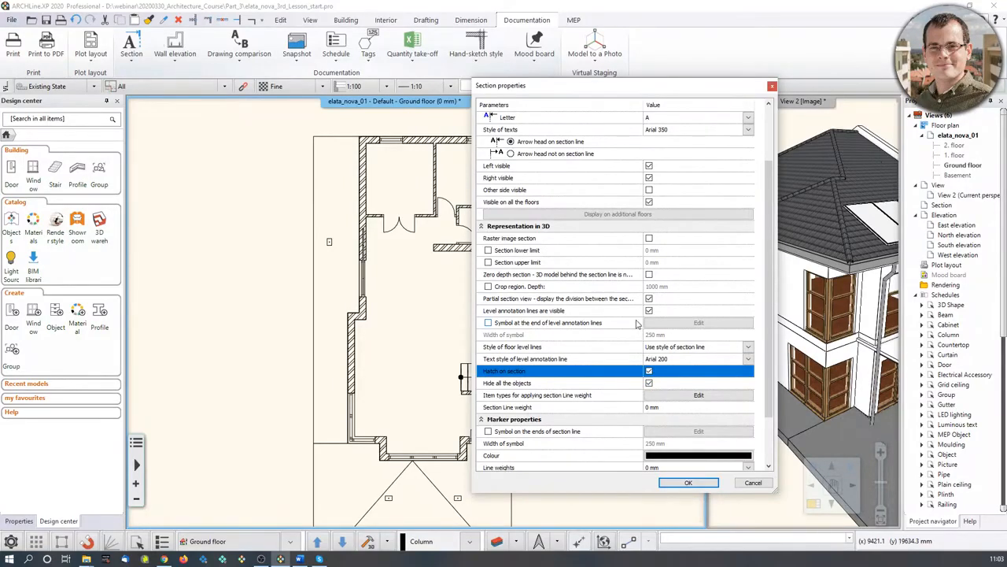
{"action": "scroll", "coordinate": [637, 324], "scroll_direction": "down", "scroll_amount": 2}
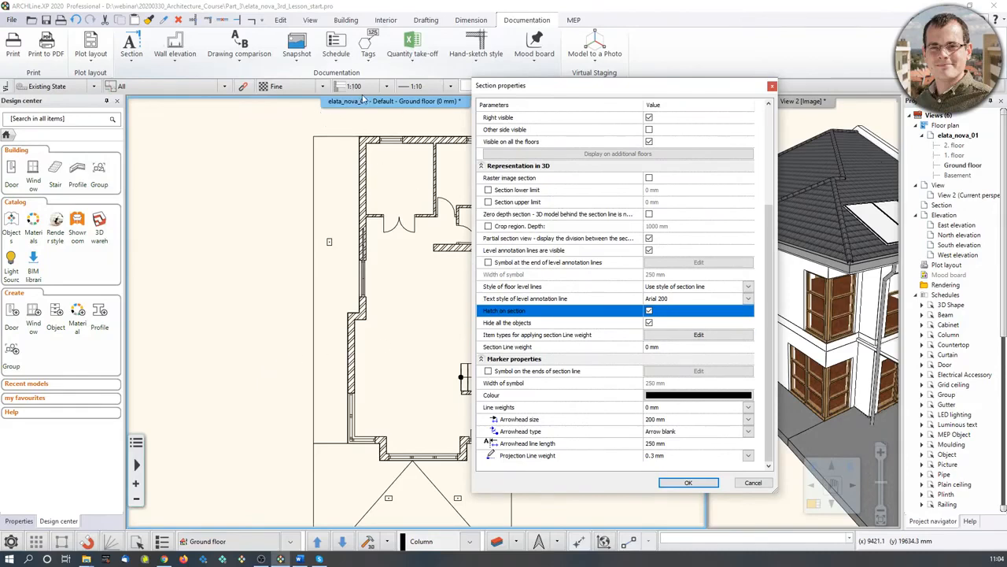
{"action": "left_click", "coordinate": [655, 240]}
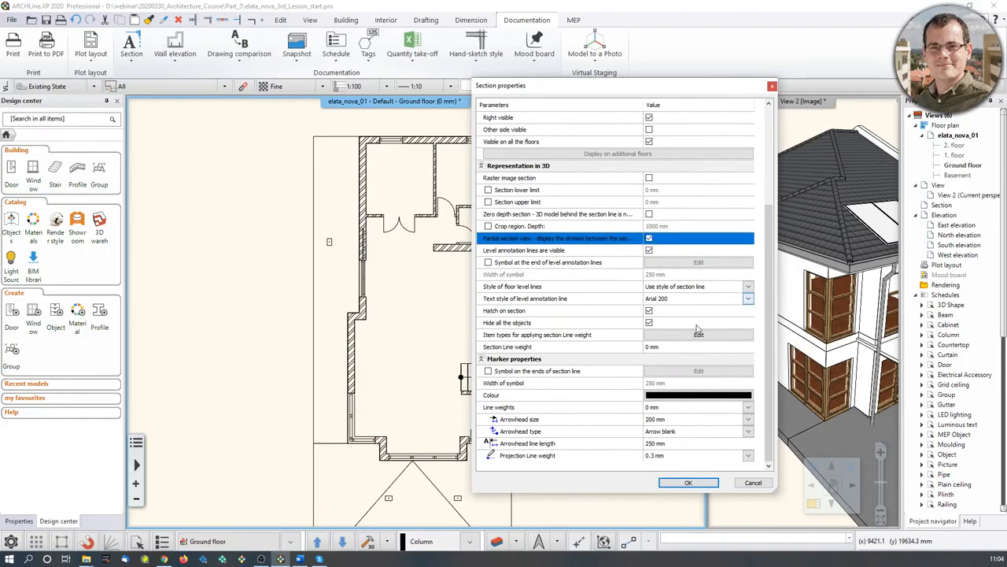
{"action": "left_click", "coordinate": [686, 483]}
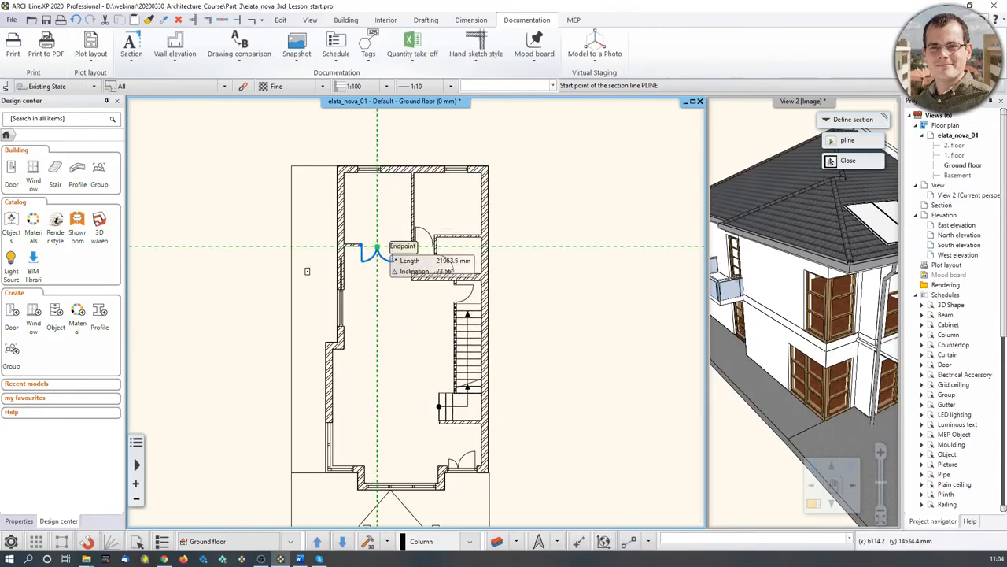
- Draw a vertical section line from the top wall to below the site, viewing left
{"action": "left_click", "coordinate": [377, 136]}
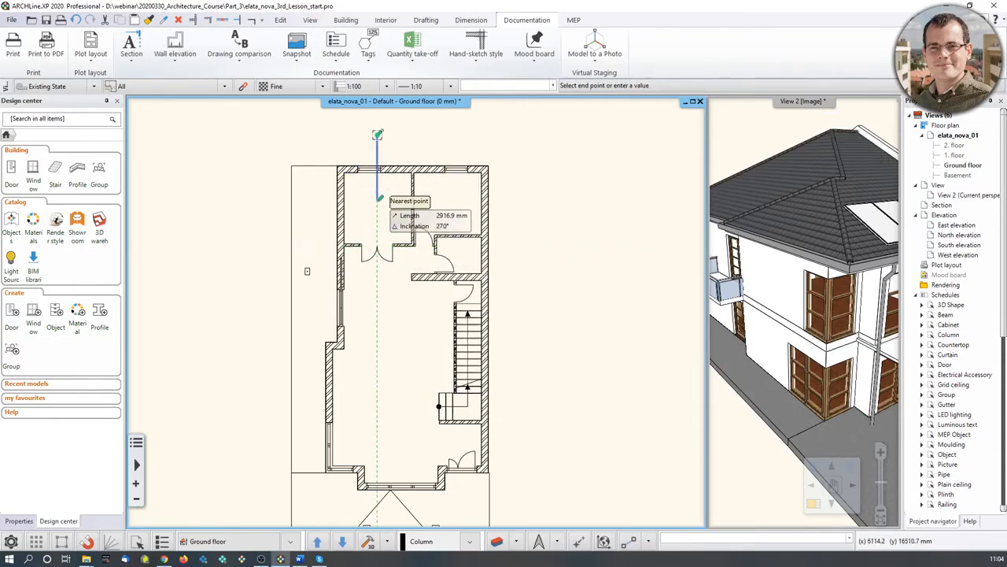
{"action": "middle_click_drag", "start_coordinate": [382, 488], "coordinate": [402, 405]}
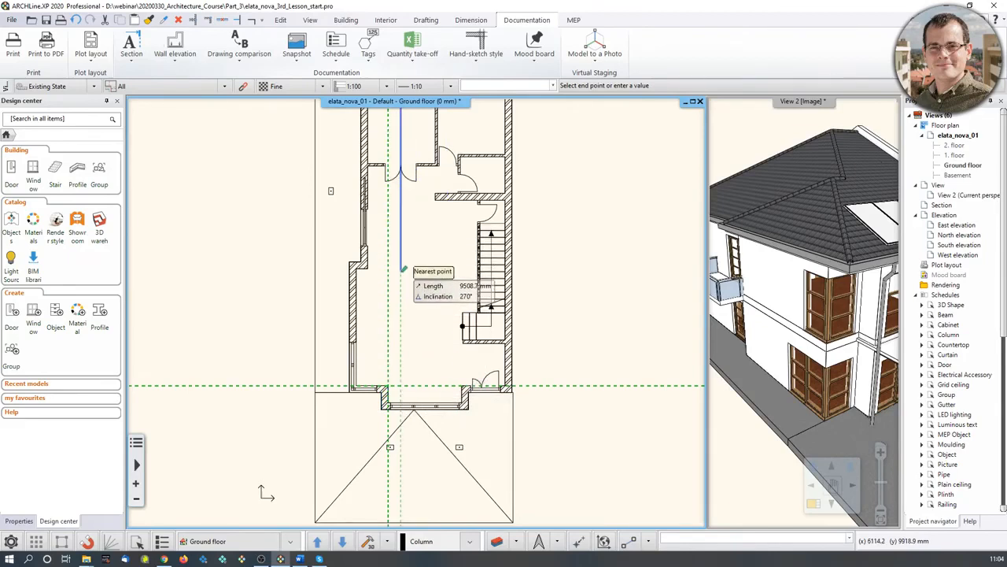
{"action": "key", "text": "shift"}
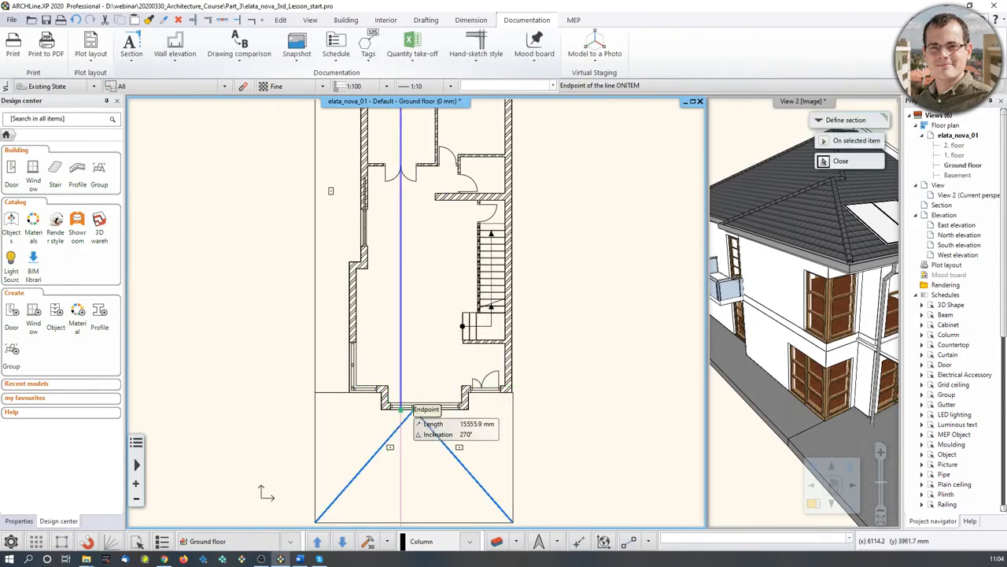
{"action": "left_click", "coordinate": [401, 507]}
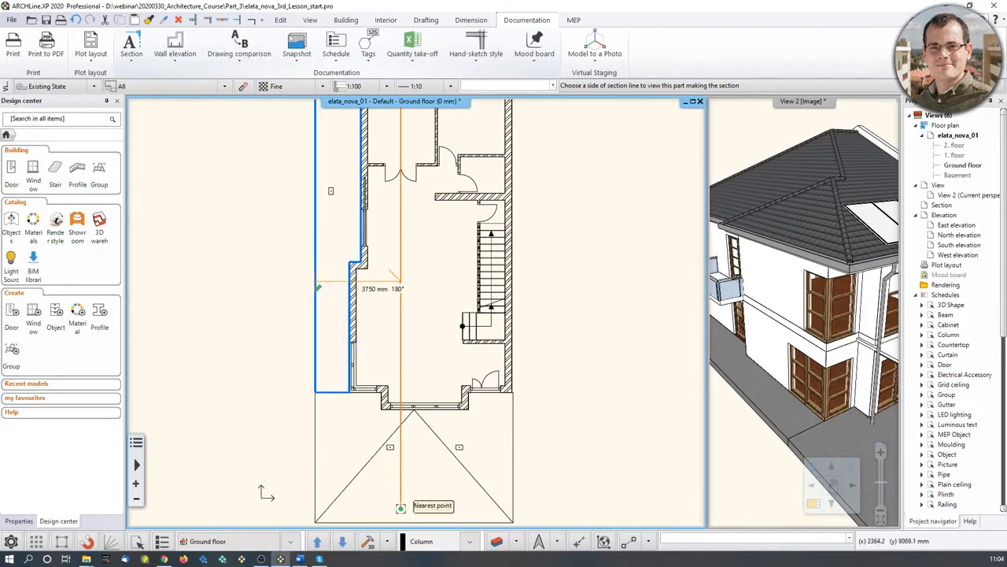
{"action": "left_click", "coordinate": [273, 285]}
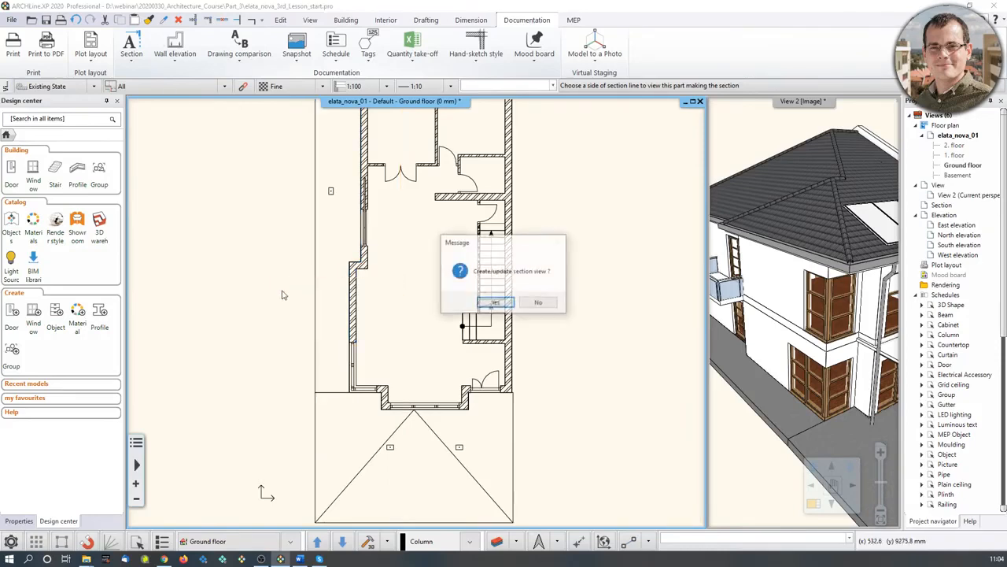
- Create the A-A section view, swap it into the main window, and zoom to the first-floor slab
{"action": "left_click", "coordinate": [496, 303]}
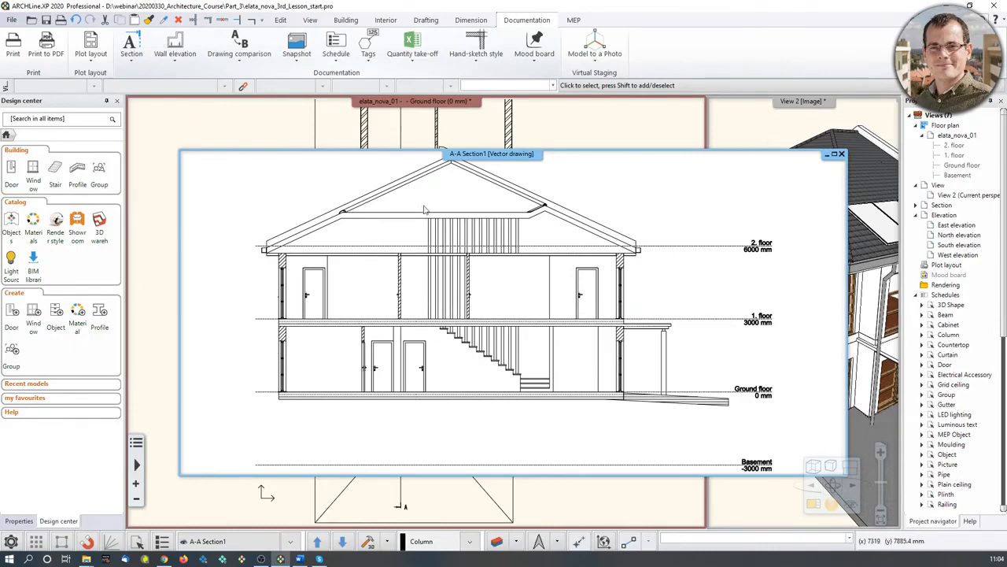
{"action": "left_click", "coordinate": [812, 506]}
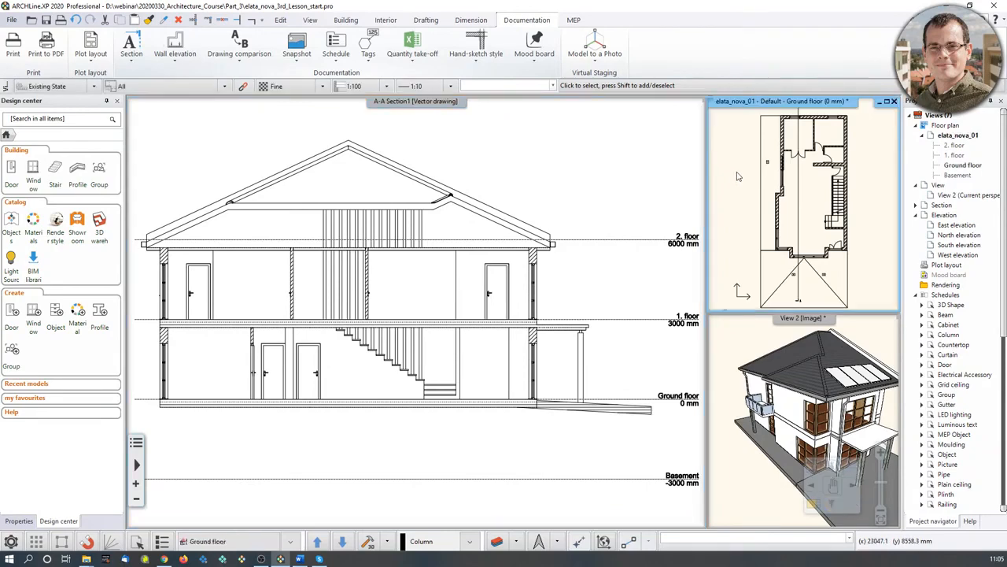
{"action": "left_click", "coordinate": [811, 505]}
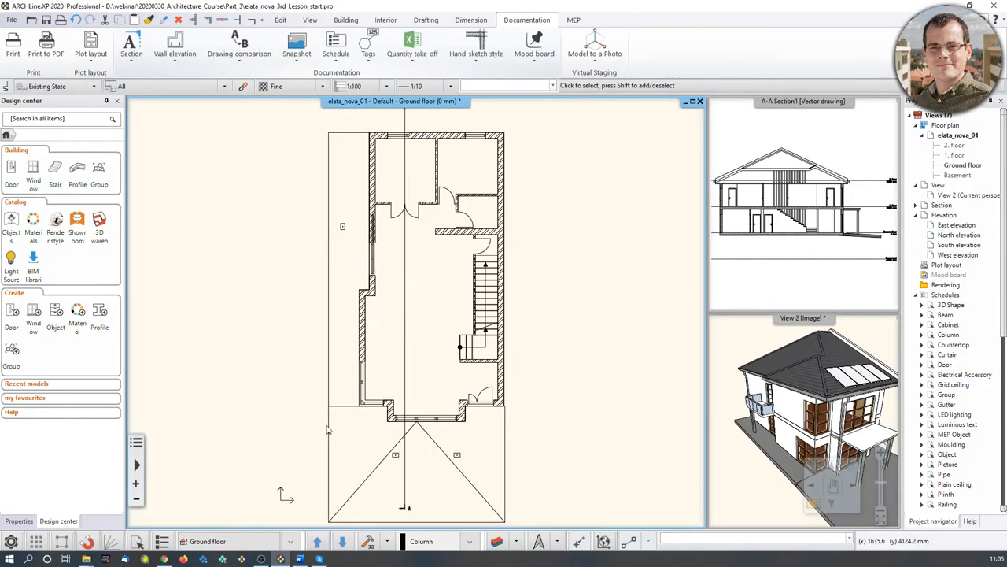
{"action": "left_click", "coordinate": [811, 505]}
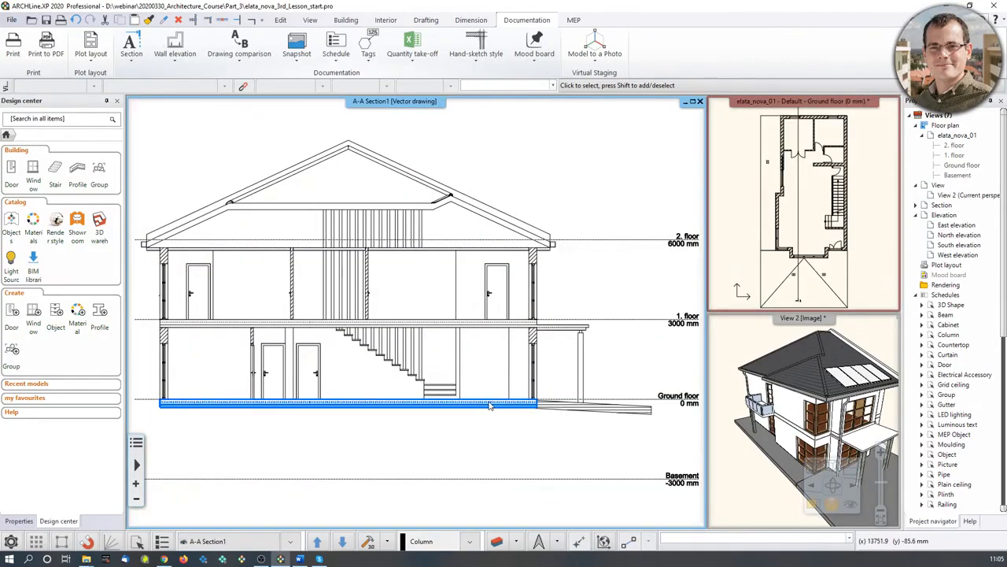
{"action": "scroll", "coordinate": [195, 329], "scroll_direction": "up", "scroll_amount": 5}
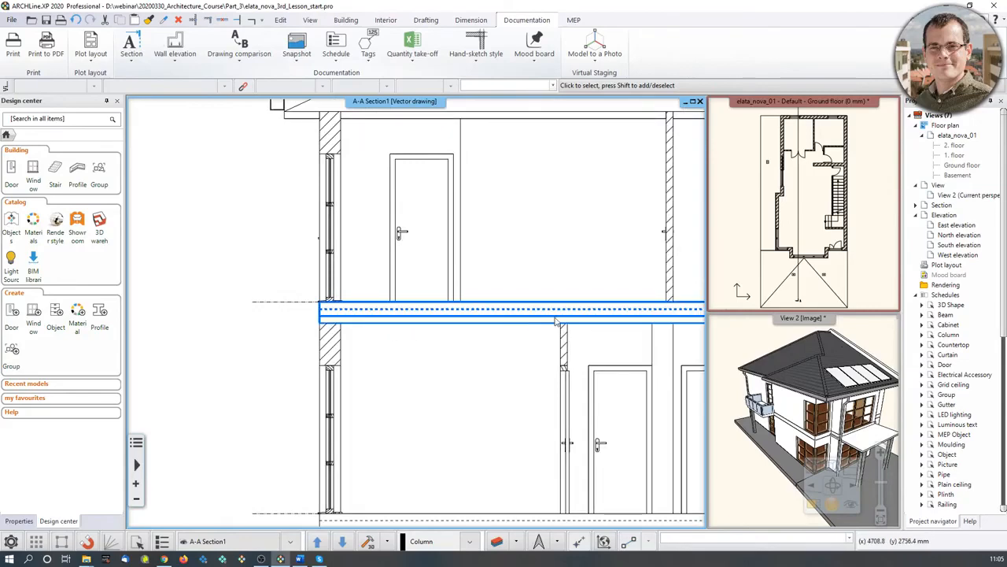
{"action": "middle_click_drag", "start_coordinate": [556, 322], "coordinate": [476, 319]}
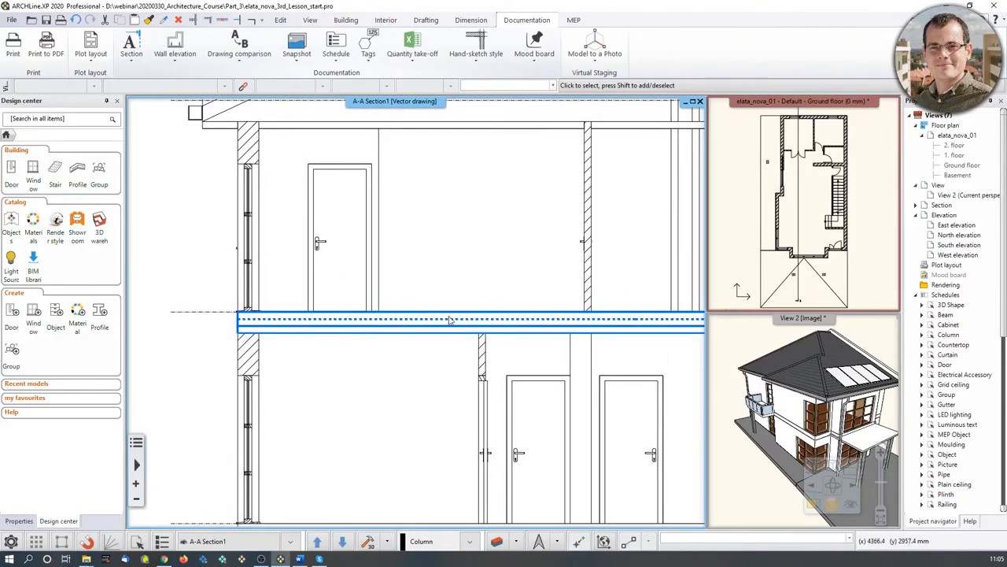
- Select the first-floor slab and review its Slab properties without changes
{"action": "left_click", "coordinate": [523, 332]}
{"action": "scroll", "coordinate": [522, 331], "scroll_direction": "down", "scroll_amount": 2}
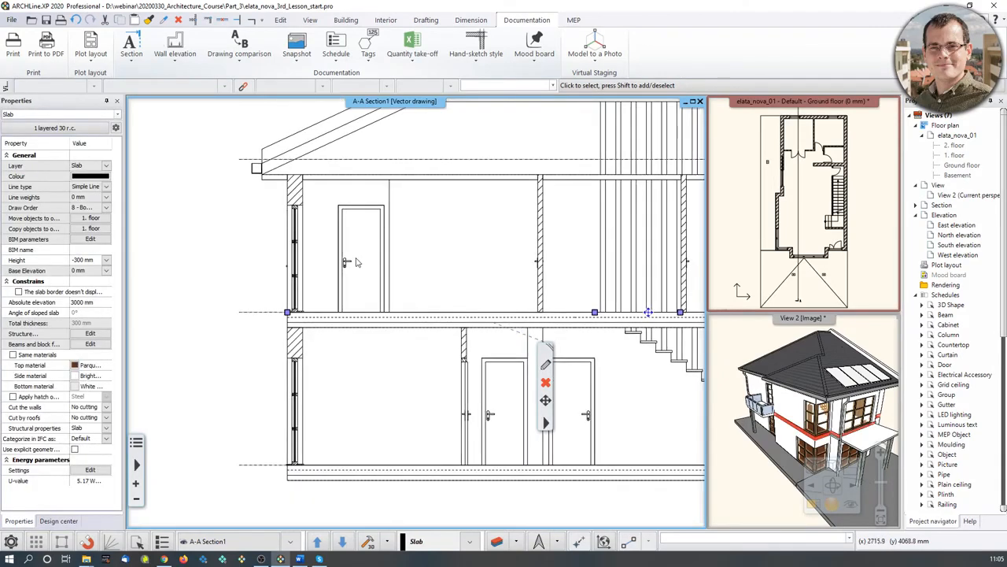
{"action": "left_click", "coordinate": [345, 262]}
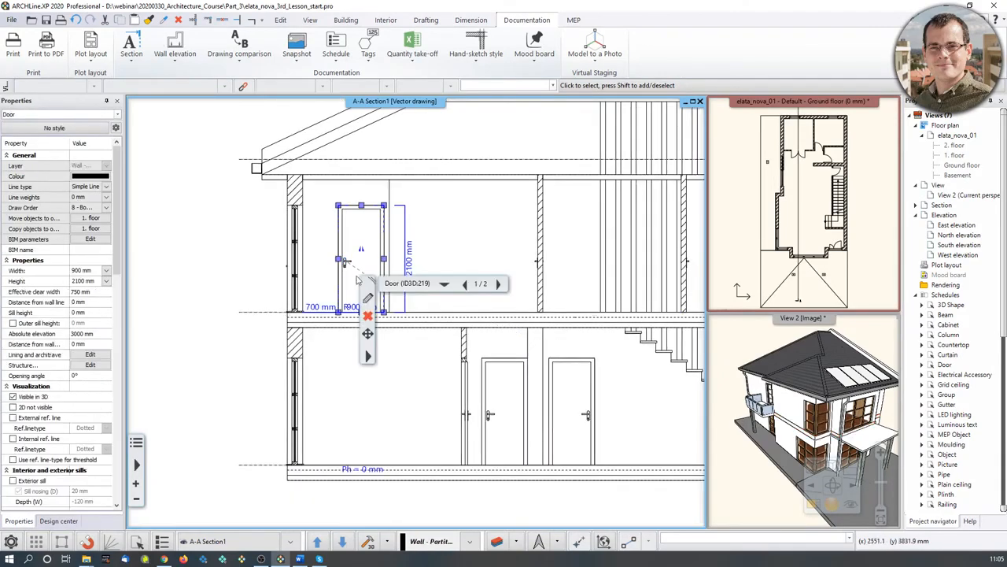
{"action": "left_click", "coordinate": [502, 325]}
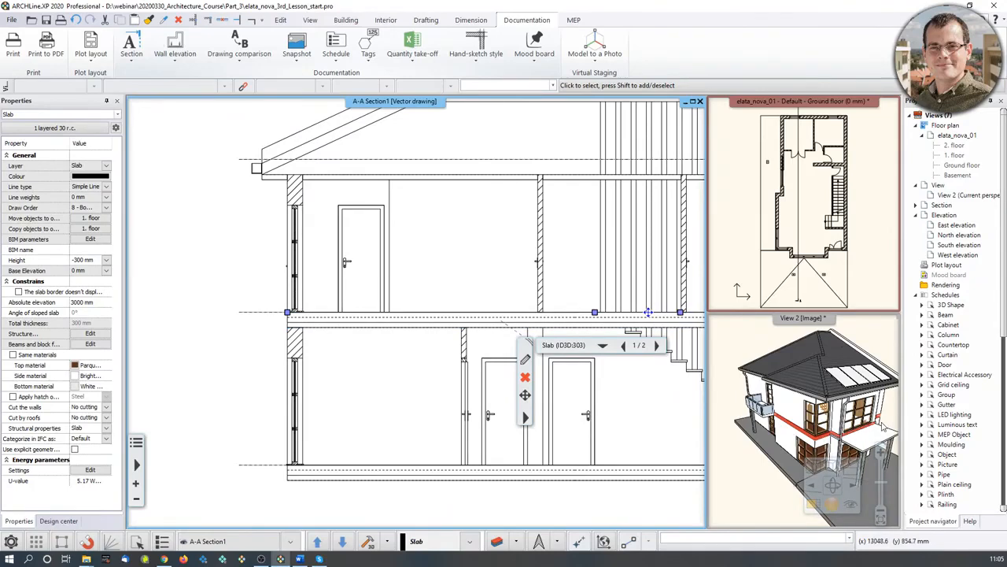
{"action": "middle_click_drag", "start_coordinate": [513, 337], "coordinate": [433, 336]}
{"action": "left_click", "coordinate": [526, 362]}
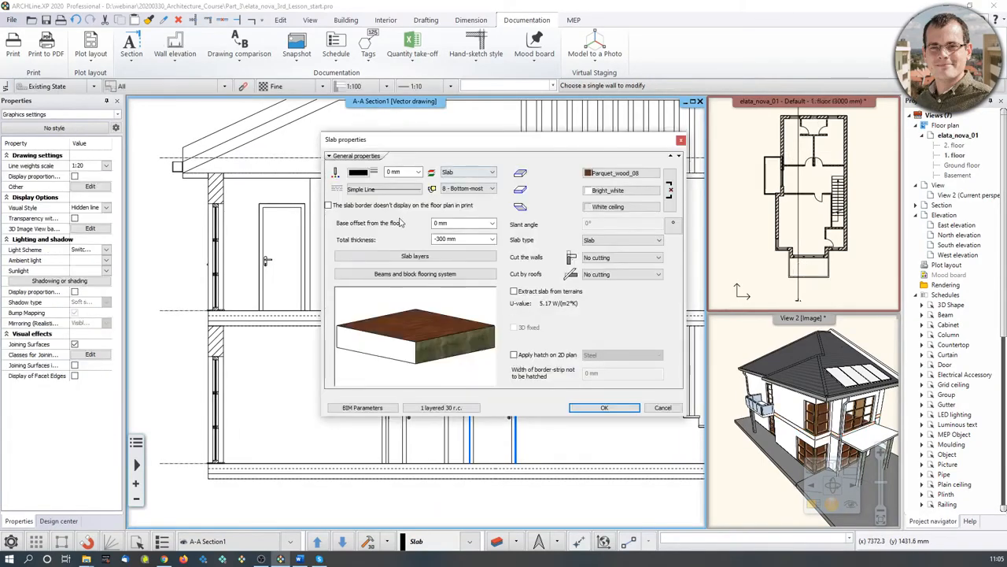
{"action": "left_click", "coordinate": [681, 140]}
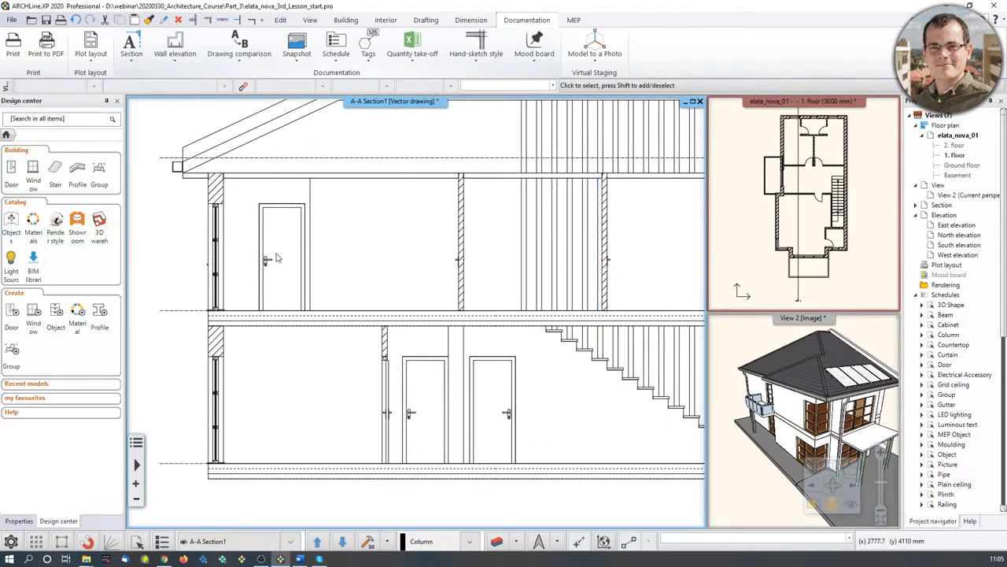
- Orbit the 3D view, then select the upper-floor window in the section and centre it
{"action": "left_click", "coordinate": [764, 373]}
{"action": "middle_click_drag", "start_coordinate": [764, 376], "coordinate": [850, 383]}
{"action": "scroll", "coordinate": [598, 259], "scroll_direction": "down", "scroll_amount": 2}
{"action": "middle_click_drag", "start_coordinate": [598, 260], "coordinate": [535, 252]}
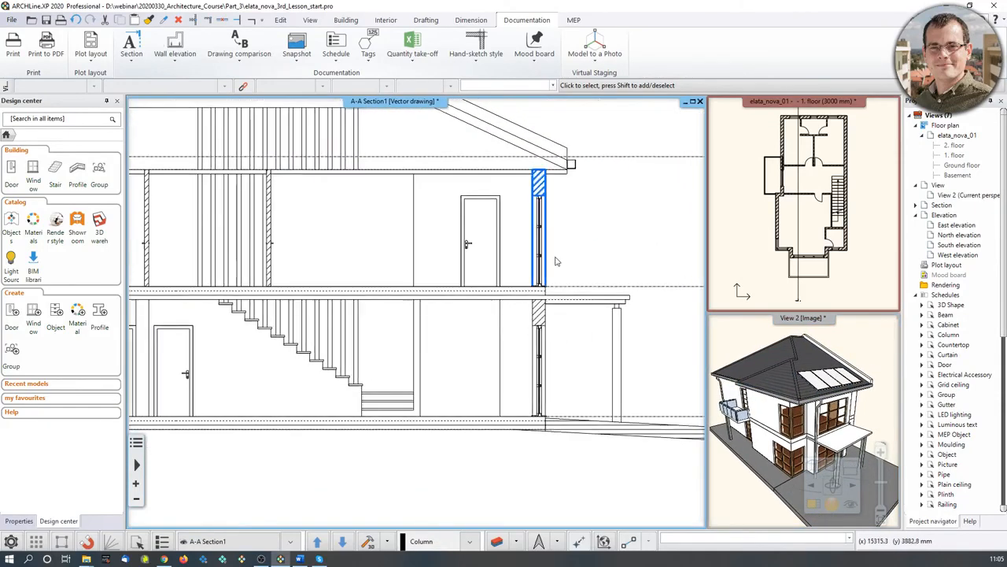
{"action": "left_click", "coordinate": [543, 247]}
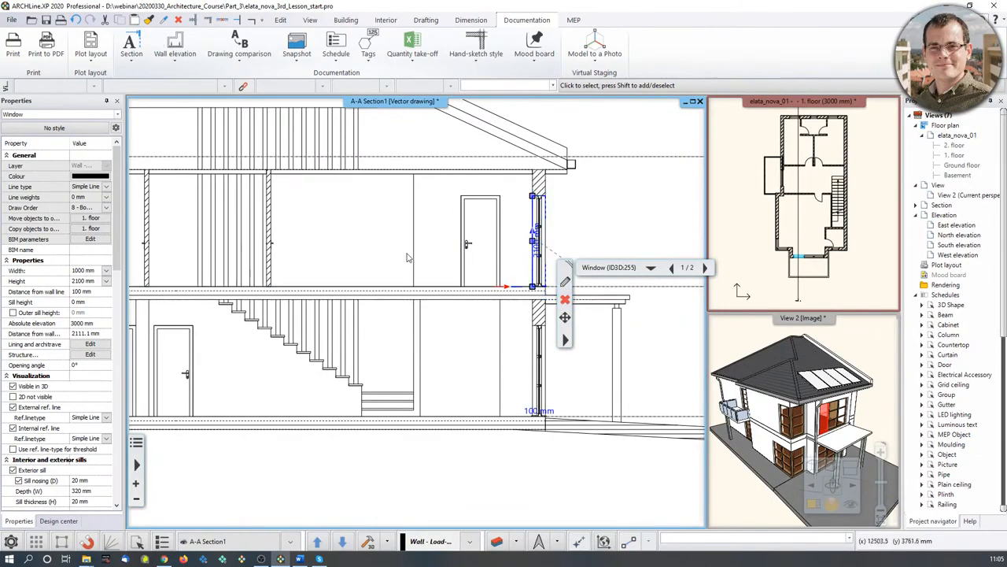
{"action": "middle_click_drag", "start_coordinate": [351, 246], "coordinate": [497, 265]}
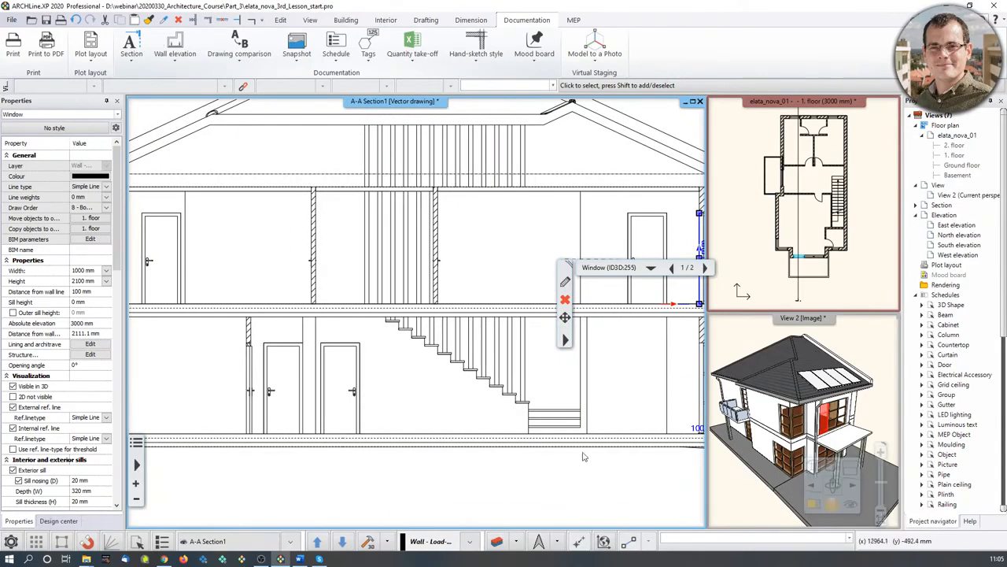
{"action": "middle_click_drag", "start_coordinate": [704, 308], "coordinate": [532, 309]}
{"action": "scroll", "coordinate": [472, 280], "scroll_direction": "up", "scroll_amount": 3}
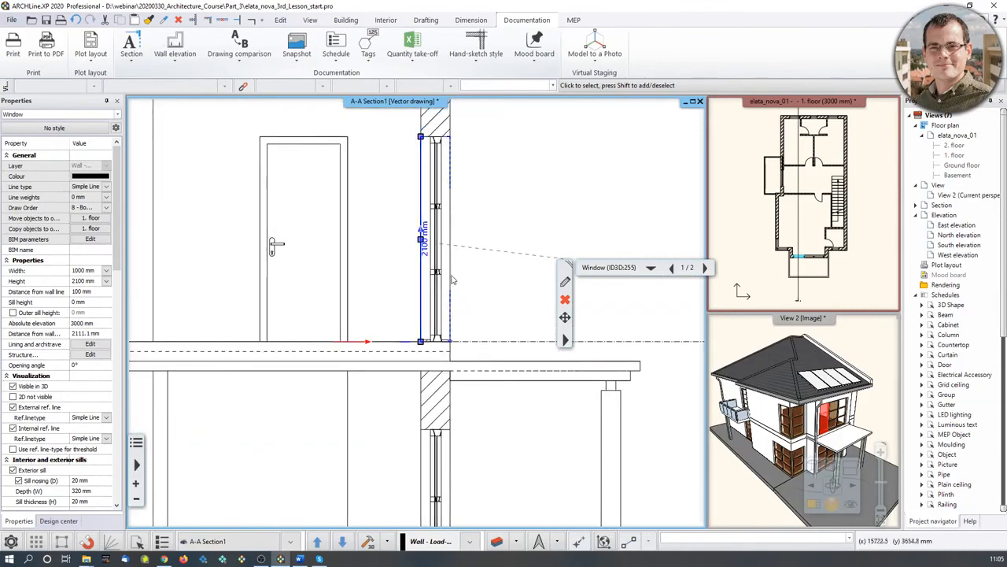
- Set the upper-floor window height to 1500 mm at 1000 mm width, redraw and confirm
{"action": "left_click", "coordinate": [565, 282]}
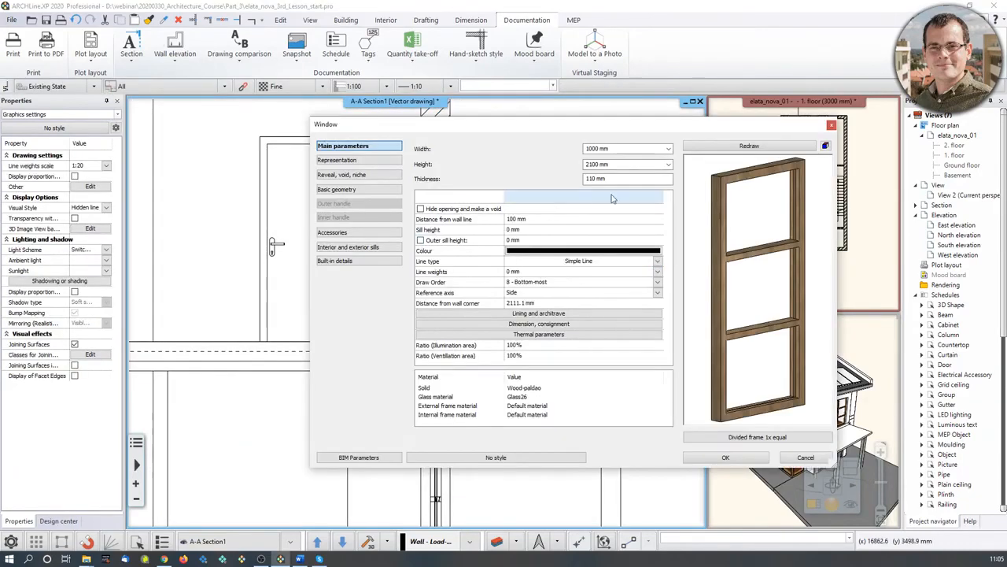
{"action": "left_click", "coordinate": [591, 149]}
{"action": "key", "text": "Tab"}
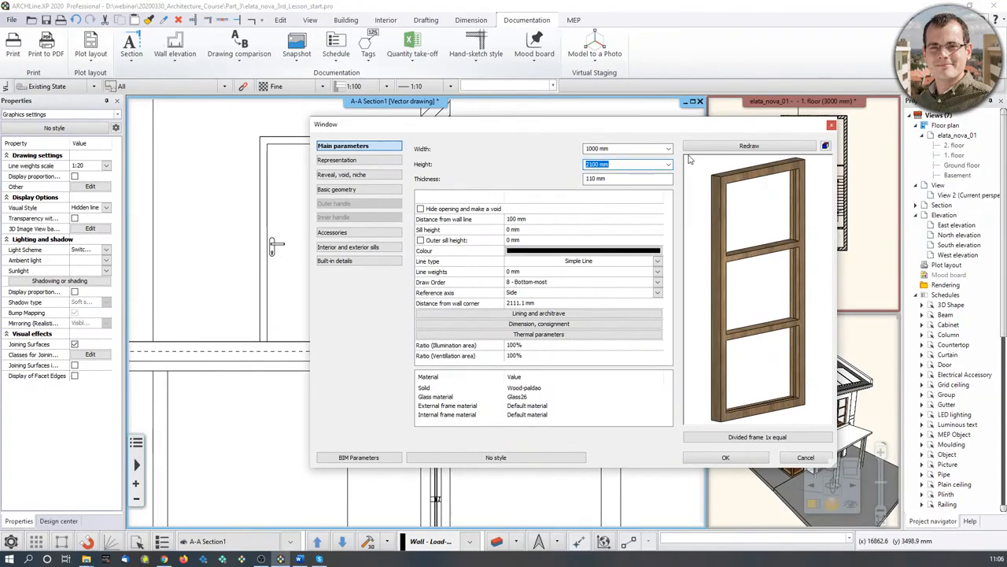
{"action": "type", "text": "1"}
{"action": "left_click", "coordinate": [781, 147]}
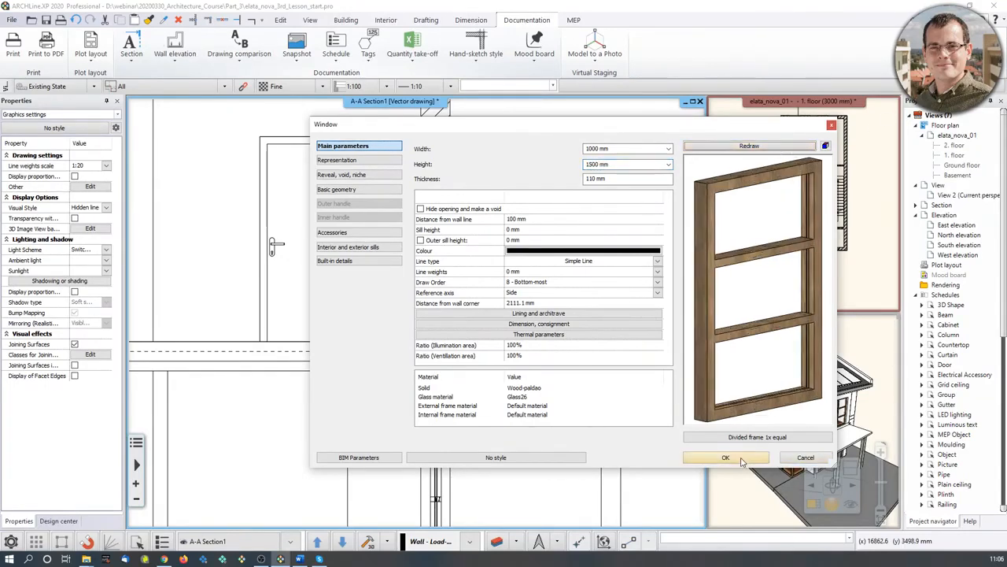
{"action": "left_click", "coordinate": [739, 460]}
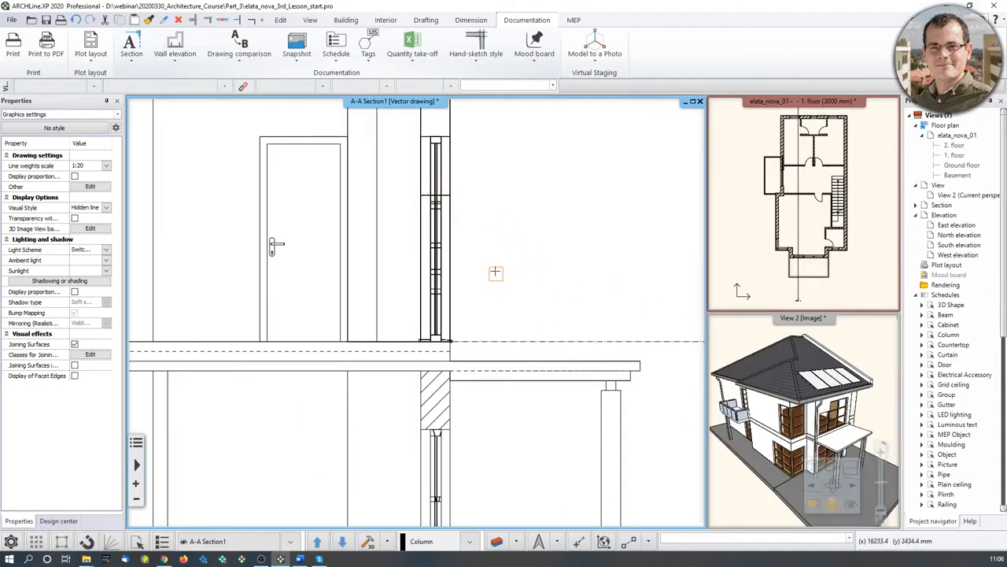
- Clear the leftover window preview, pan the section, and open the first-floor slab's properties
{"action": "key", "text": "Escape"}
{"action": "scroll", "coordinate": [407, 287], "scroll_direction": "down", "scroll_amount": 3}
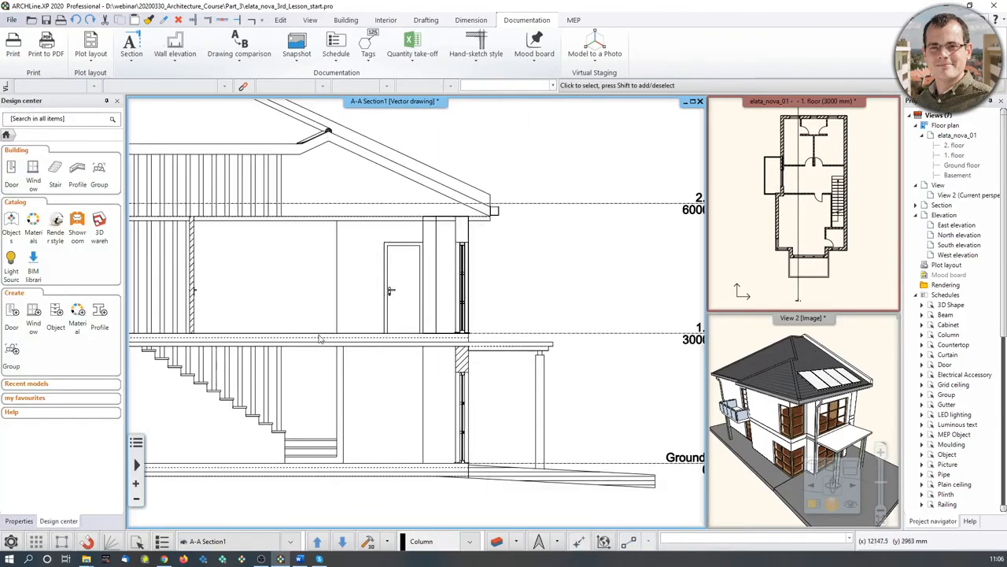
{"action": "key", "text": "Left"}
{"action": "key", "text": "Left"}
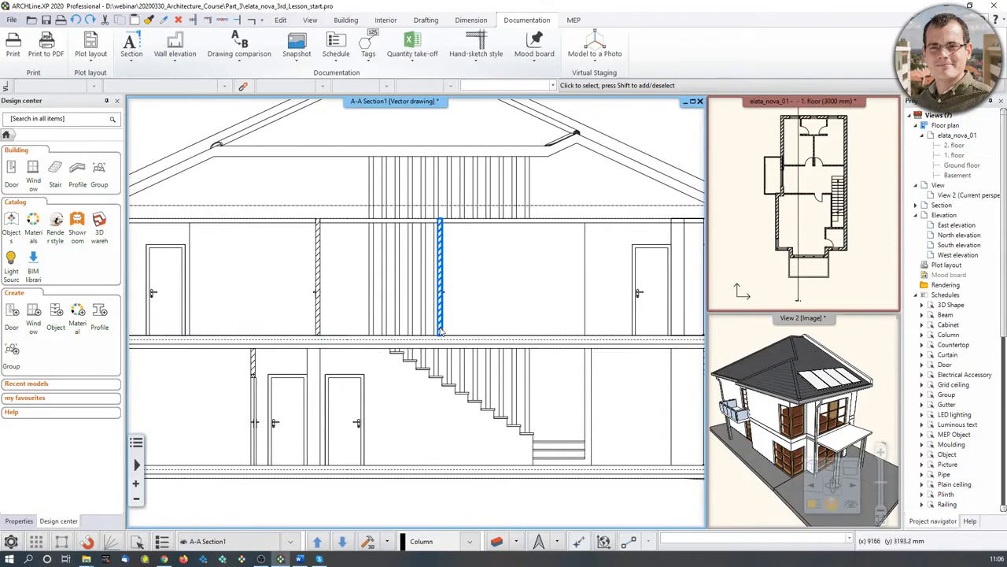
{"action": "key", "text": "Left"}
{"action": "key", "text": "Left"}
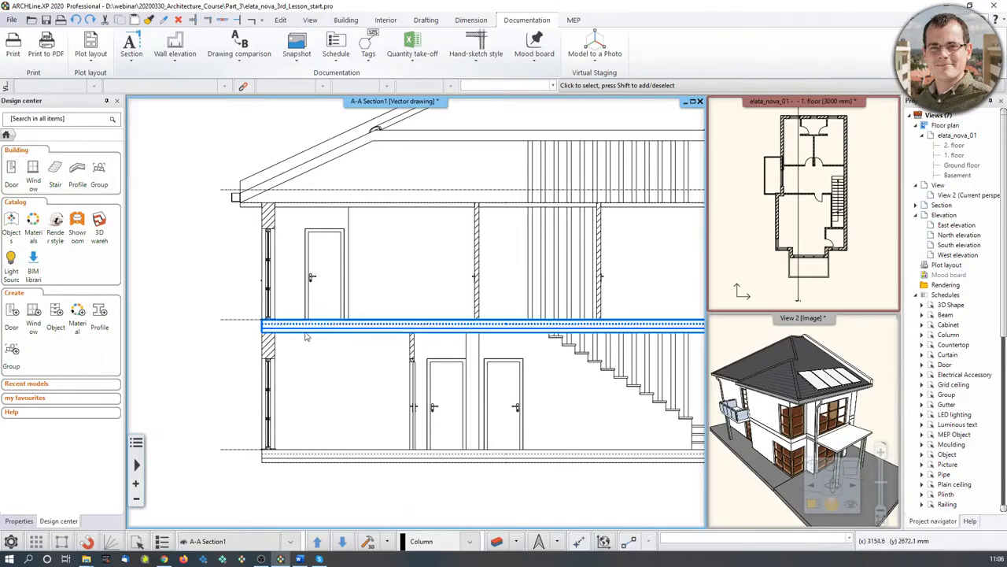
{"action": "scroll", "coordinate": [303, 339], "scroll_direction": "up", "scroll_amount": 2}
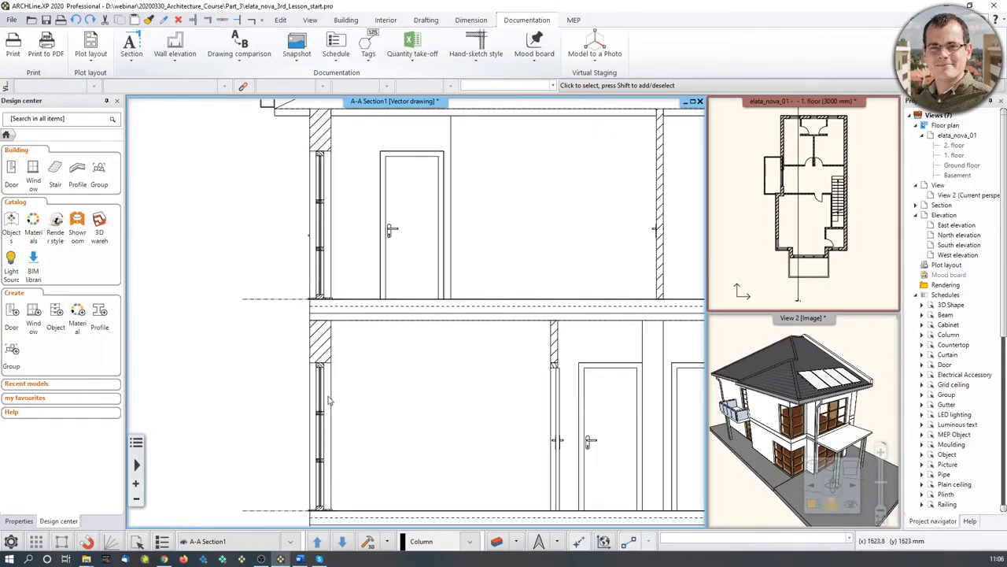
{"action": "left_click", "coordinate": [385, 310]}
{"action": "scroll", "coordinate": [401, 326], "scroll_direction": "down", "scroll_amount": 2}
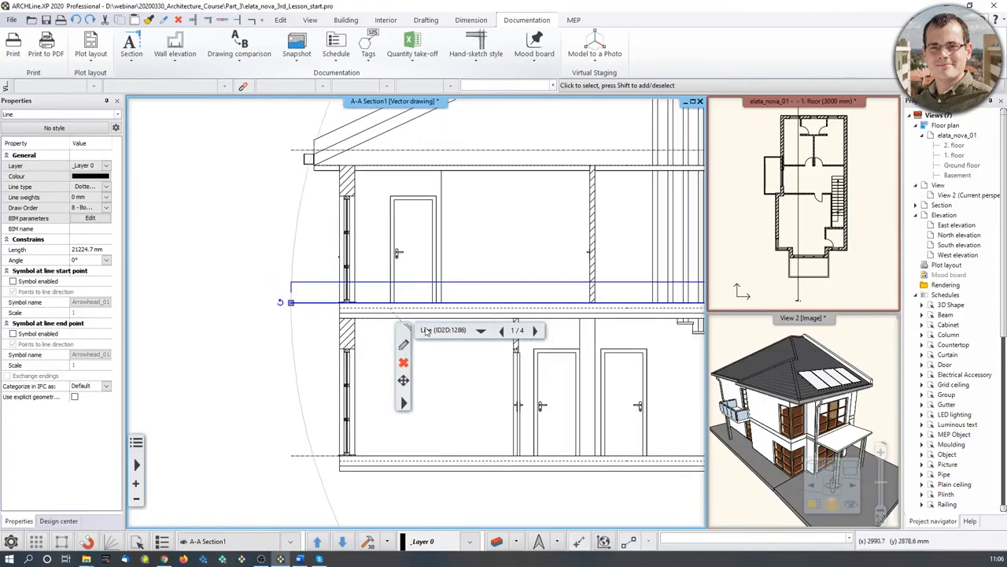
{"action": "left_click", "coordinate": [400, 312]}
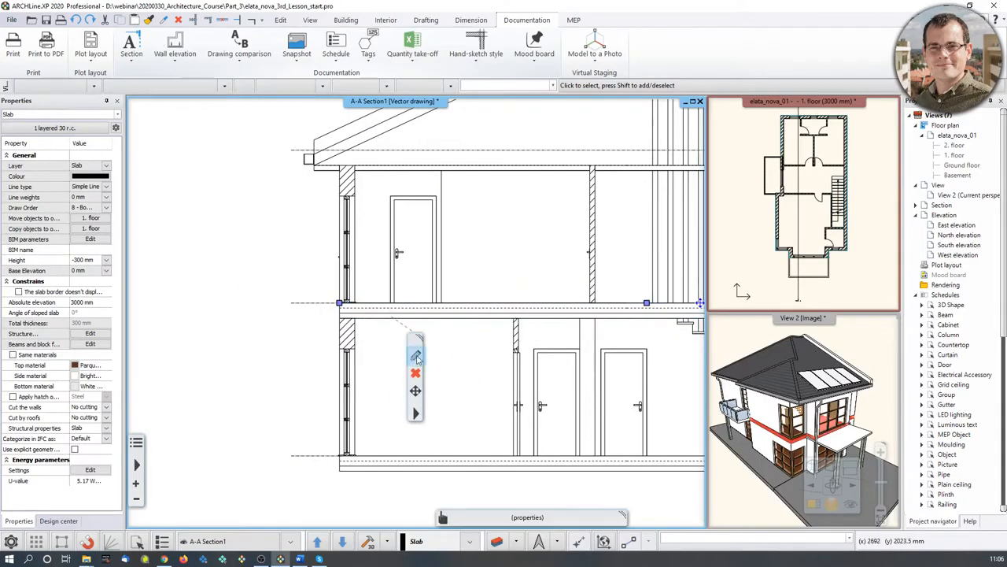
{"action": "left_click", "coordinate": [419, 360]}
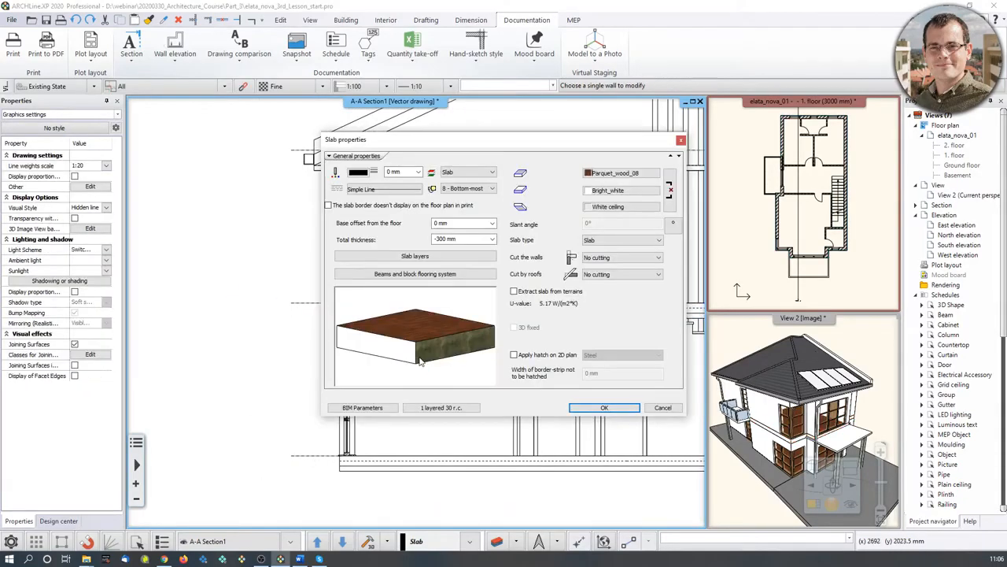
- Edit the slab layer's Reinforced_concrete material and show its Hatch on section parameters
{"action": "left_click", "coordinate": [406, 260]}
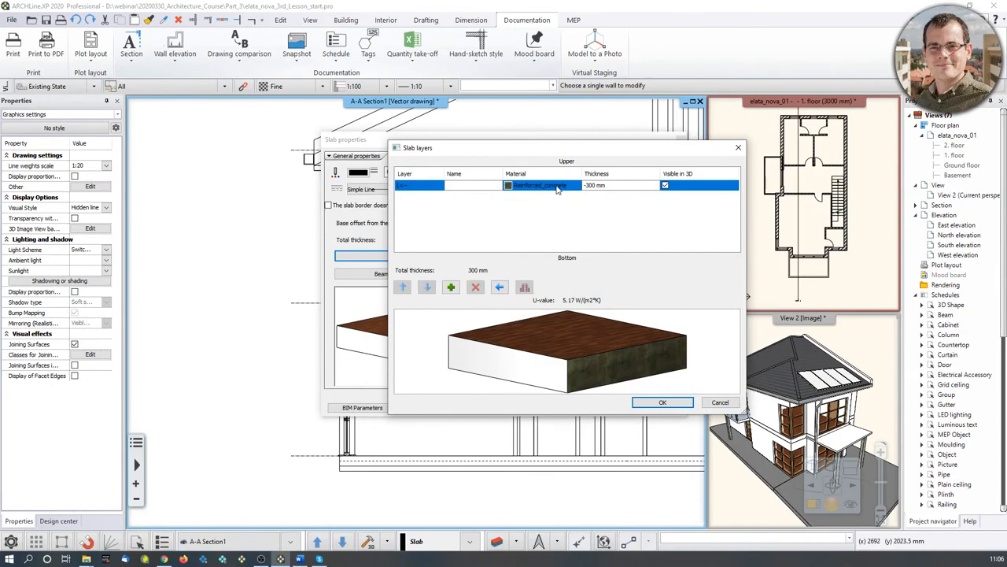
{"action": "left_click", "coordinate": [554, 189]}
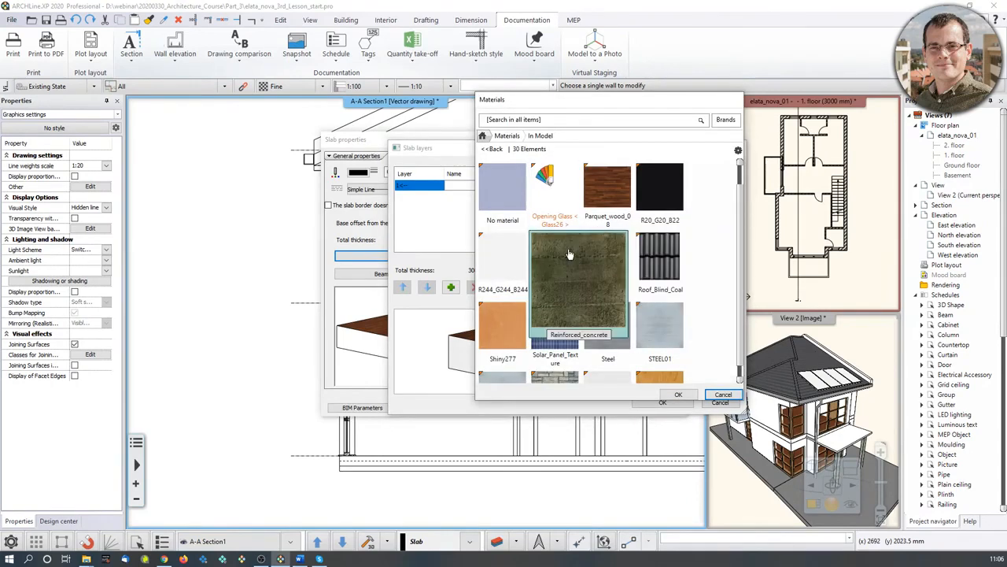
{"action": "left_click", "coordinate": [738, 150]}
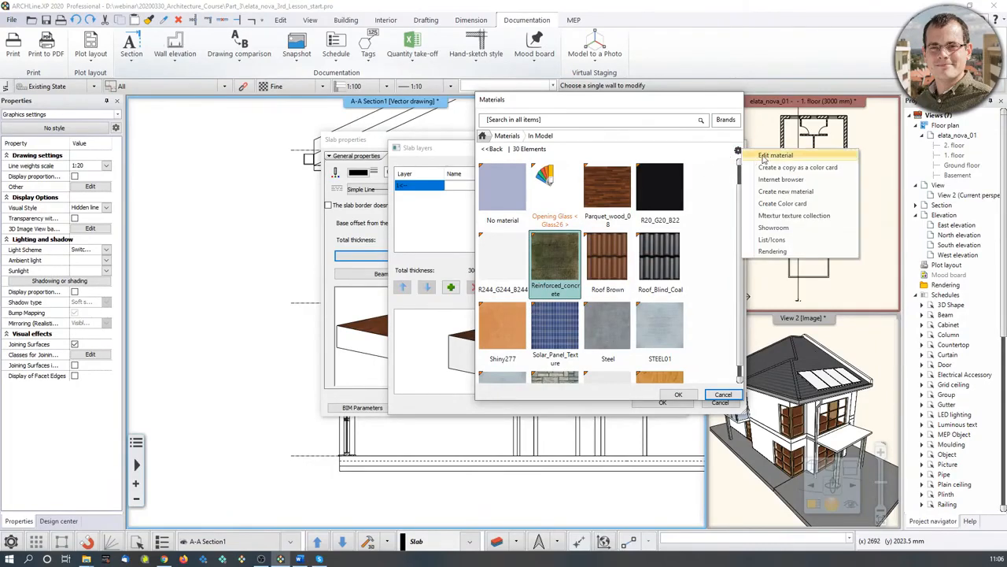
{"action": "left_click", "coordinate": [775, 156]}
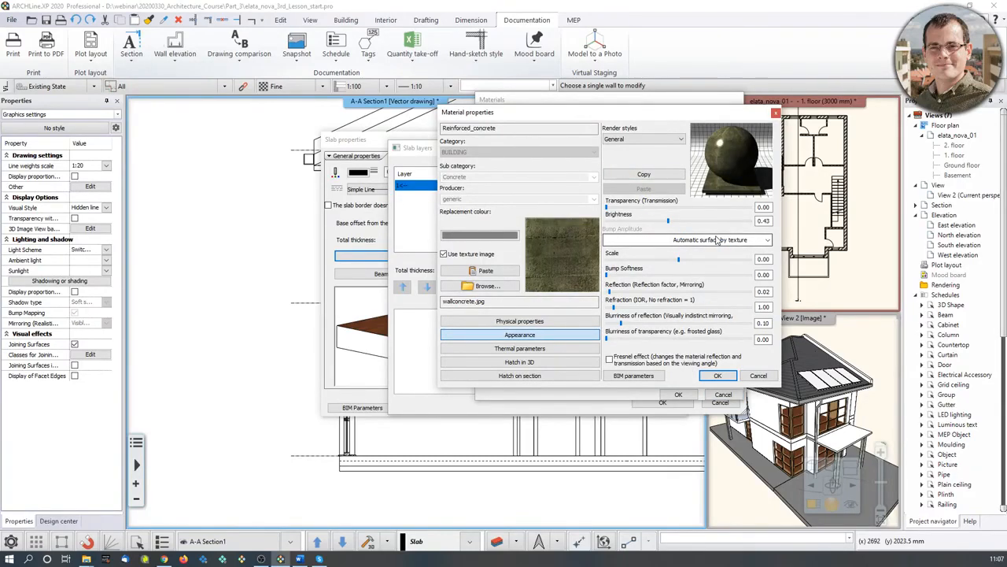
{"action": "left_click", "coordinate": [520, 321]}
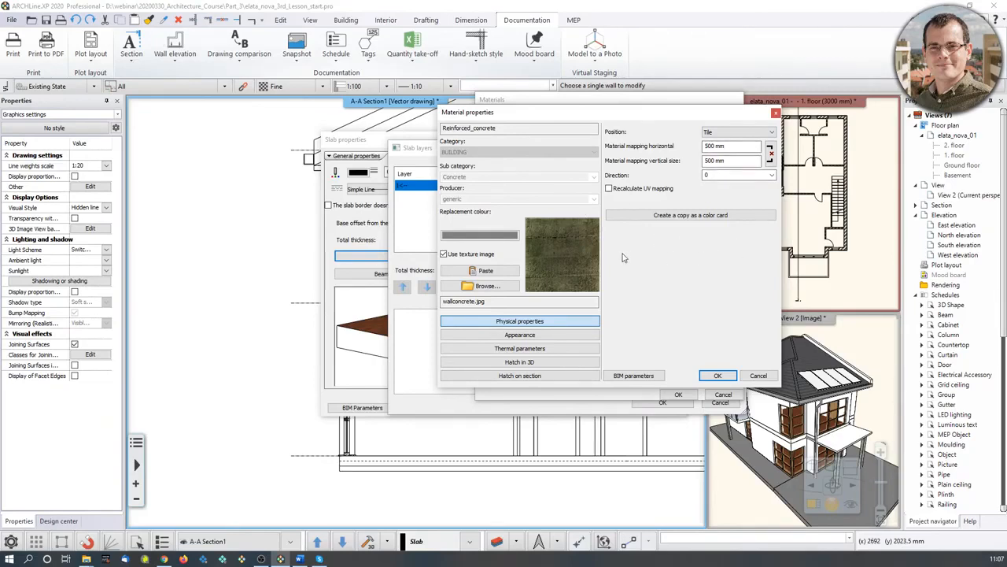
{"action": "left_click", "coordinate": [548, 333]}
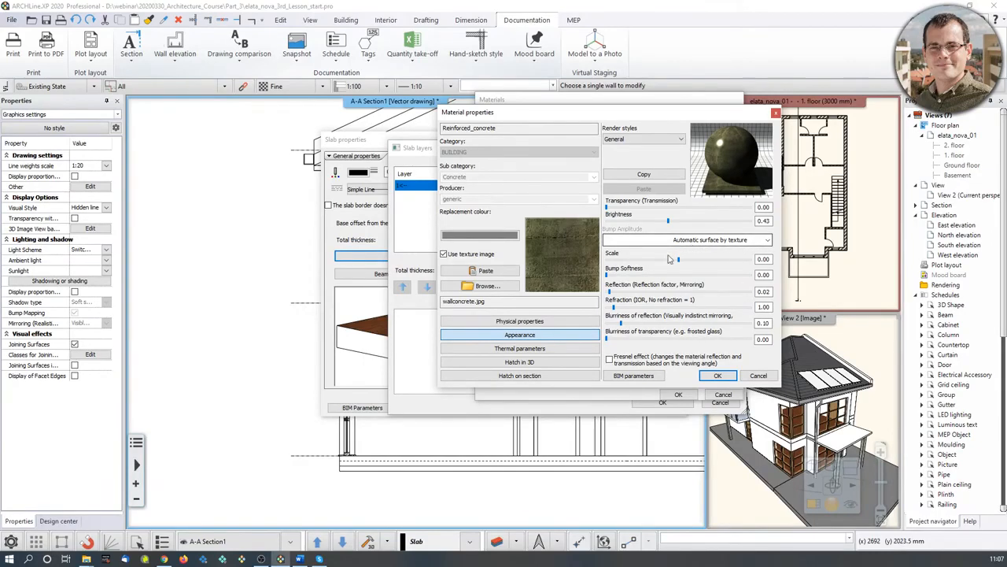
{"action": "left_click", "coordinate": [536, 377]}
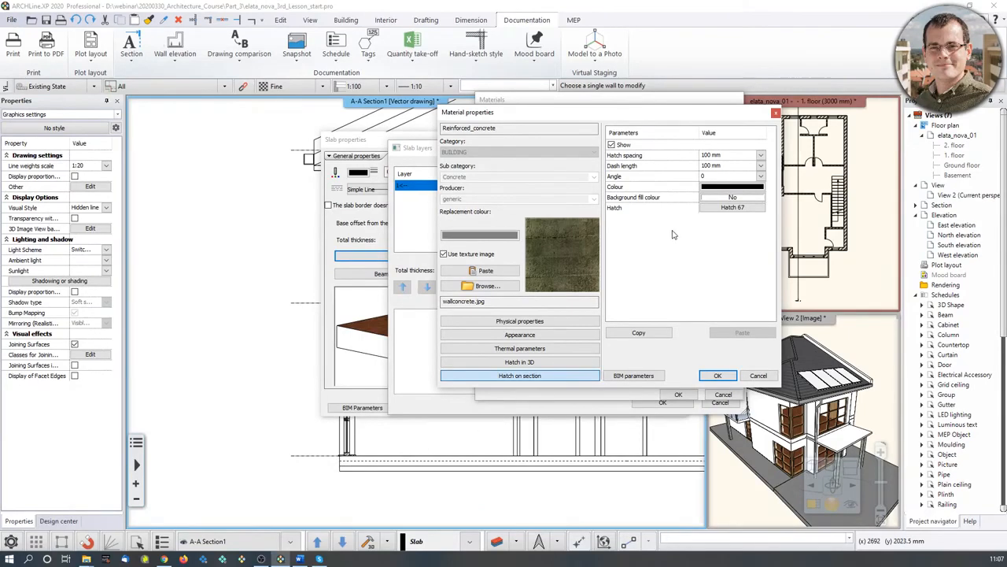
- Choose the Preferred Reinforced concrete ISO hatch for the material's section cut
{"action": "left_click", "coordinate": [754, 210]}
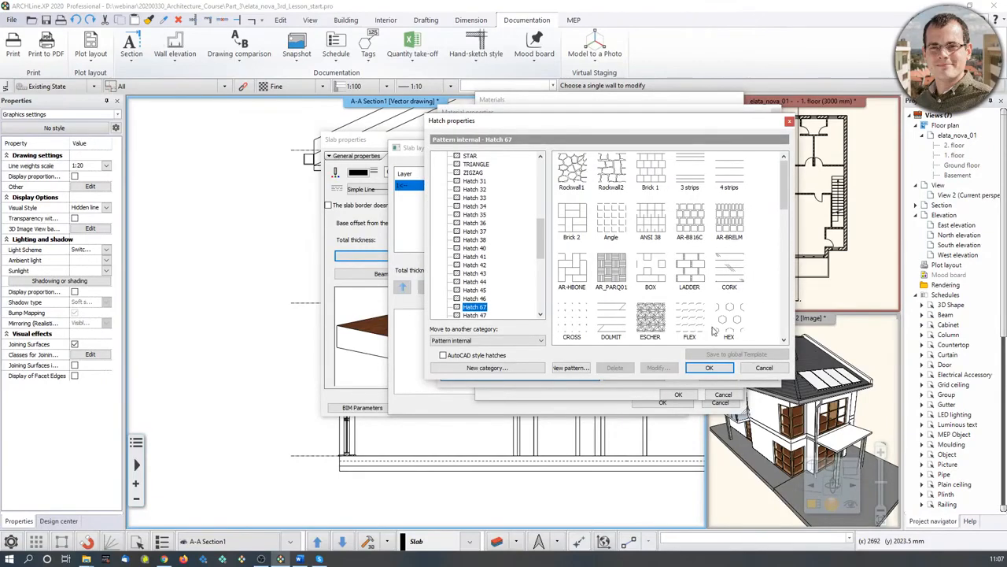
{"action": "left_click_drag", "start_coordinate": [539, 236], "coordinate": [539, 179]}
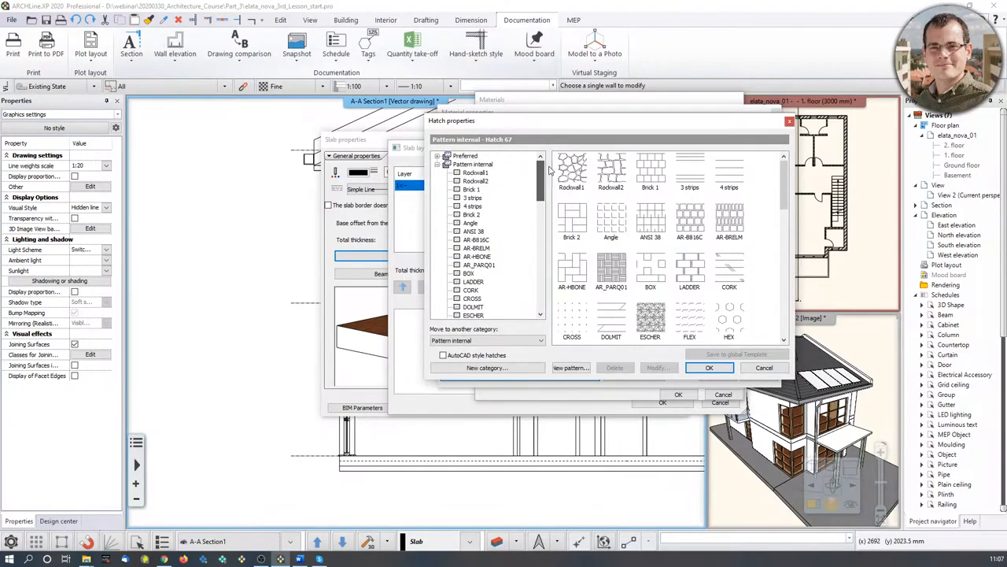
{"action": "left_click", "coordinate": [468, 157]}
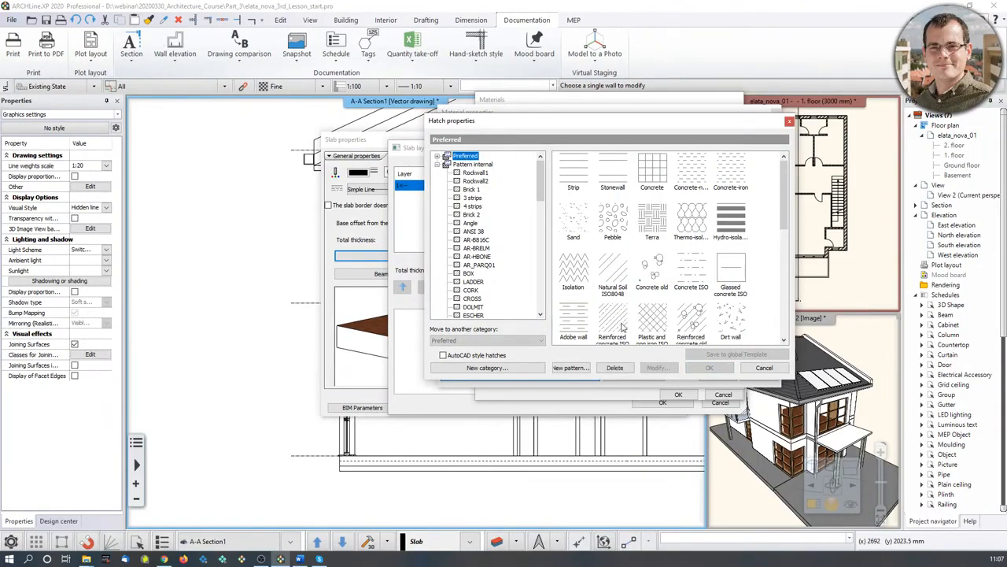
{"action": "scroll", "coordinate": [624, 326], "scroll_direction": "down", "scroll_amount": 1}
{"action": "left_click", "coordinate": [612, 247]}
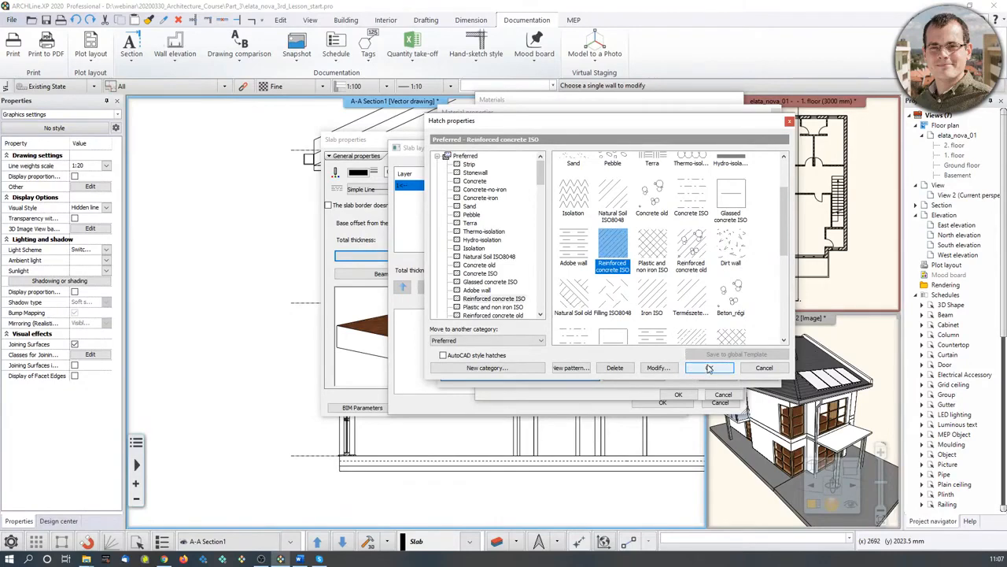
{"action": "left_click", "coordinate": [709, 368]}
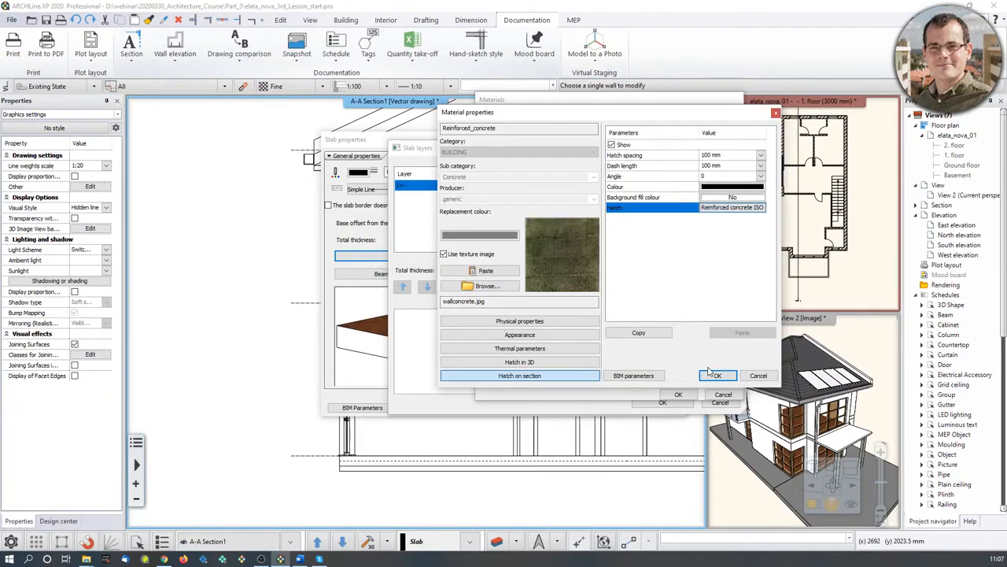
- Set hatch spacing and dash length to 300 and accept the material and slab changes
{"action": "left_click", "coordinate": [708, 157]}
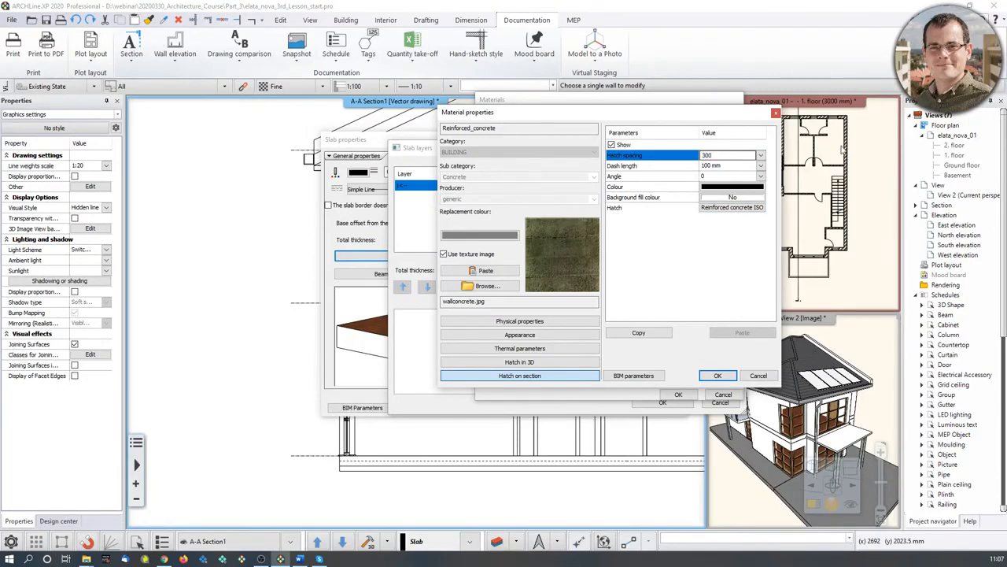
{"action": "left_click", "coordinate": [724, 165]}
{"action": "type", "text": "300"}
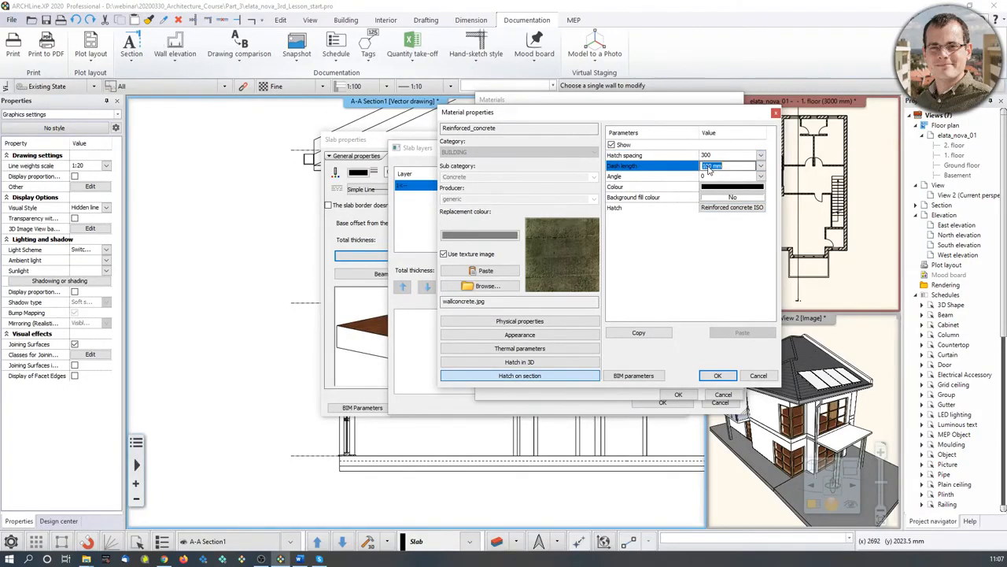
{"action": "left_click", "coordinate": [743, 156]}
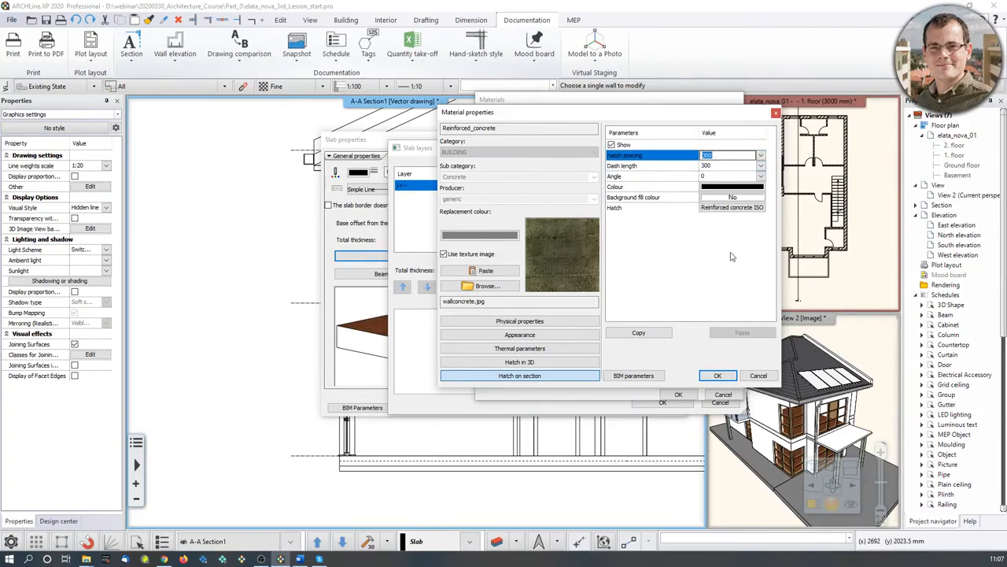
{"action": "left_click", "coordinate": [718, 376]}
{"action": "left_click", "coordinate": [679, 395]}
{"action": "left_click", "coordinate": [663, 402]}
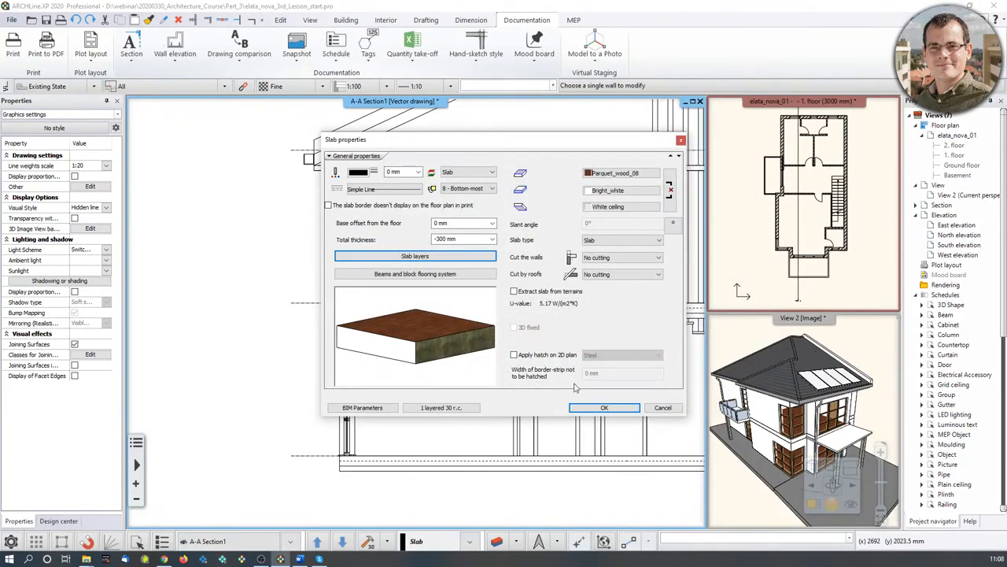
- Apply the slab properties, then refresh and regenerate the A-A section and zoom in on the hatched slab
{"action": "left_click", "coordinate": [611, 405]}
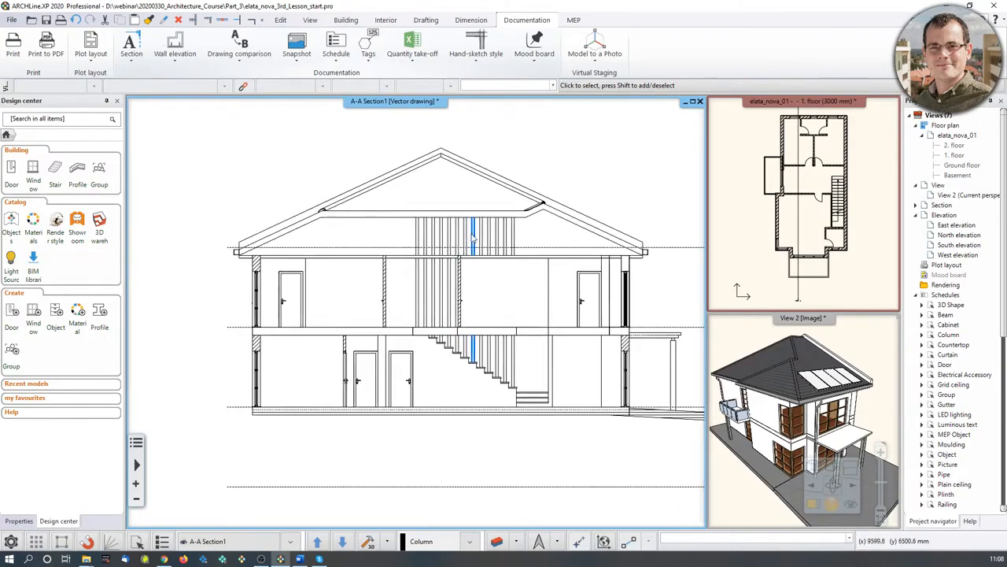
{"action": "right_click", "coordinate": [414, 109]}
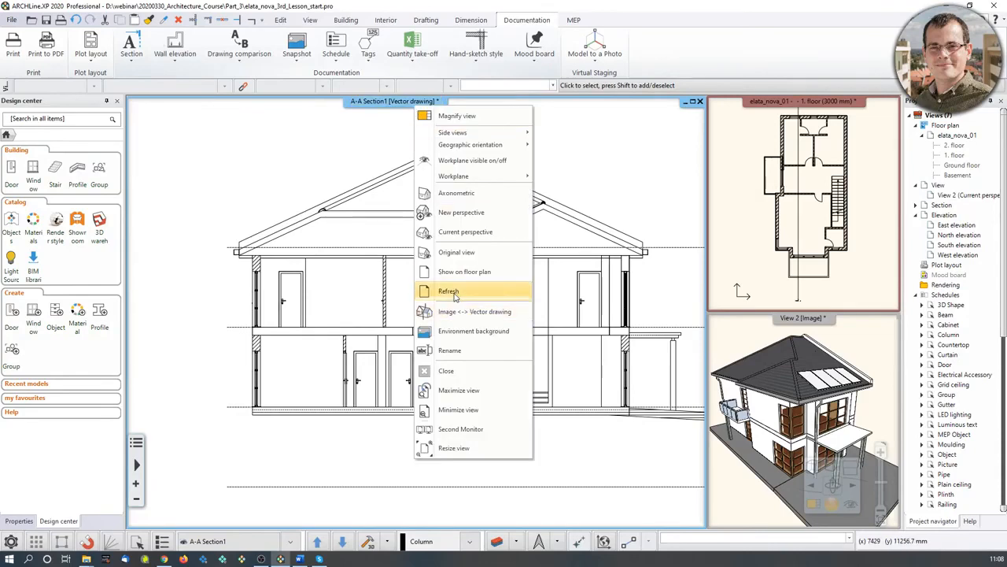
{"action": "left_click", "coordinate": [614, 176]}
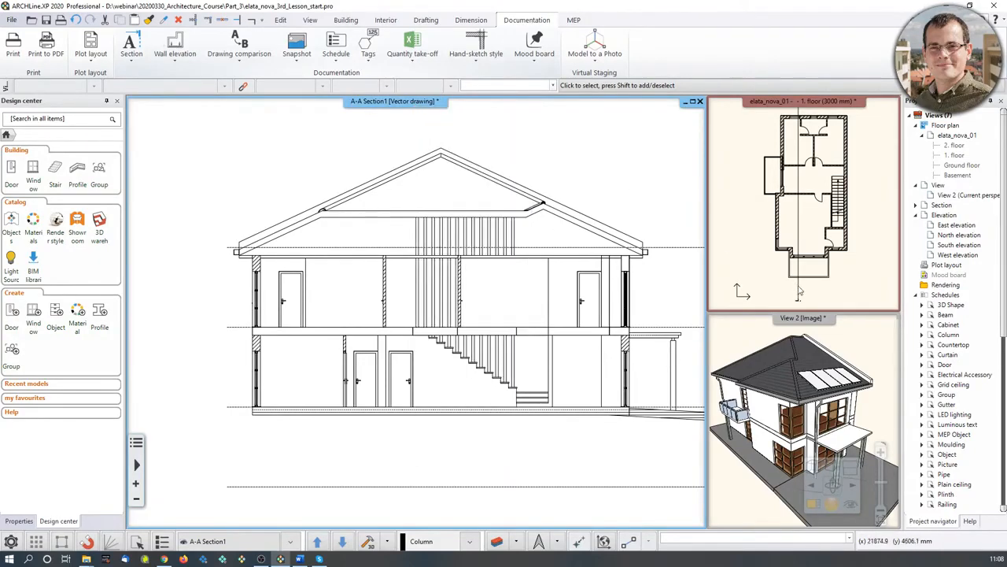
{"action": "left_click", "coordinate": [799, 293]}
{"action": "left_click", "coordinate": [799, 296]}
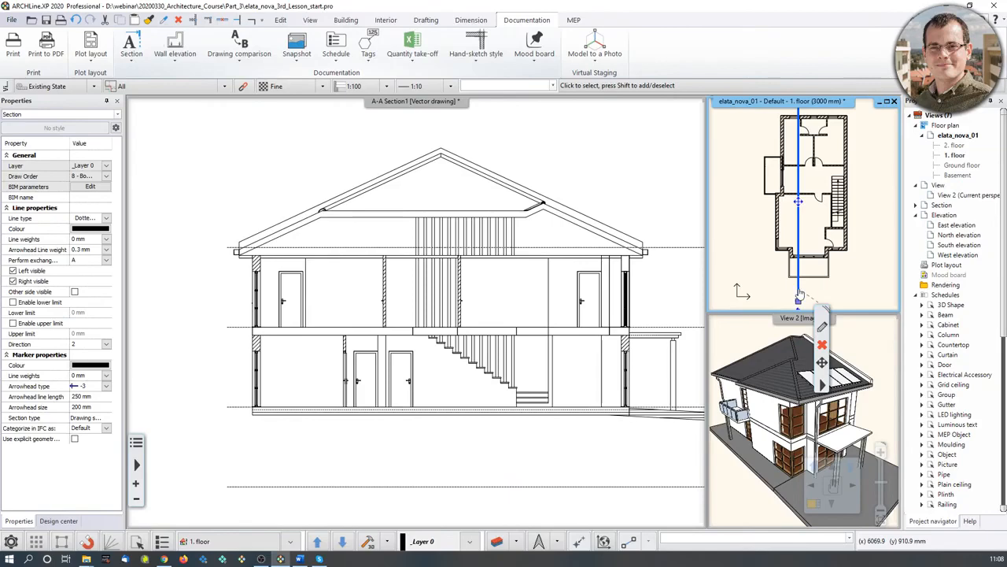
{"action": "left_click", "coordinate": [431, 460]}
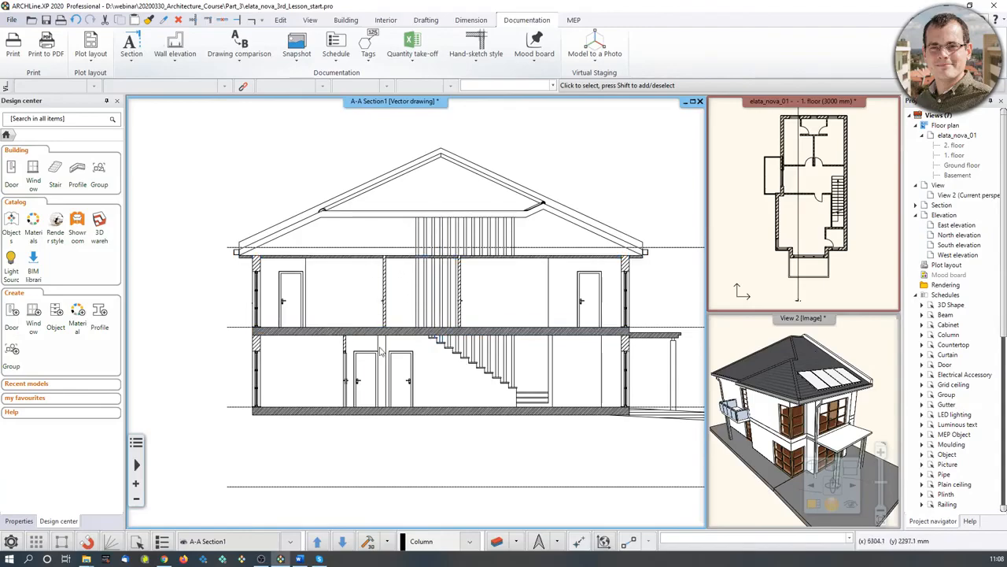
{"action": "scroll", "coordinate": [365, 344], "scroll_direction": "up", "scroll_amount": 3}
{"action": "scroll", "coordinate": [267, 290], "scroll_direction": "up", "scroll_amount": 3}
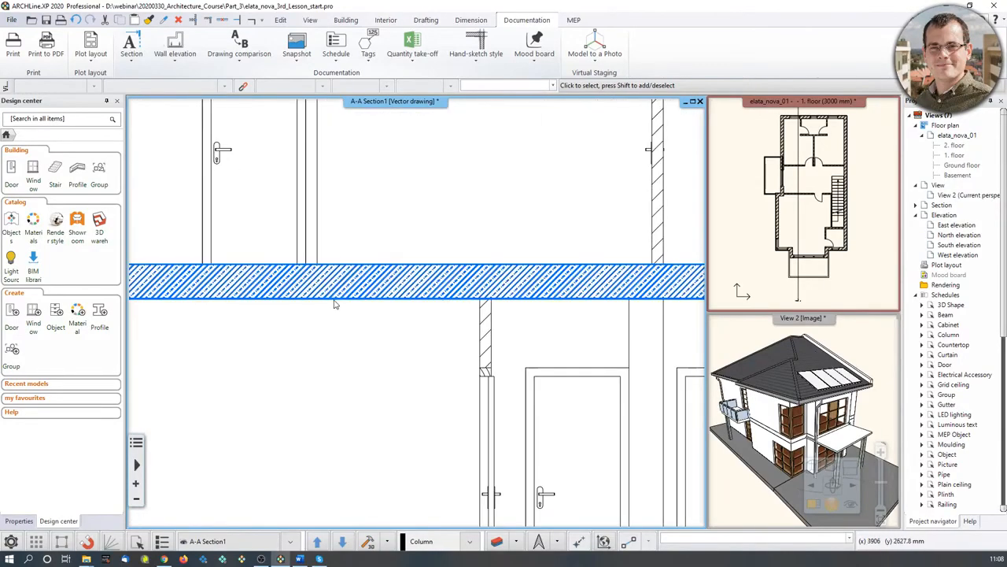
{"action": "scroll", "coordinate": [447, 268], "scroll_direction": "down", "scroll_amount": 5}
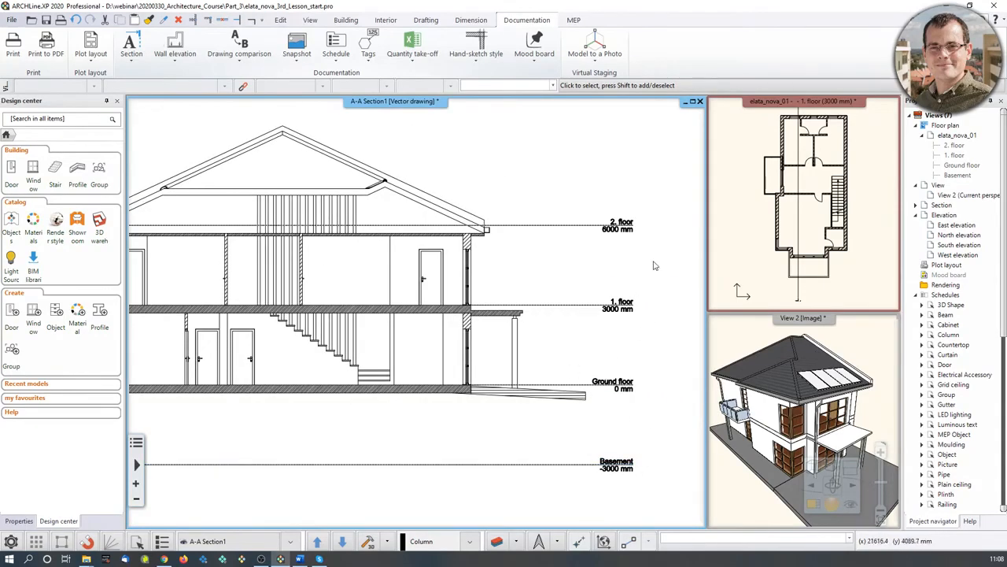
{"action": "left_click", "coordinate": [800, 289]}
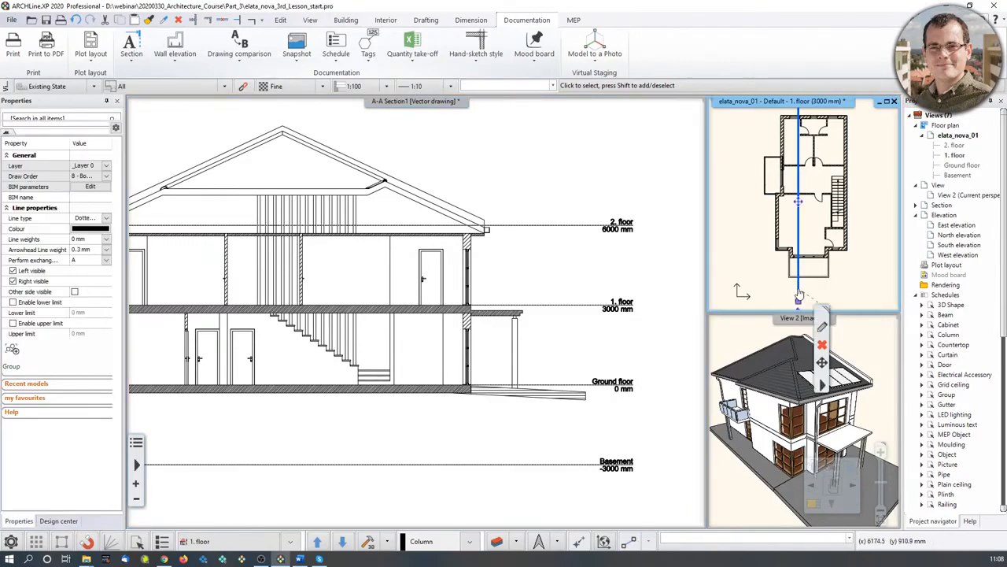
{"action": "left_click", "coordinate": [823, 327]}
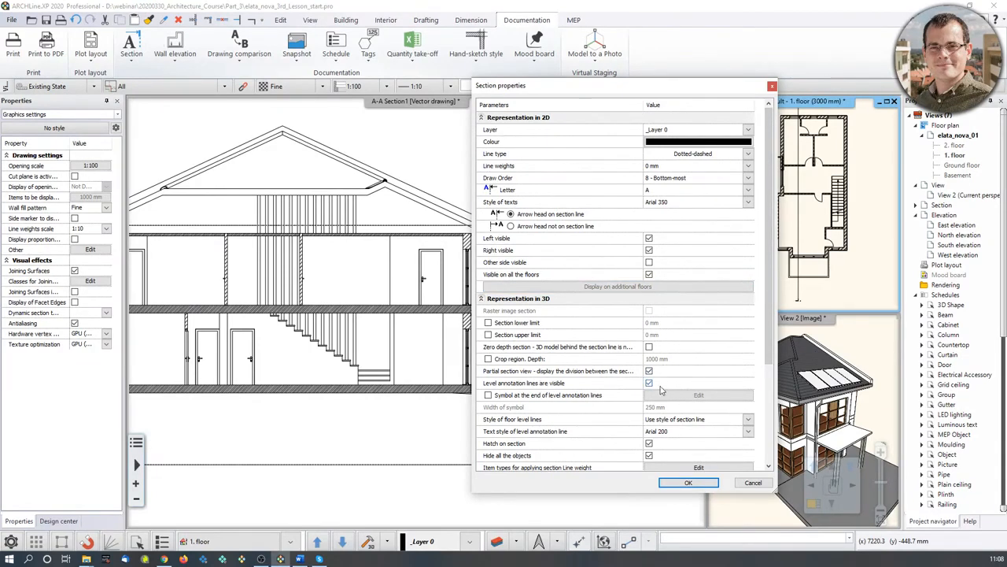
{"action": "left_click", "coordinate": [753, 483]}
{"action": "scroll", "coordinate": [493, 300], "scroll_direction": "down", "scroll_amount": 2}
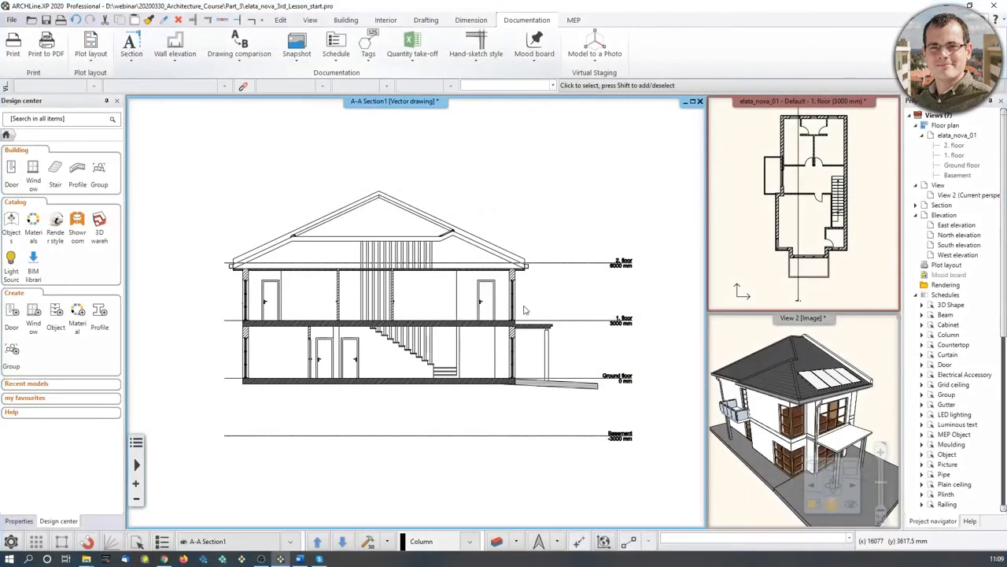
{"action": "left_click", "coordinate": [865, 223]}
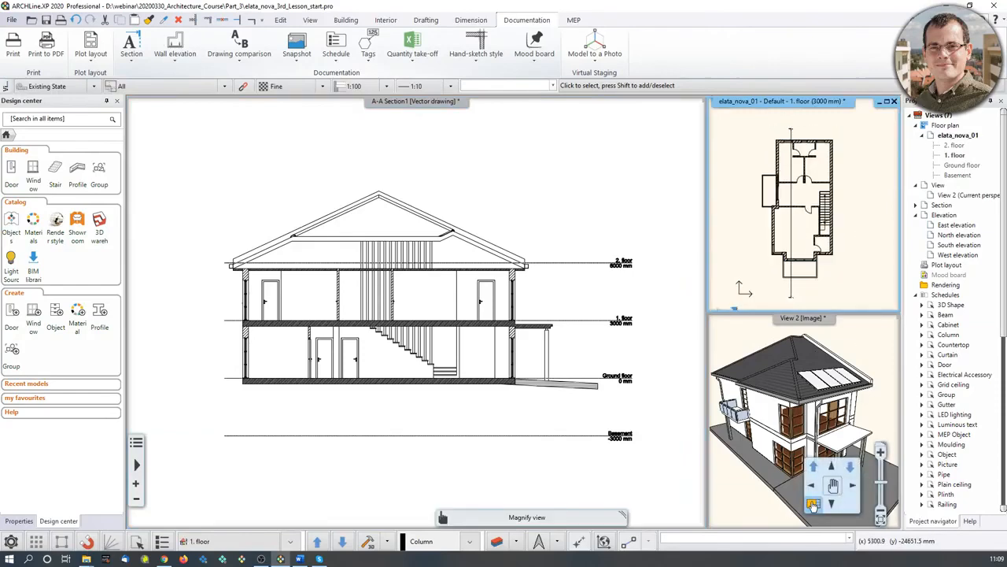
- Enlarge the floor plan and reshape the A-A section line by moving a node and offsetting a segment
{"action": "left_click", "coordinate": [832, 483]}
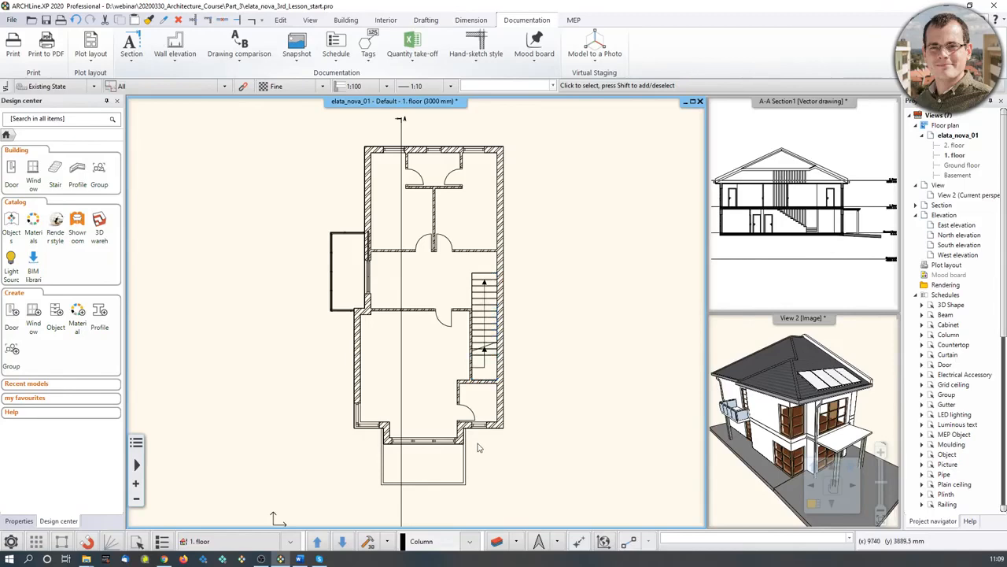
{"action": "left_click", "coordinate": [402, 299]}
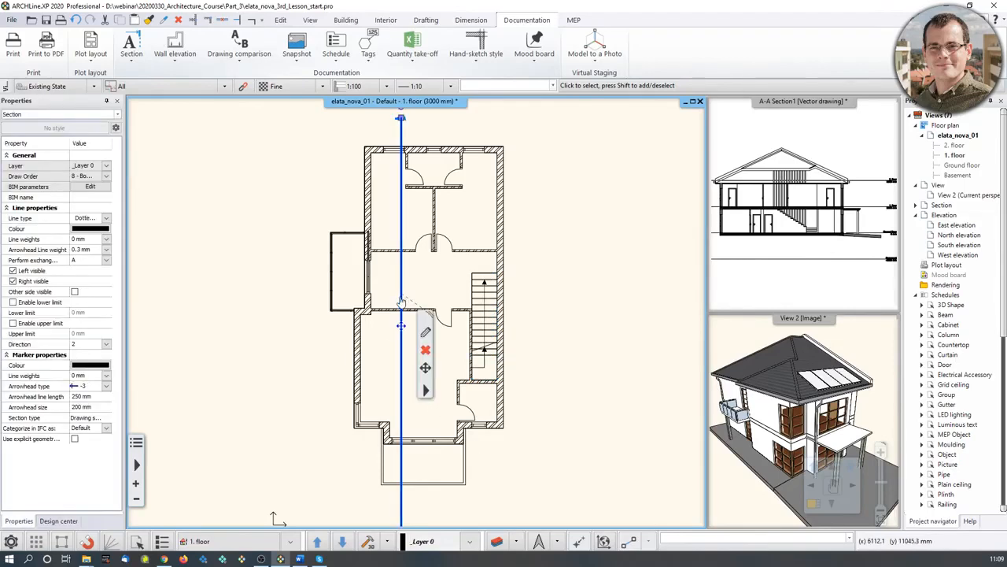
{"action": "right_click", "coordinate": [402, 299]}
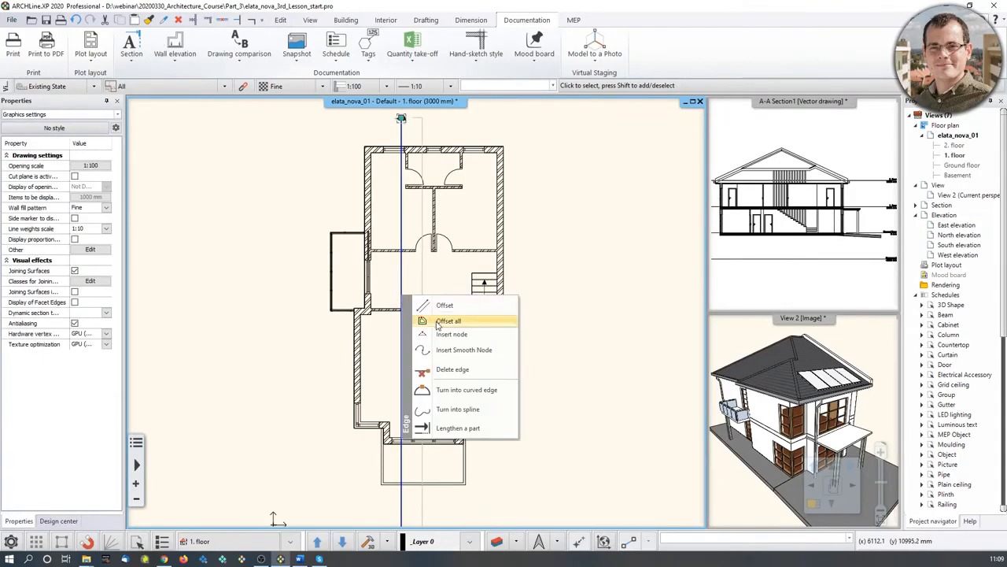
{"action": "left_click", "coordinate": [438, 337]}
{"action": "scroll", "coordinate": [404, 317], "scroll_direction": "up", "scroll_amount": 3}
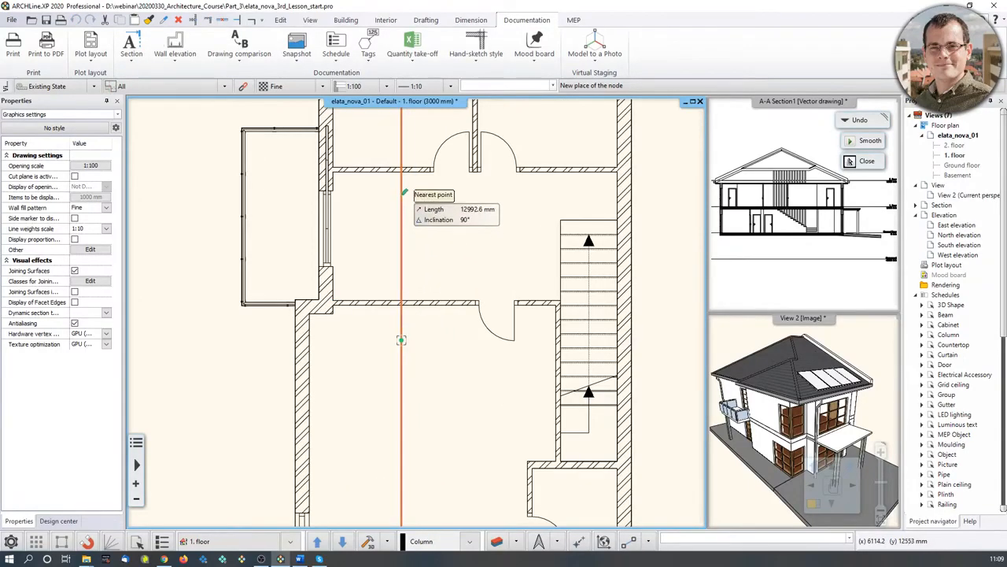
{"action": "left_click", "coordinate": [403, 197]}
{"action": "right_click", "coordinate": [406, 233]}
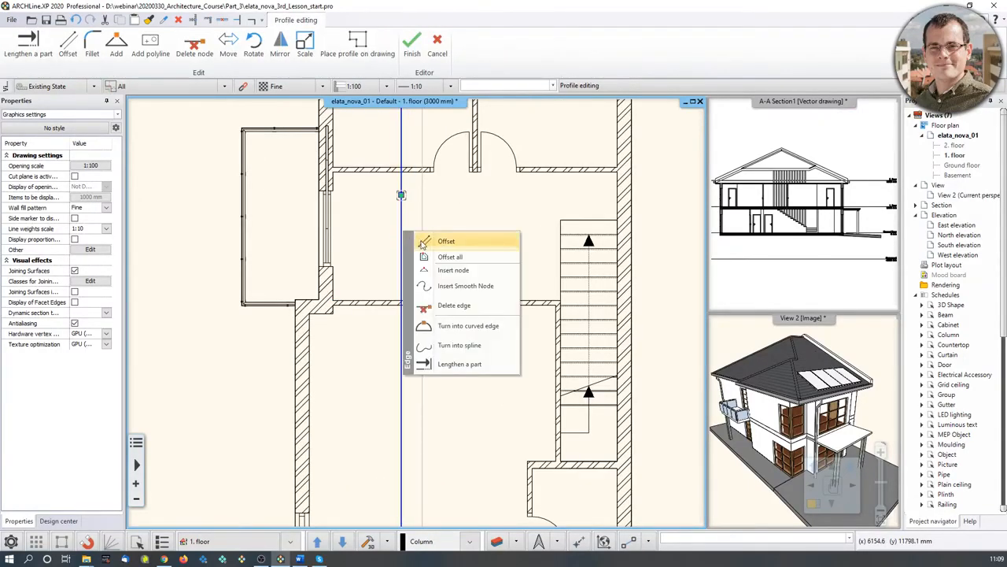
{"action": "left_click", "coordinate": [421, 241]}
{"action": "left_click", "coordinate": [402, 194]}
{"action": "scroll", "coordinate": [393, 275], "scroll_direction": "down", "scroll_amount": 3}
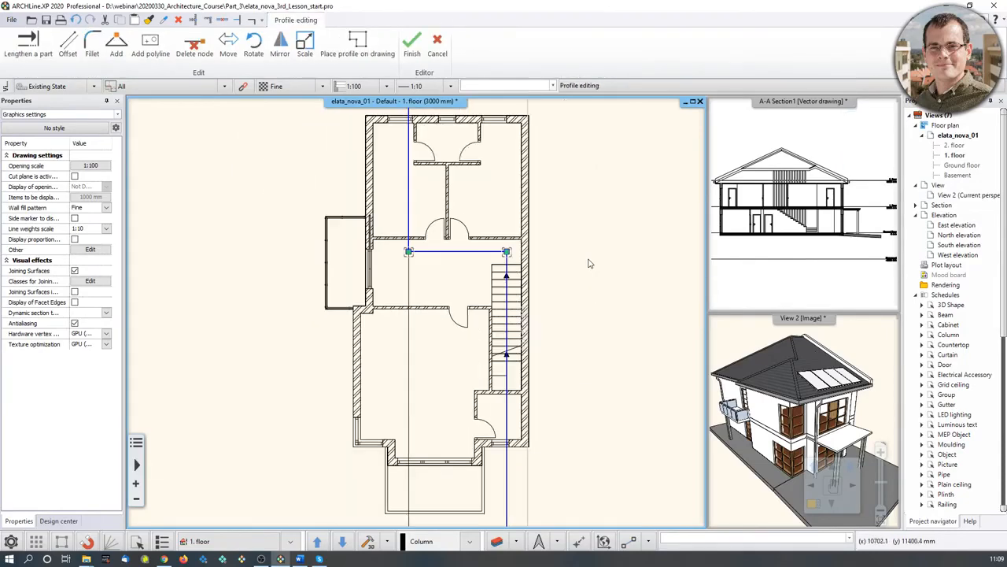
{"action": "key", "text": "Return"}
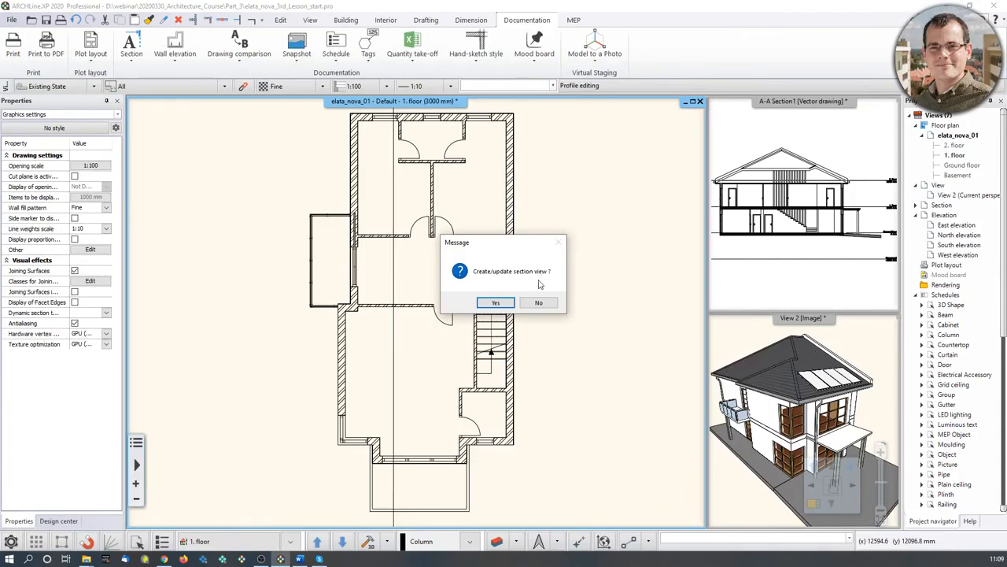
- Confirm the section update, check the slab in the section, then zoom out over the floor plan
{"action": "left_click", "coordinate": [496, 303]}
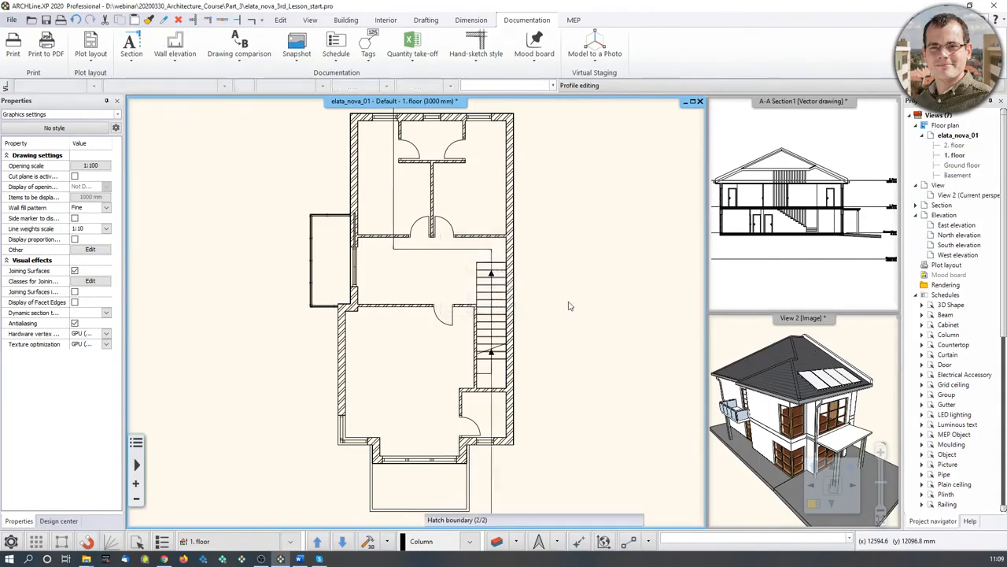
{"action": "left_click", "coordinate": [787, 188]}
{"action": "scroll", "coordinate": [813, 229], "scroll_direction": "up", "scroll_amount": 2}
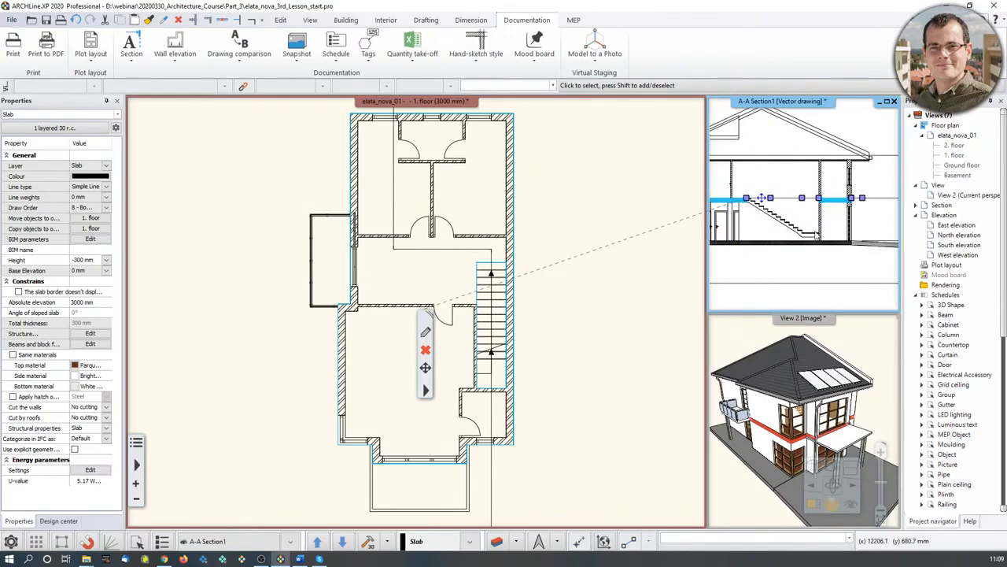
{"action": "left_click", "coordinate": [562, 354]}
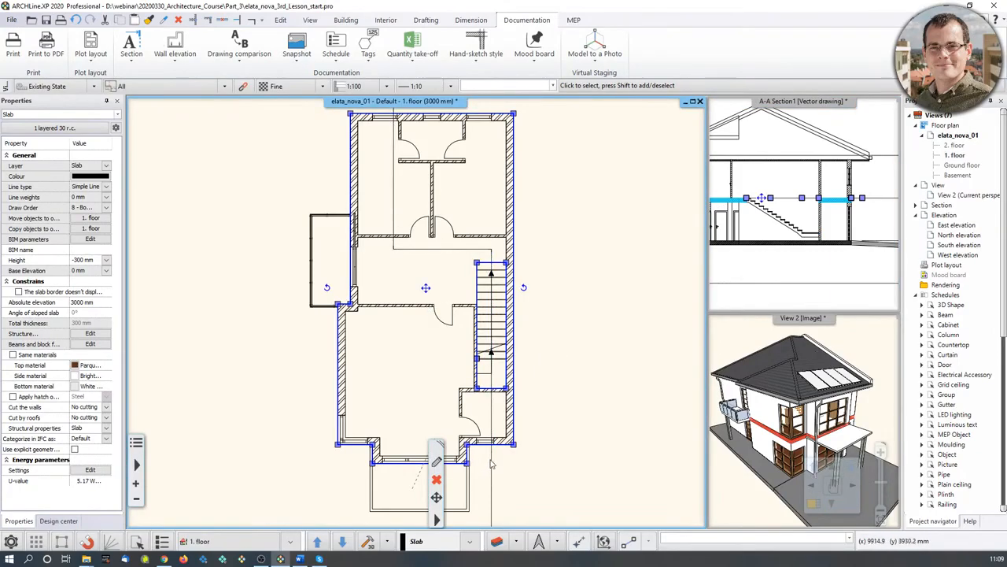
{"action": "key", "text": "Escape"}
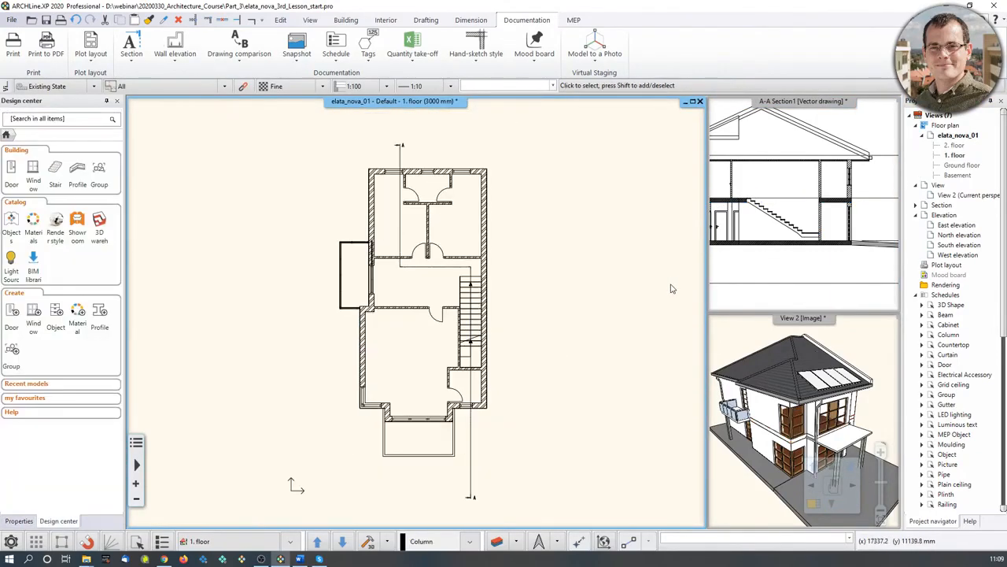
{"action": "scroll", "coordinate": [675, 276], "scroll_direction": "down", "scroll_amount": 2}
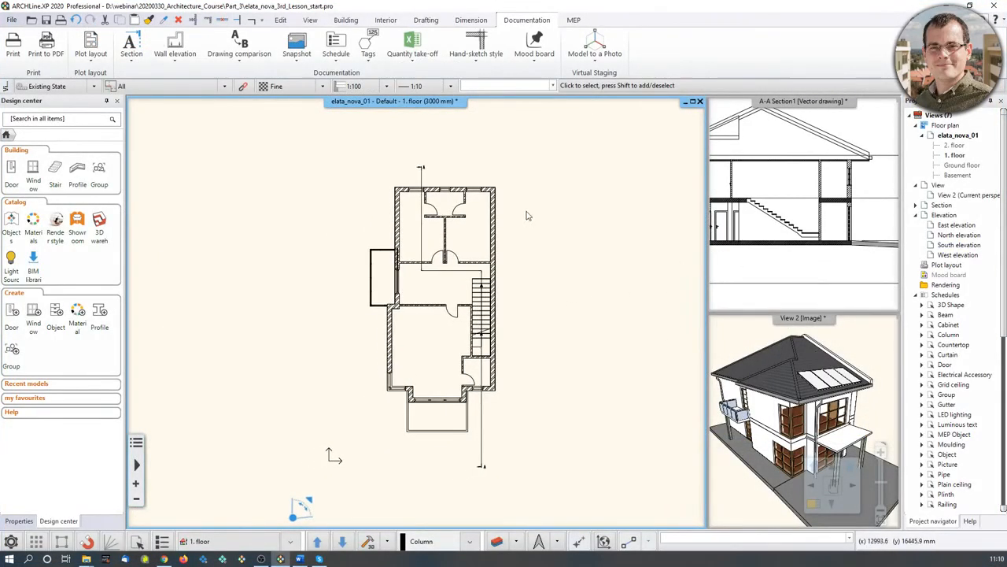
{"action": "scroll", "coordinate": [531, 250], "scroll_direction": "up", "scroll_amount": 2}
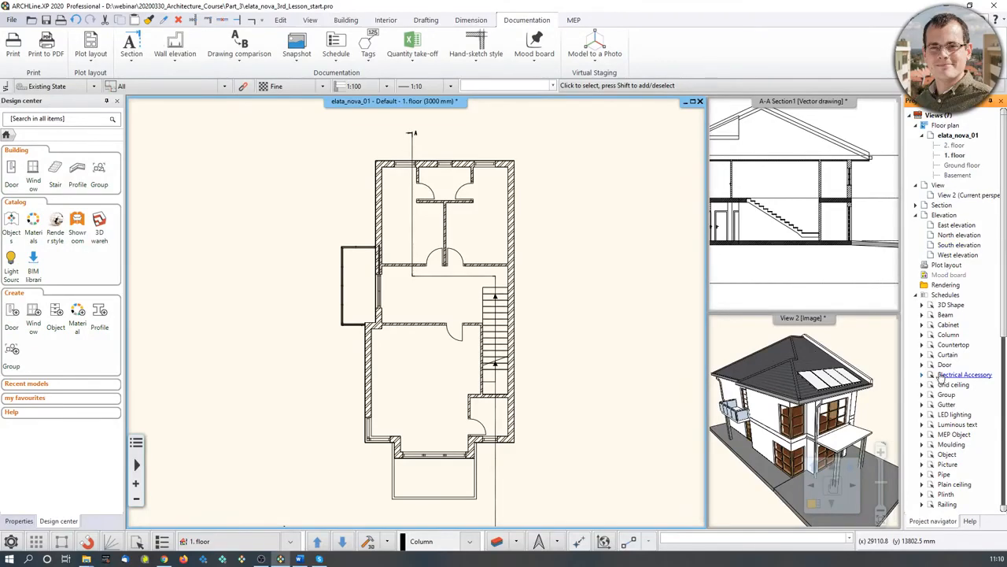
- Toggle the Project navigator's Auto Hide off and back on, then open the West elevation
{"action": "left_click", "coordinate": [990, 101]}
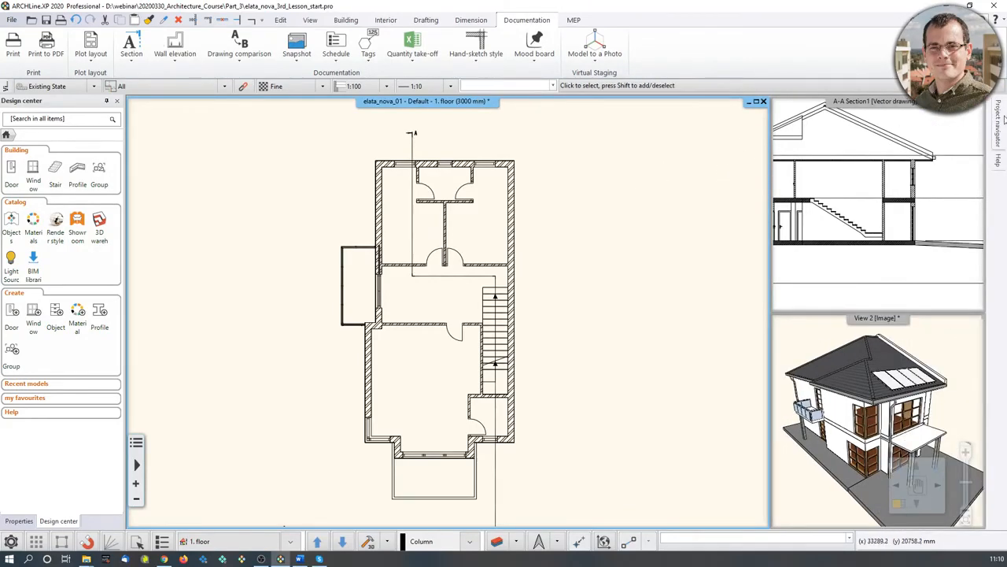
{"action": "mouse_move", "coordinate": [1004, 118]}
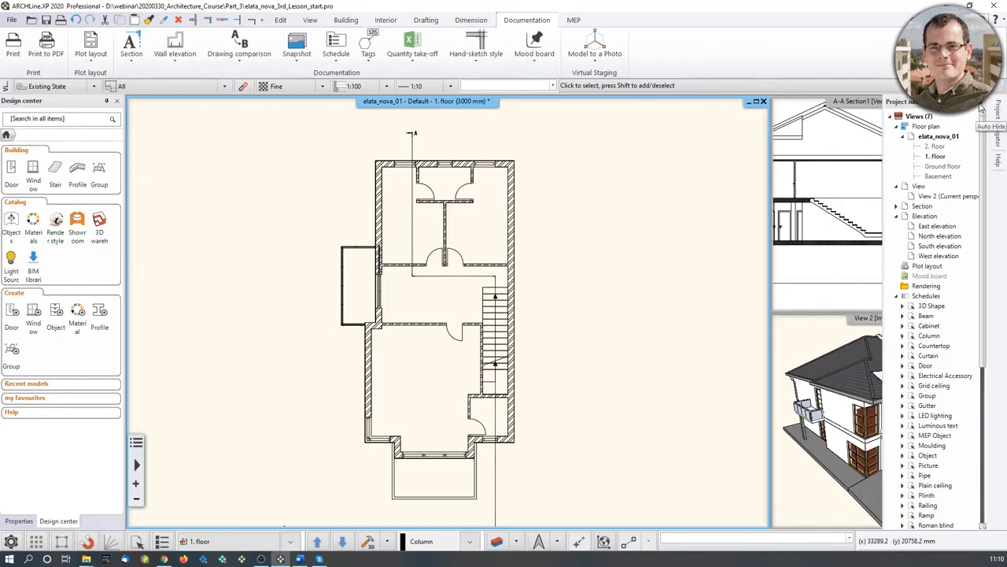
{"action": "left_click", "coordinate": [981, 107]}
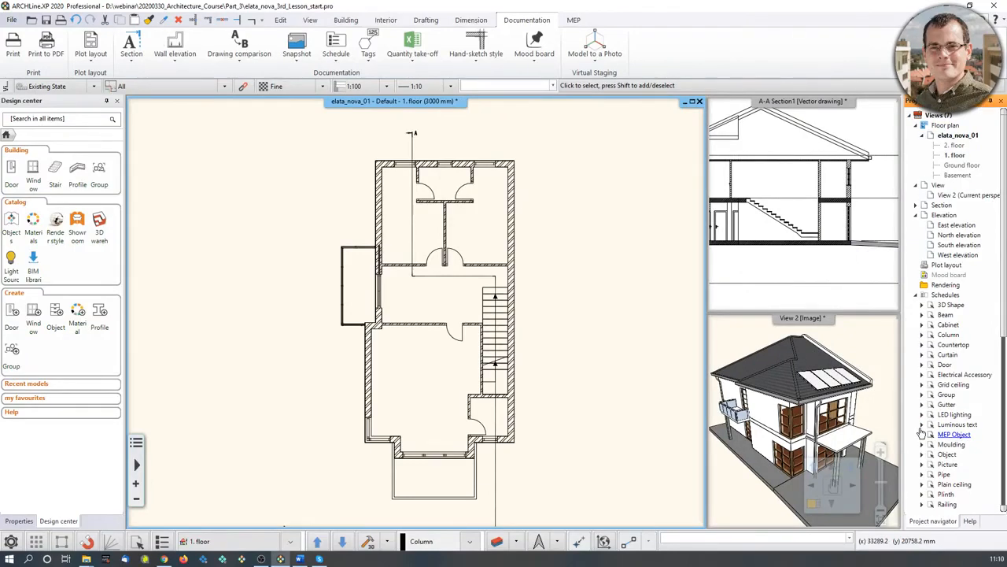
{"action": "scroll", "coordinate": [447, 411], "scroll_direction": "down", "scroll_amount": 3}
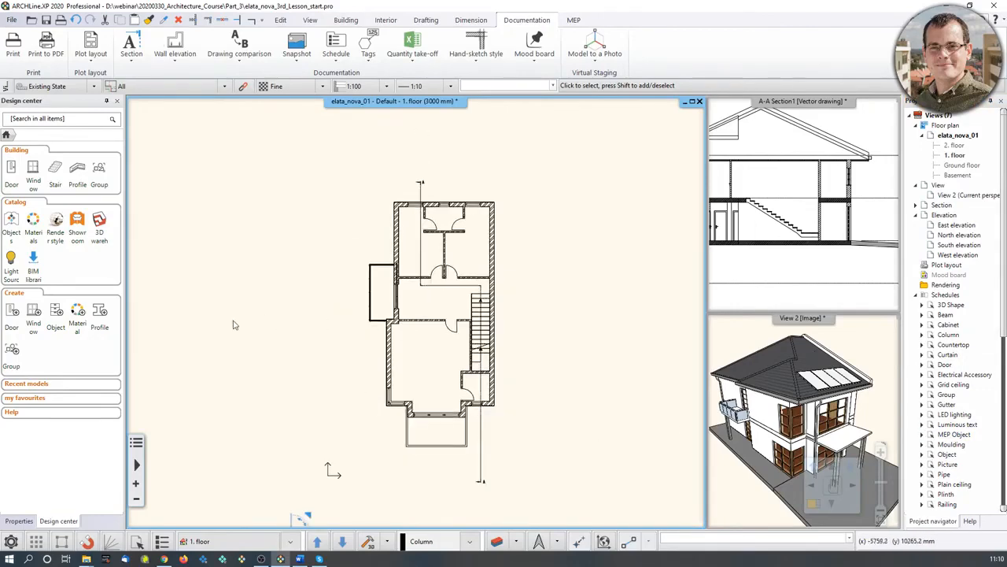
{"action": "double_click", "coordinate": [952, 256]}
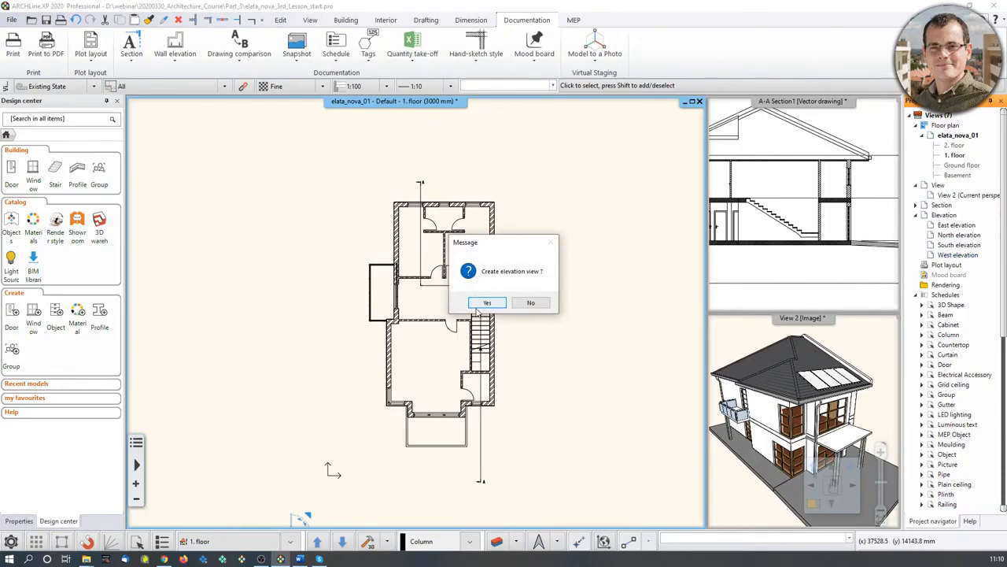
- Generate the West elevation, inspect the balcony railing, door and roof, and recentre the drawing
{"action": "left_click", "coordinate": [488, 303]}
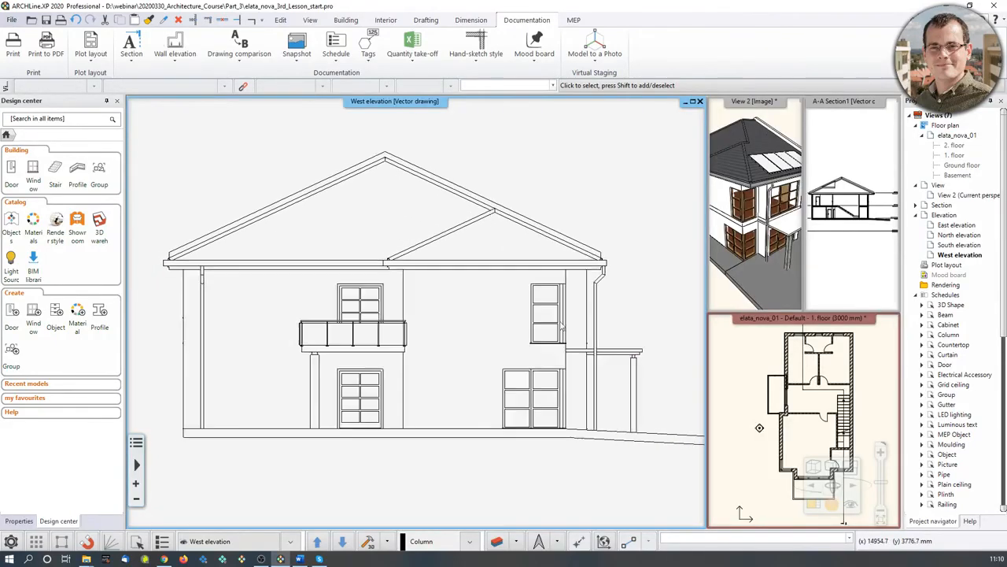
{"action": "left_click", "coordinate": [354, 335]}
{"action": "left_click", "coordinate": [359, 303]}
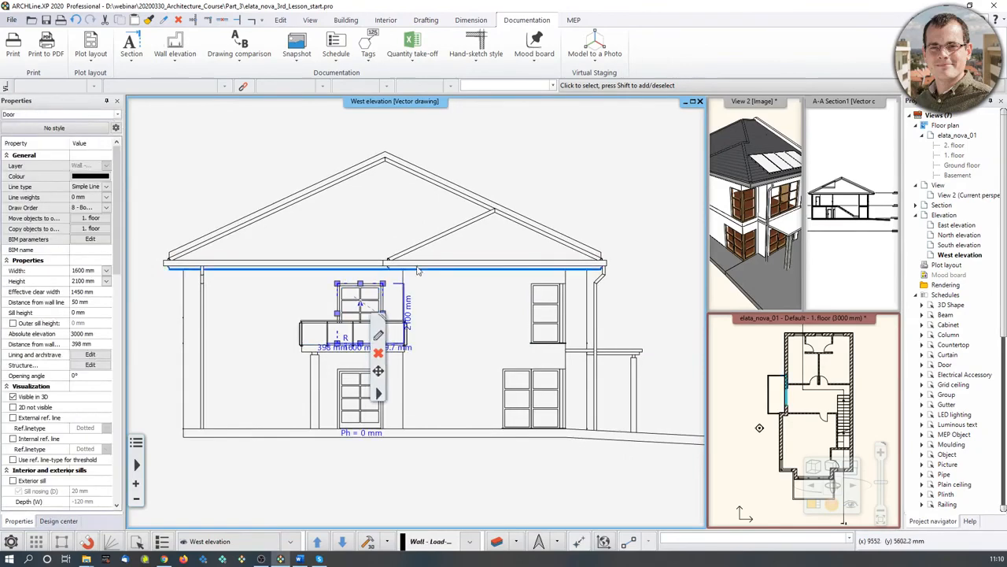
{"action": "left_click", "coordinate": [445, 263]}
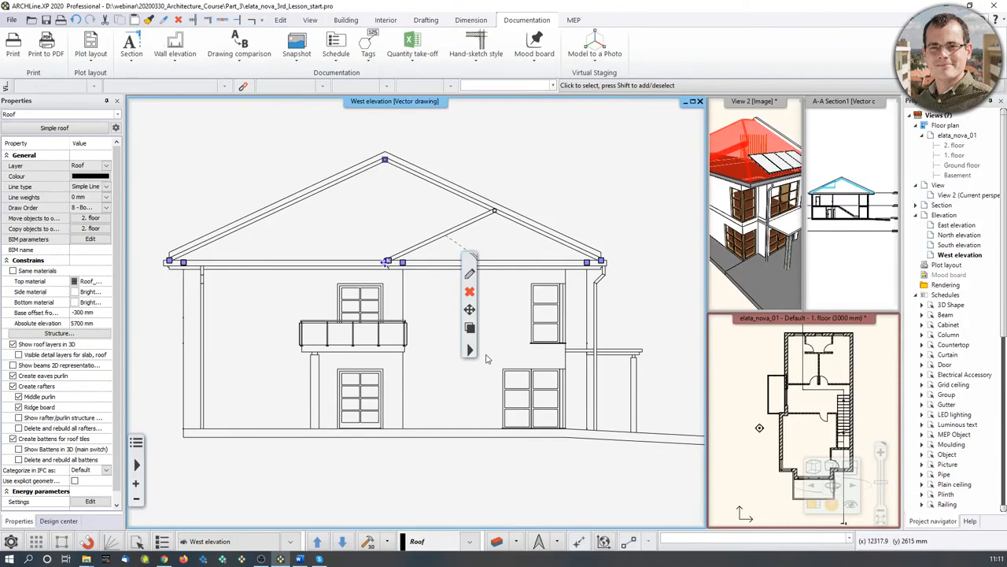
{"action": "middle_click_drag", "start_coordinate": [485, 359], "coordinate": [513, 337]}
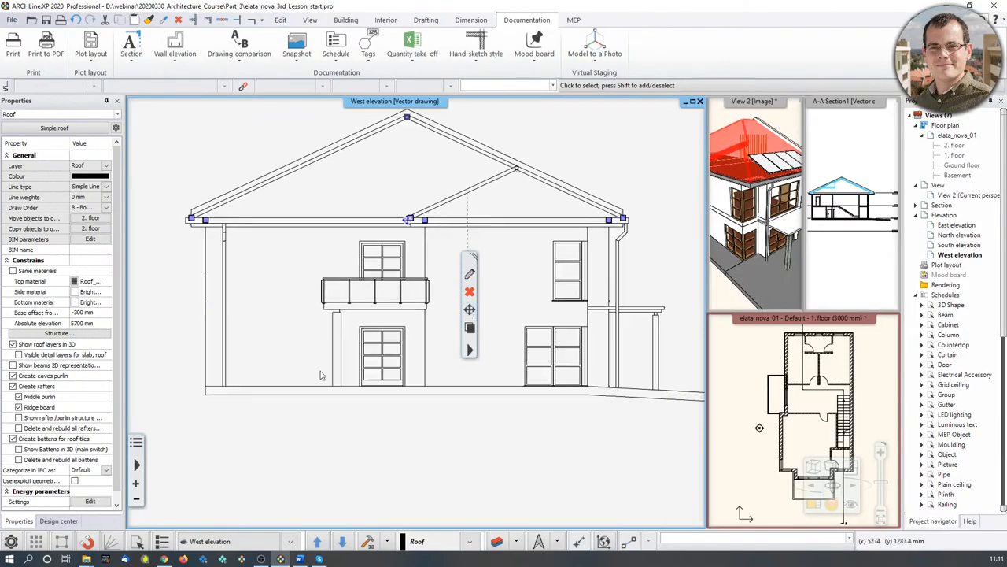
{"action": "left_click", "coordinate": [383, 436]}
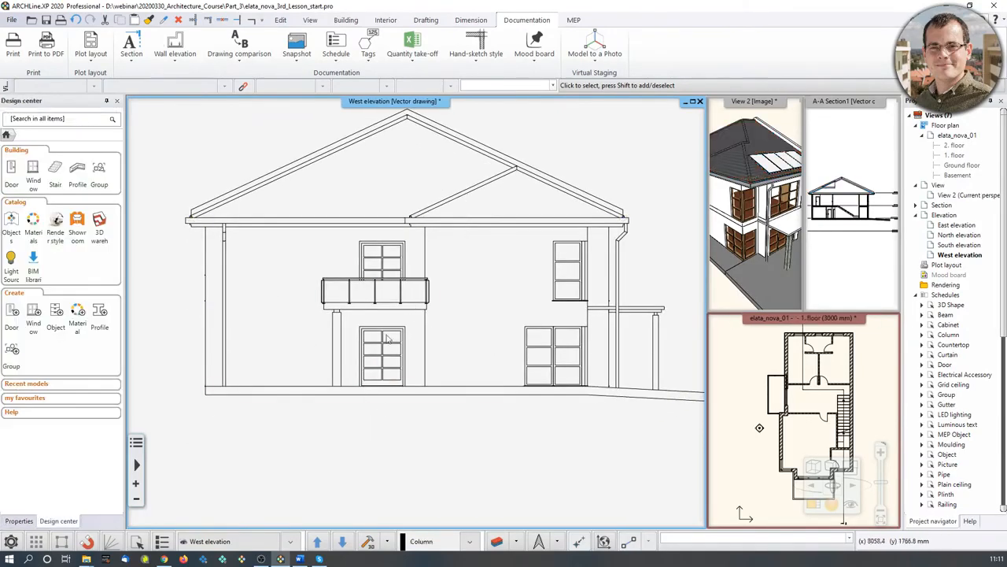
{"action": "middle_click_drag", "start_coordinate": [299, 305], "coordinate": [295, 318]}
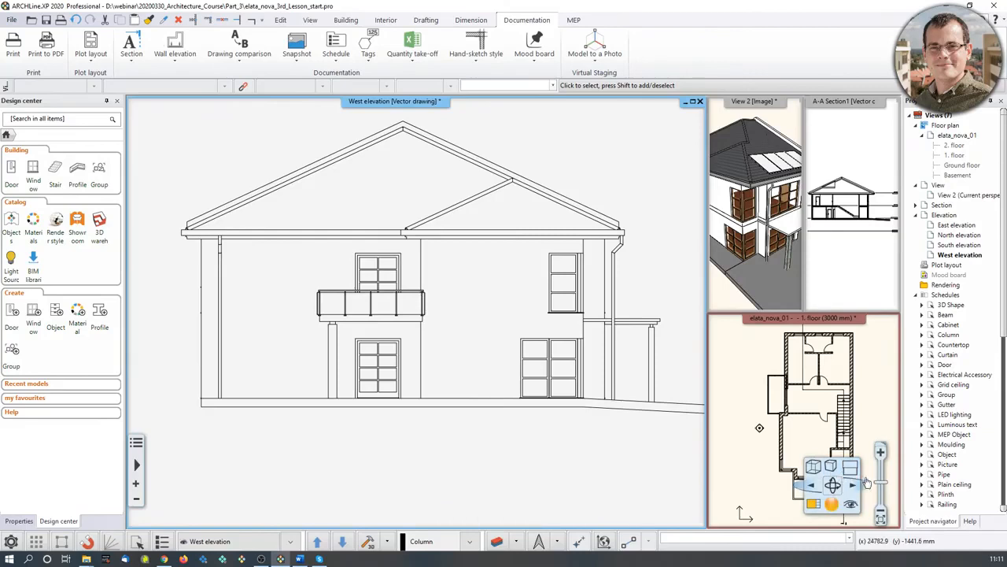
{"action": "left_click", "coordinate": [831, 468]}
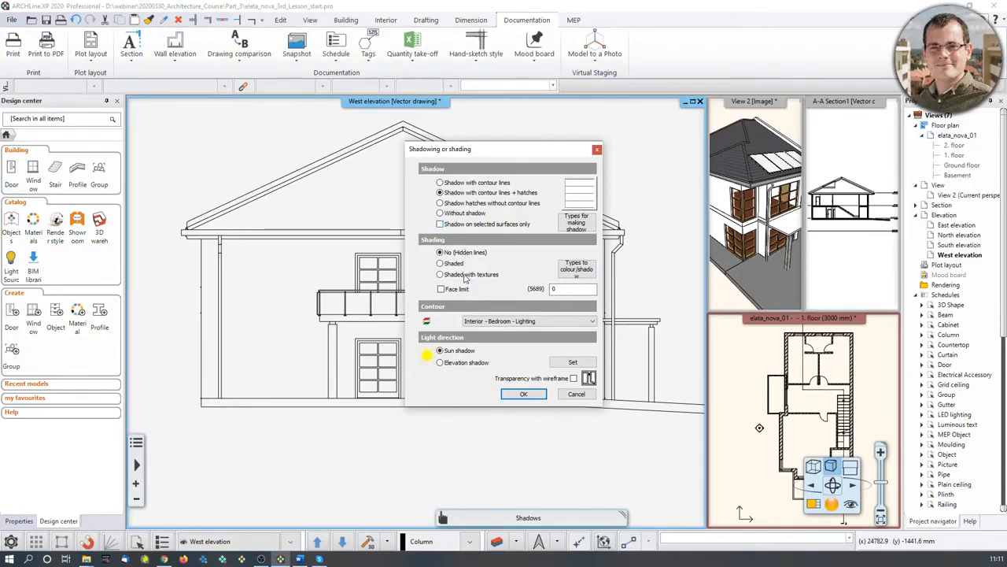
- Shade the West elevation with textures and open the lower door's parameters (1600 × 2100 mm)
{"action": "left_click", "coordinate": [462, 275]}
{"action": "left_click", "coordinate": [523, 394]}
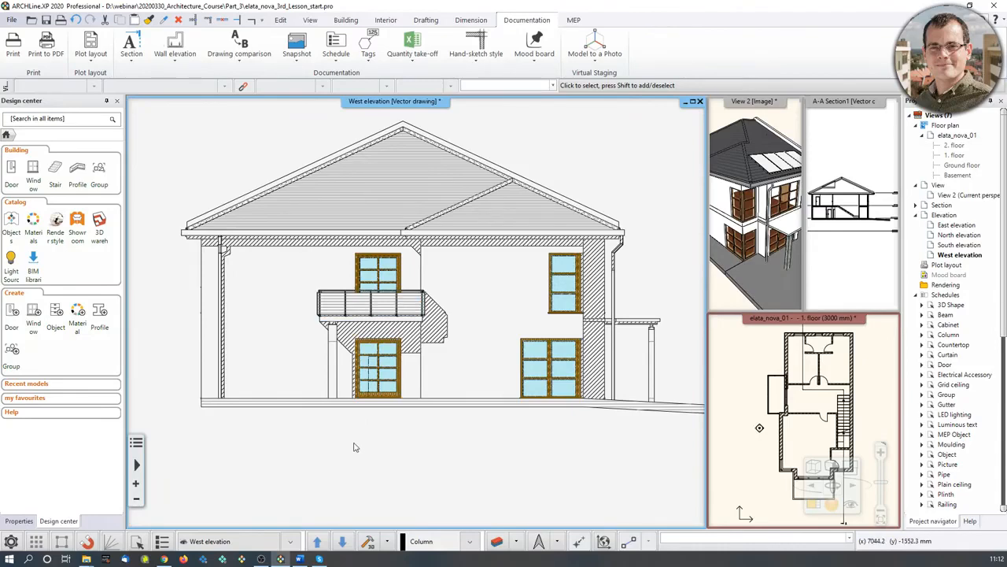
{"action": "scroll", "coordinate": [374, 416], "scroll_direction": "up", "scroll_amount": 5}
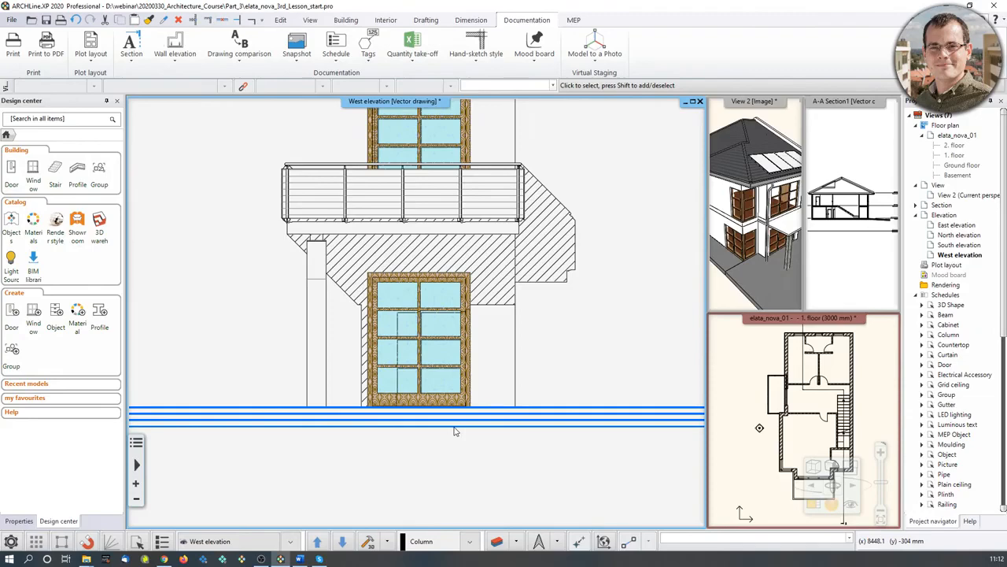
{"action": "mouse_move", "coordinate": [454, 430]}
{"action": "middle_mouse_down"}
{"action": "mouse_move", "coordinate": [471, 566]}
{"action": "mouse_move", "coordinate": [478, 492]}
{"action": "middle_mouse_up"}
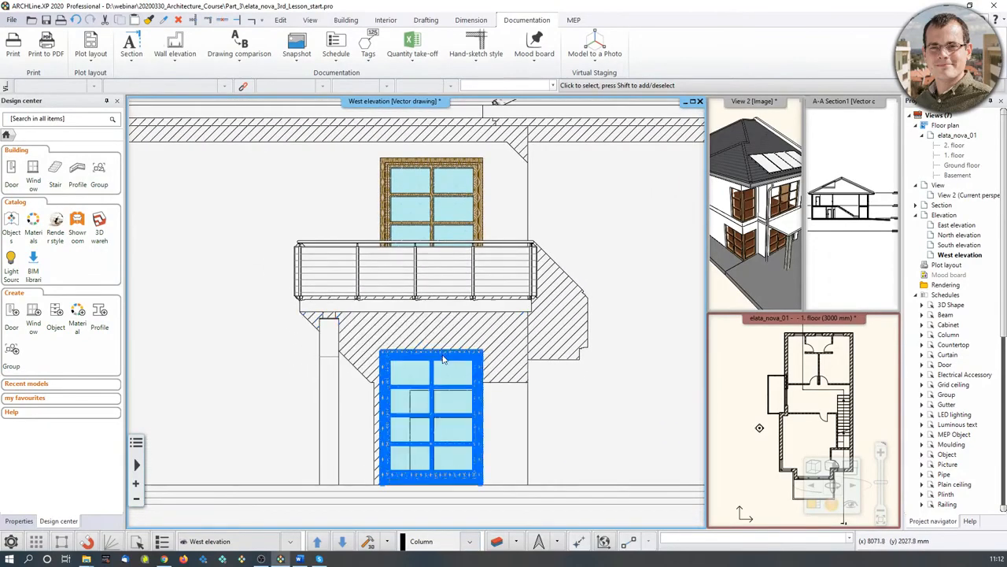
{"action": "left_click", "coordinate": [473, 386]}
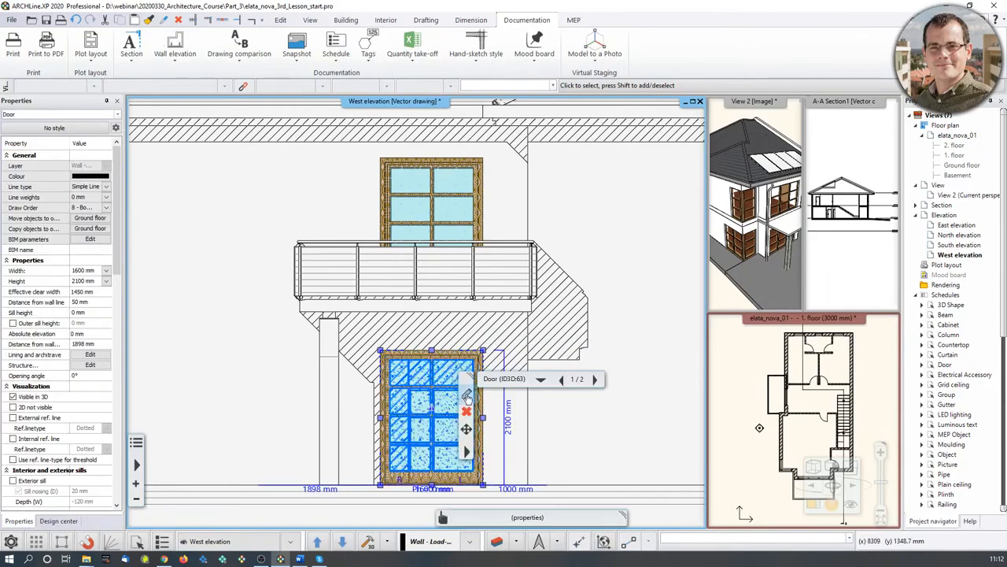
{"action": "left_click", "coordinate": [466, 393]}
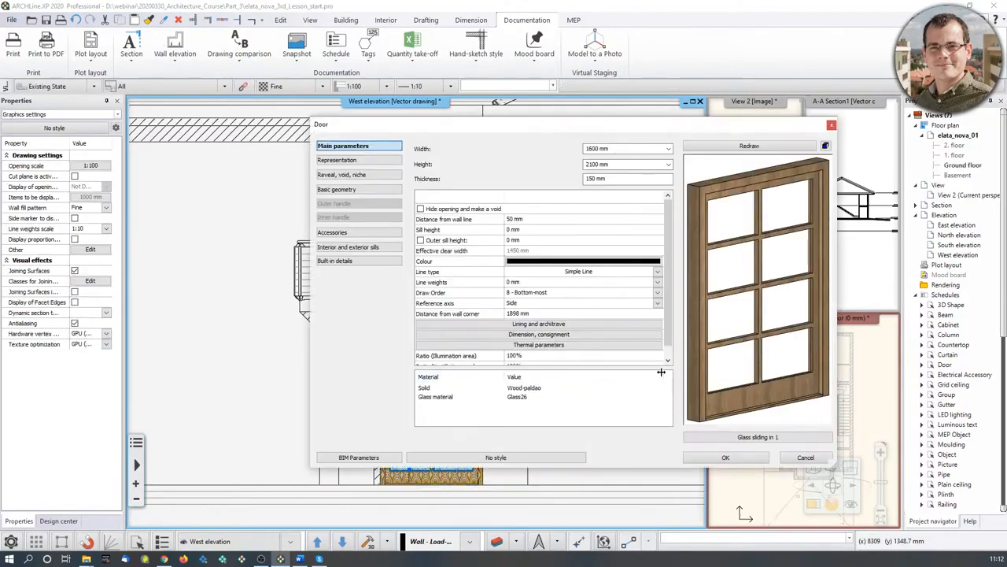
- Review the Wood-paldao 3D and section hatches, keep it as the door's Solid material, and apply
{"action": "left_click", "coordinate": [519, 391]}
{"action": "left_click", "coordinate": [521, 391]}
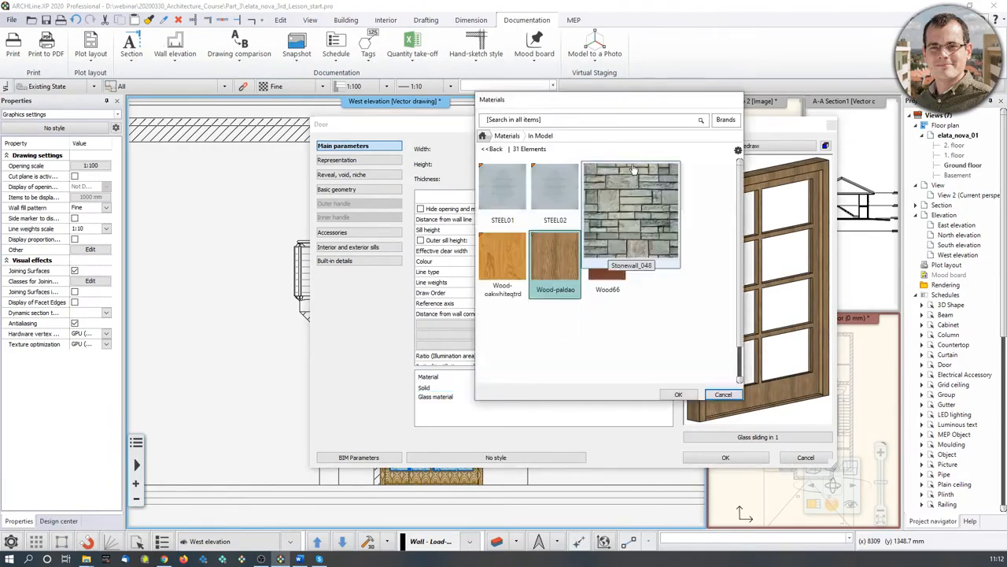
{"action": "left_click", "coordinate": [738, 150]}
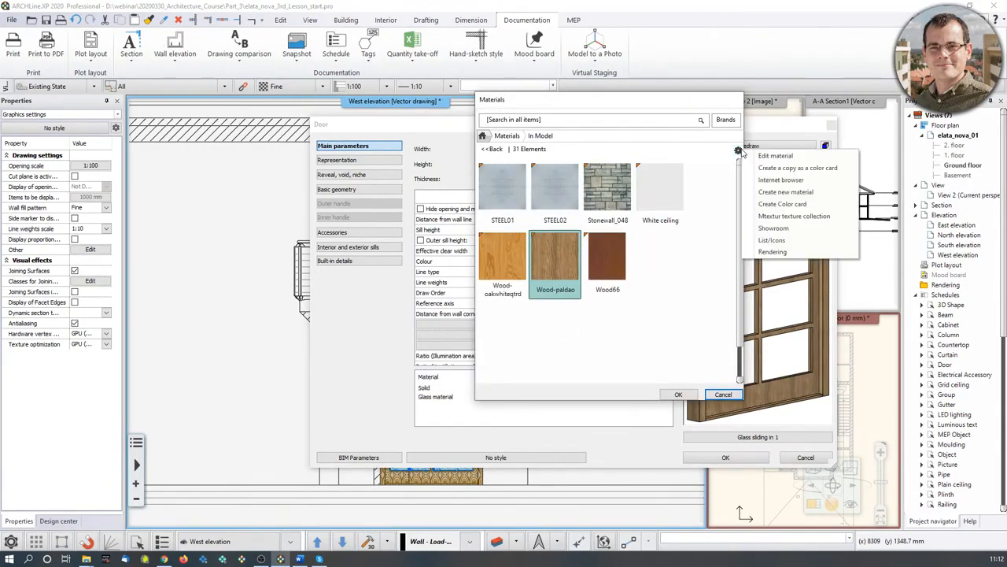
{"action": "left_click", "coordinate": [771, 156]}
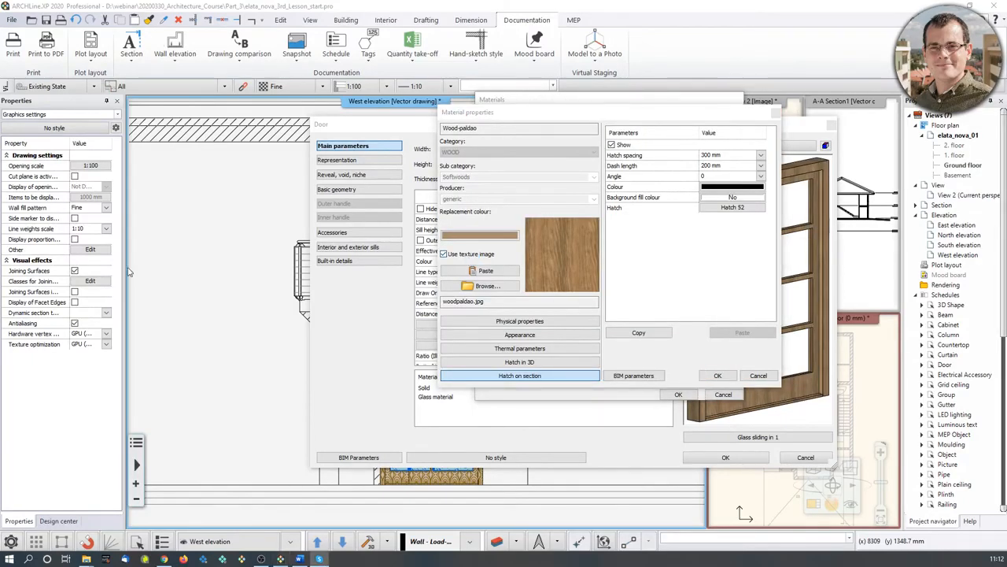
{"action": "left_click", "coordinate": [532, 364]}
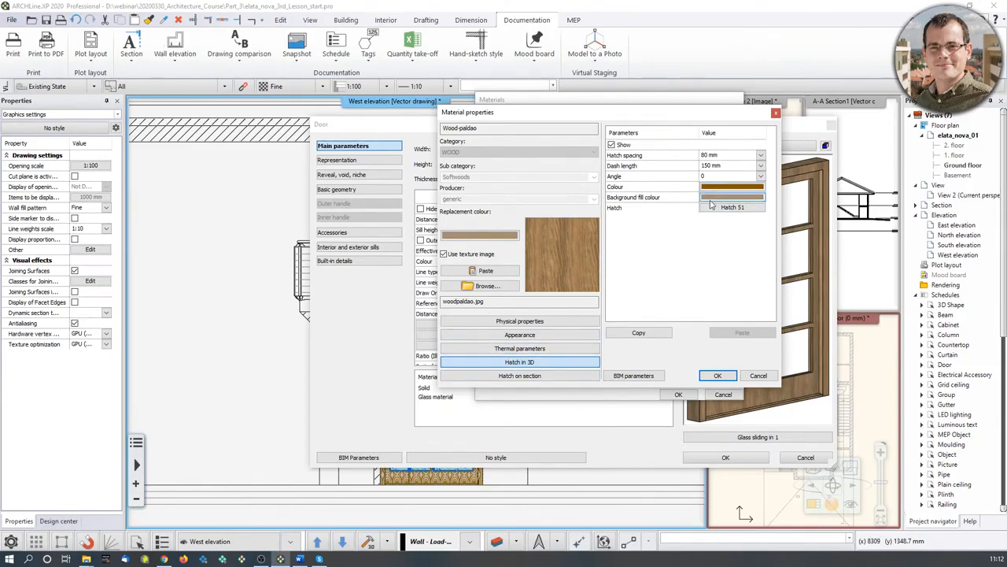
{"action": "left_click", "coordinate": [512, 376]}
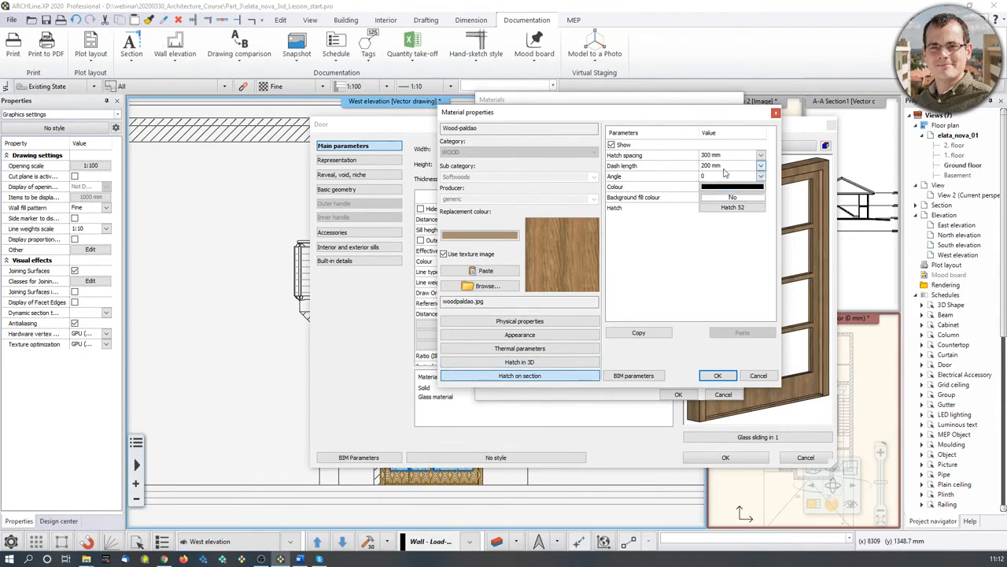
{"action": "left_click", "coordinate": [758, 376]}
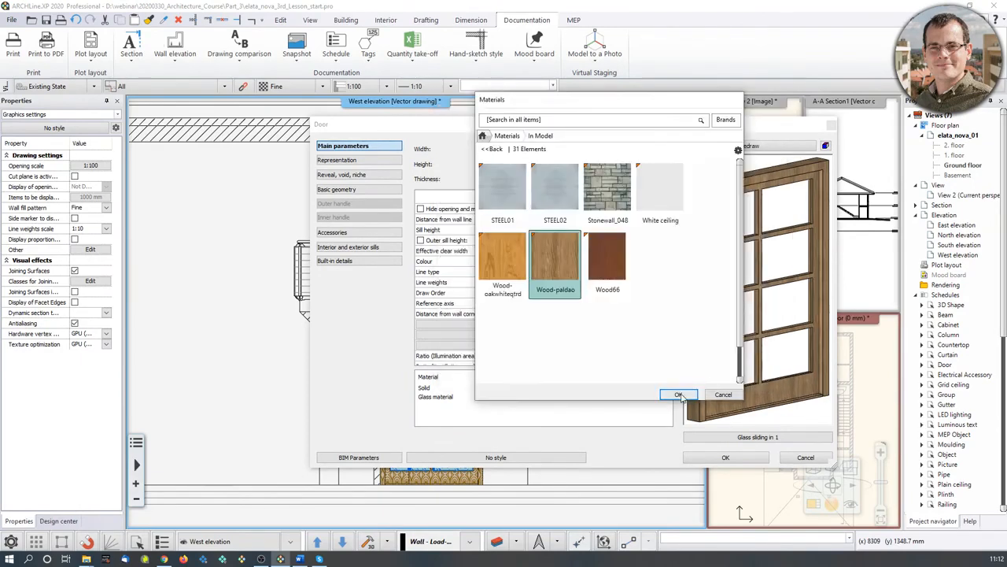
{"action": "left_click", "coordinate": [679, 394]}
{"action": "left_click", "coordinate": [725, 457]}
{"action": "scroll", "coordinate": [516, 363], "scroll_direction": "down", "scroll_amount": 3}
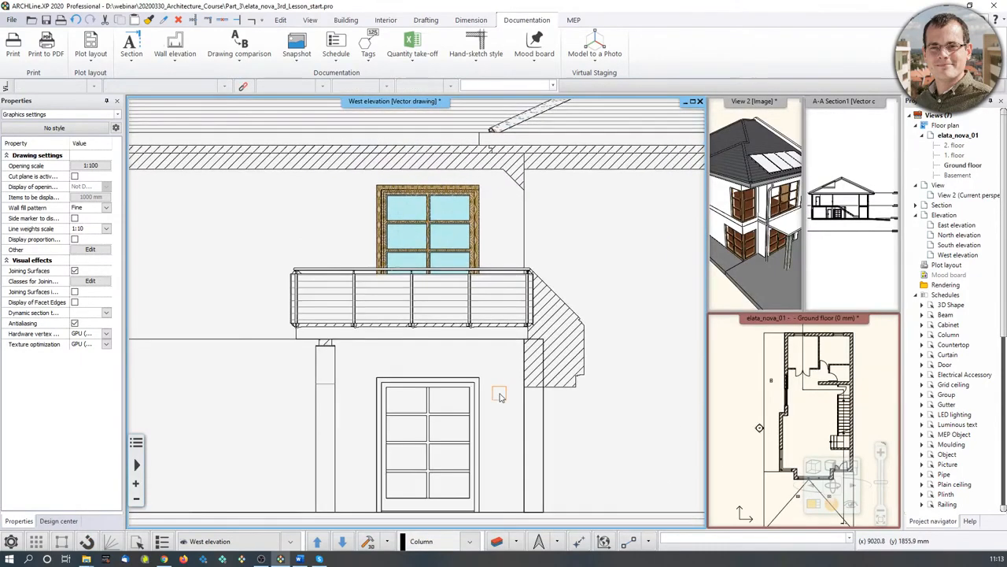
- Zoom out and refresh the West elevation drawing
{"action": "scroll", "coordinate": [543, 357], "scroll_direction": "down", "scroll_amount": 2}
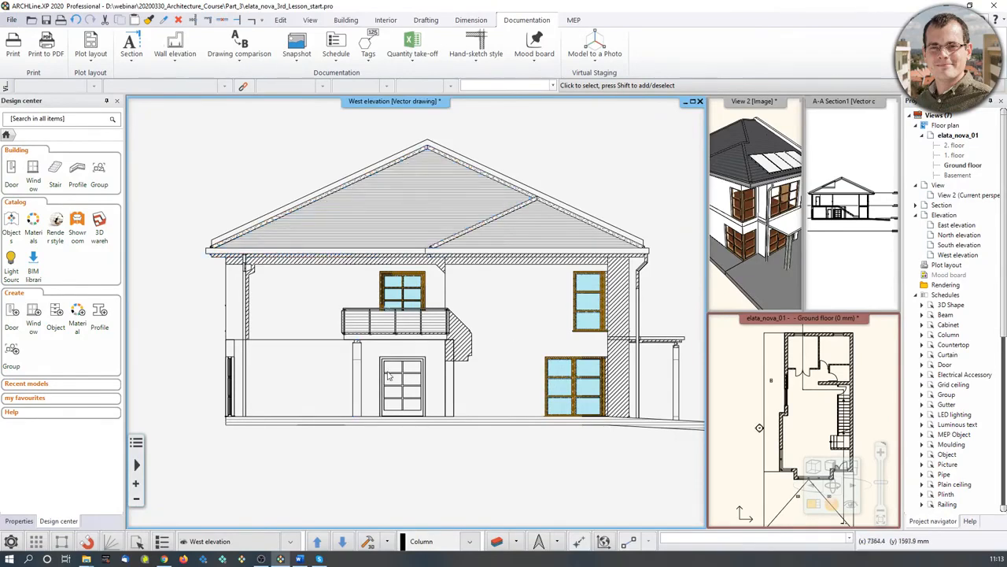
{"action": "right_click", "coordinate": [431, 103]}
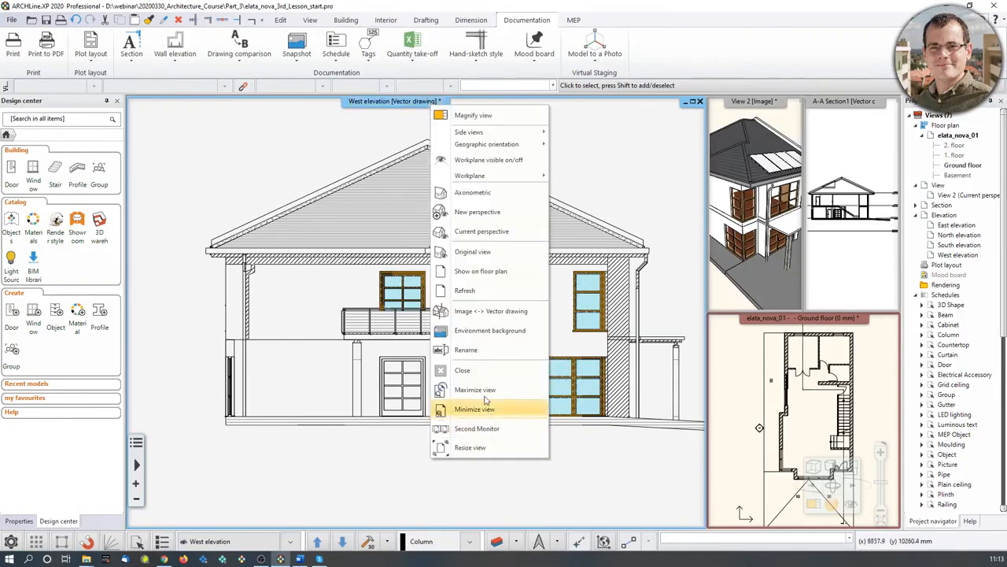
{"action": "left_click", "coordinate": [472, 291]}
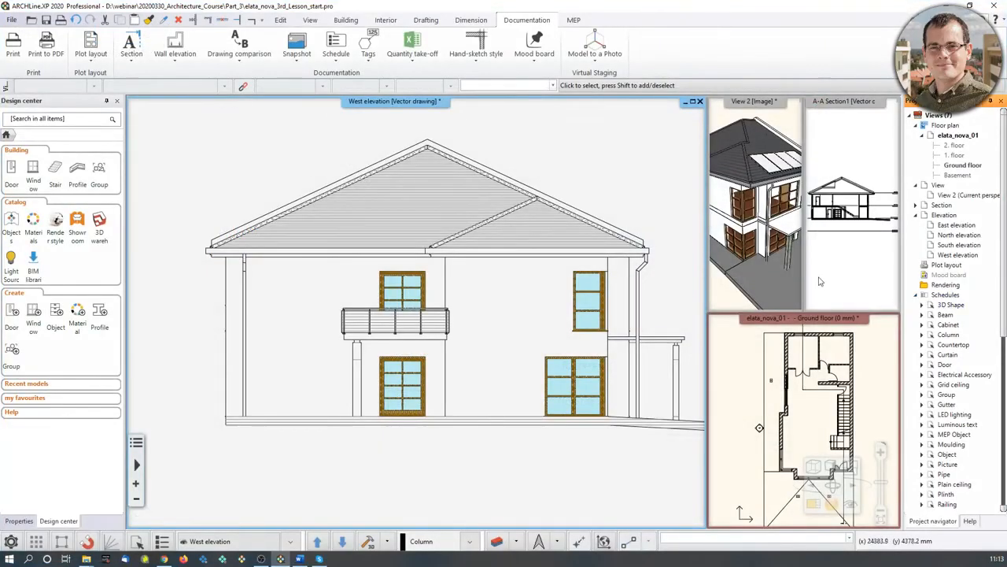
- Orbit the 3D house view, then bring the Ground floor plan back into the main view
{"action": "double_click", "coordinate": [756, 204]}
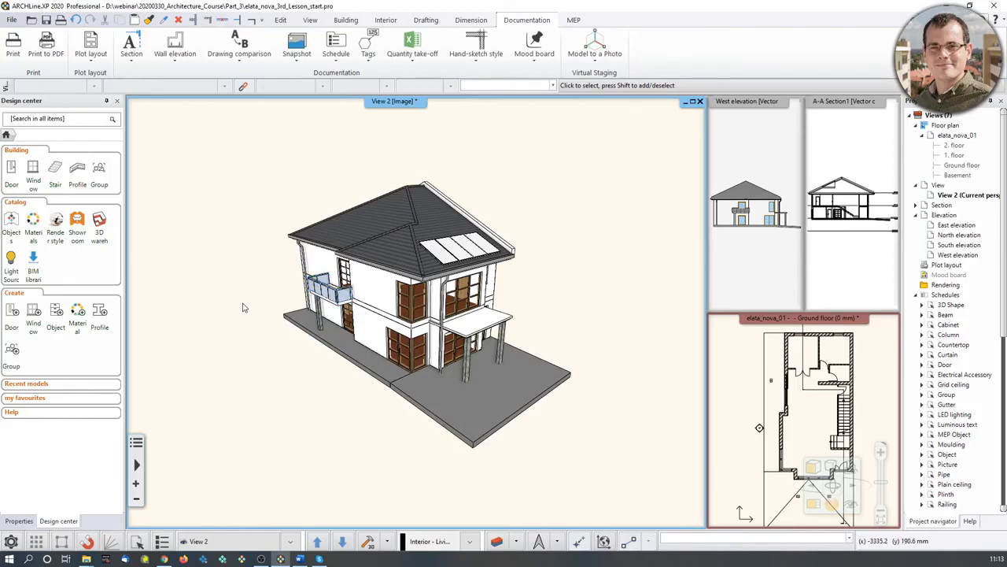
{"action": "middle_click_drag", "start_coordinate": [512, 366], "coordinate": [417, 358]}
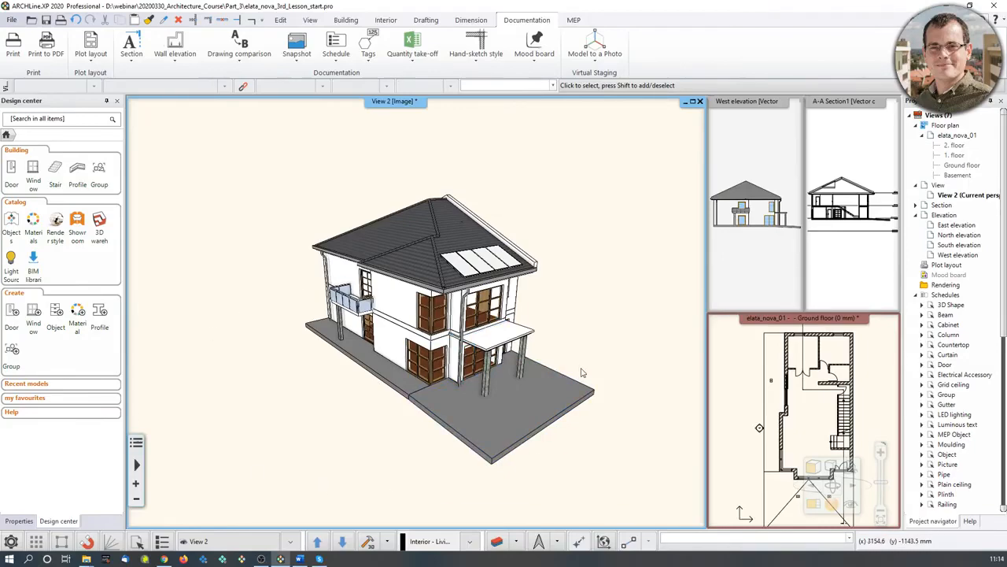
{"action": "left_click", "coordinate": [750, 388]}
{"action": "left_click", "coordinate": [832, 483]}
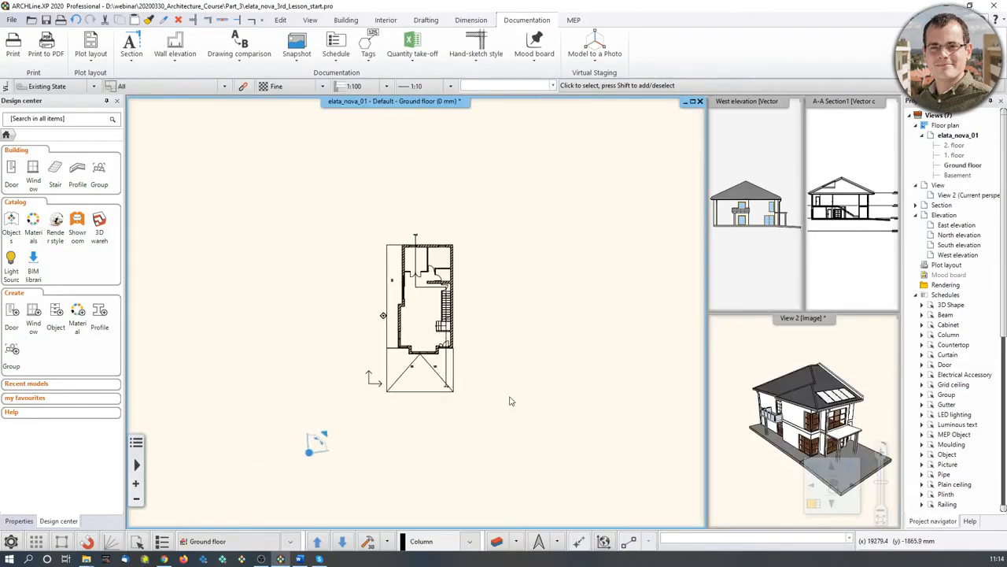
- Apply the elata_nova_START-2D layer filter and zoom out over the whole site
{"action": "left_click", "coordinate": [497, 543]}
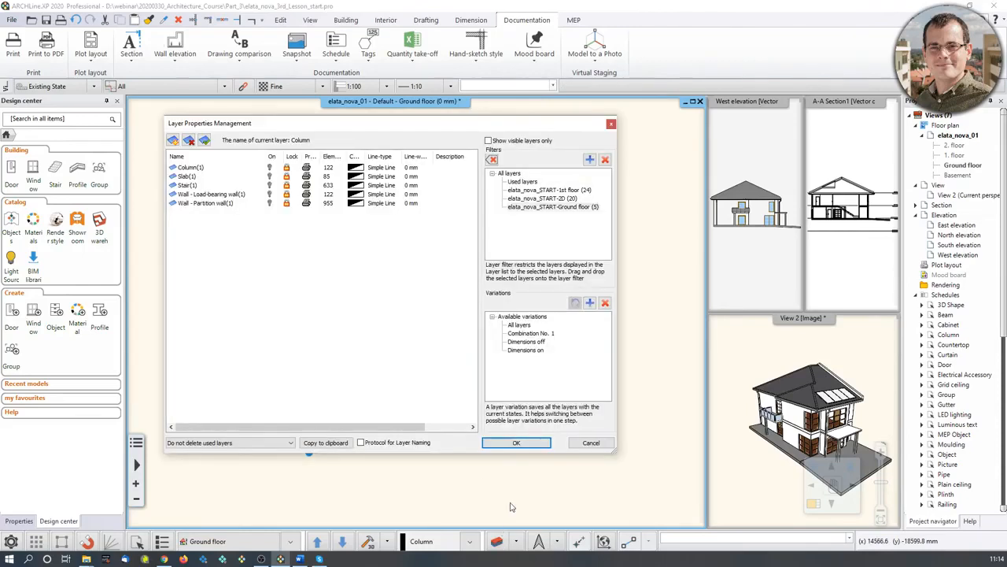
{"action": "left_click", "coordinate": [549, 199]}
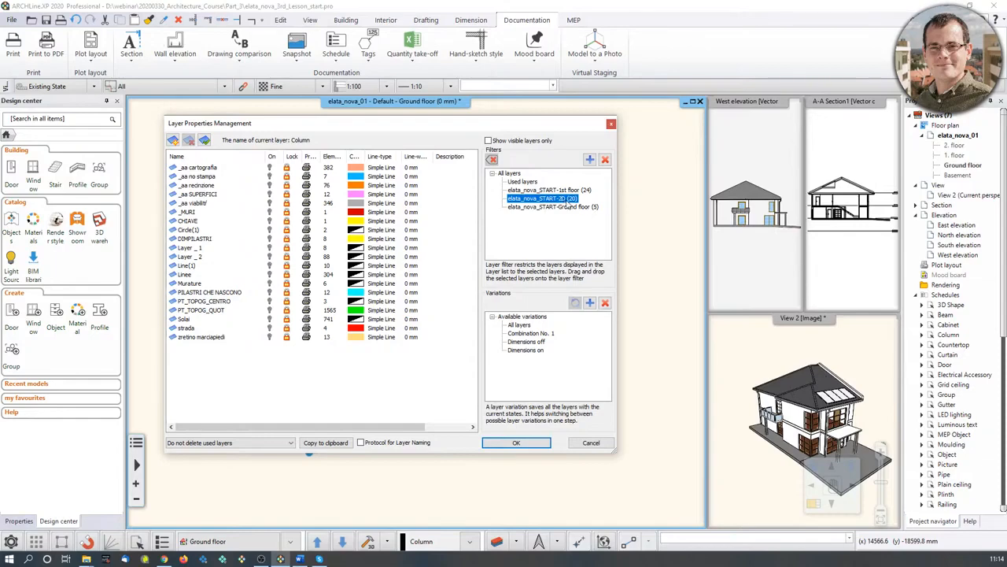
{"action": "right_click", "coordinate": [563, 200]}
{"action": "left_click", "coordinate": [592, 209]}
{"action": "left_click", "coordinate": [517, 442]}
{"action": "scroll", "coordinate": [331, 434], "scroll_direction": "down", "scroll_amount": 3}
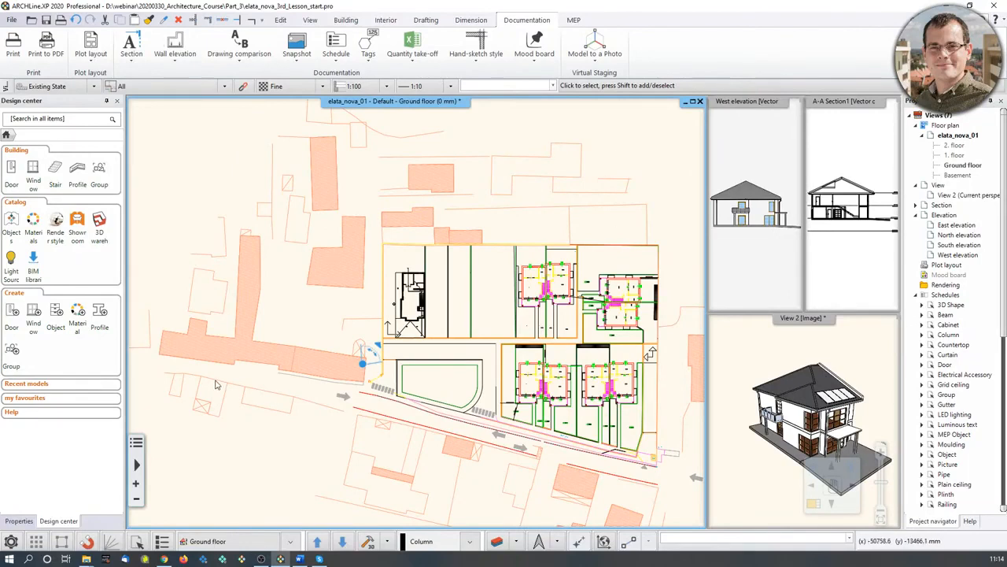
- Sketch a rectangular slab spanning the site from its top-left corner to near the road
{"action": "left_click", "coordinate": [345, 20]}
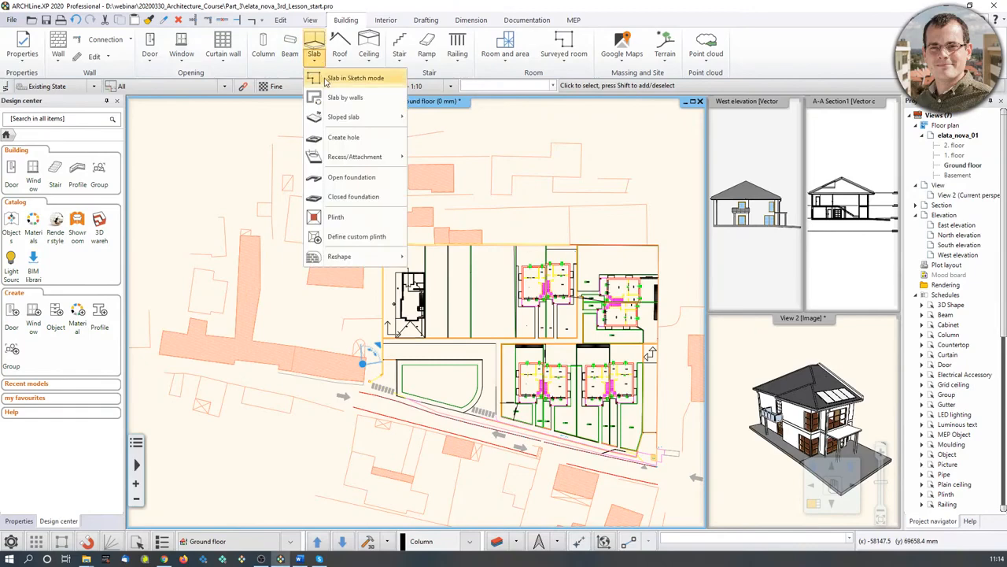
{"action": "left_click", "coordinate": [326, 79]}
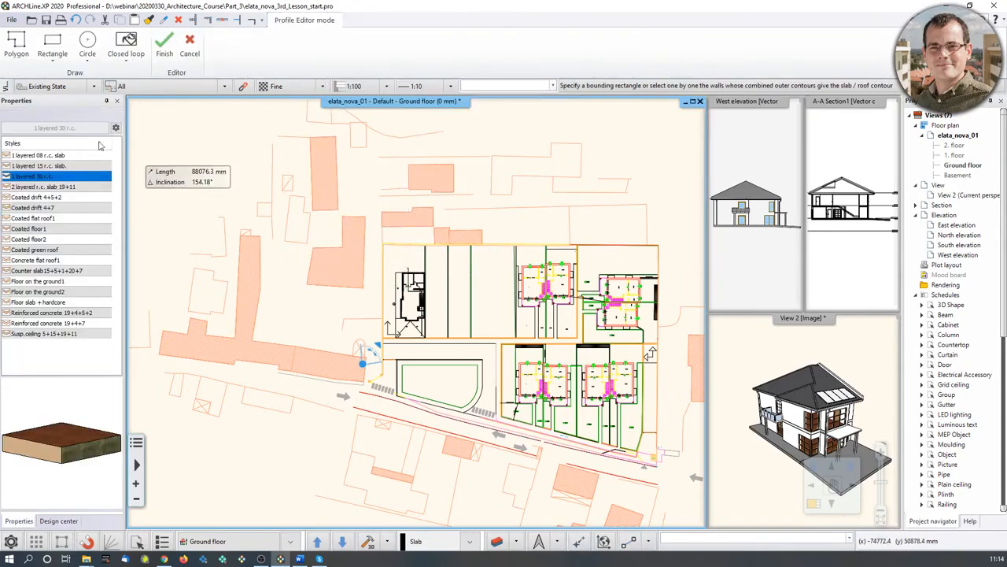
{"action": "left_click", "coordinate": [51, 40]}
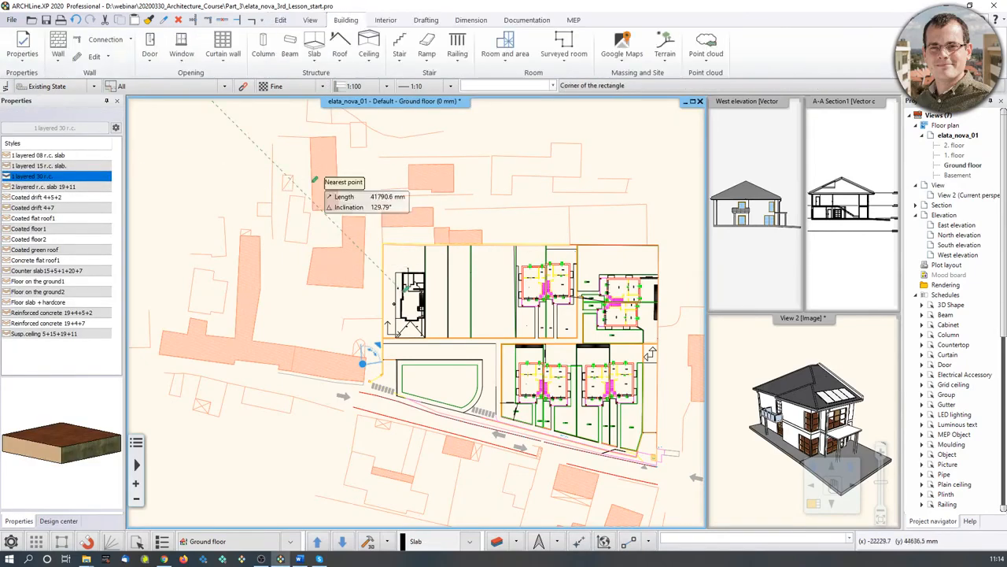
{"action": "left_click", "coordinate": [284, 146]}
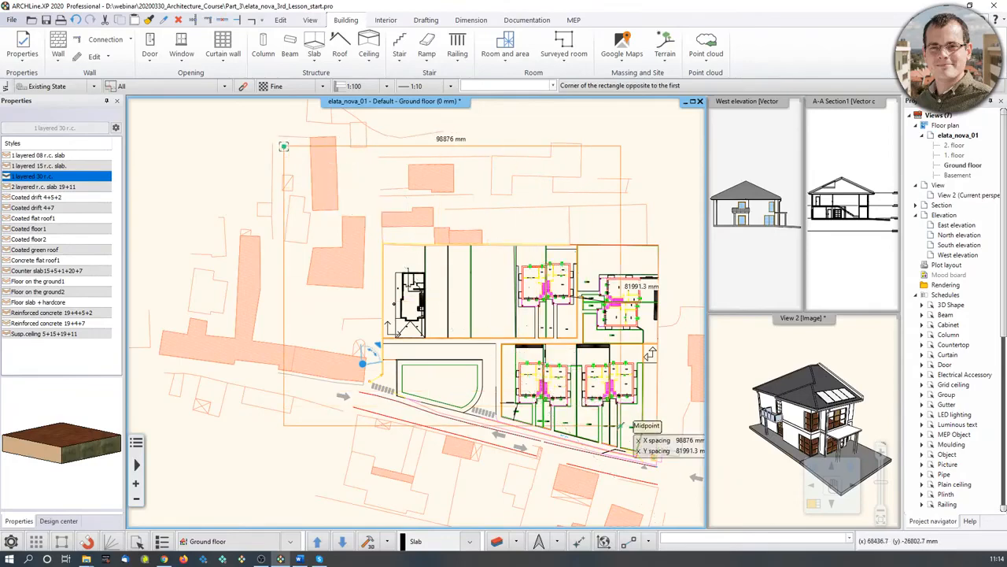
{"action": "left_click", "coordinate": [642, 432]}
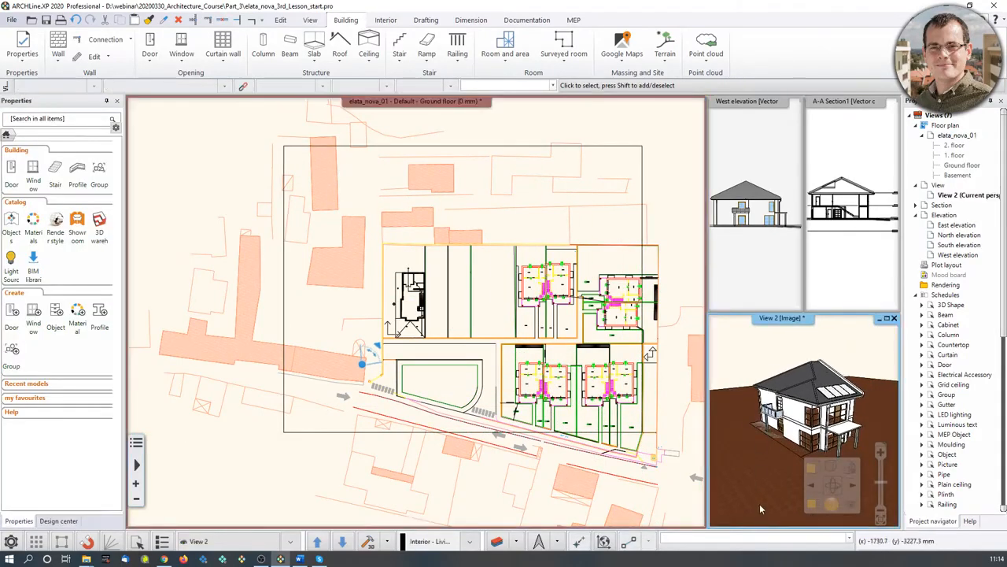
- Give the site slab Bright_white on all faces and a -300 mm base offset
{"action": "left_click", "coordinate": [760, 503]}
{"action": "left_click", "coordinate": [784, 466]}
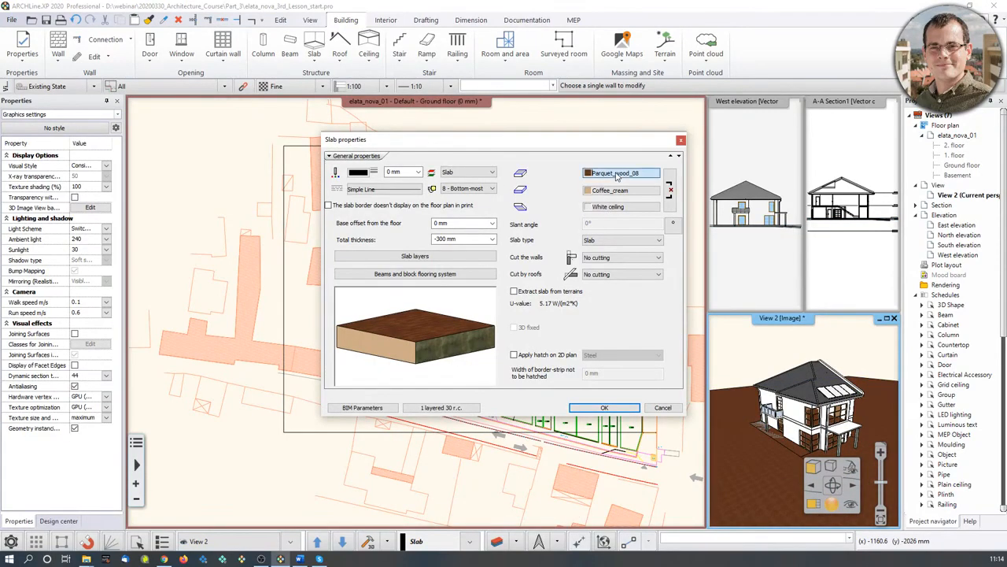
{"action": "left_click", "coordinate": [618, 173]}
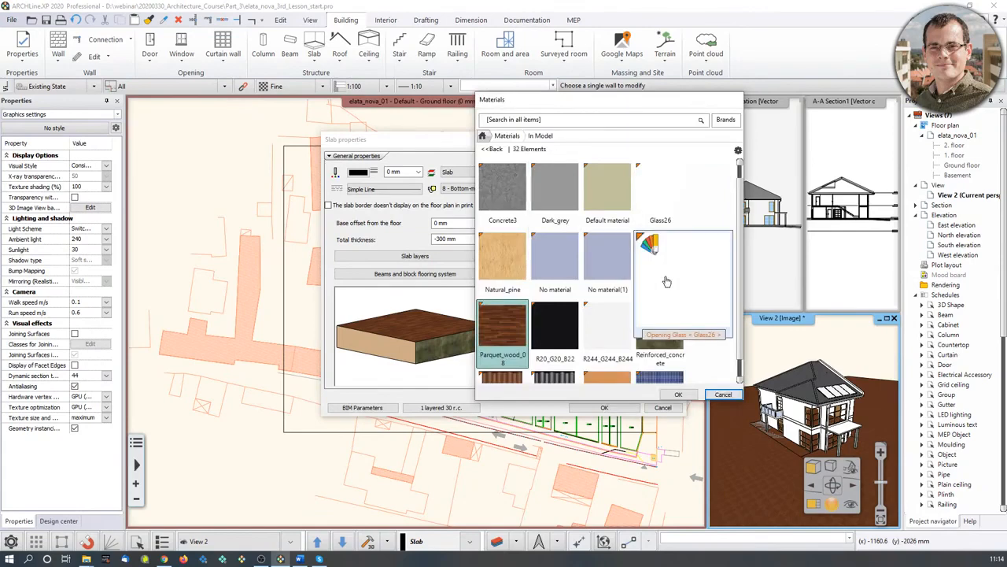
{"action": "scroll", "coordinate": [669, 350], "scroll_direction": "down", "scroll_amount": 3}
{"action": "scroll", "coordinate": [698, 347], "scroll_direction": "up", "scroll_amount": 3}
{"action": "left_click", "coordinate": [555, 267]}
{"action": "left_click", "coordinate": [679, 394]}
{"action": "left_click", "coordinate": [669, 199]}
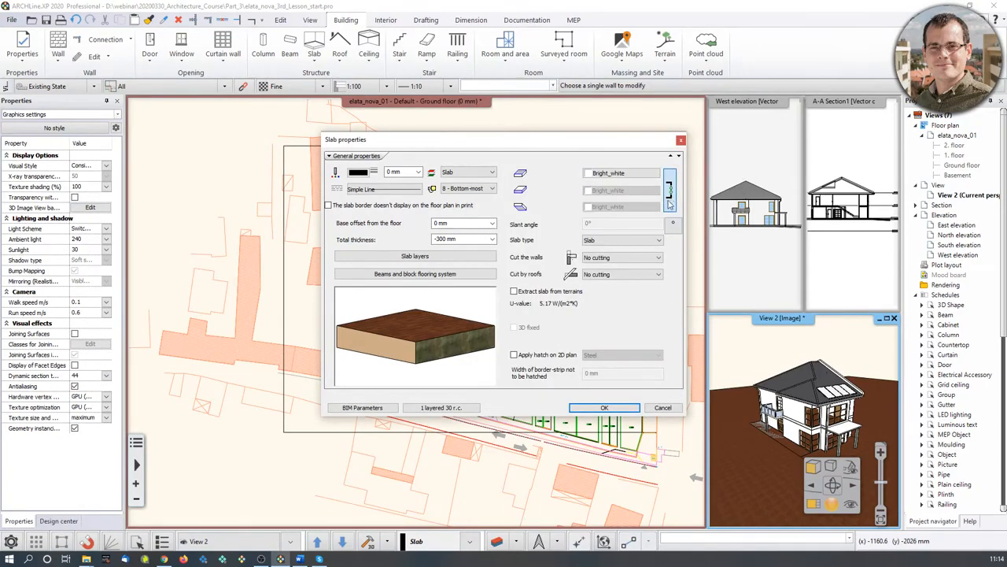
{"action": "left_click", "coordinate": [454, 225]}
{"action": "type", "text": "-300"}
{"action": "left_click", "coordinate": [604, 410]}
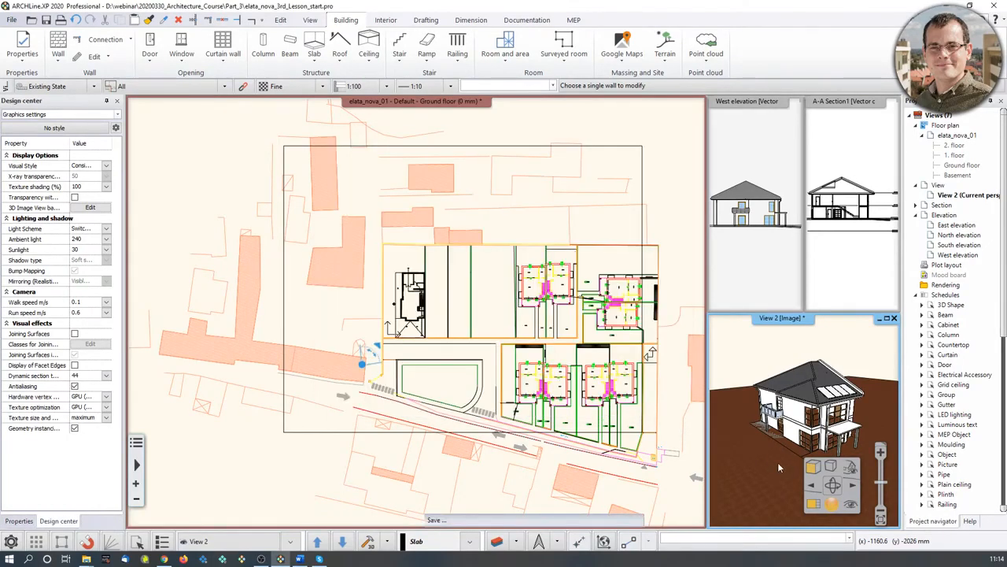
- Orbit the 3D view to check the new site slab, then zoom the plan to the house plot
{"action": "middle_click_drag", "start_coordinate": [778, 467], "coordinate": [787, 476]}
{"action": "left_click", "coordinate": [813, 508]}
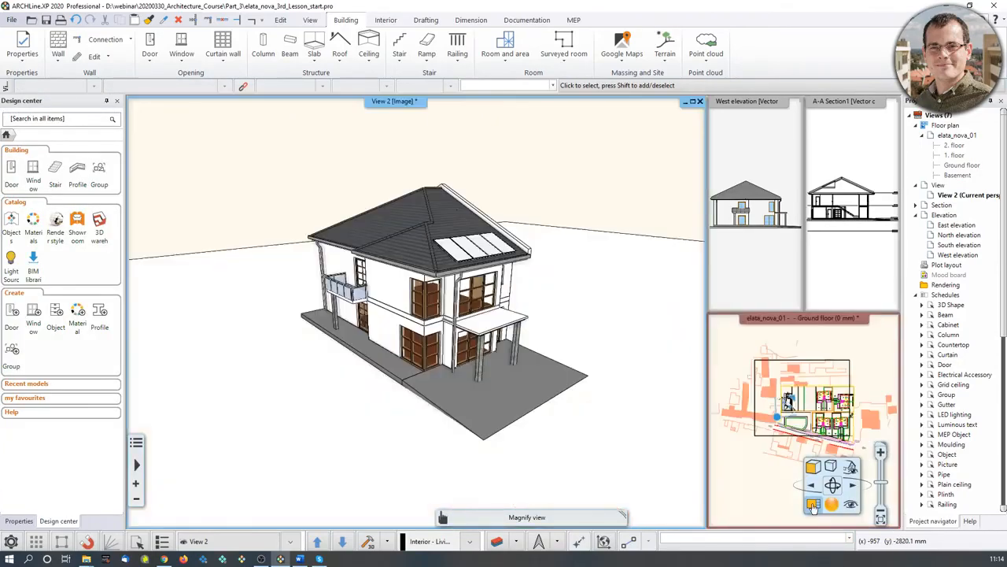
{"action": "middle_click_drag", "start_coordinate": [445, 373], "coordinate": [397, 380]}
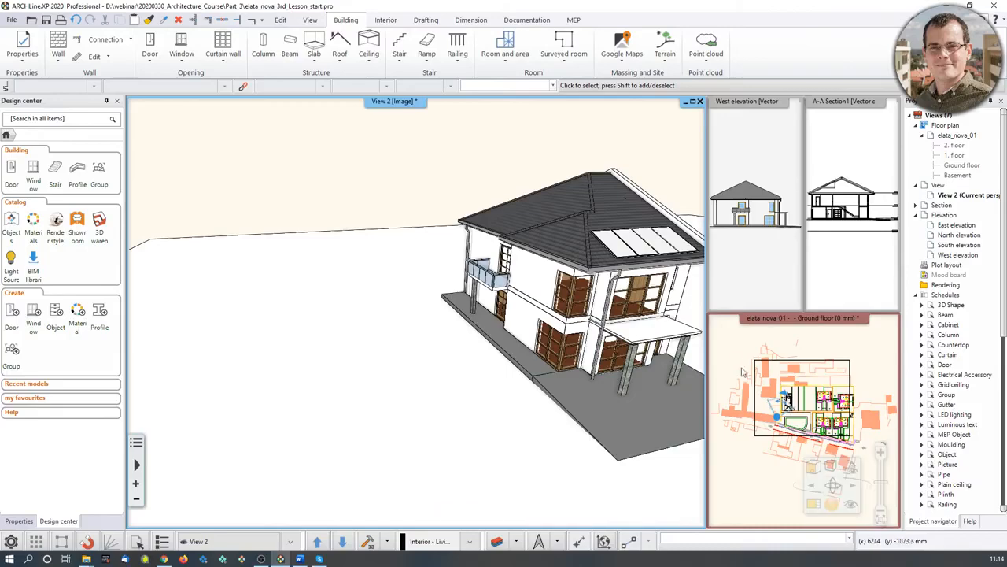
{"action": "left_click", "coordinate": [814, 508]}
{"action": "middle_click_drag", "start_coordinate": [518, 284], "coordinate": [577, 313]}
{"action": "scroll", "coordinate": [468, 398], "scroll_direction": "up", "scroll_amount": 5}
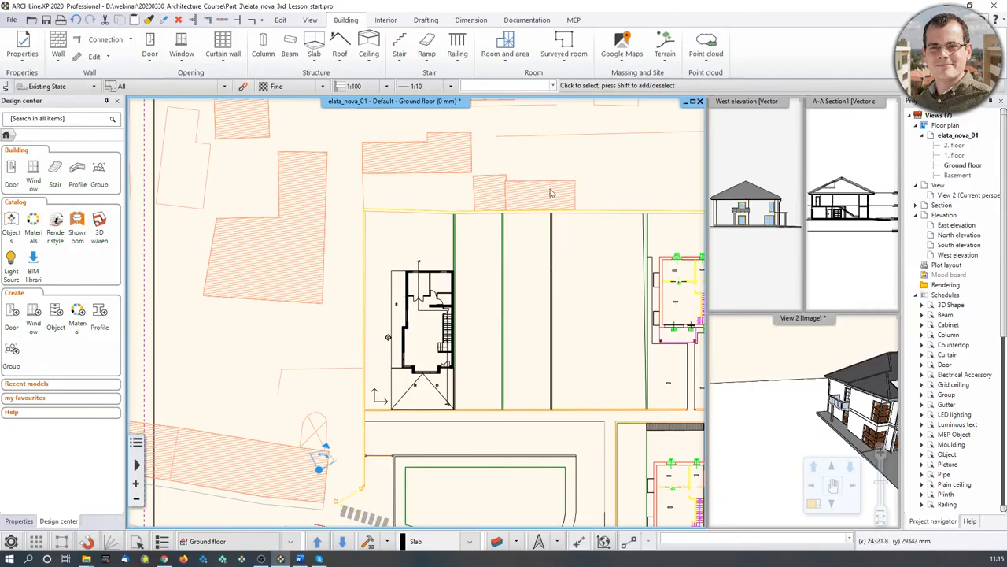
{"action": "middle_click_drag", "start_coordinate": [413, 256], "coordinate": [429, 286]}
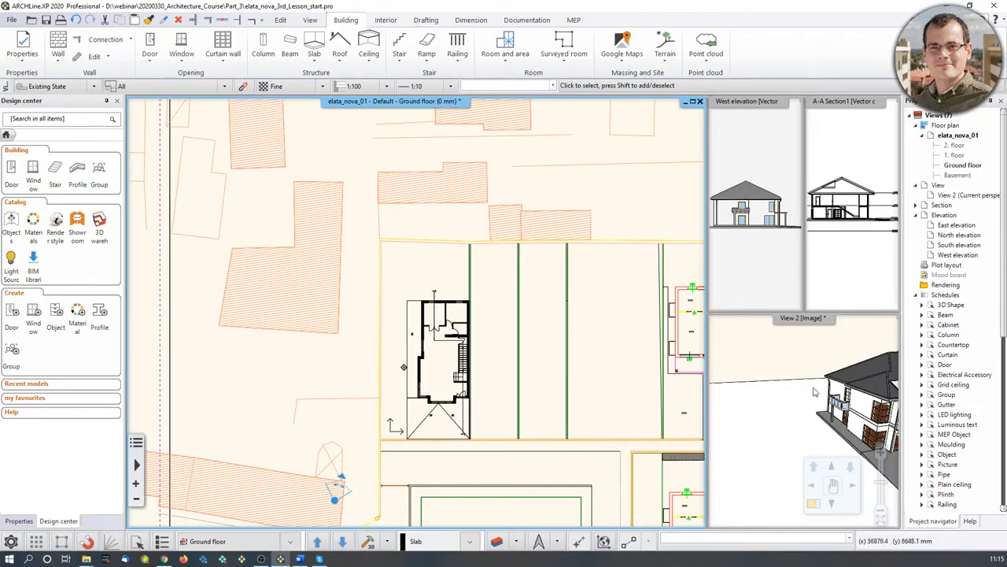
{"action": "left_click", "coordinate": [789, 382]}
{"action": "middle_click_drag", "start_coordinate": [789, 382], "coordinate": [886, 370]}
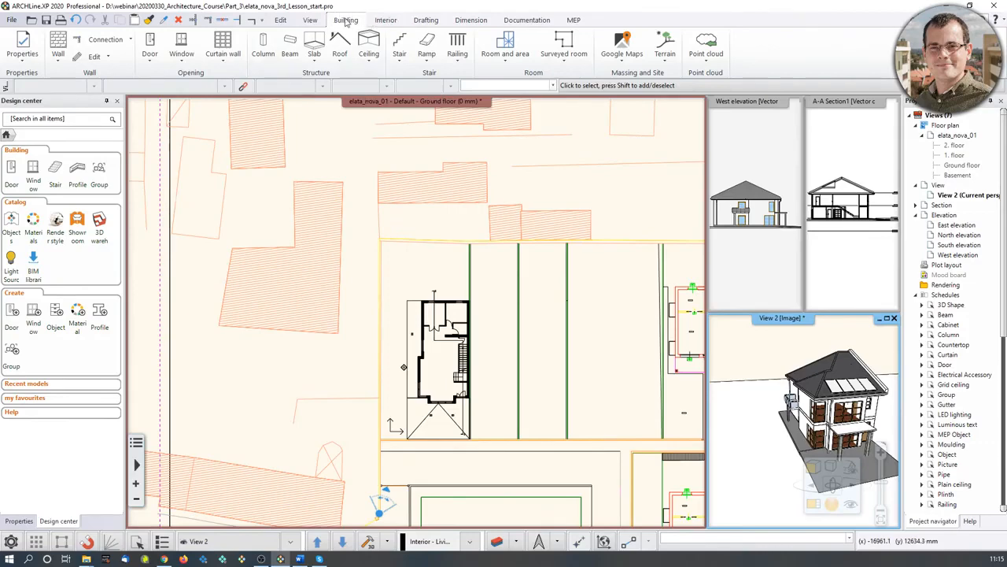
- Start the Building volume tool from the terrain tools with the floor plan active
{"action": "left_click", "coordinate": [665, 46]}
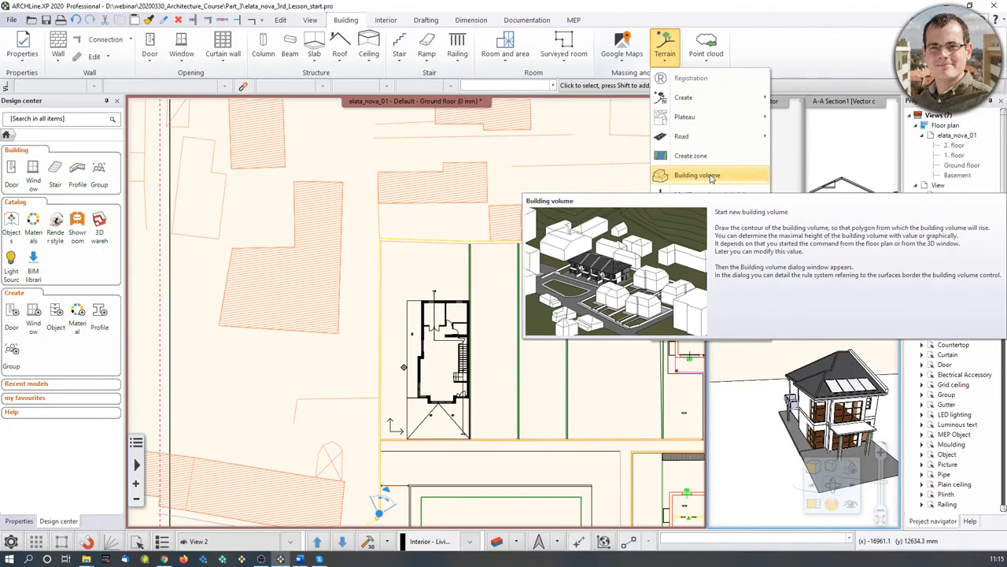
{"action": "left_click", "coordinate": [696, 175]}
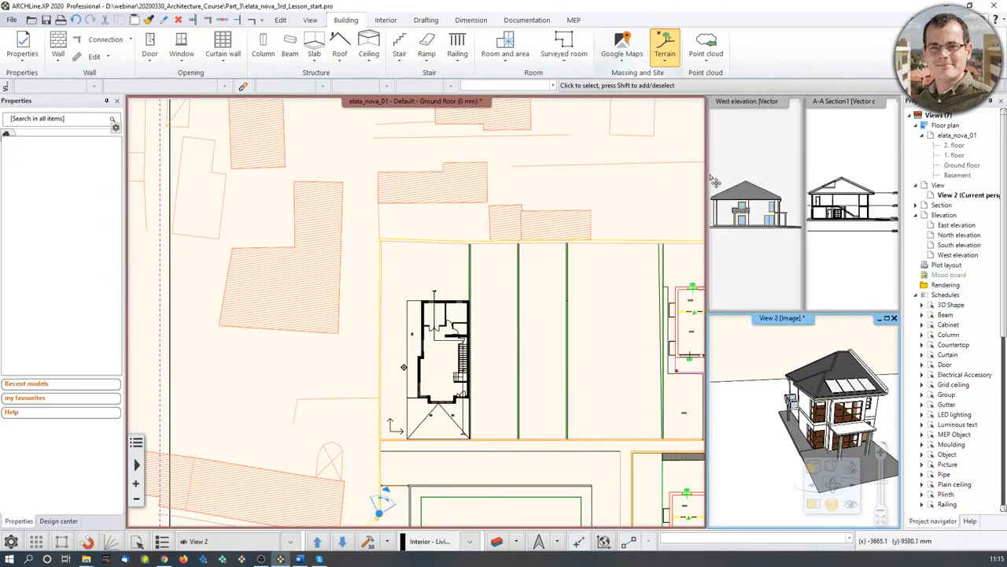
{"action": "key", "text": "Escape"}
{"action": "left_click", "coordinate": [420, 219]}
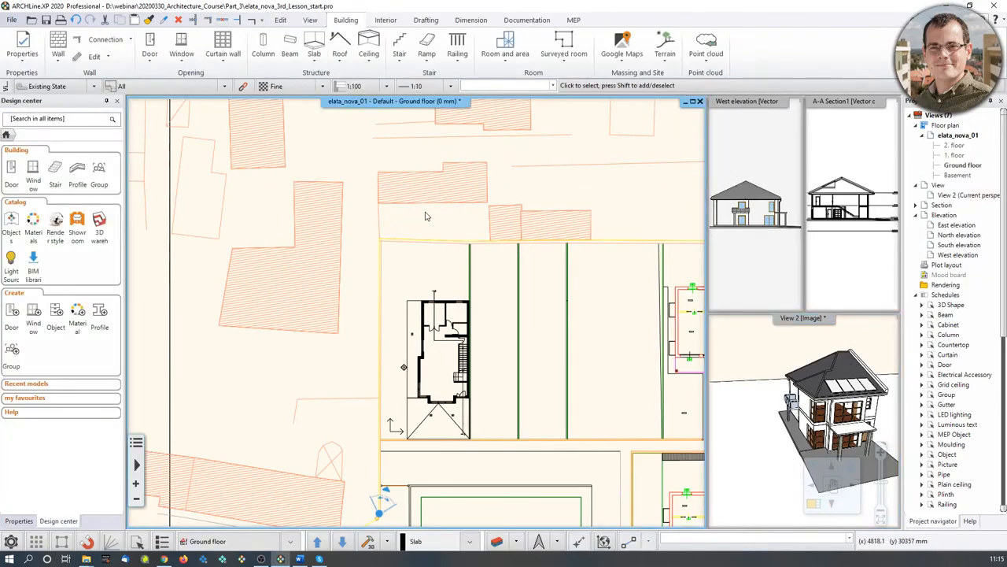
{"action": "left_click", "coordinate": [665, 49]}
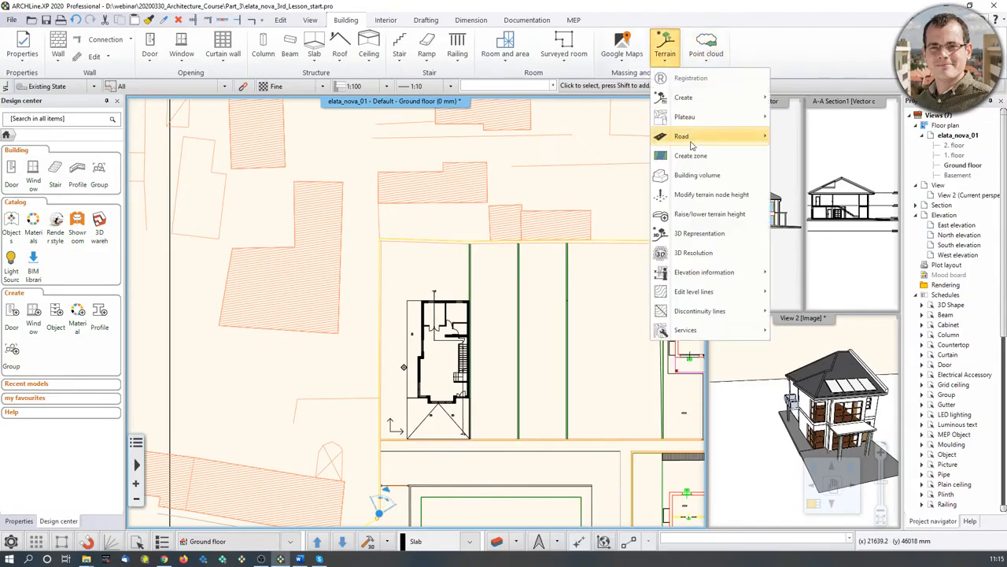
{"action": "left_click", "coordinate": [697, 174]}
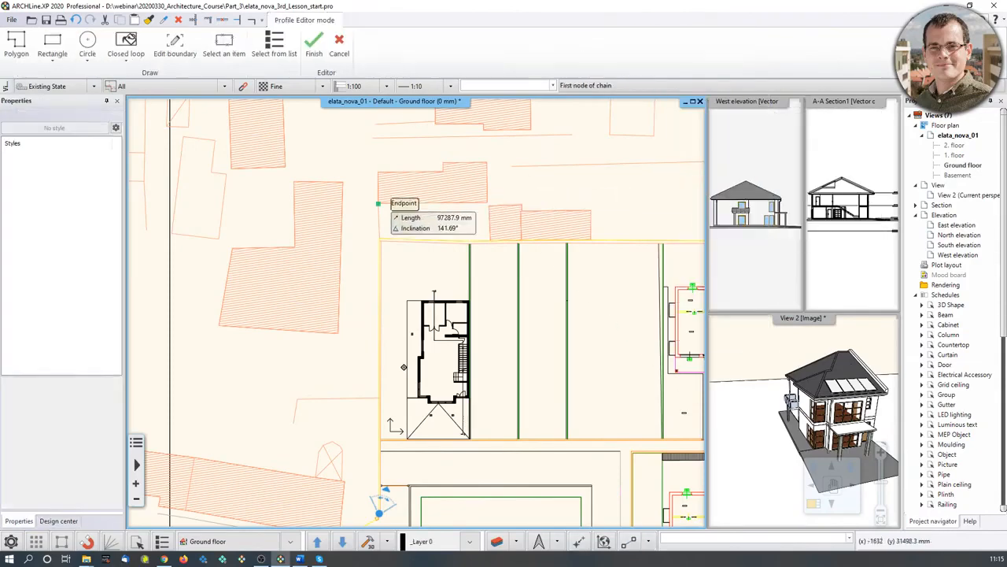
{"action": "scroll", "coordinate": [464, 216], "scroll_direction": "up", "scroll_amount": 3}
- Trace the four corners of the hatched neighbour footprint, giving a 72.37 m², 3000 mm high volume
{"action": "left_click", "coordinate": [403, 222]}
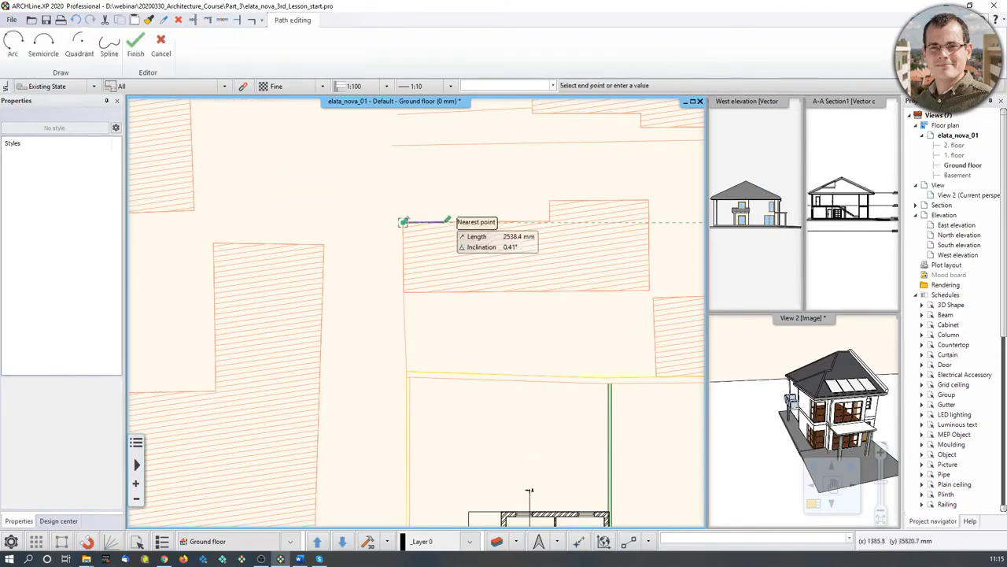
{"action": "left_click", "coordinate": [648, 201]}
{"action": "left_click", "coordinate": [648, 290]}
{"action": "left_click", "coordinate": [403, 292]}
{"action": "left_click", "coordinate": [403, 292]}
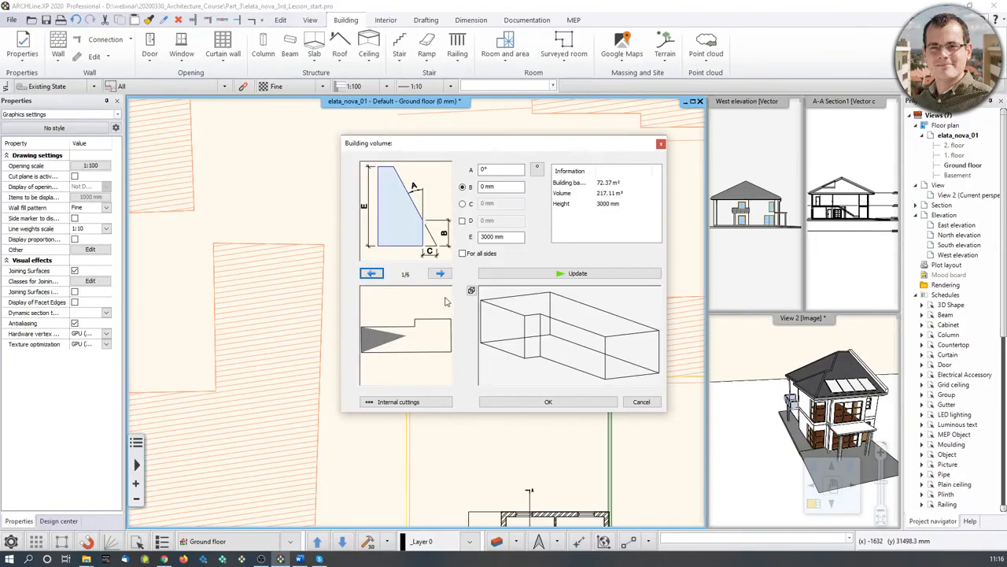
- Give the building volume height 9000 mm, B 6000 mm and a 45° roof slope, then confirm
{"action": "scroll", "coordinate": [541, 344], "scroll_direction": "down", "scroll_amount": 2}
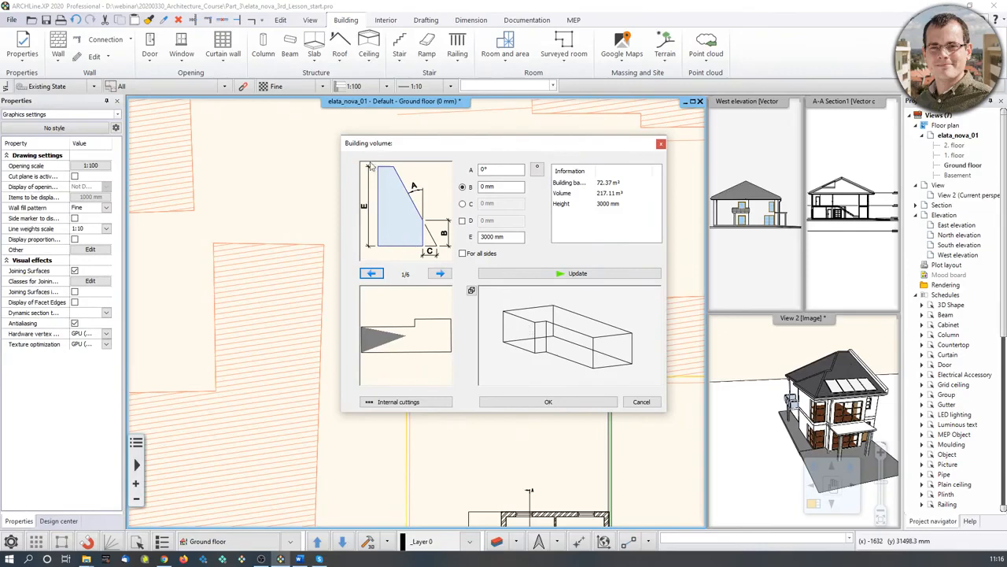
{"action": "left_click", "coordinate": [486, 236]}
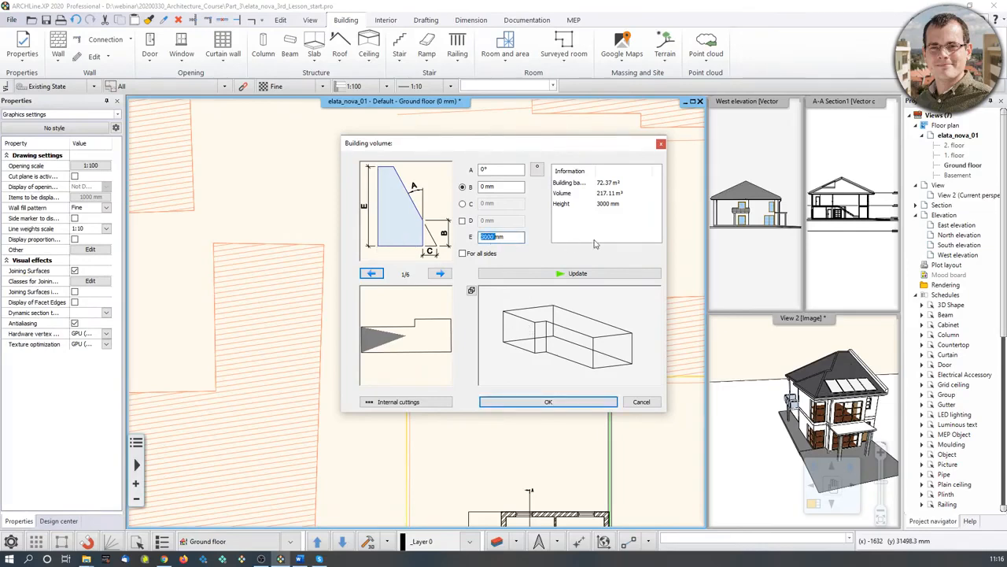
{"action": "type", "text": "90"}
{"action": "left_click", "coordinate": [496, 187]}
{"action": "type", "text": "6000"}
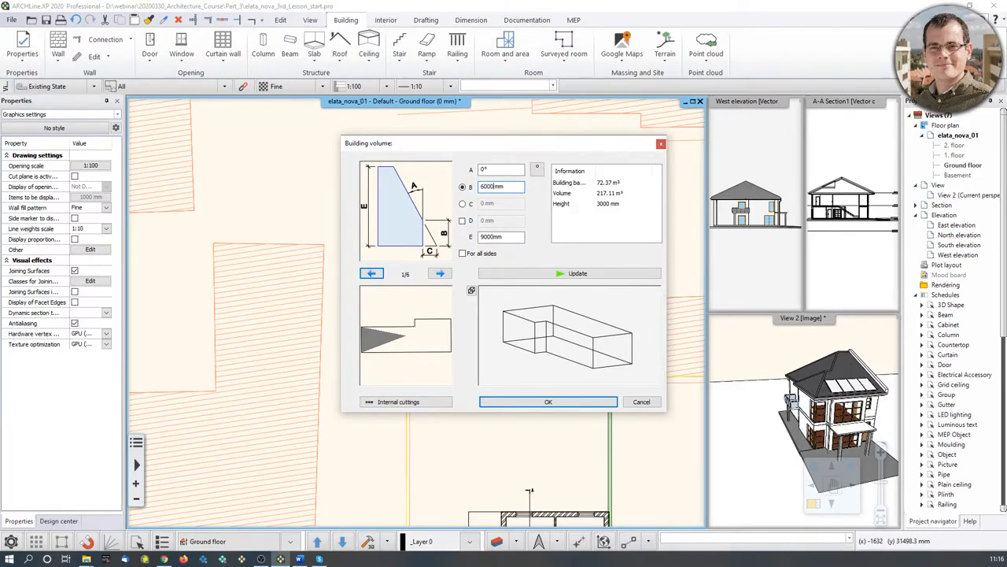
{"action": "left_click", "coordinate": [484, 169]}
{"action": "type", "text": "45"}
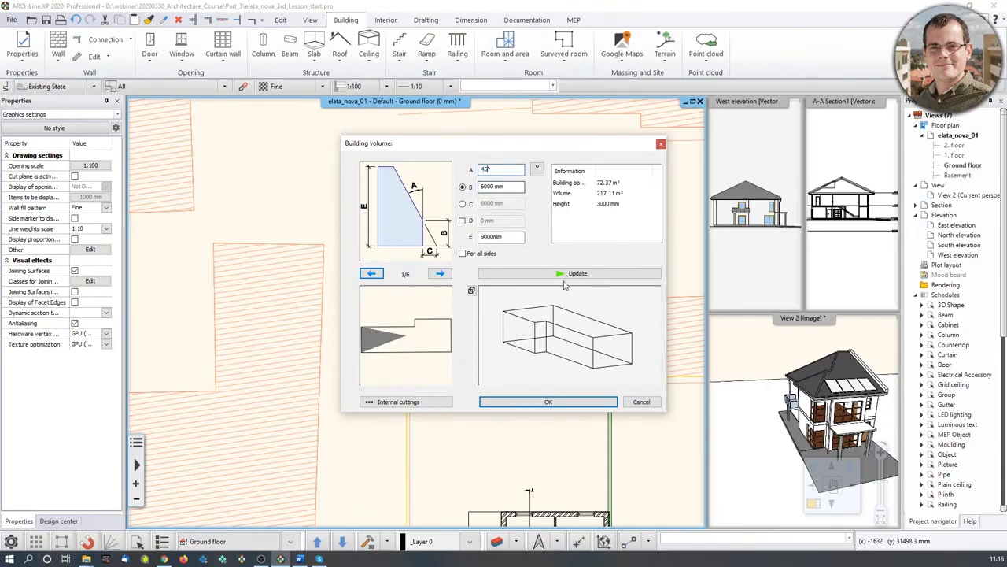
{"action": "left_click", "coordinate": [467, 255]}
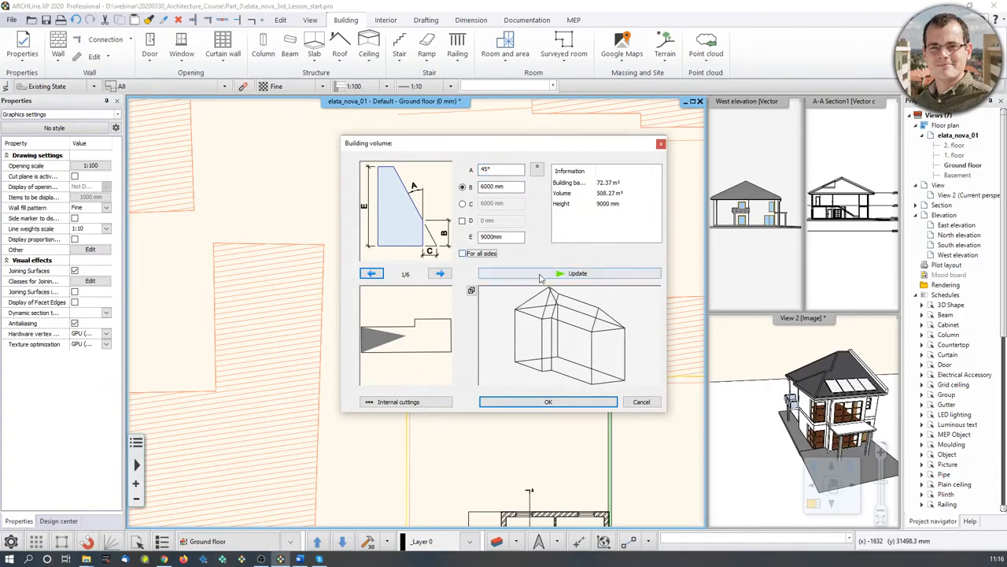
{"action": "left_click", "coordinate": [549, 402]}
{"action": "left_click_drag", "start_coordinate": [811, 409], "coordinate": [730, 382]}
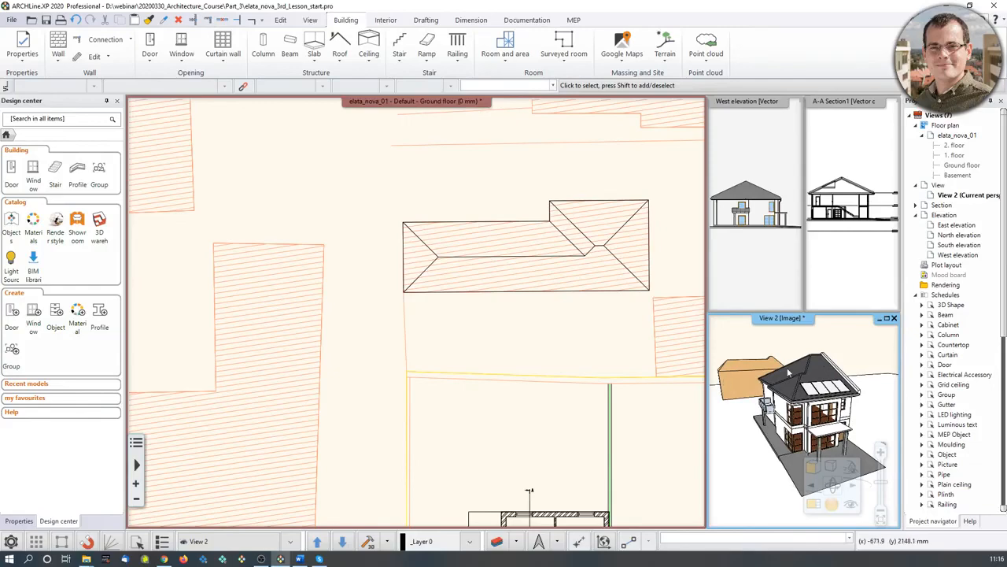
- Change the new neighbour volume's material from Beech to Bright_white
{"action": "left_click", "coordinate": [751, 363]}
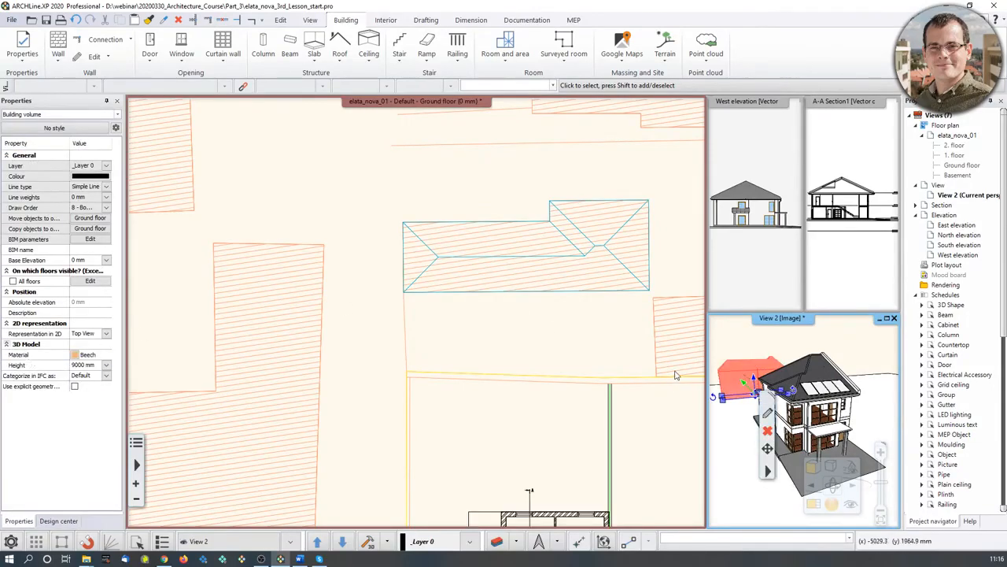
{"action": "left_click", "coordinate": [75, 355]}
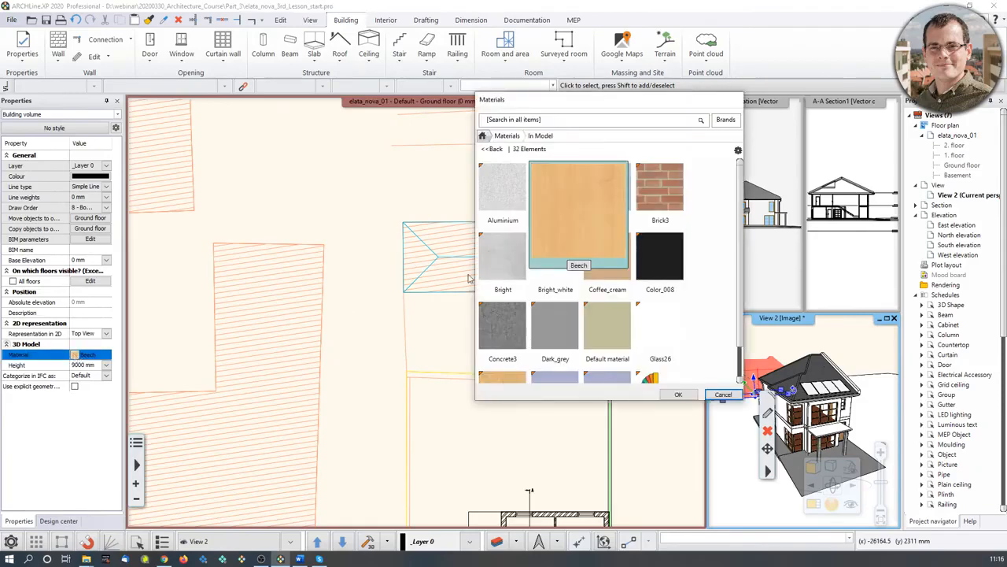
{"action": "left_click", "coordinate": [561, 264]}
{"action": "left_click", "coordinate": [679, 394]}
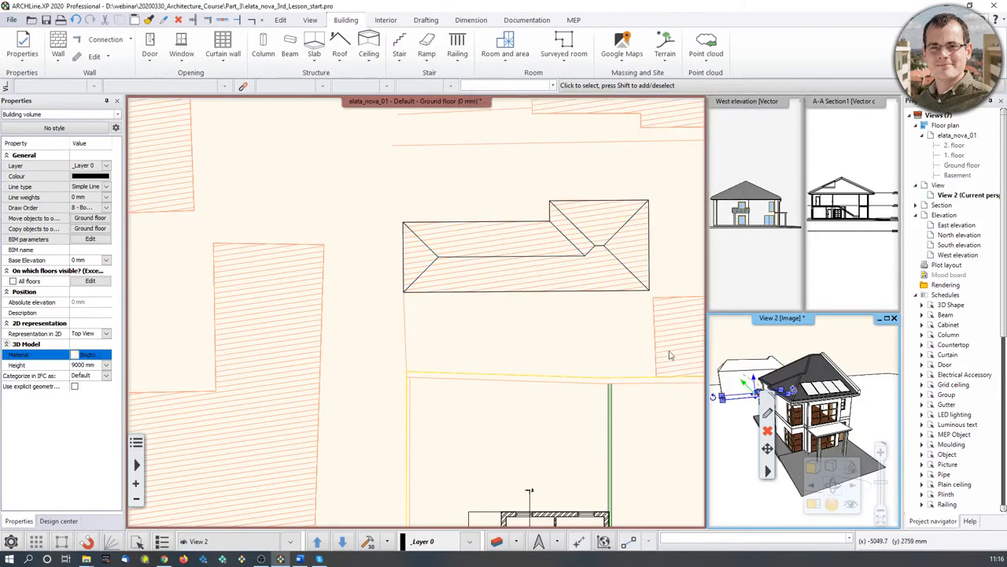
- Pan to the next hatched footprint and bring up the roofed volume's context options
{"action": "middle_click_drag", "start_coordinate": [505, 336], "coordinate": [310, 319]}
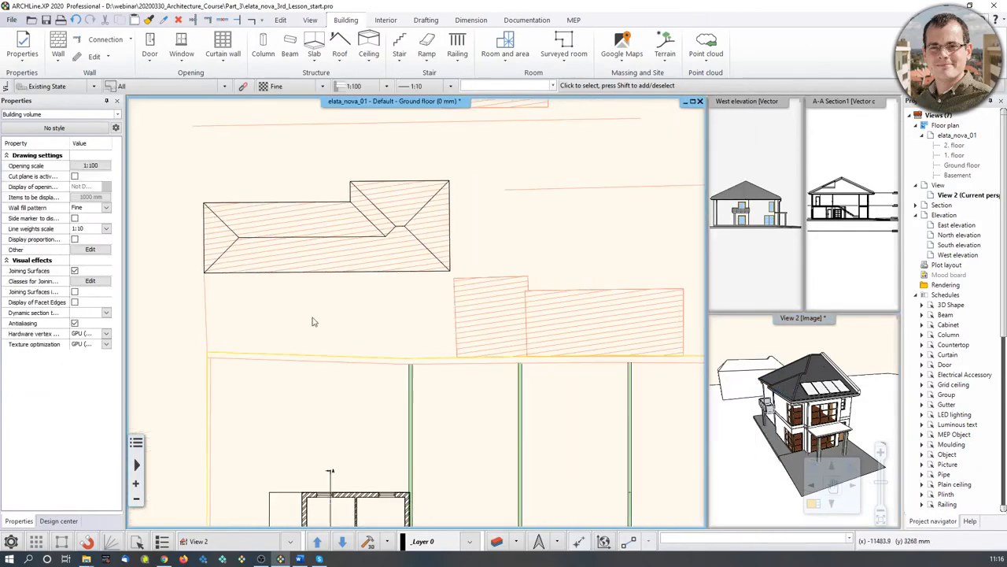
{"action": "left_click", "coordinate": [394, 230]}
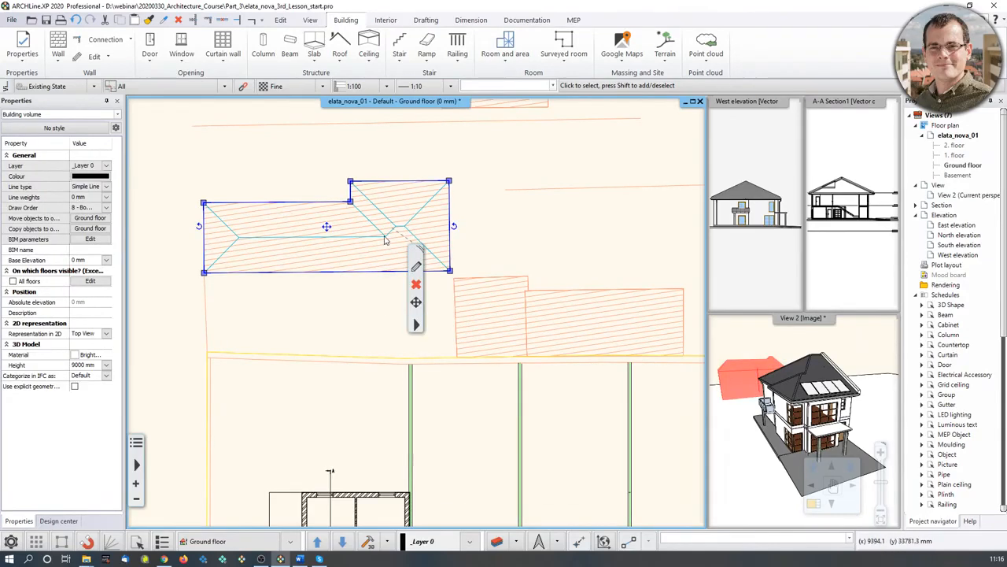
{"action": "right_click", "coordinate": [384, 240]}
- Create a similar roofed volume by tracing the next hatched footprint's outline
{"action": "left_click", "coordinate": [472, 302]}
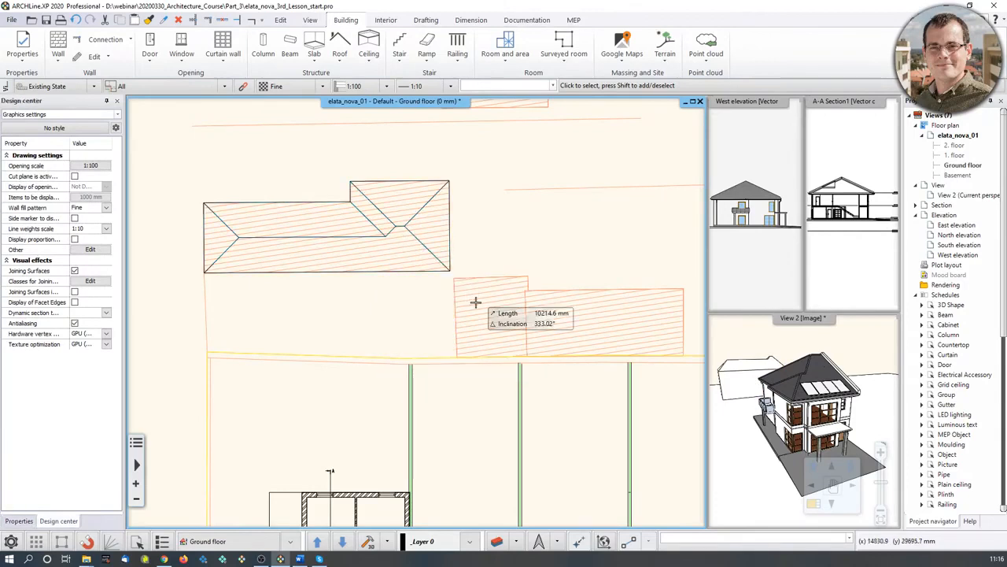
{"action": "left_click", "coordinate": [454, 279]}
{"action": "left_click", "coordinate": [527, 279]}
{"action": "left_click", "coordinate": [684, 289]}
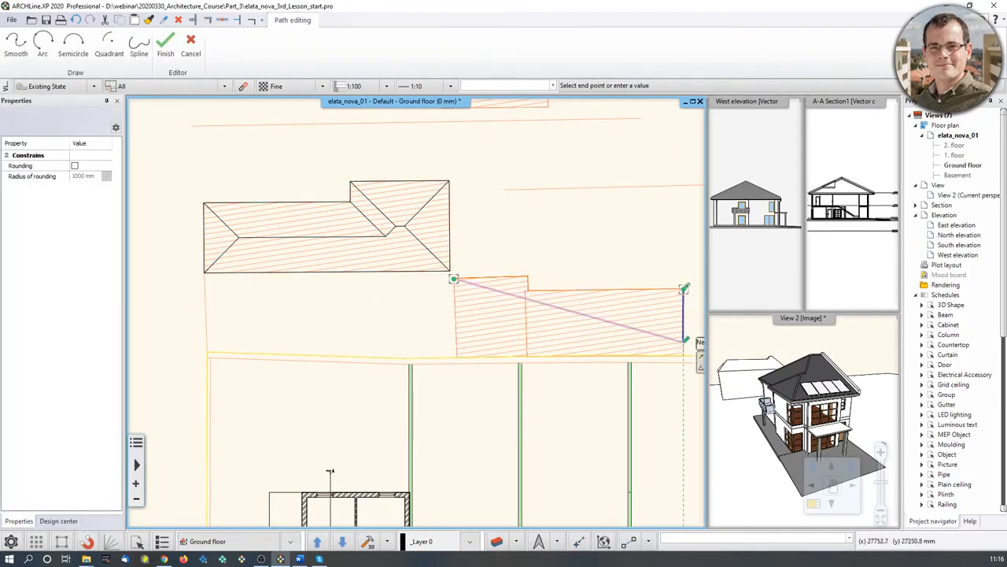
{"action": "left_click", "coordinate": [683, 356]}
{"action": "left_click", "coordinate": [523, 356]}
{"action": "double_click", "coordinate": [457, 355]}
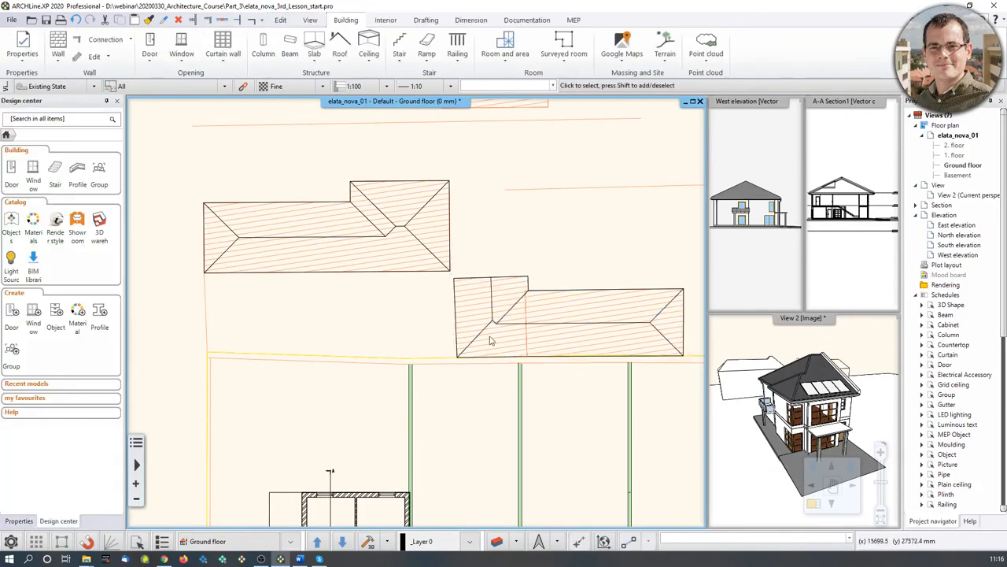
- Check both volumes in the axonometric 3D view, then return to the zoomed-out floor plan
{"action": "left_click", "coordinate": [814, 502]}
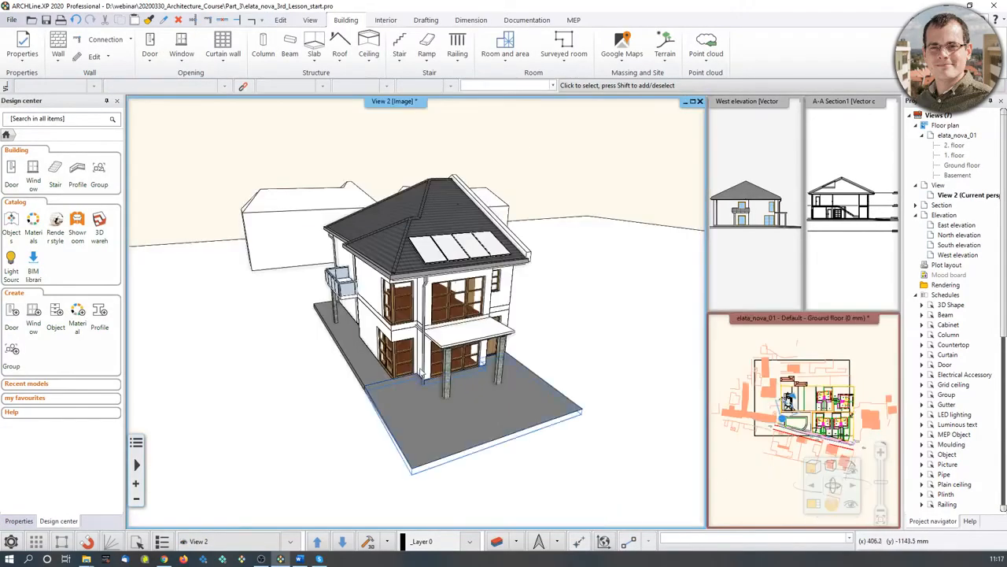
{"action": "left_click", "coordinate": [850, 469]}
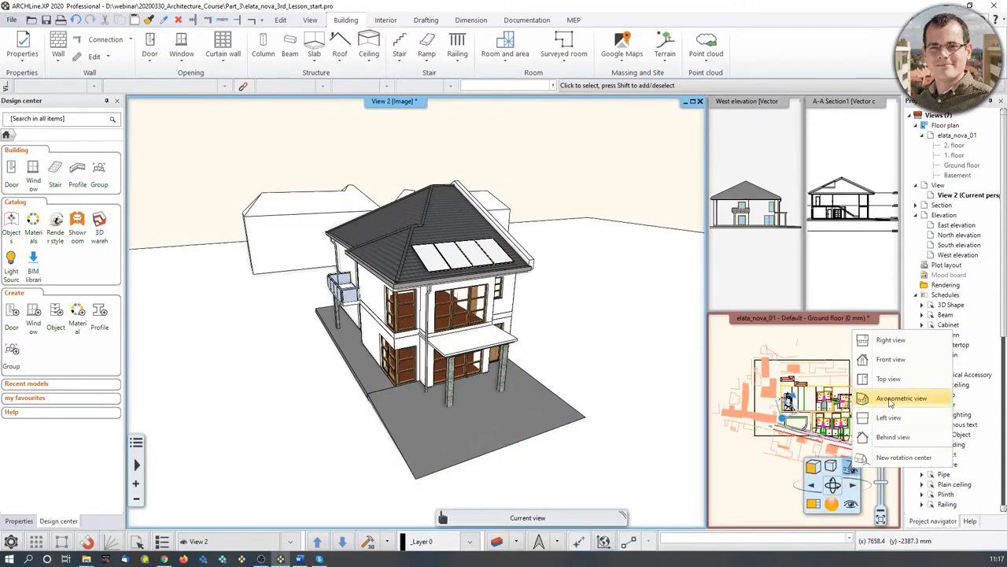
{"action": "left_click", "coordinate": [889, 359]}
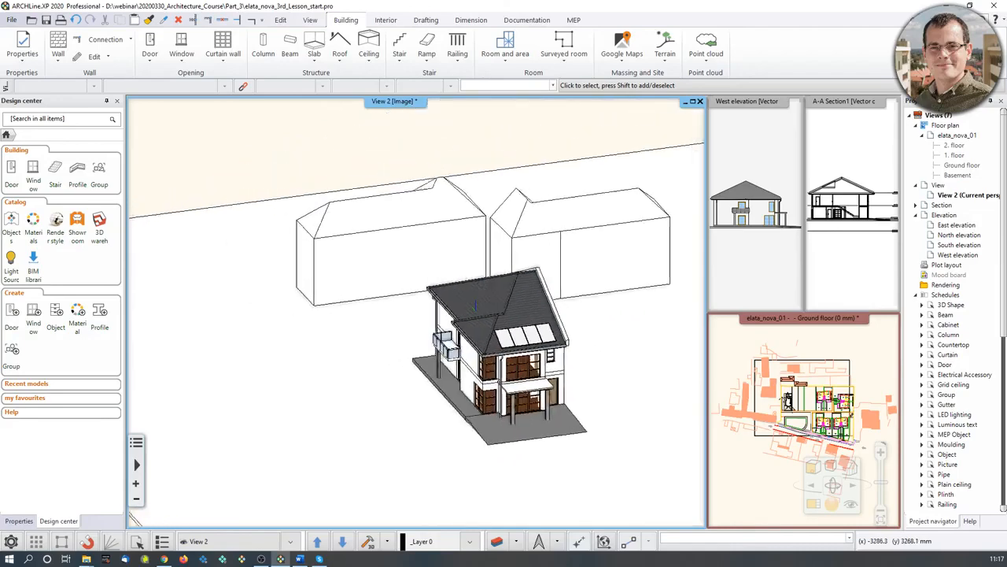
{"action": "left_click", "coordinate": [768, 366]}
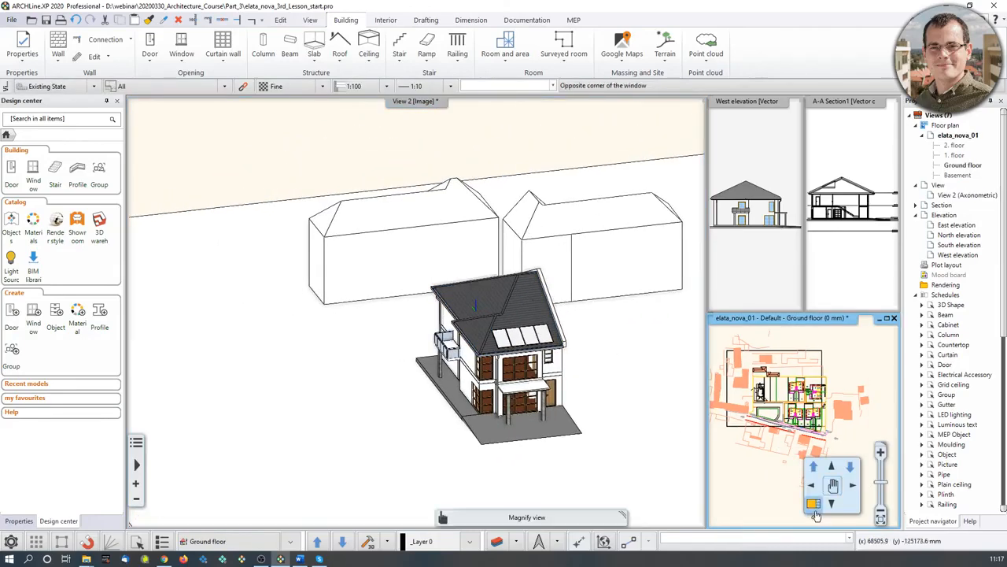
{"action": "left_click", "coordinate": [815, 512]}
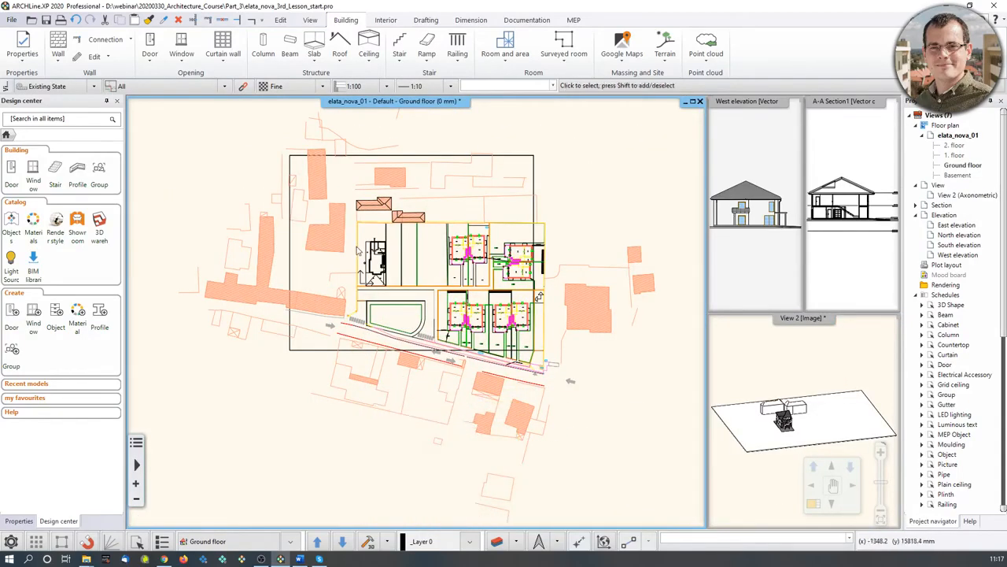
{"action": "scroll", "coordinate": [358, 251], "scroll_direction": "up", "scroll_amount": 5}
- Create a similar roofed volume over the L-shaped footprint's corners and show it in 3D
{"action": "left_click", "coordinate": [555, 233]}
{"action": "right_click", "coordinate": [559, 230]}
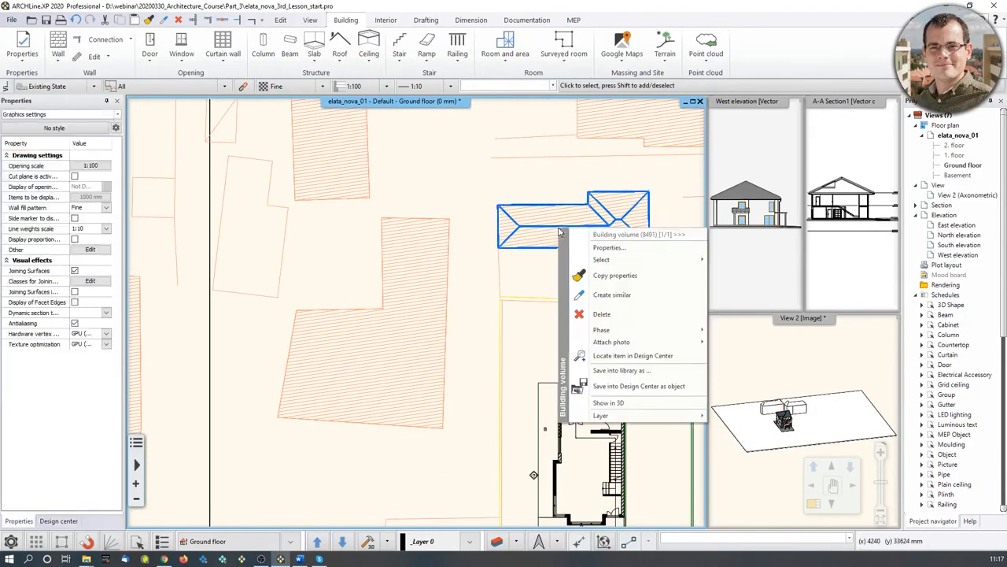
{"action": "left_click", "coordinate": [612, 294]}
{"action": "left_click", "coordinate": [380, 218]}
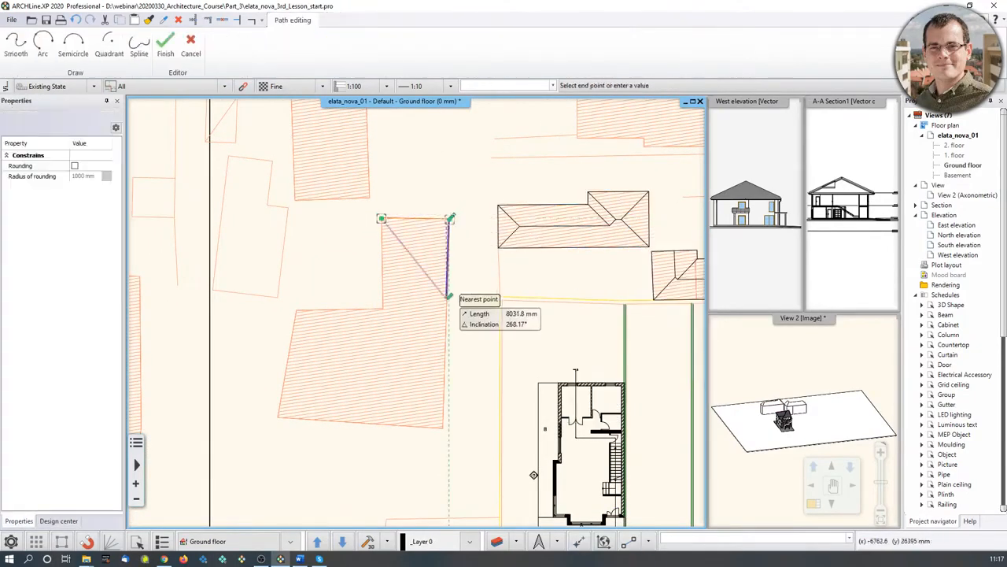
{"action": "left_click", "coordinate": [443, 427]}
{"action": "left_click", "coordinate": [277, 418]}
{"action": "left_click", "coordinate": [296, 310]}
{"action": "left_click", "coordinate": [383, 308]}
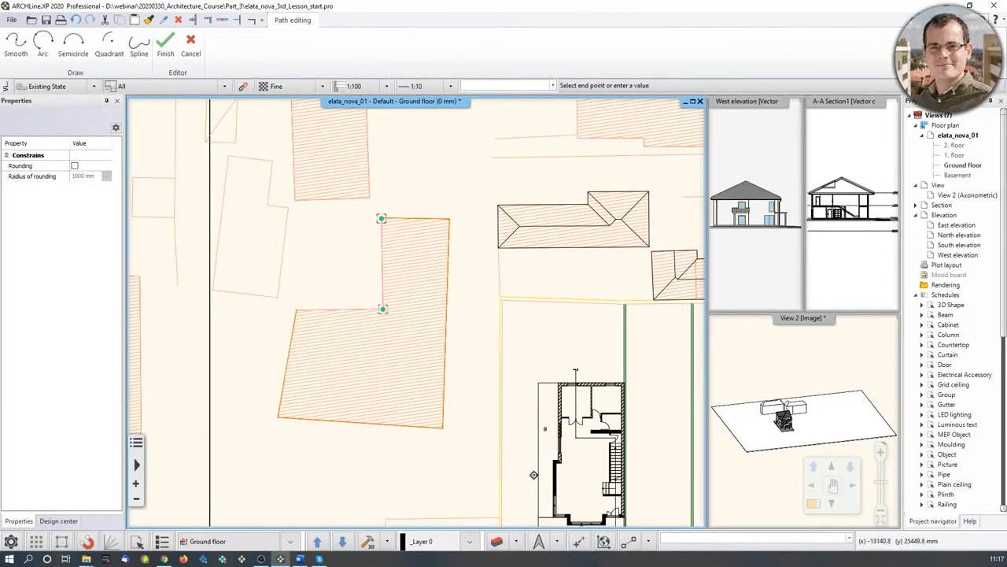
{"action": "key", "text": "Return"}
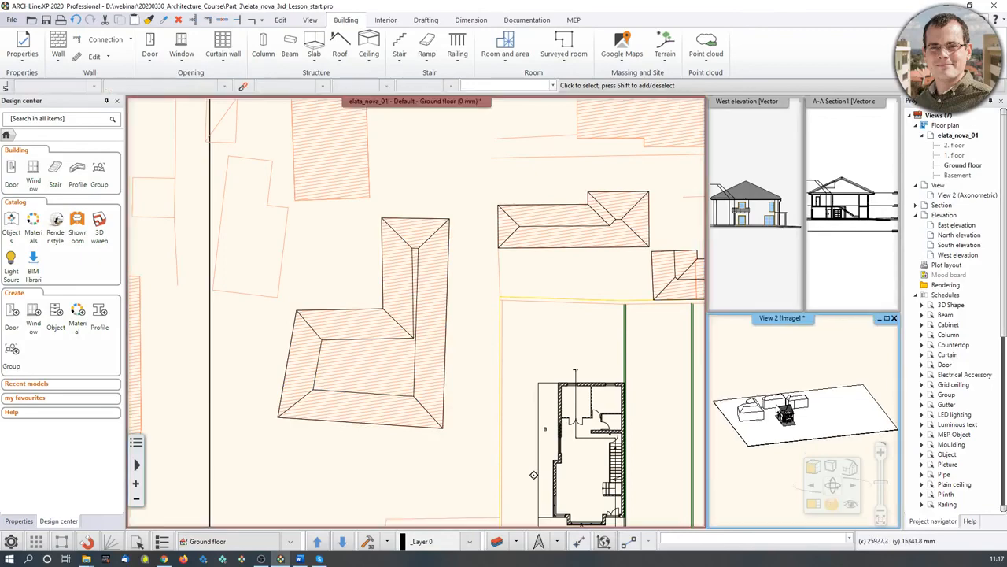
{"action": "left_click", "coordinate": [813, 503]}
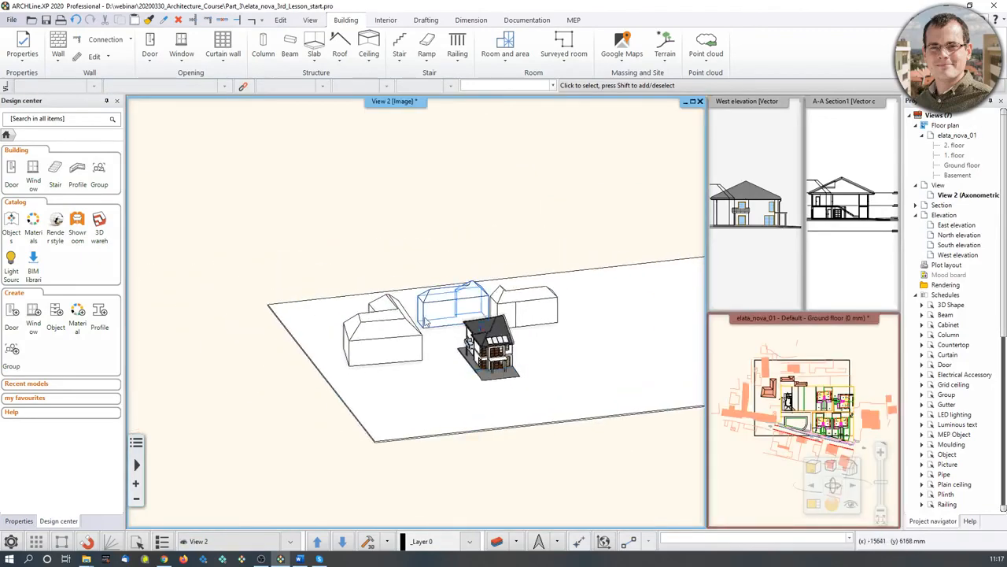
- Attempt the solar access analysis and dismiss the not-allowed message
{"action": "scroll", "coordinate": [426, 328], "scroll_direction": "up", "scroll_amount": 5}
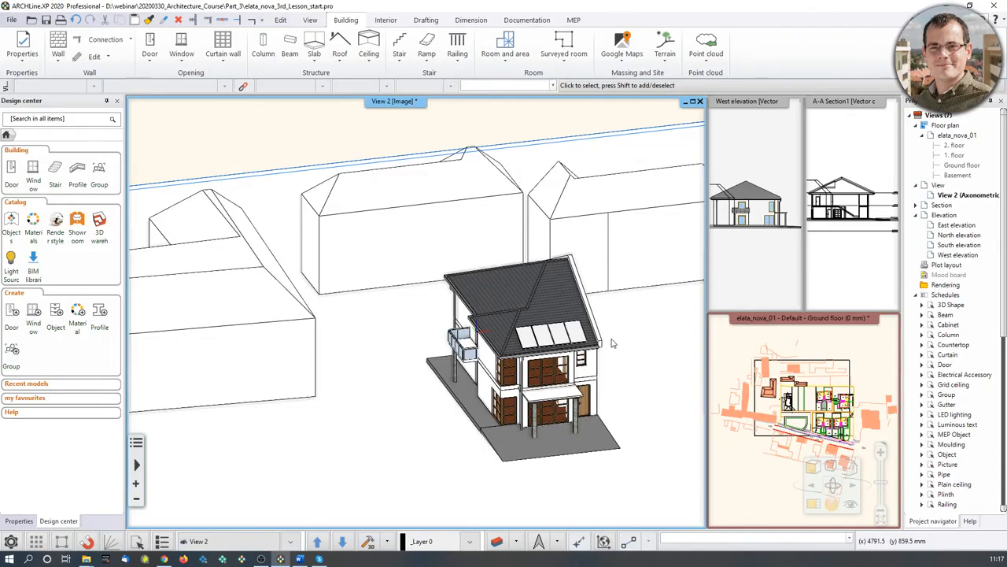
{"action": "left_click", "coordinate": [557, 543]}
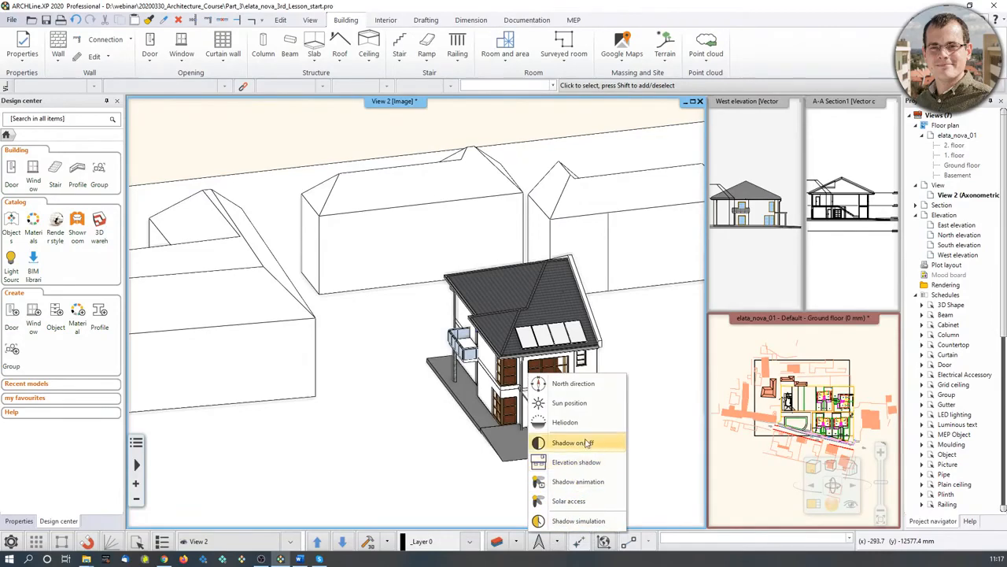
{"action": "left_click", "coordinate": [567, 501]}
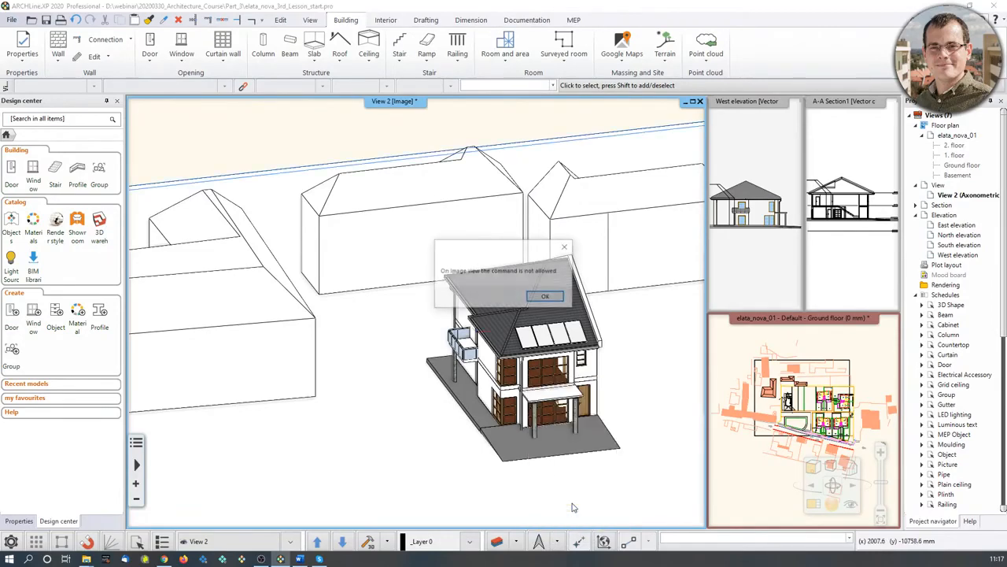
{"action": "left_click", "coordinate": [546, 296]}
{"action": "left_click", "coordinate": [538, 303]}
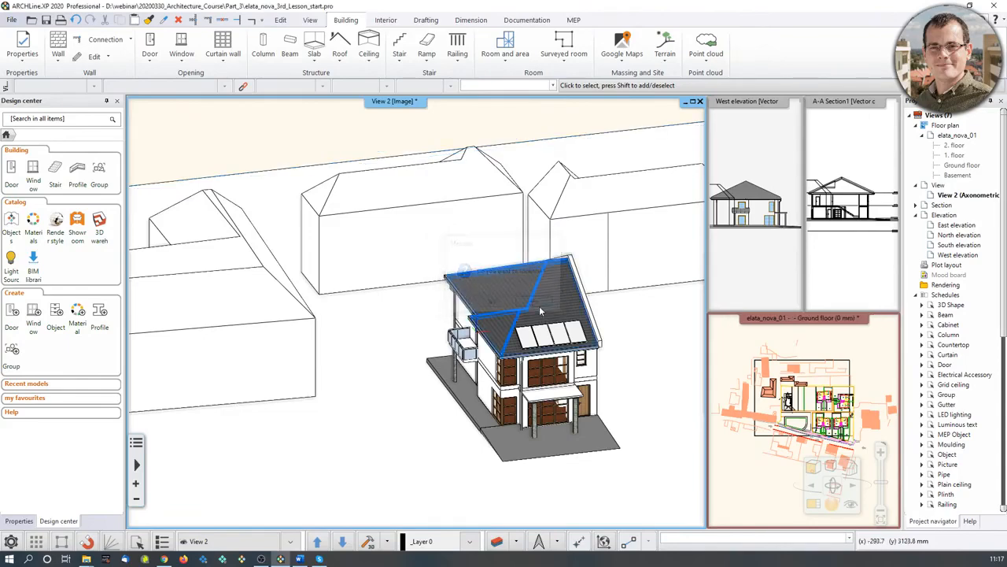
- Set the sun position location to DE-Kiel and apply the settings
{"action": "left_click", "coordinate": [556, 542]}
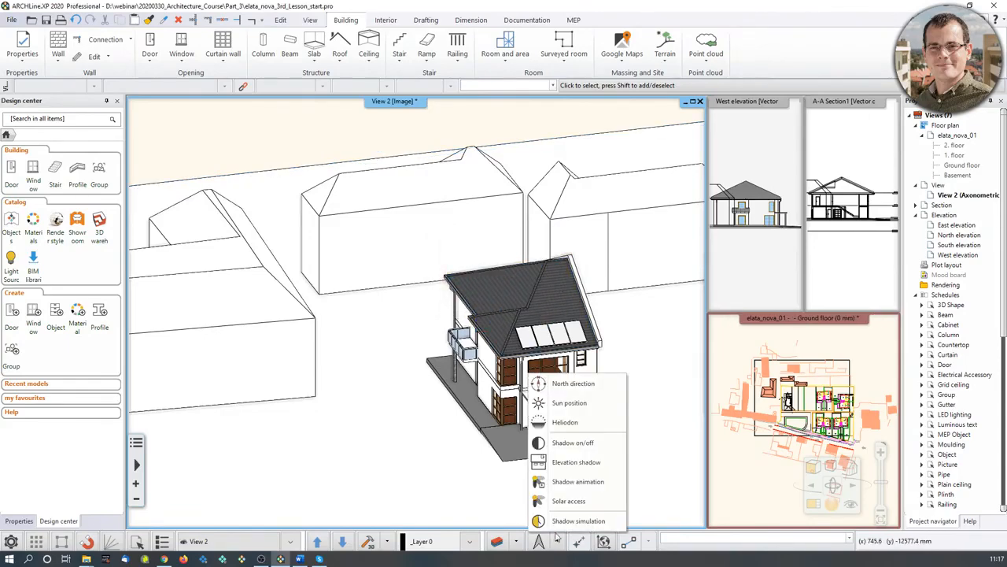
{"action": "left_click", "coordinate": [569, 403]}
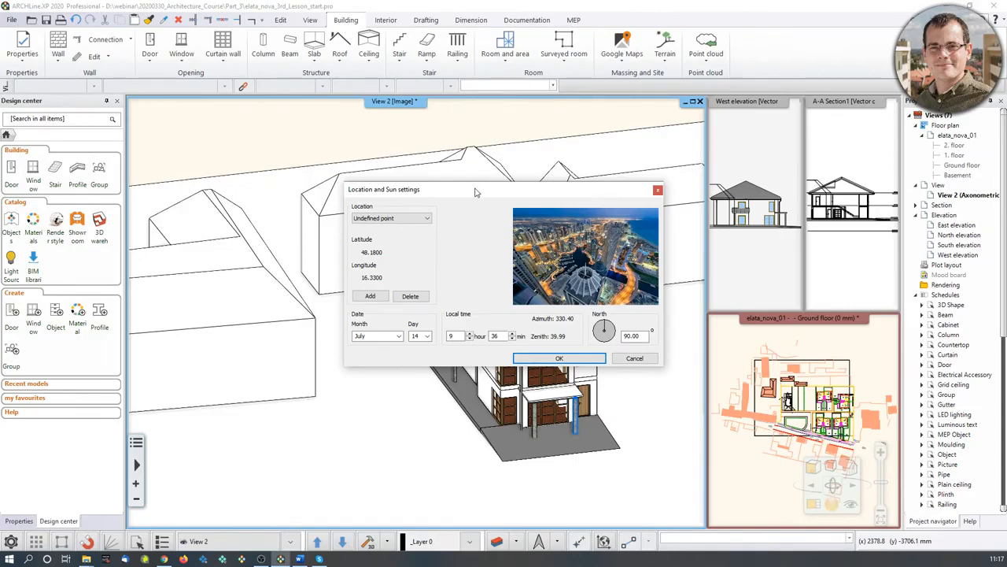
{"action": "left_click", "coordinate": [410, 216]}
{"action": "scroll", "coordinate": [387, 327], "scroll_direction": "down", "scroll_amount": 4}
{"action": "scroll", "coordinate": [387, 326], "scroll_direction": "down", "scroll_amount": 4}
{"action": "scroll", "coordinate": [385, 325], "scroll_direction": "down", "scroll_amount": 3}
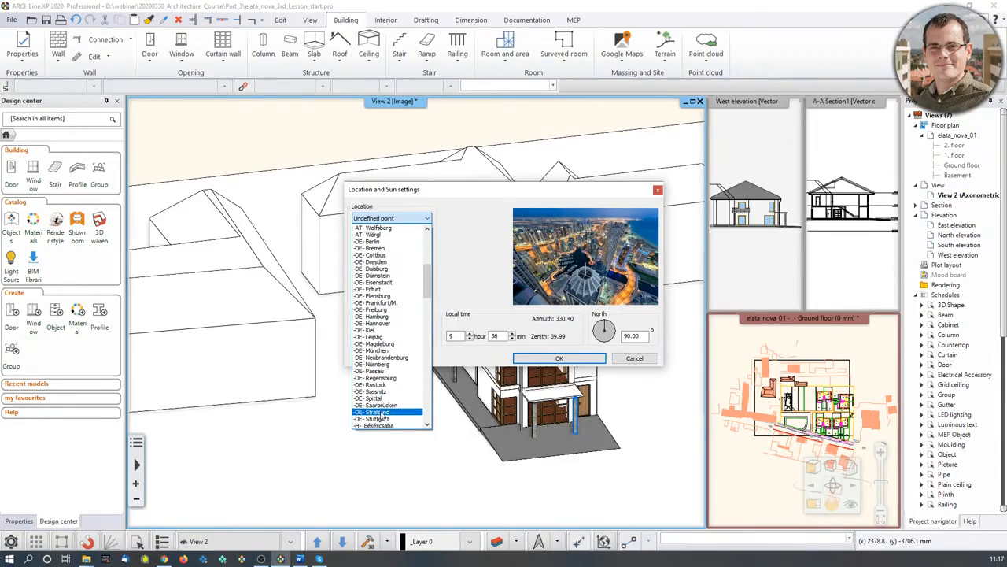
{"action": "left_click", "coordinate": [385, 330]}
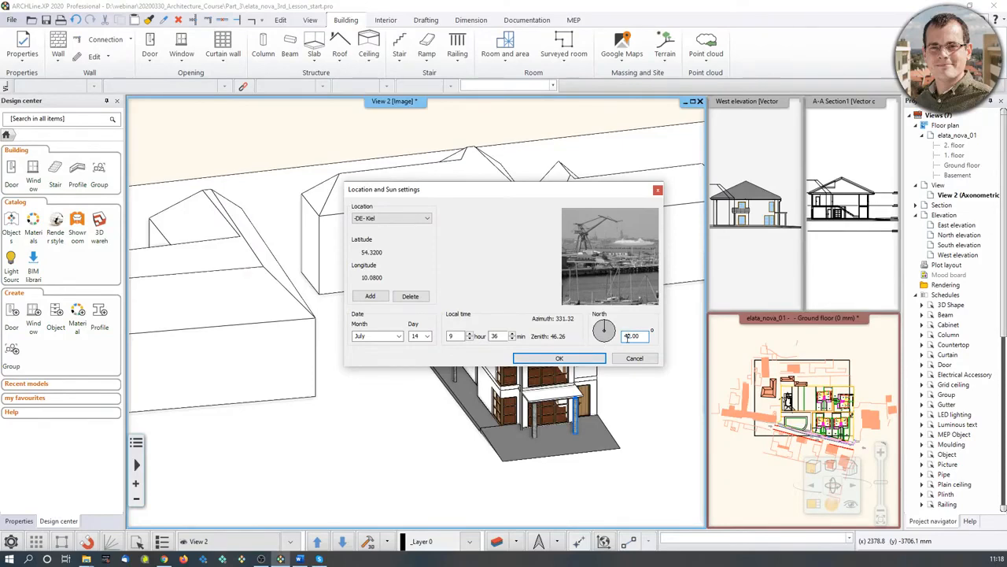
{"action": "left_click", "coordinate": [586, 359]}
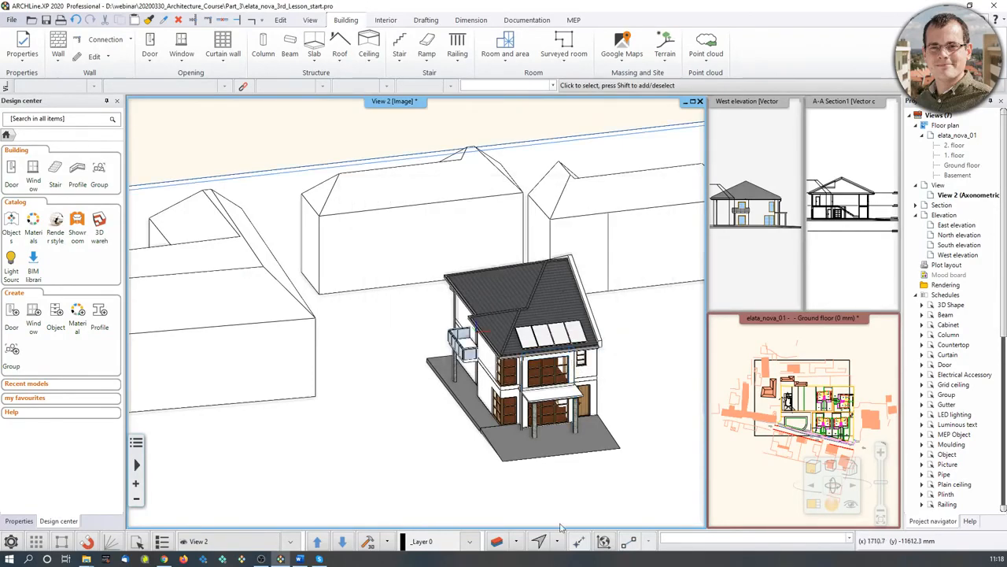
{"action": "left_click", "coordinate": [538, 542]}
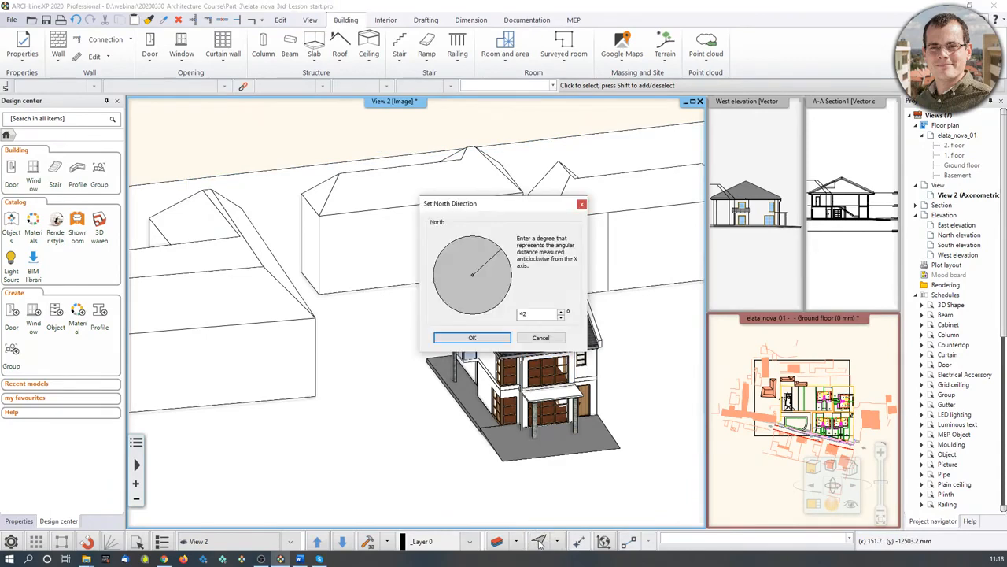
{"action": "left_click", "coordinate": [581, 206]}
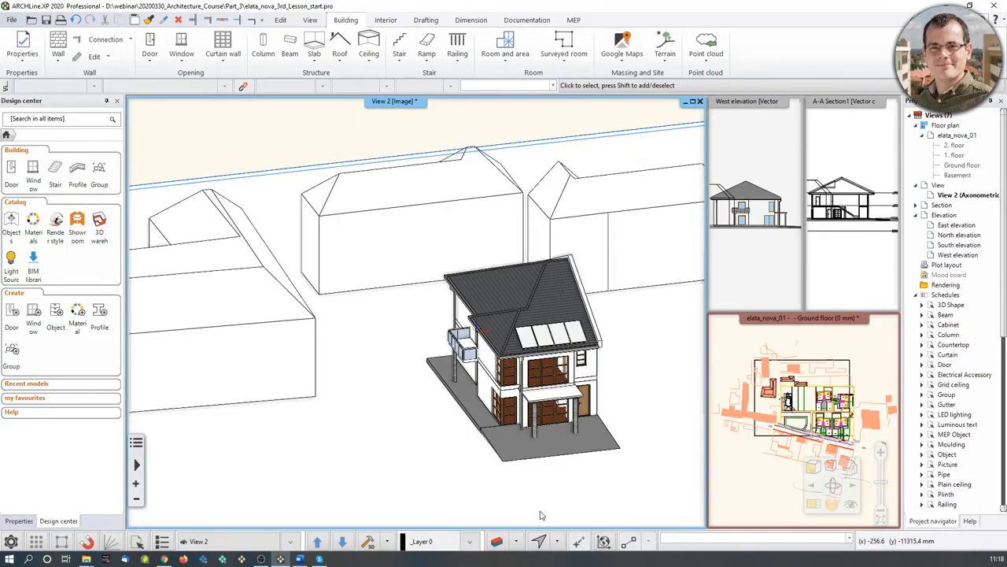
{"action": "middle_click_drag", "start_coordinate": [641, 407], "coordinate": [650, 315]}
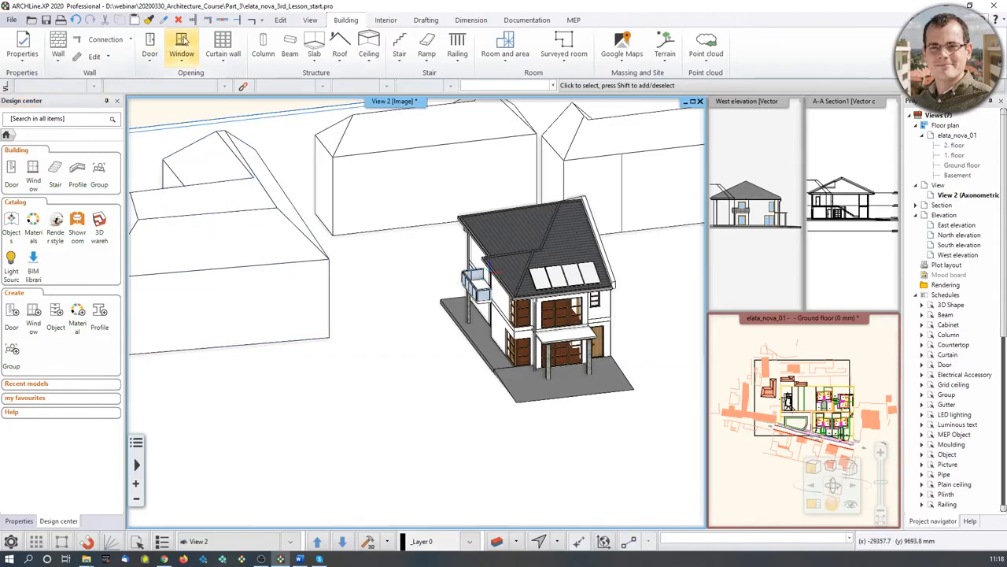
- In Project Parameters, choose to set the project location from Google Maps
{"action": "left_click", "coordinate": [12, 19]}
{"action": "mouse_move", "coordinate": [122, 120]}
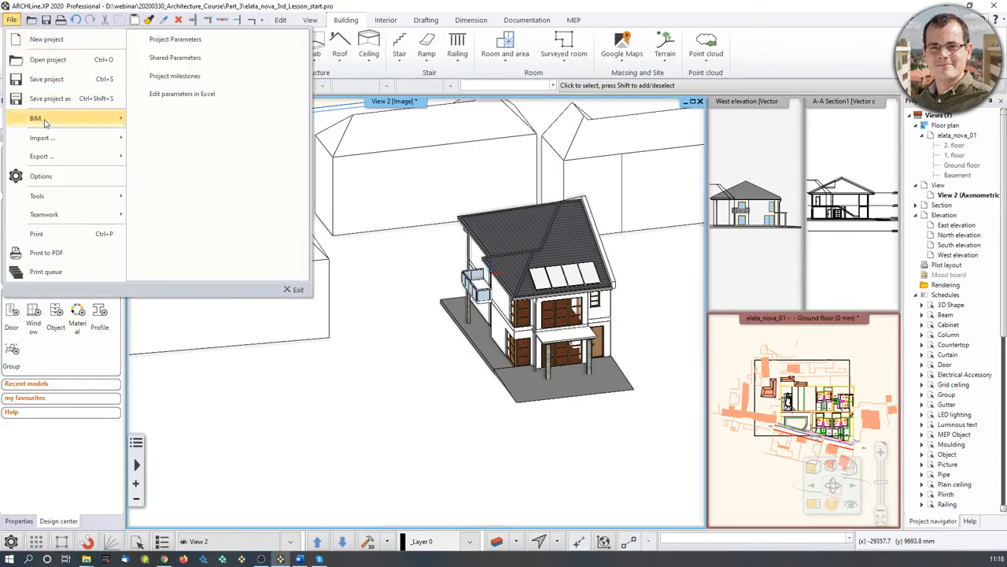
{"action": "left_click", "coordinate": [175, 40]}
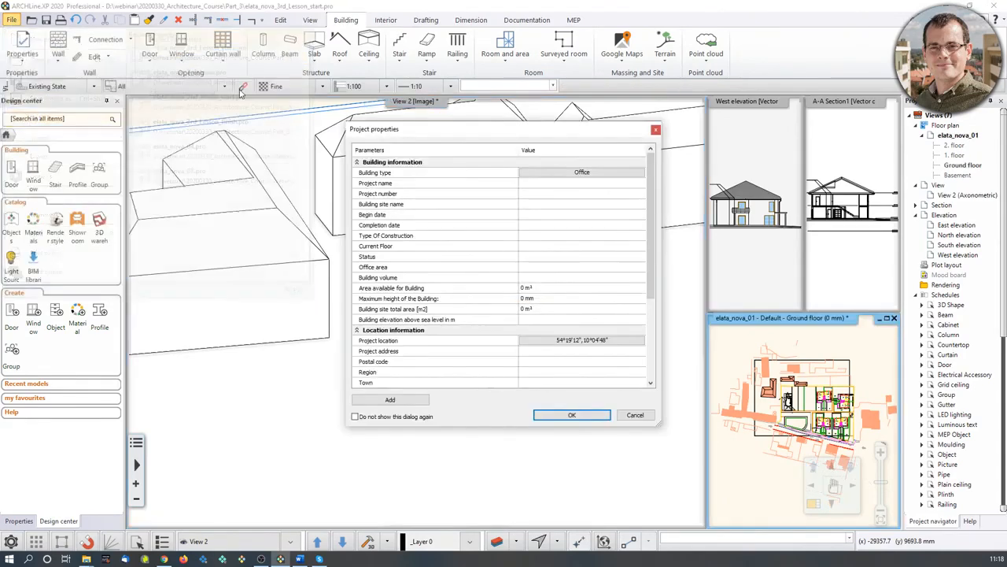
{"action": "left_click", "coordinate": [557, 342]}
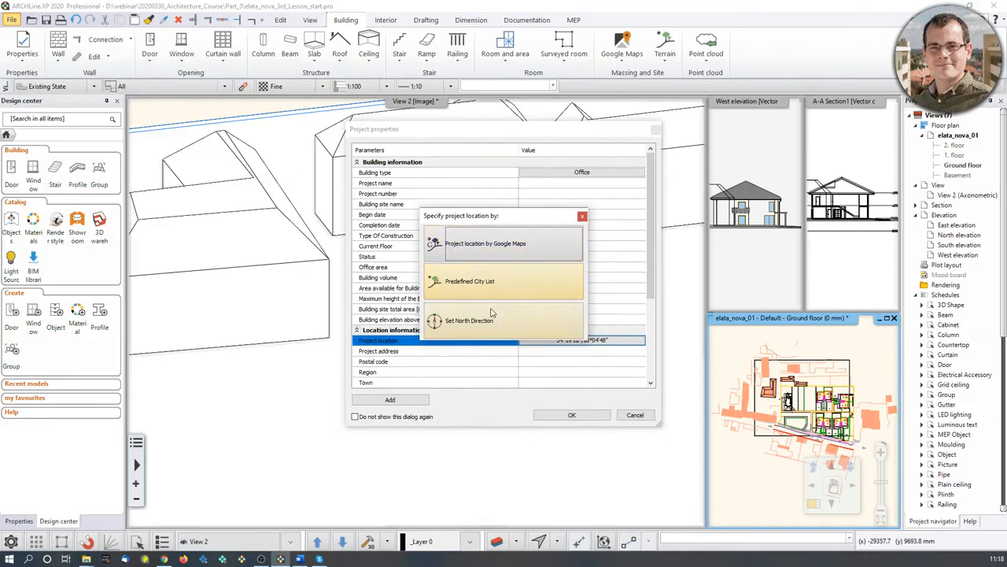
{"action": "left_click", "coordinate": [506, 248]}
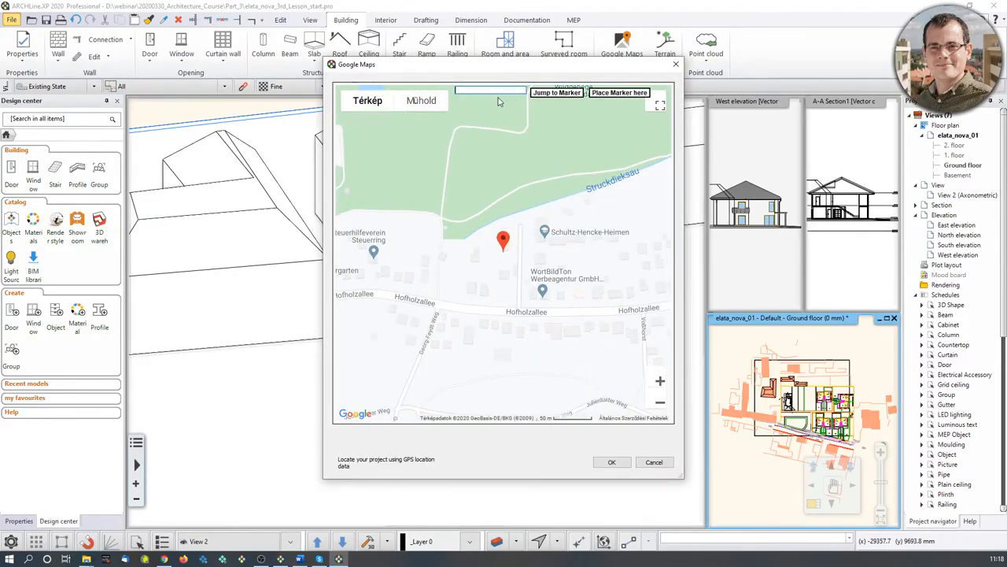
- Search 'carmel avenue el cerrito', mark the lot near Colusa Ave on satellite view, and confirm
{"action": "type", "text": "carmel"}
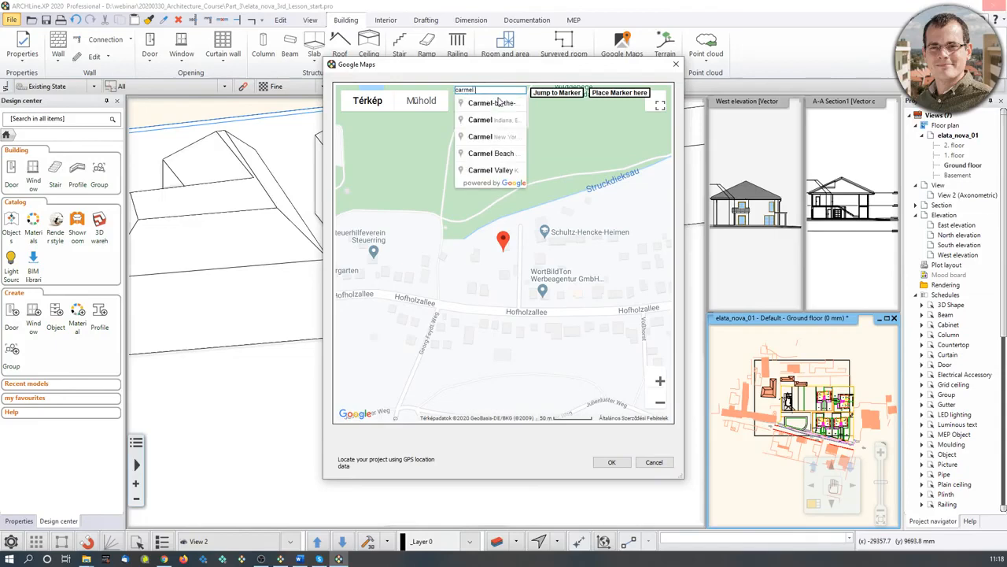
{"action": "type", "text": " avenue el"}
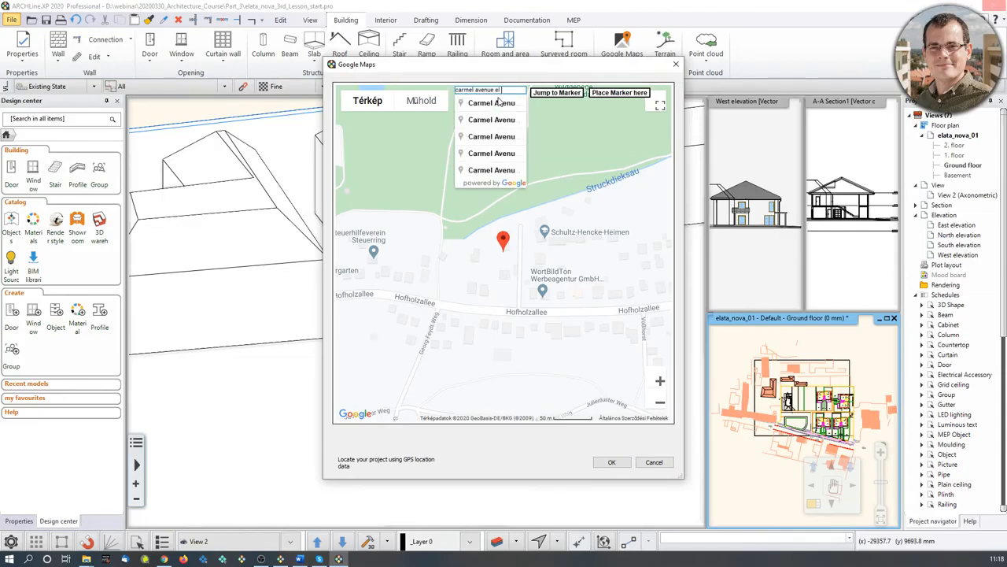
{"action": "type", "text": " cerrito"}
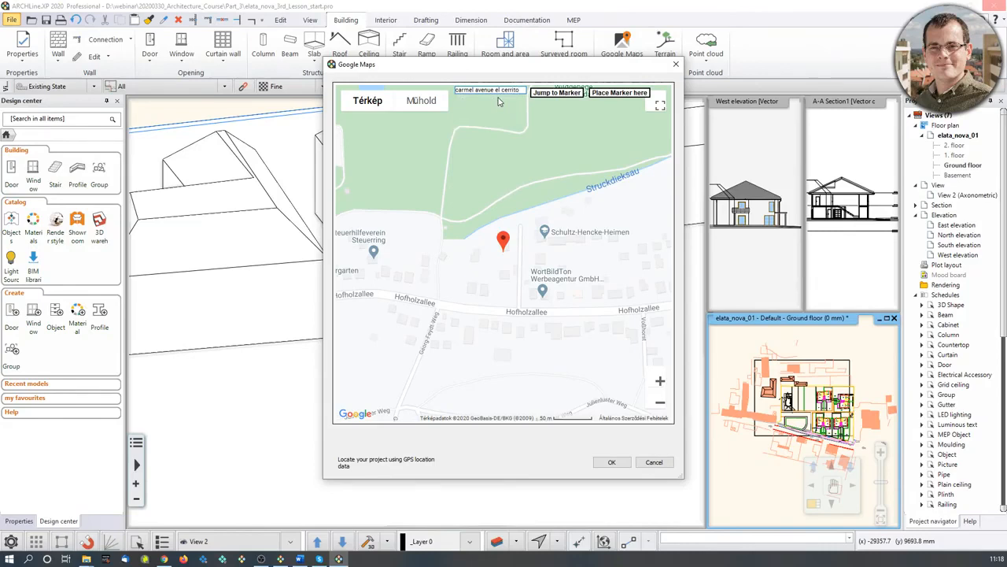
{"action": "left_click_drag", "start_coordinate": [500, 197], "coordinate": [502, 268]}
{"action": "mouse_move", "coordinate": [503, 313]}
{"action": "left_mouse_down"}
{"action": "mouse_move", "coordinate": [488, 177]}
{"action": "mouse_move", "coordinate": [470, 136]}
{"action": "mouse_move", "coordinate": [480, 204]}
{"action": "left_mouse_up"}
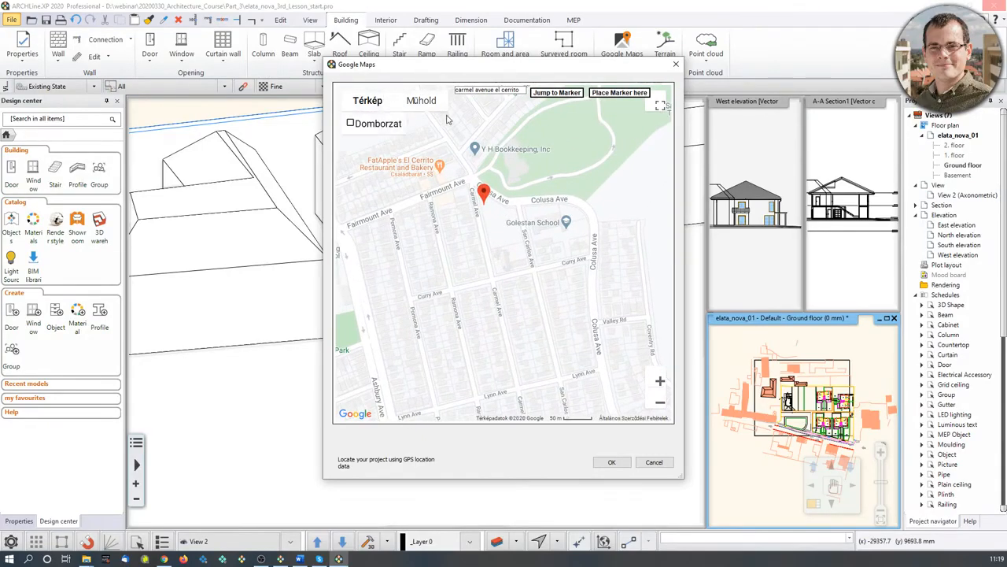
{"action": "left_click", "coordinate": [421, 102]}
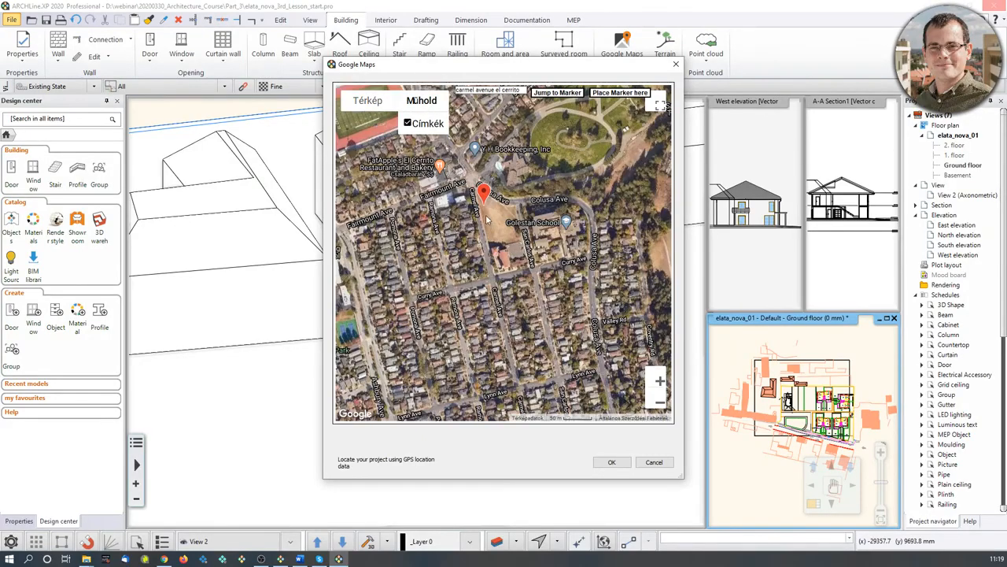
{"action": "left_click", "coordinate": [659, 382]}
{"action": "left_click", "coordinate": [660, 382]}
{"action": "left_click", "coordinate": [660, 382]}
{"action": "left_click_drag", "start_coordinate": [458, 166], "coordinate": [488, 254]}
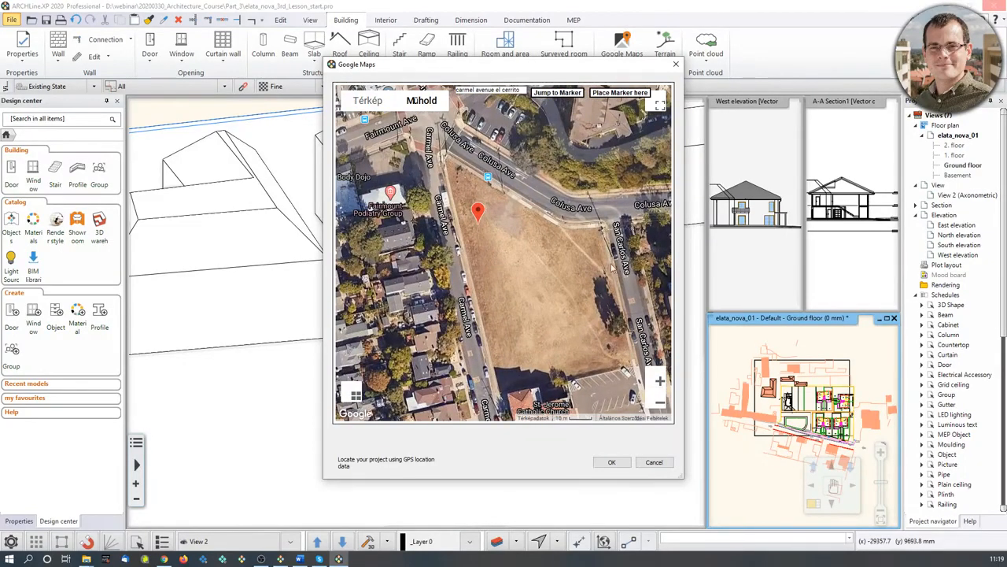
{"action": "left_click", "coordinate": [612, 462]}
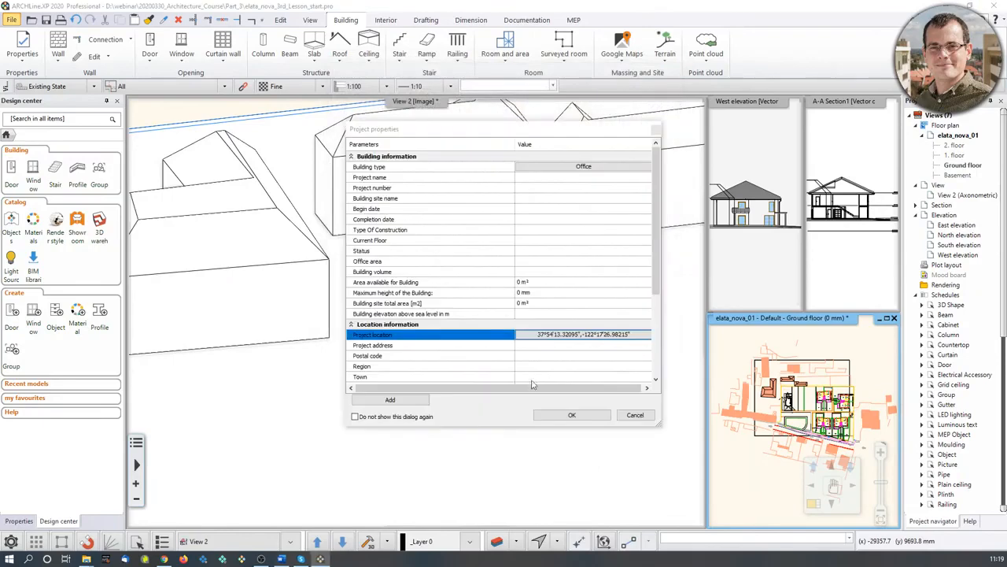
{"action": "left_click", "coordinate": [582, 418]}
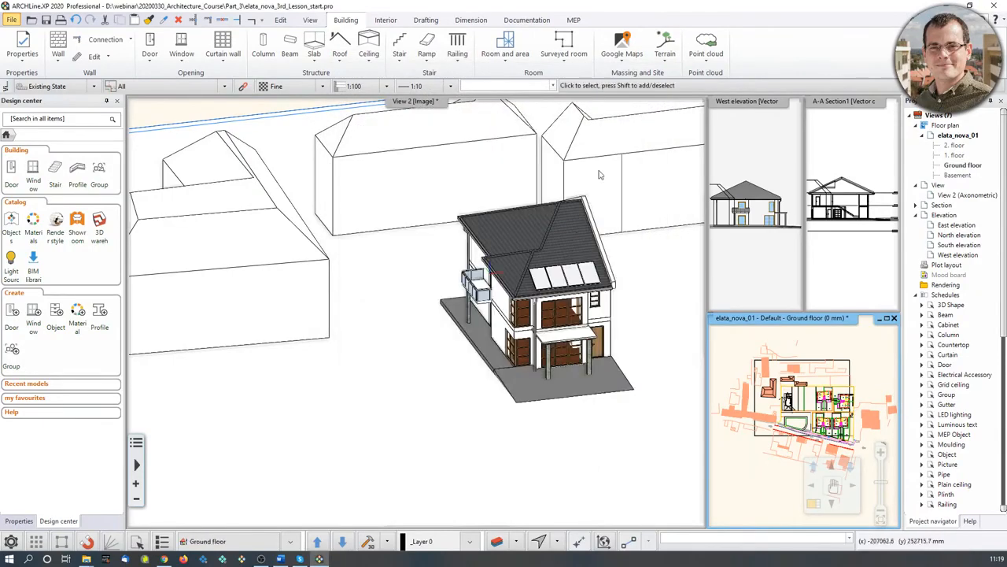
- Save the current perspective camera as a new view
{"action": "left_click", "coordinate": [629, 61]}
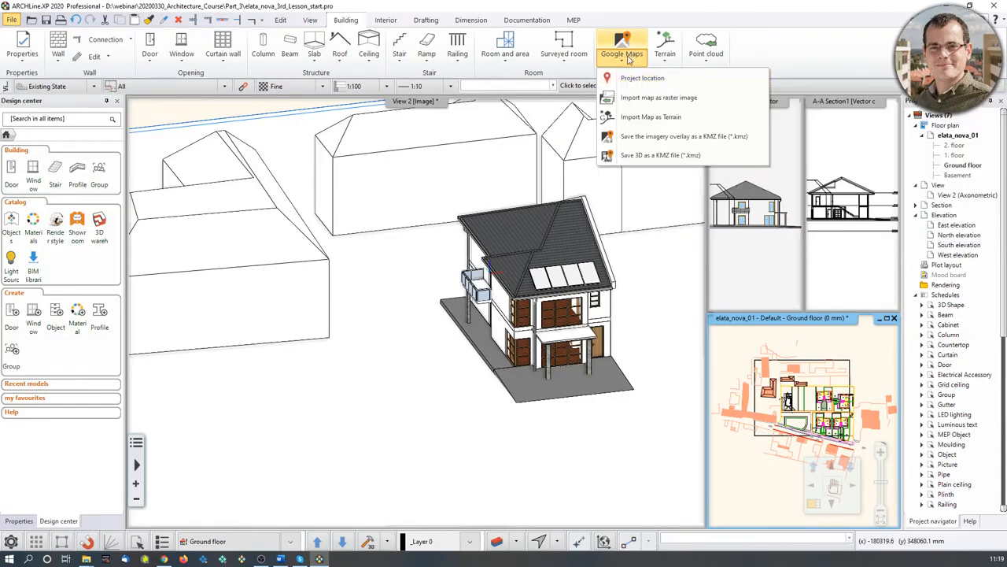
{"action": "left_click", "coordinate": [632, 78]}
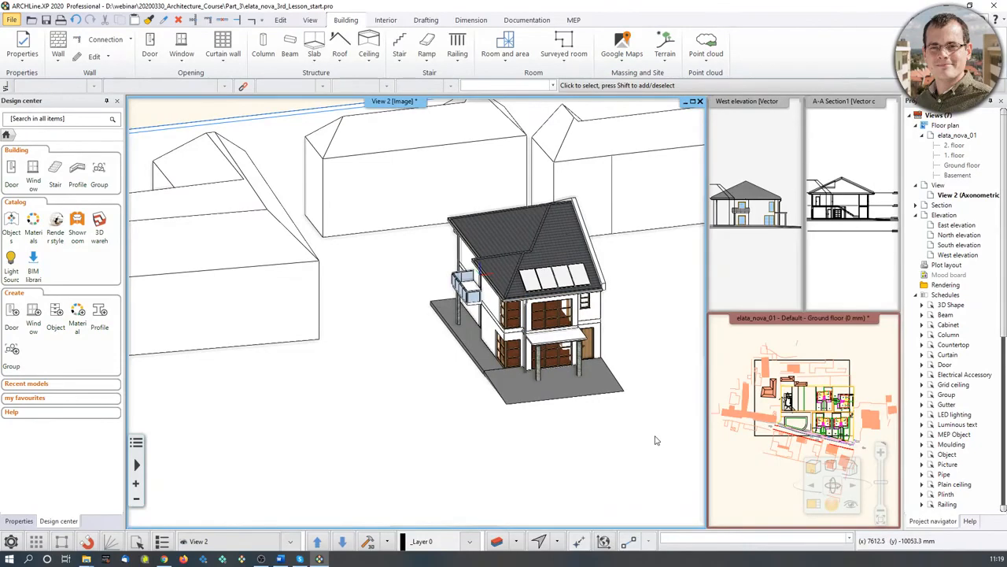
{"action": "middle_click_drag", "start_coordinate": [570, 467], "coordinate": [579, 450]}
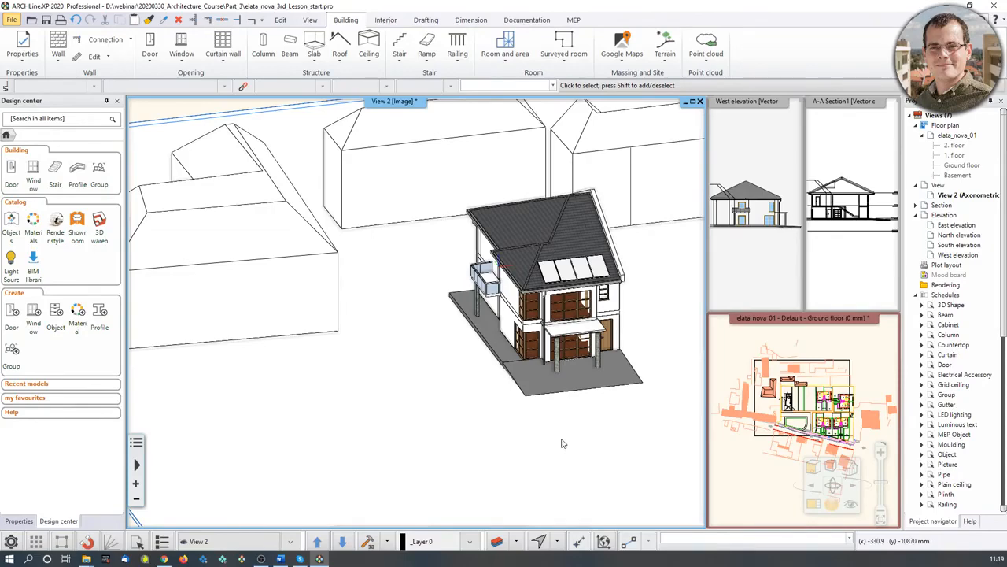
{"action": "left_click", "coordinate": [851, 504]}
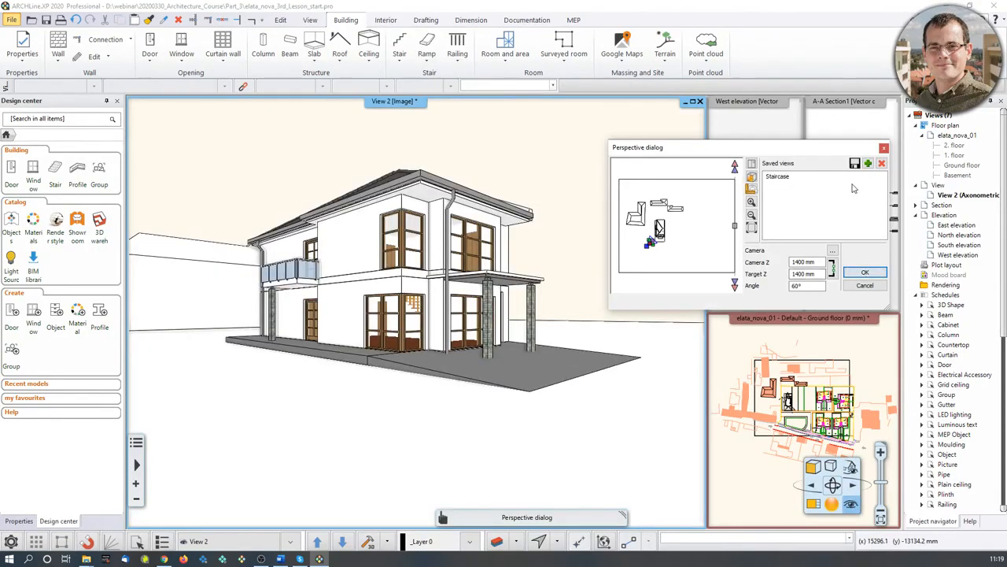
{"action": "left_click", "coordinate": [868, 163]}
{"action": "left_click", "coordinate": [865, 273]}
- Orbit the 3D view to see the house's hip roof from above among the neighbours
{"action": "middle_click_drag", "start_coordinate": [472, 473], "coordinate": [406, 236]}
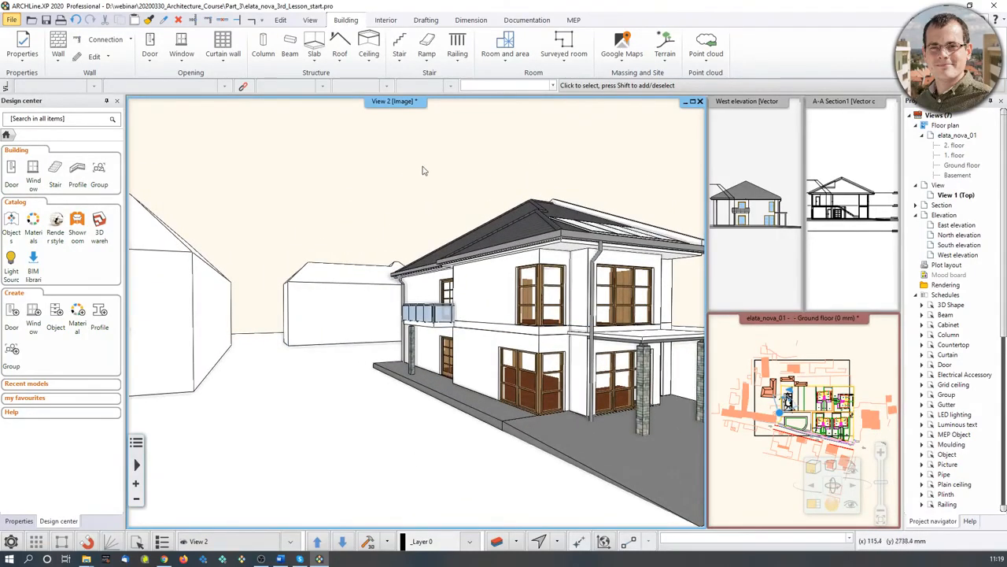
{"action": "middle_click_drag", "start_coordinate": [424, 145], "coordinate": [463, 353]}
{"action": "middle_click_drag", "start_coordinate": [531, 247], "coordinate": [511, 354]}
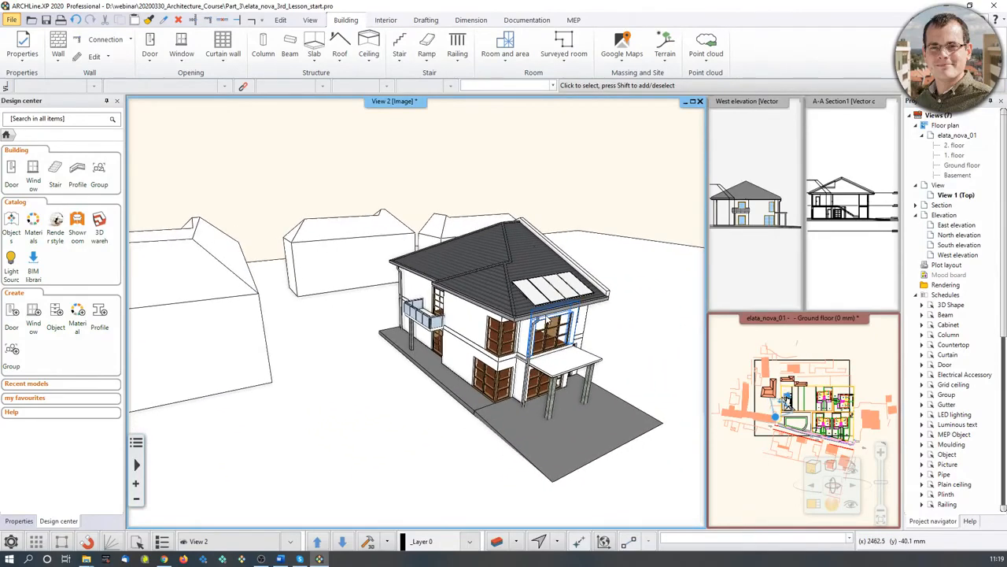
- Open the shadow animation setup by mistake and close the location and sun settings
{"action": "left_click", "coordinate": [311, 19]}
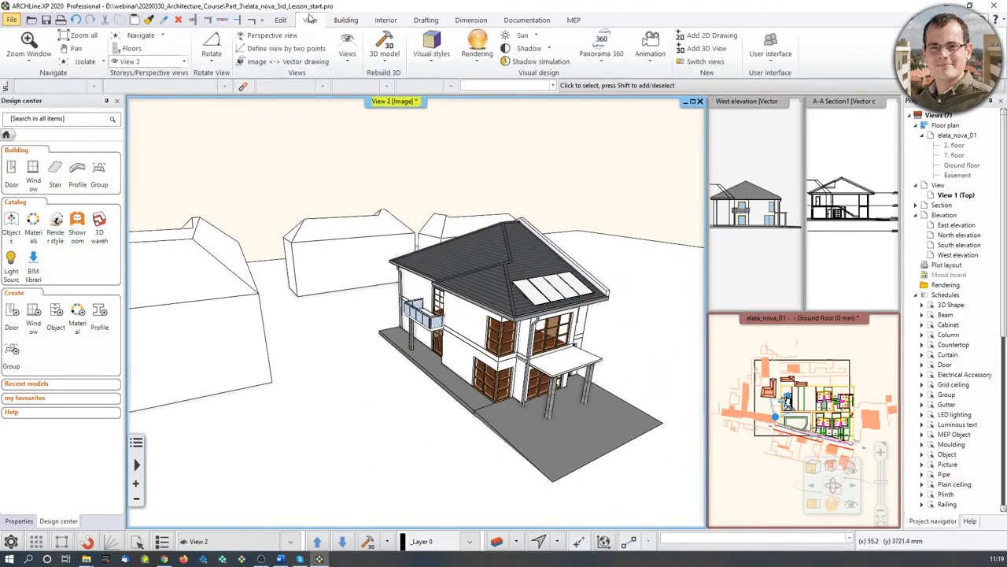
{"action": "left_click", "coordinate": [545, 49]}
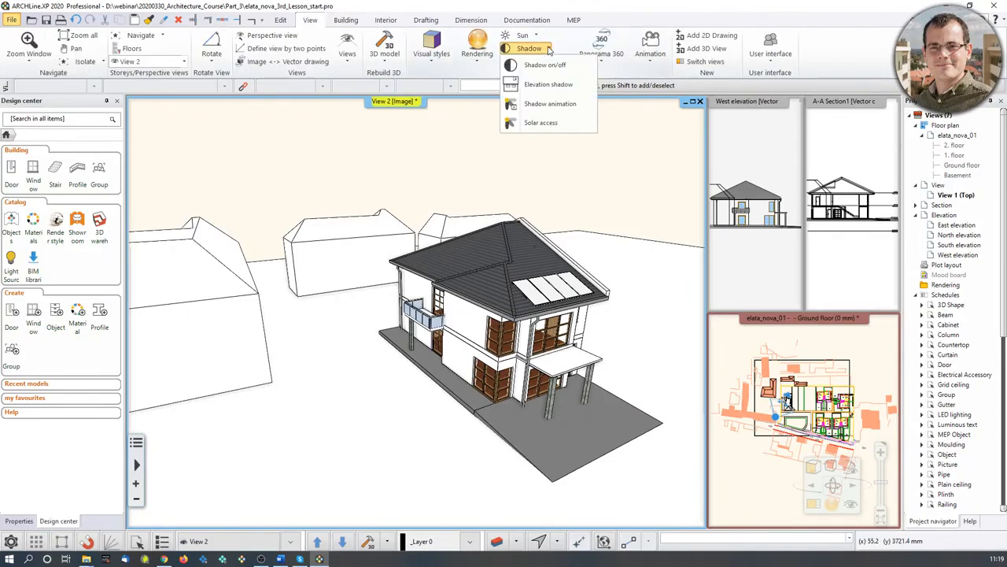
{"action": "left_click", "coordinate": [575, 105]}
{"action": "left_click", "coordinate": [657, 189]}
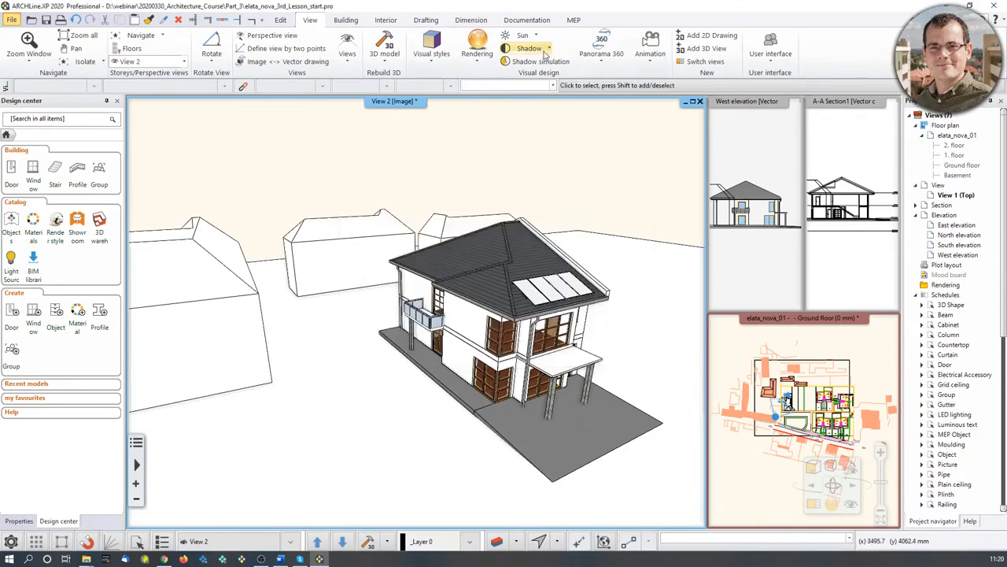
- In Shadow simulation, set the sun to 14 June at 15:50 and confirm
{"action": "left_click", "coordinate": [546, 49]}
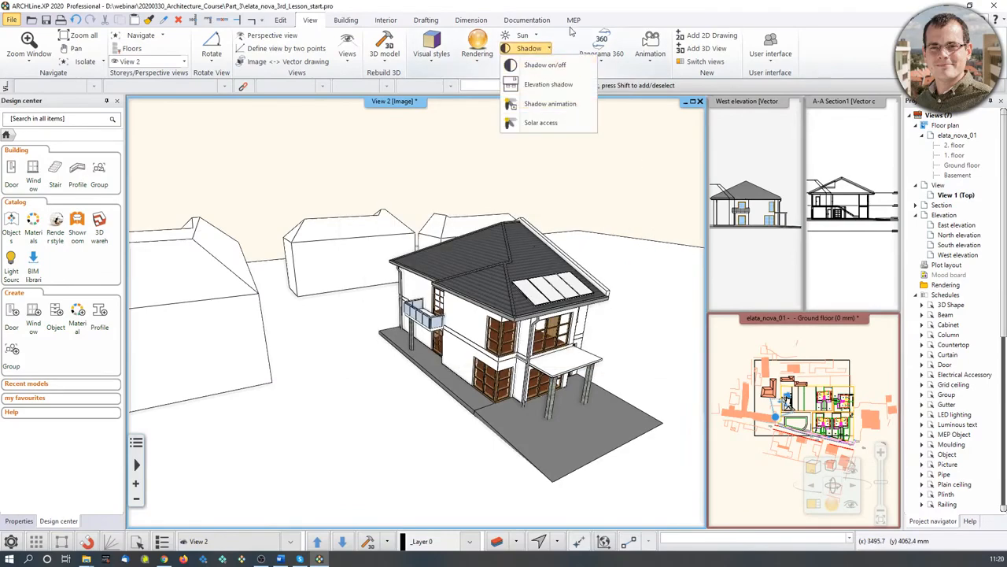
{"action": "left_click", "coordinate": [564, 66]}
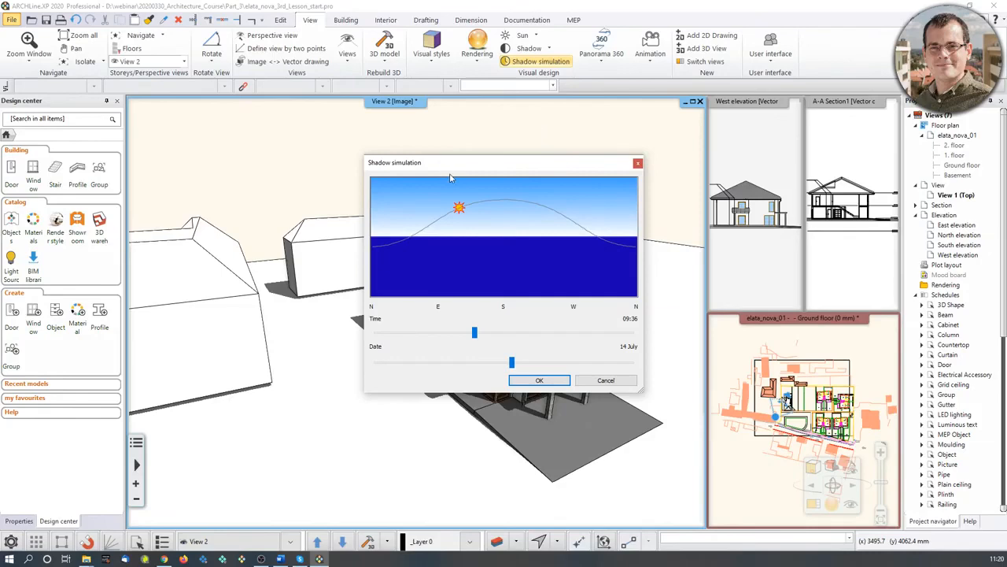
{"action": "left_click_drag", "start_coordinate": [464, 170], "coordinate": [727, 110]}
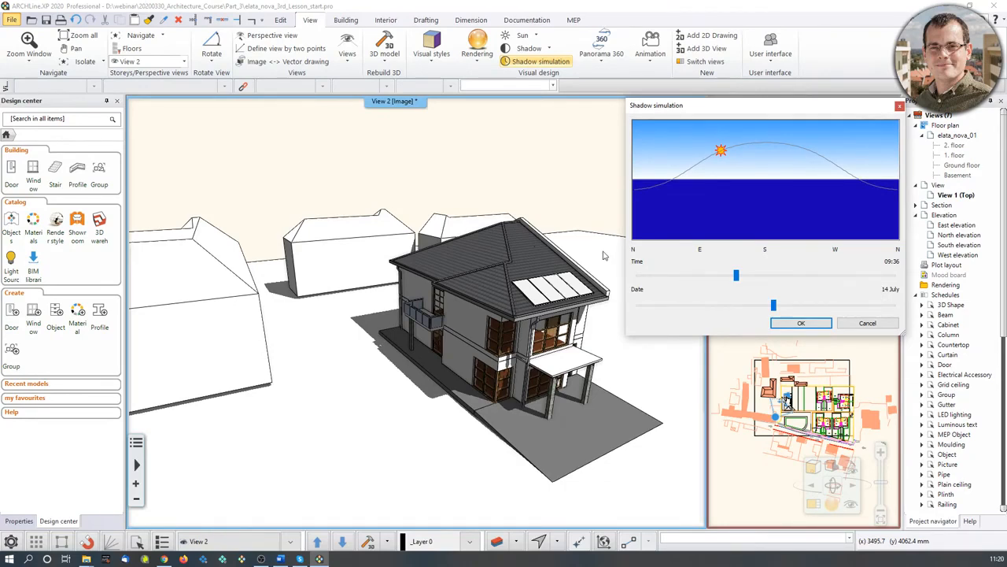
{"action": "left_click_drag", "start_coordinate": [736, 277], "coordinate": [697, 276]}
{"action": "left_click_drag", "start_coordinate": [779, 307], "coordinate": [753, 308]}
{"action": "left_click_drag", "start_coordinate": [696, 275], "coordinate": [802, 275]}
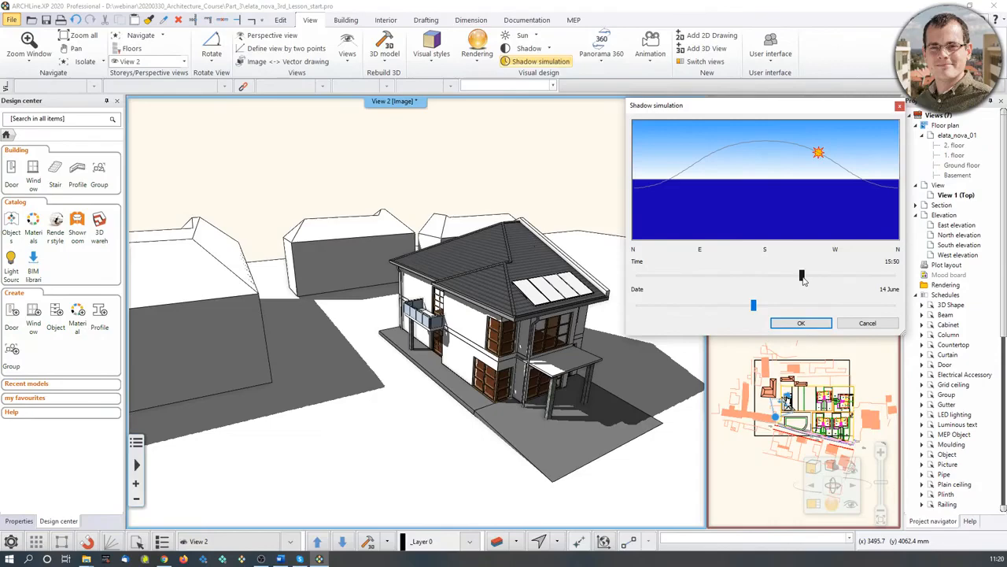
{"action": "left_click", "coordinate": [800, 323]}
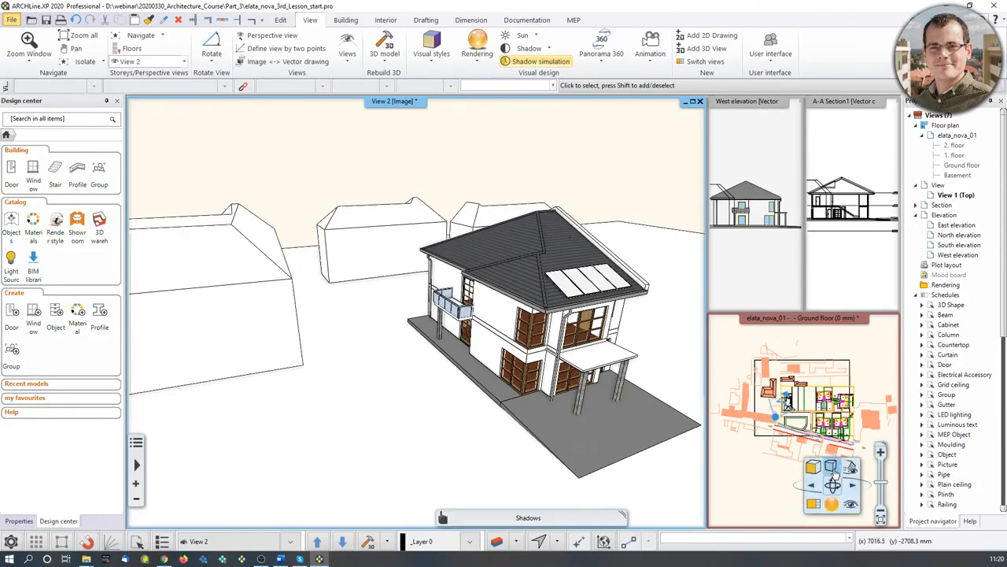
- Toggle shadows on, then switch off both shadows and lights and zoom out to the house
{"action": "left_click", "coordinate": [835, 473]}
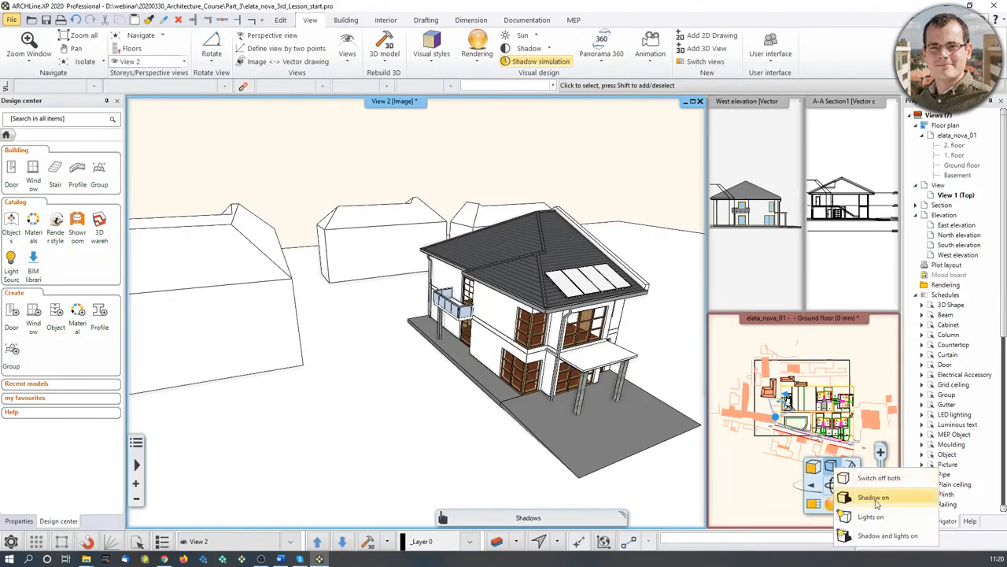
{"action": "left_click", "coordinate": [877, 504]}
{"action": "left_click", "coordinate": [832, 468]}
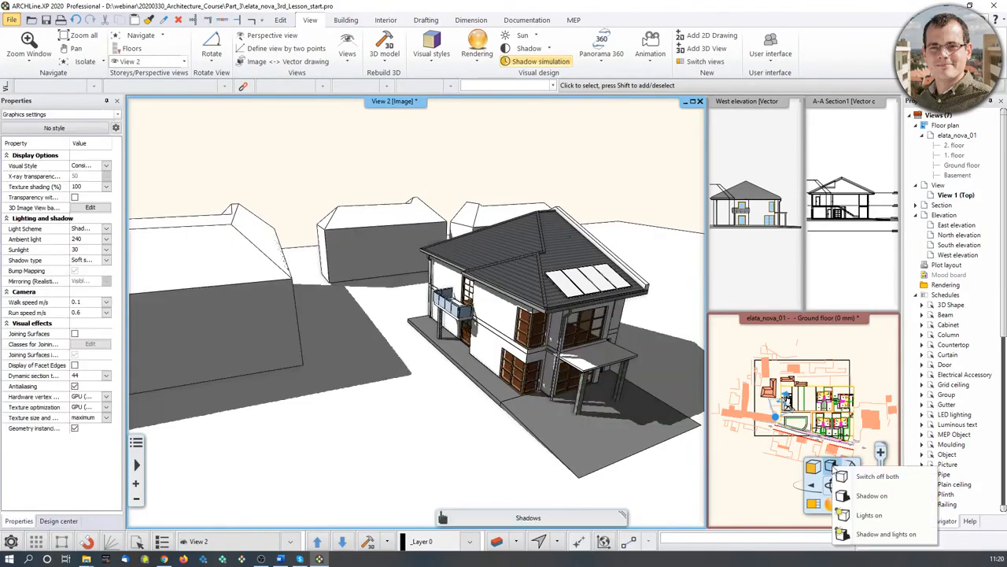
{"action": "left_click", "coordinate": [873, 477]}
{"action": "middle_click_drag", "start_coordinate": [551, 356], "coordinate": [592, 366]}
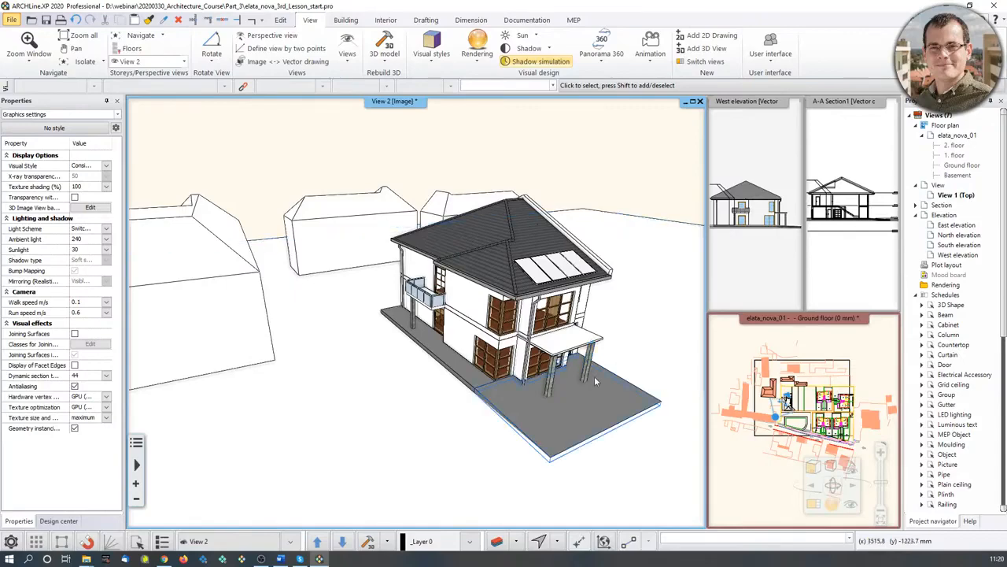
{"action": "scroll", "coordinate": [472, 361], "scroll_direction": "down", "scroll_amount": 2}
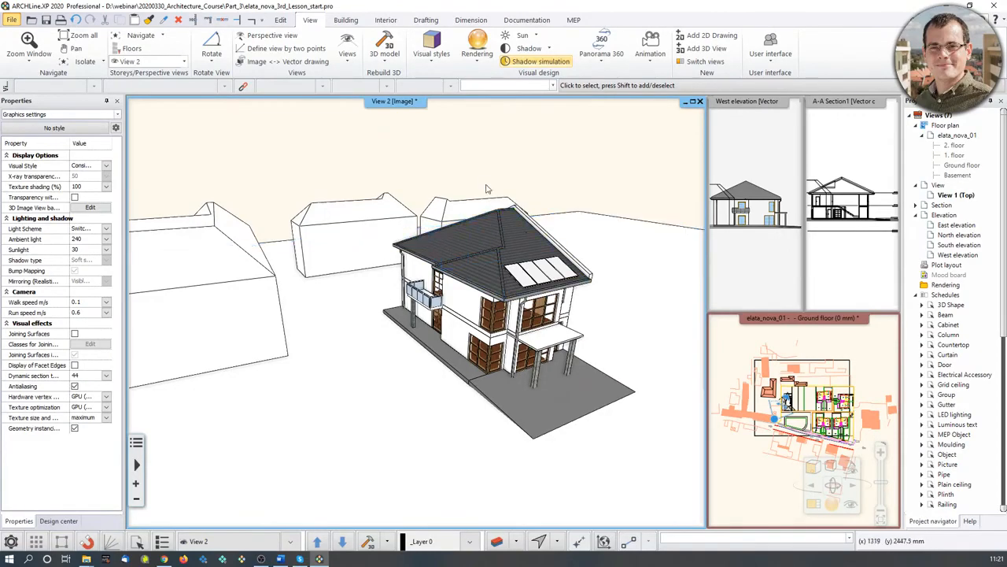
- Add a new layer named Surroundings in layer management
{"action": "key", "text": "Escape"}
{"action": "left_click", "coordinate": [496, 542]}
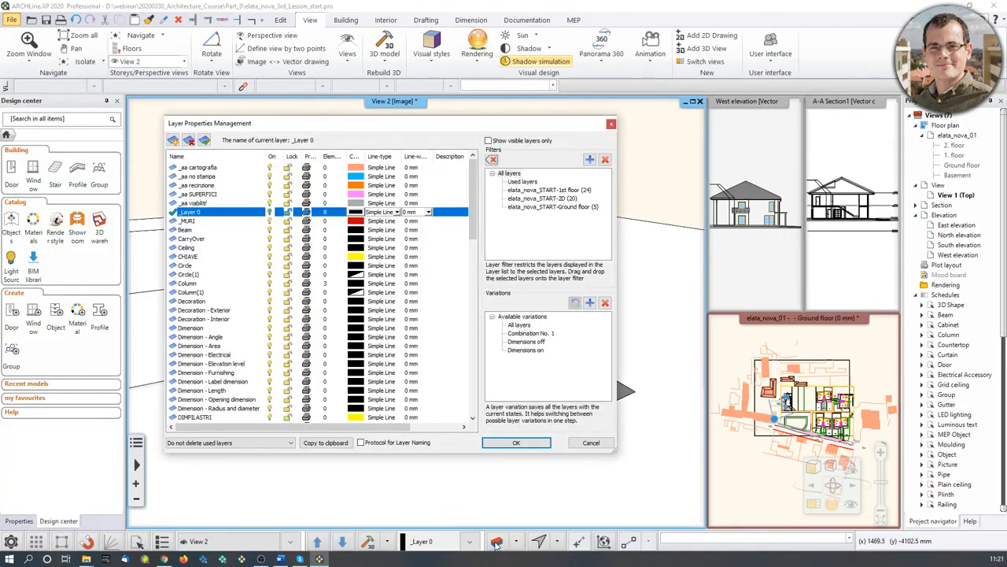
{"action": "left_click", "coordinate": [521, 173]}
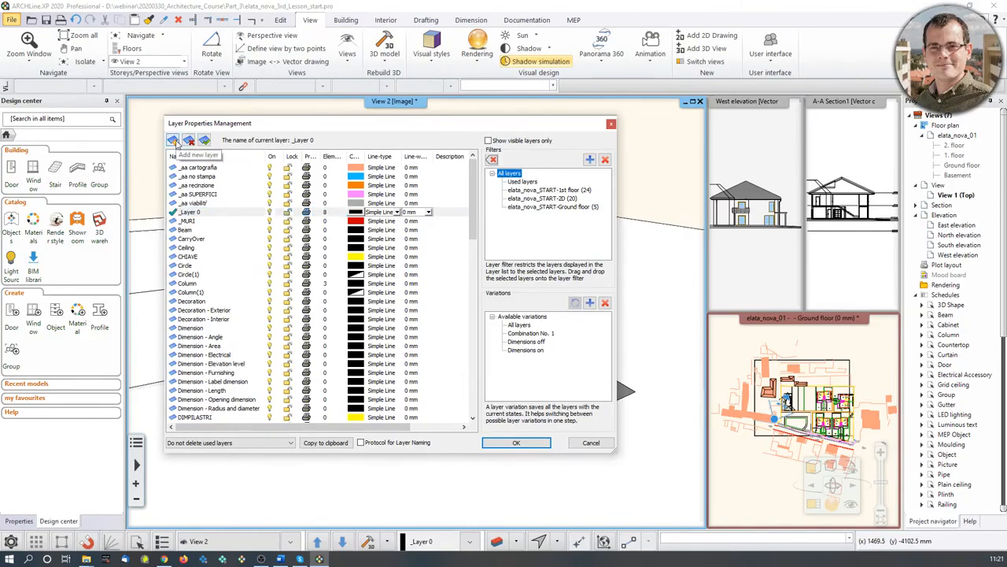
{"action": "left_click", "coordinate": [172, 140]}
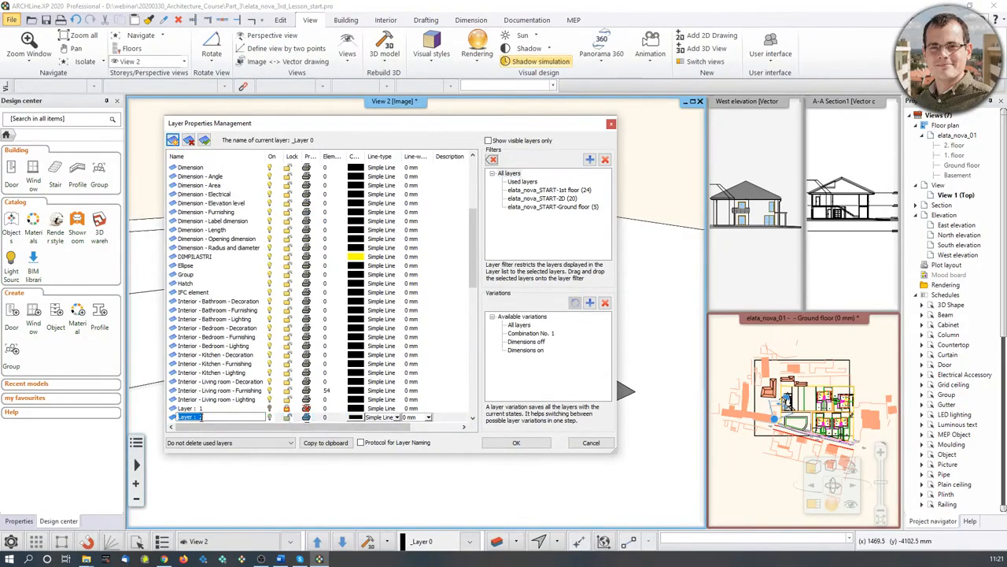
{"action": "type", "text": "Surroundings"}
{"action": "key", "text": "Return"}
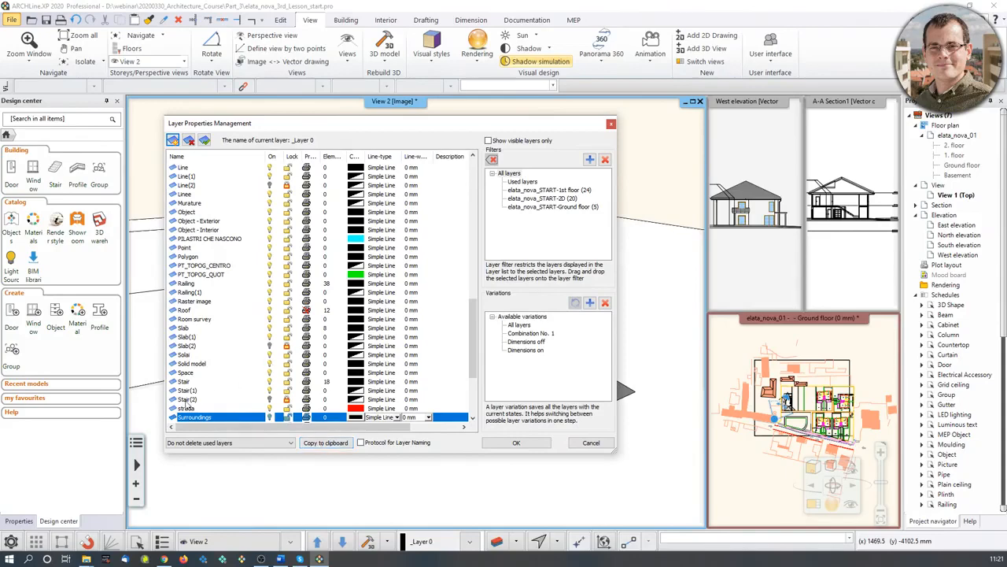
- Close the layer dialog and select the two leftmost neighbouring building volumes
{"action": "scroll", "coordinate": [277, 364], "scroll_direction": "down", "scroll_amount": 1}
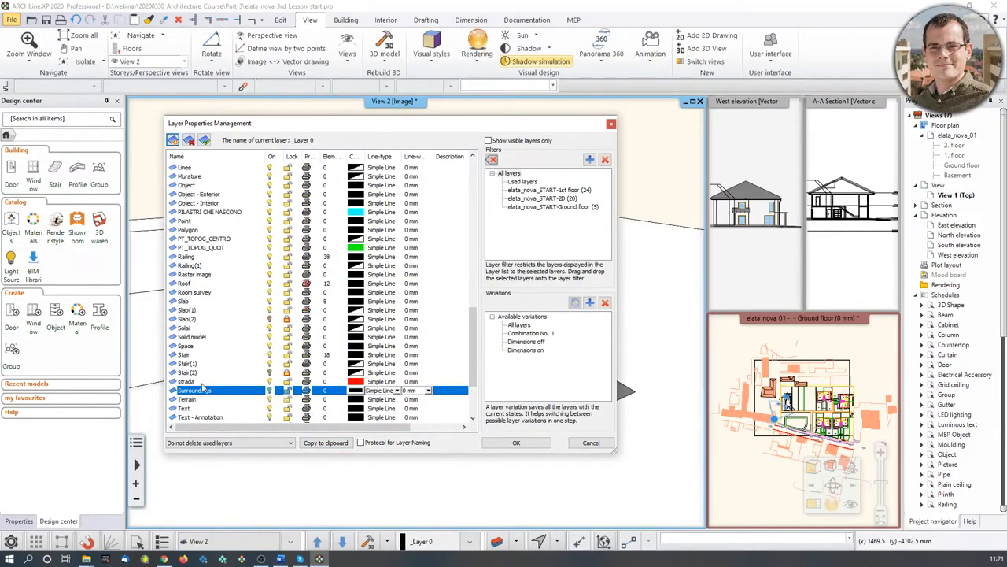
{"action": "left_click", "coordinate": [516, 443]}
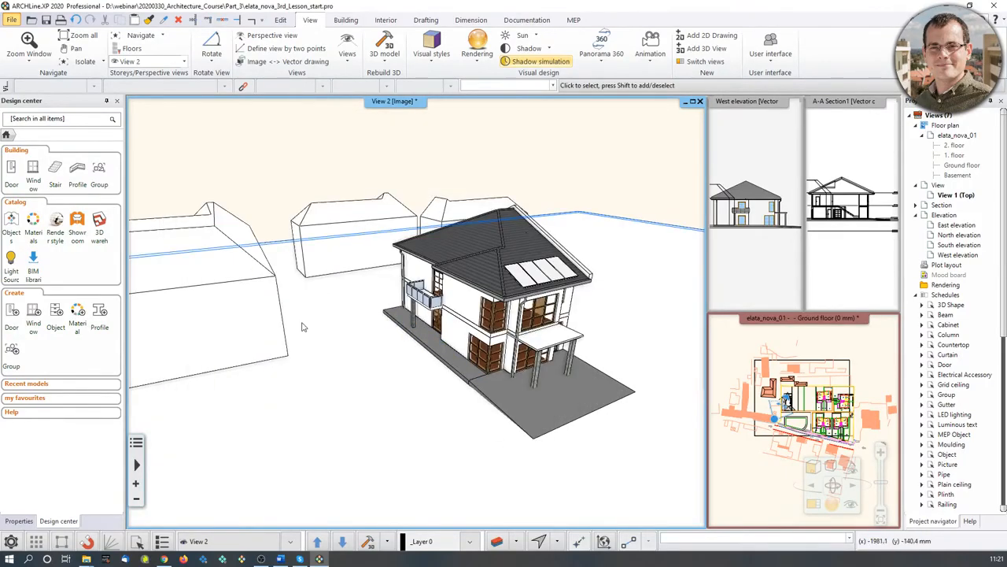
{"action": "left_click", "coordinate": [228, 312]}
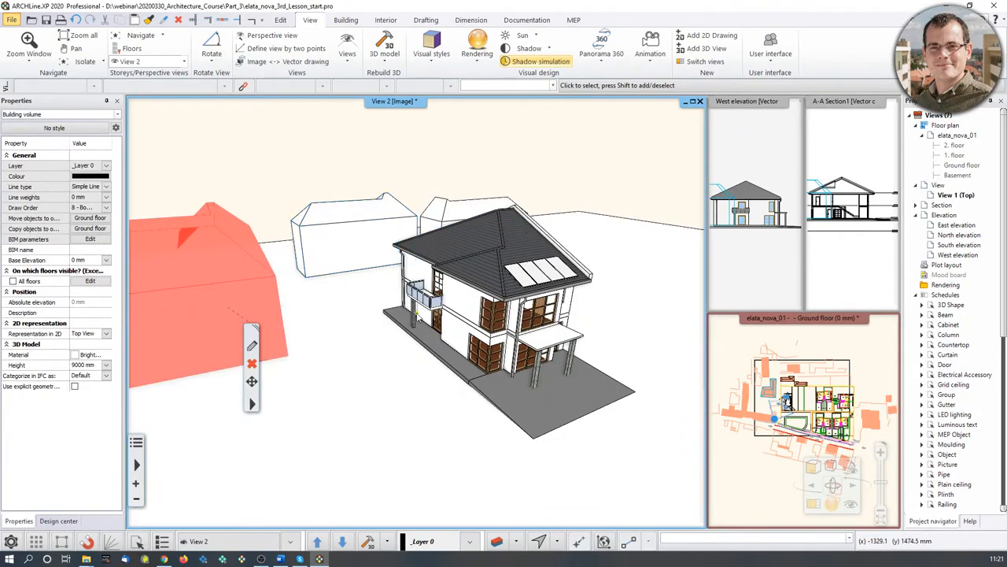
{"action": "left_click", "coordinate": [350, 238], "text": "shift"}
- Add the rear and ground volumes to the selection, assign all to the Surroundings layer, then deselect
{"action": "left_click", "coordinate": [467, 214], "text": "shift"}
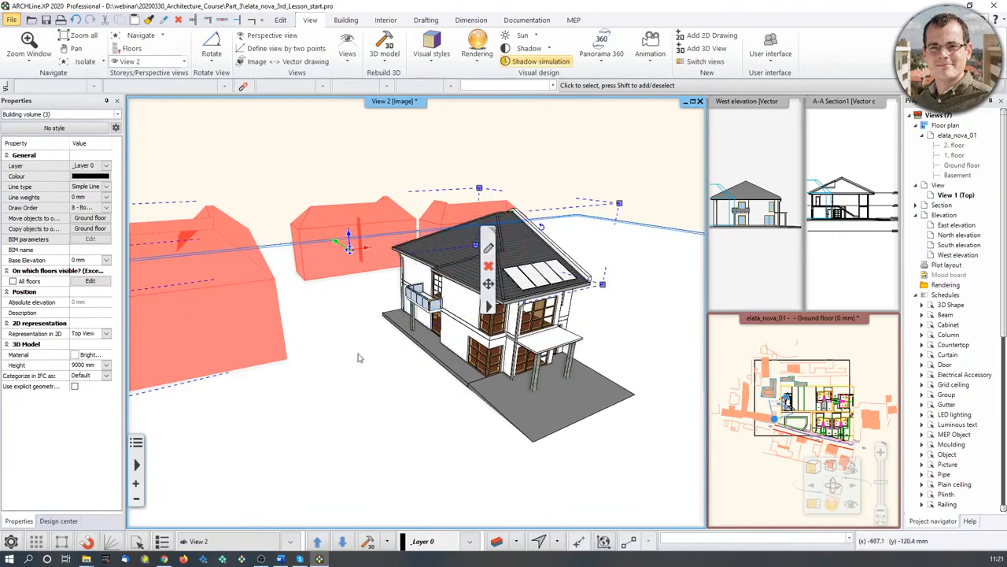
{"action": "left_click", "coordinate": [218, 305], "text": "shift"}
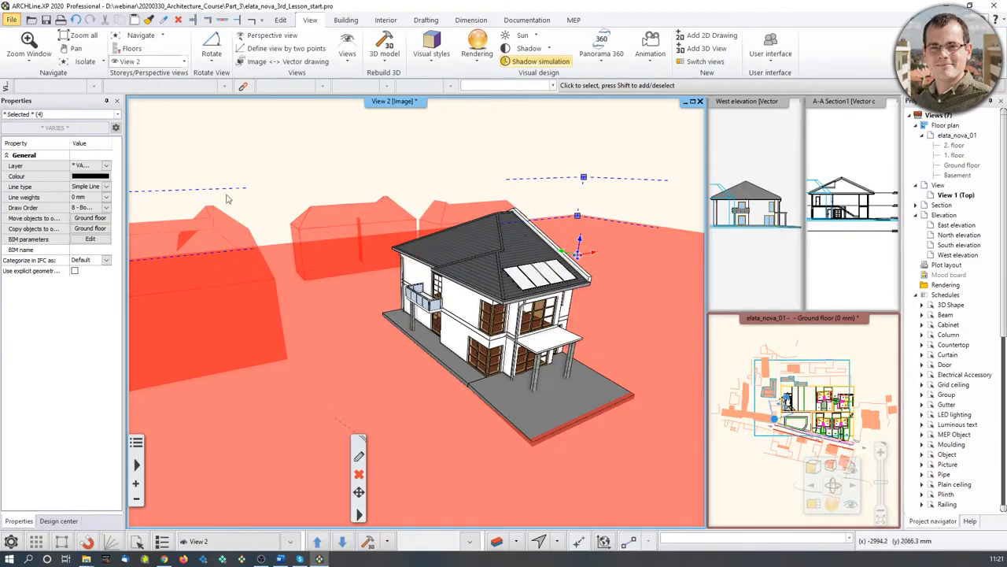
{"action": "left_click", "coordinate": [106, 165]}
{"action": "scroll", "coordinate": [155, 381], "scroll_direction": "down", "scroll_amount": 1}
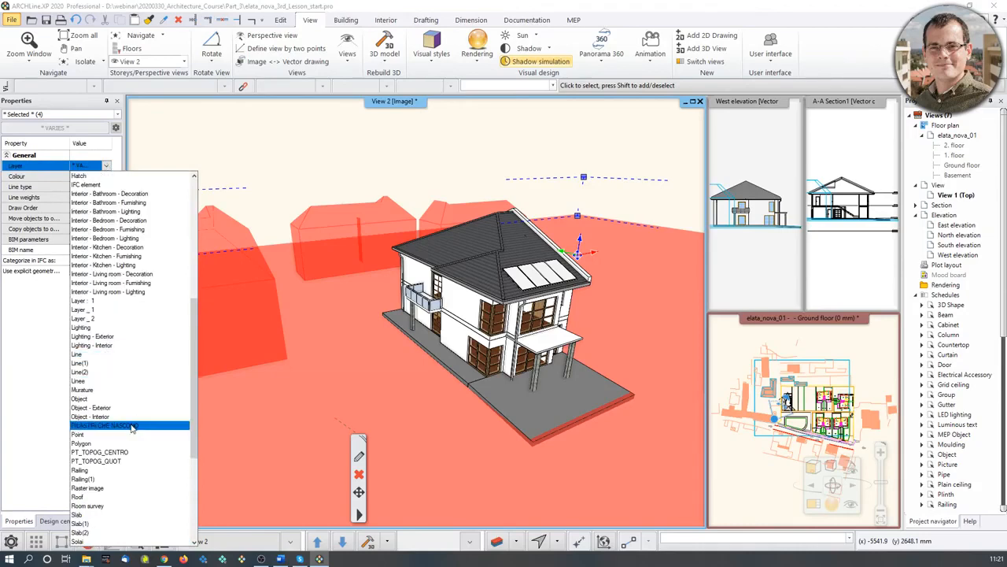
{"action": "scroll", "coordinate": [136, 417], "scroll_direction": "down", "scroll_amount": 2}
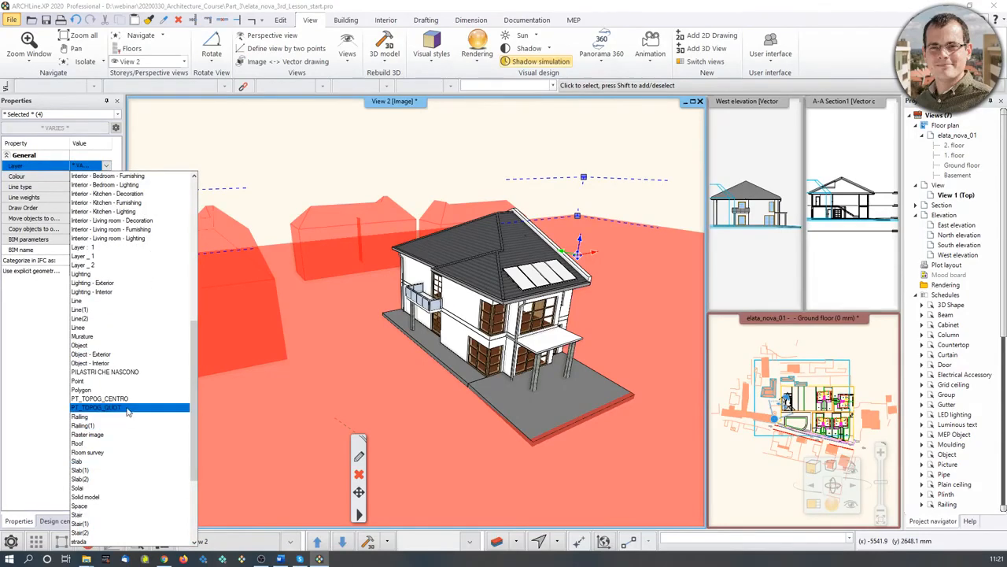
{"action": "key", "text": "s"}
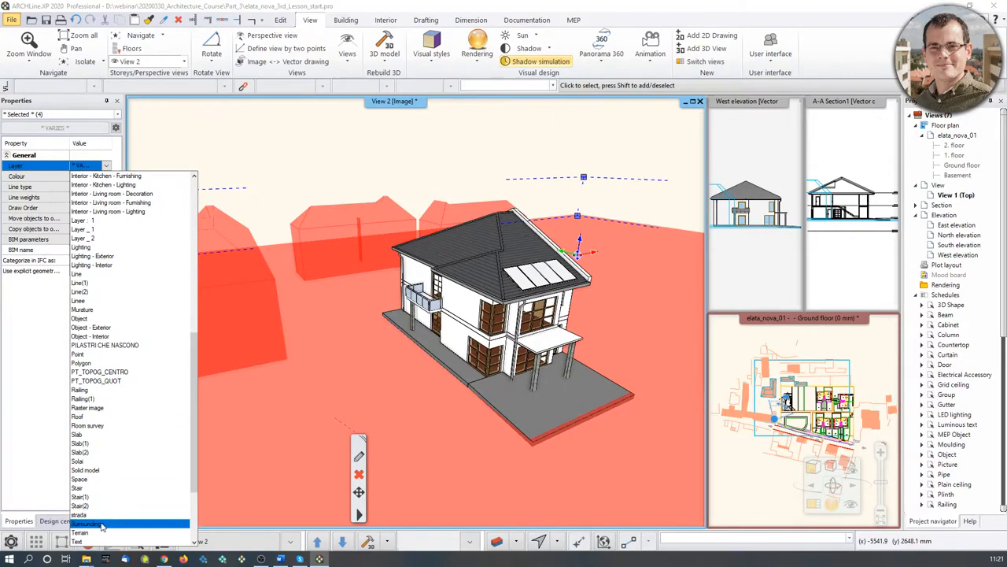
{"action": "left_click", "coordinate": [103, 521]}
{"action": "middle_click_drag", "start_coordinate": [349, 165], "coordinate": [398, 148]}
{"action": "key", "text": "Escape"}
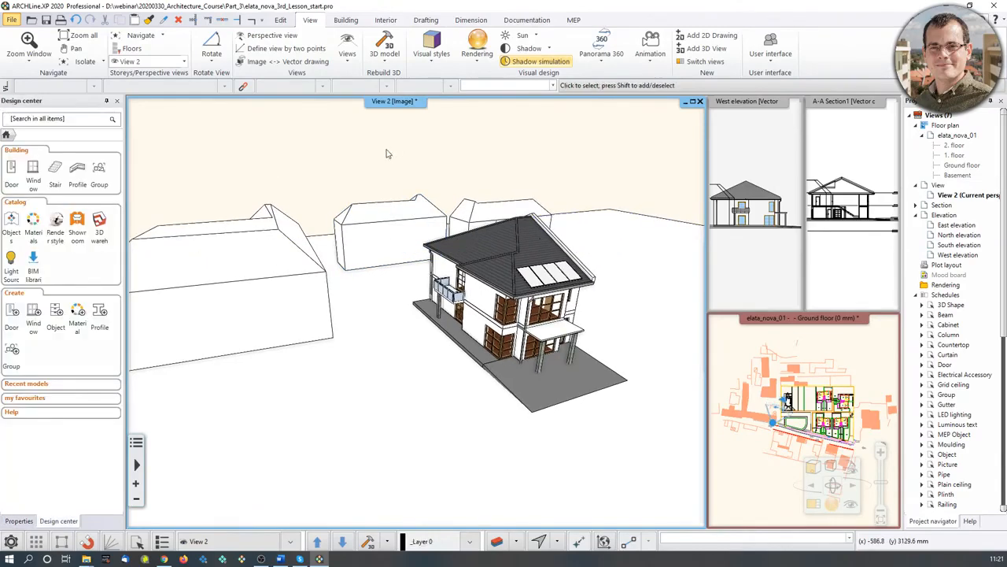
- Turn off the Surroundings layer in Layer walk so the neighbour volumes disappear
{"action": "left_click", "coordinate": [515, 542]}
{"action": "left_click", "coordinate": [539, 482]}
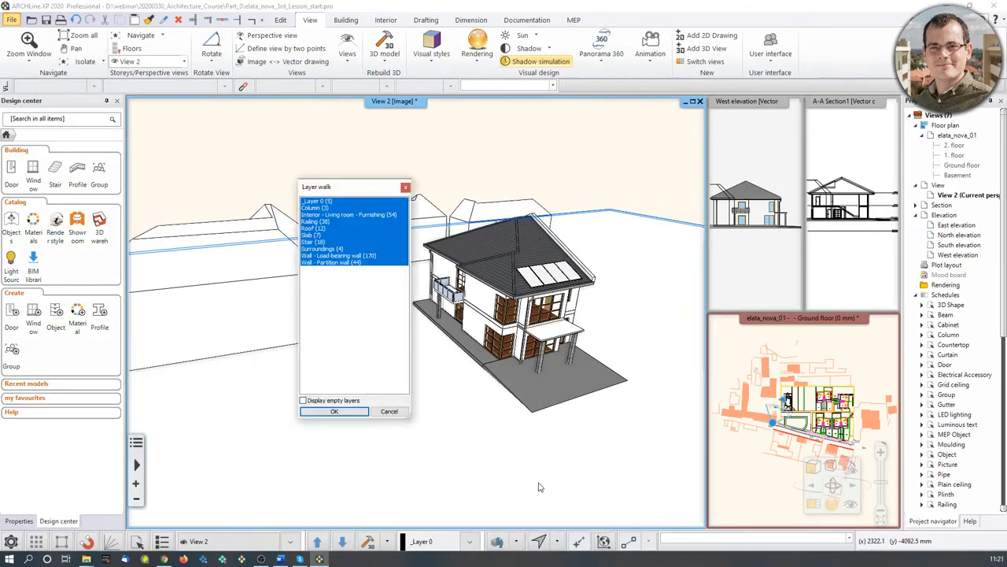
{"action": "left_click", "coordinate": [405, 187]}
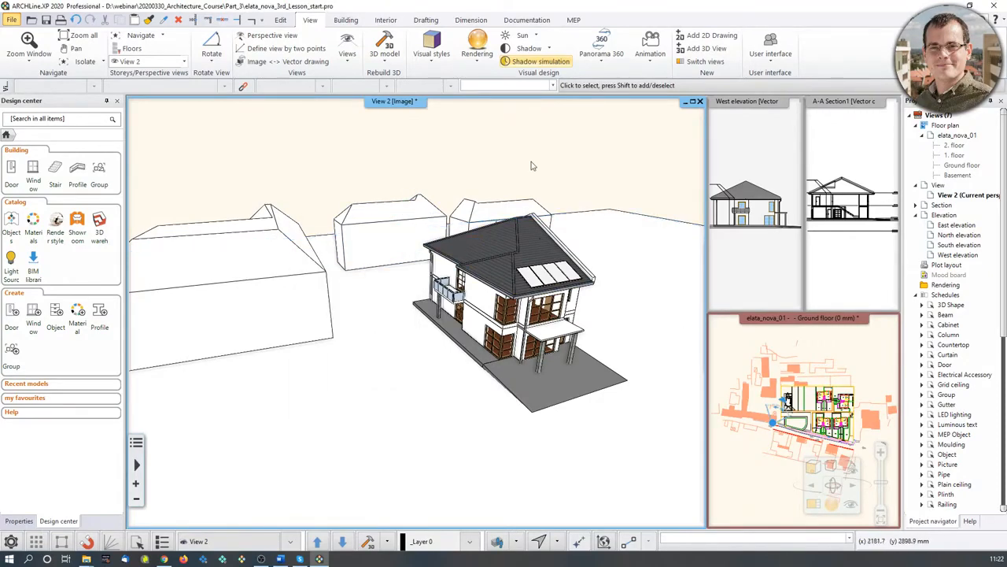
{"action": "left_click", "coordinate": [497, 542]}
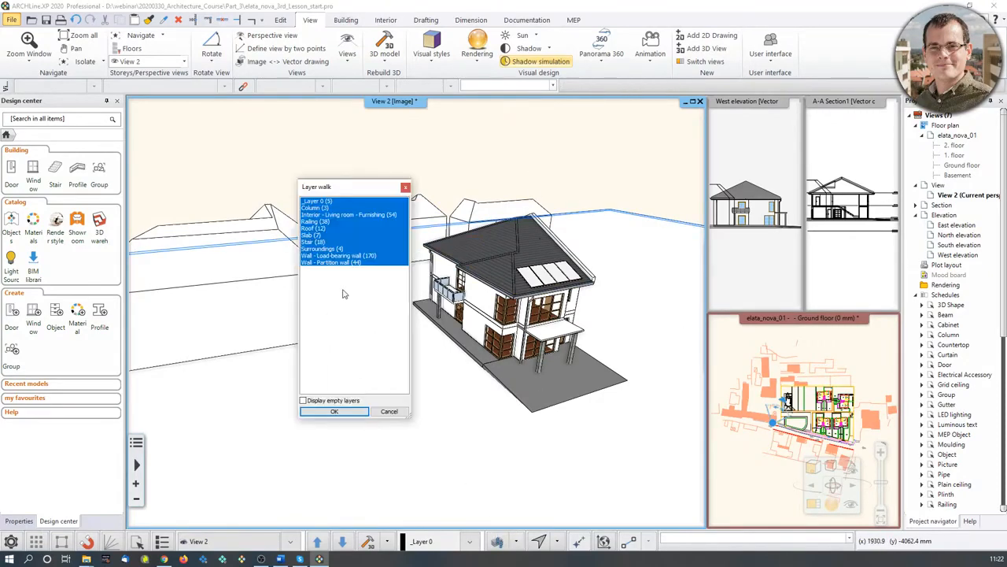
{"action": "left_click", "coordinate": [338, 249], "text": "ctrl"}
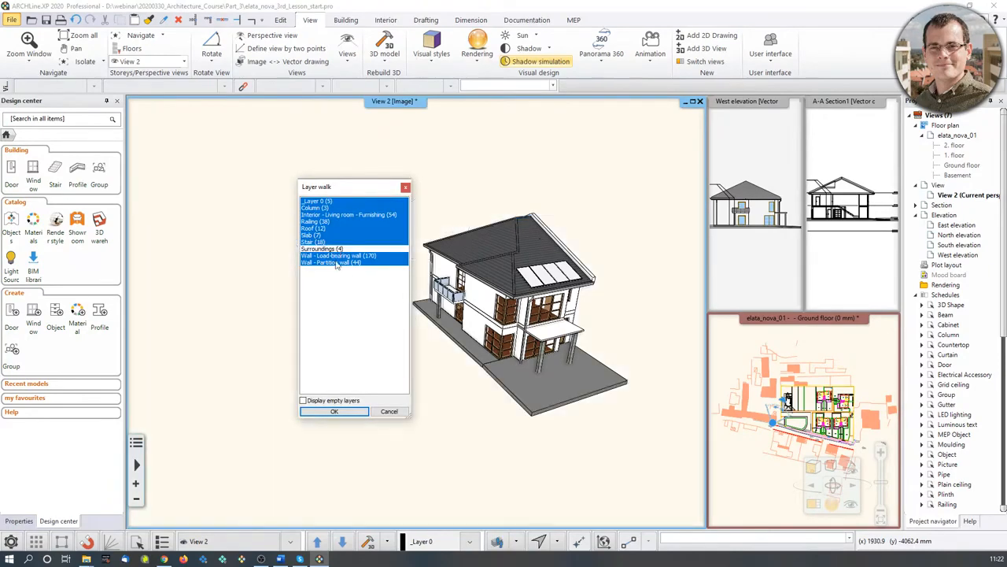
{"action": "left_click", "coordinate": [335, 412]}
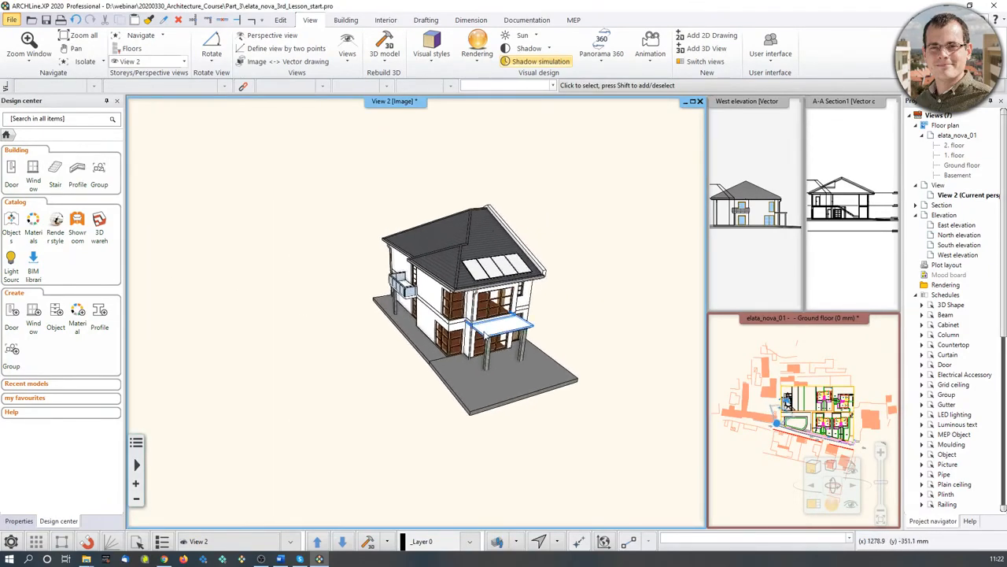
- Recheck the Surroundings layer toggle, leave it hidden, and enlarge the floor plan pane
{"action": "left_click", "coordinate": [497, 541]}
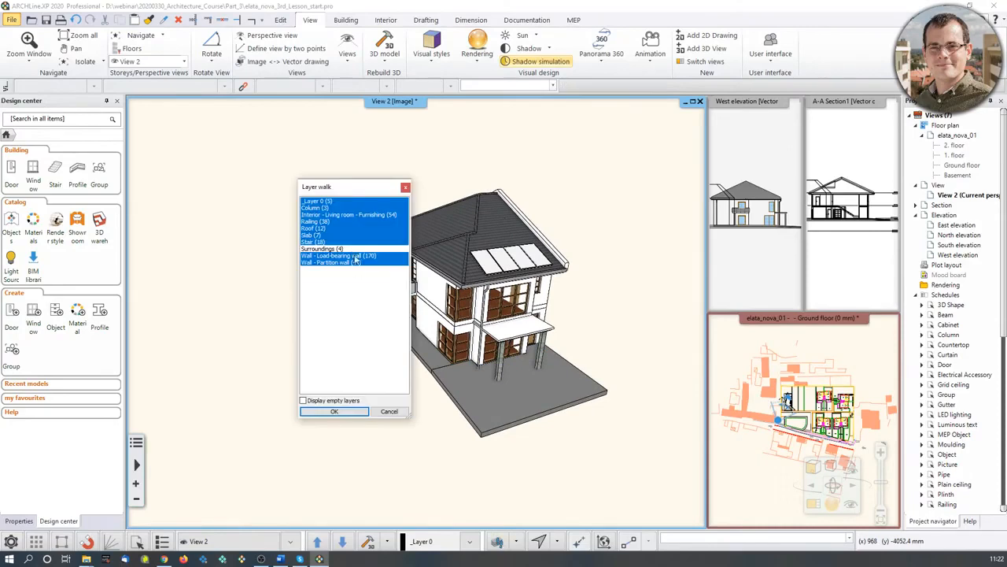
{"action": "left_click", "coordinate": [352, 250], "text": "ctrl"}
{"action": "left_click", "coordinate": [352, 250], "text": "ctrl"}
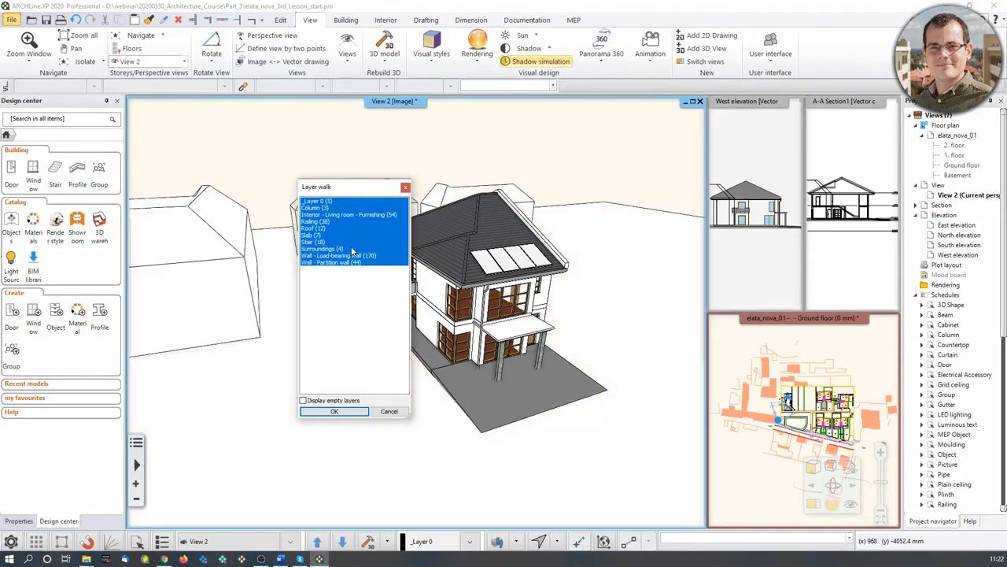
{"action": "left_click", "coordinate": [351, 250], "text": "ctrl"}
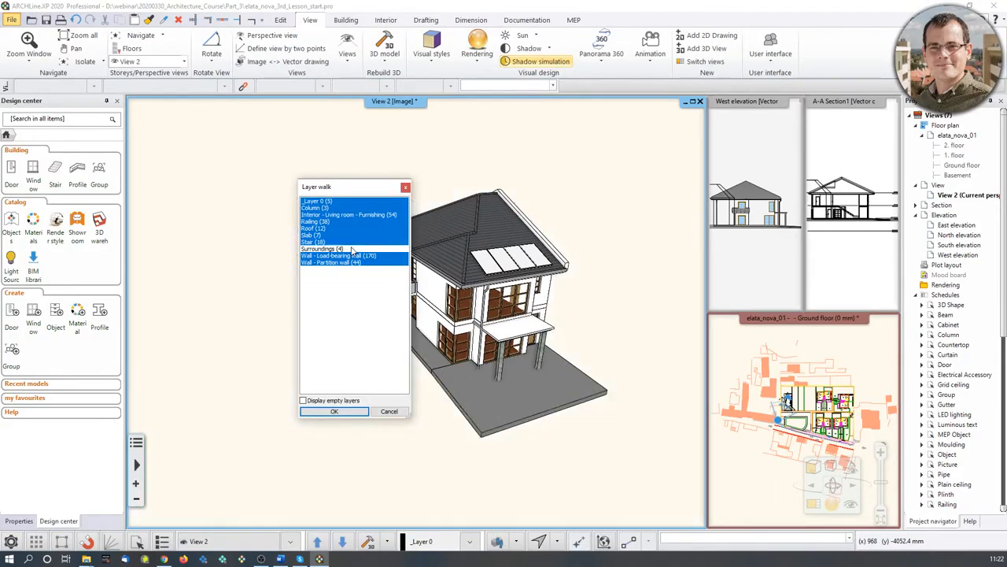
{"action": "left_click", "coordinate": [352, 250], "text": "ctrl"}
{"action": "left_click", "coordinate": [352, 250], "text": "ctrl"}
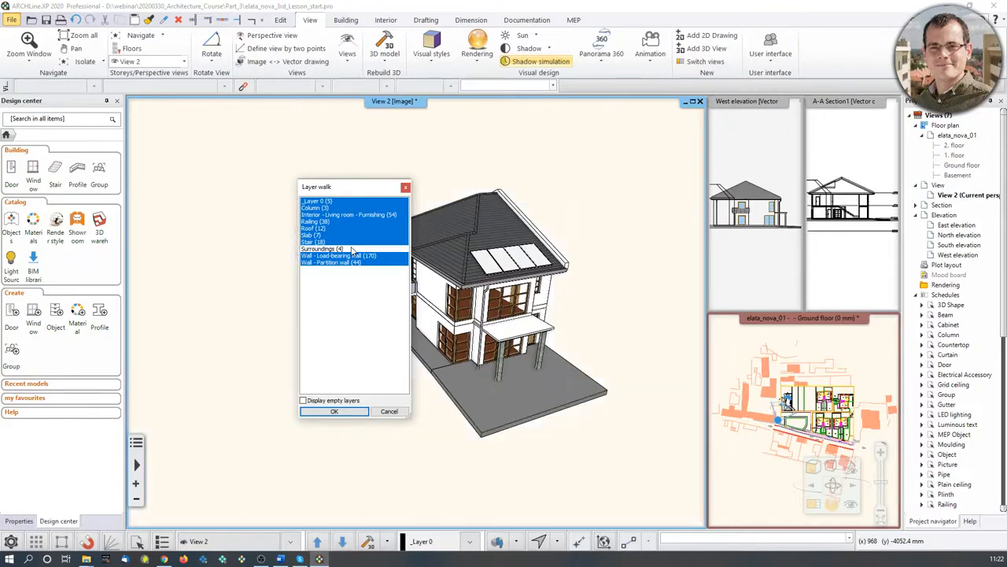
{"action": "left_click", "coordinate": [334, 411]}
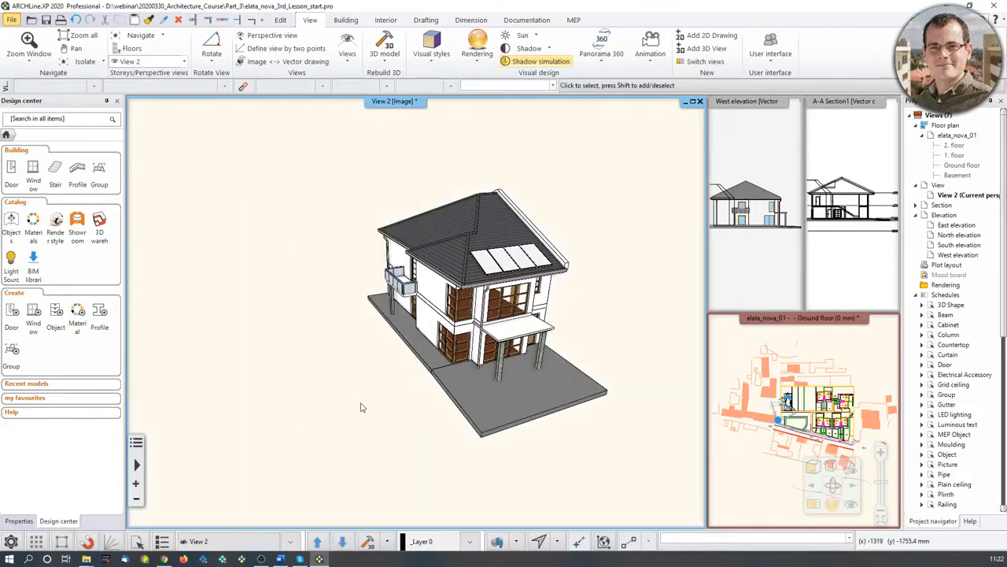
{"action": "left_click", "coordinate": [845, 358]}
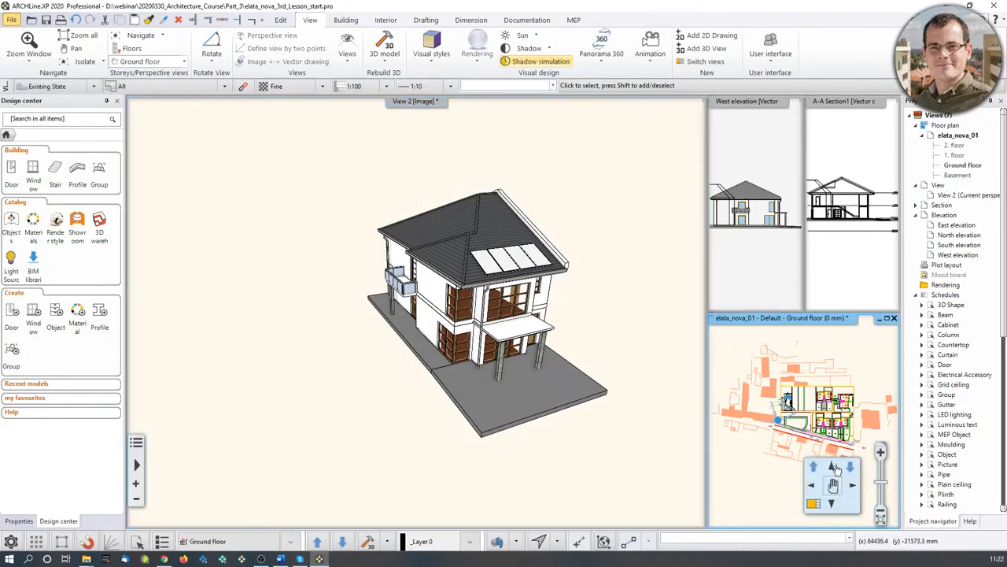
{"action": "left_click", "coordinate": [813, 504]}
- Review the north direction set at 42°, then pan and zoom the ground floor plan
{"action": "scroll", "coordinate": [440, 326], "scroll_direction": "up", "scroll_amount": 5}
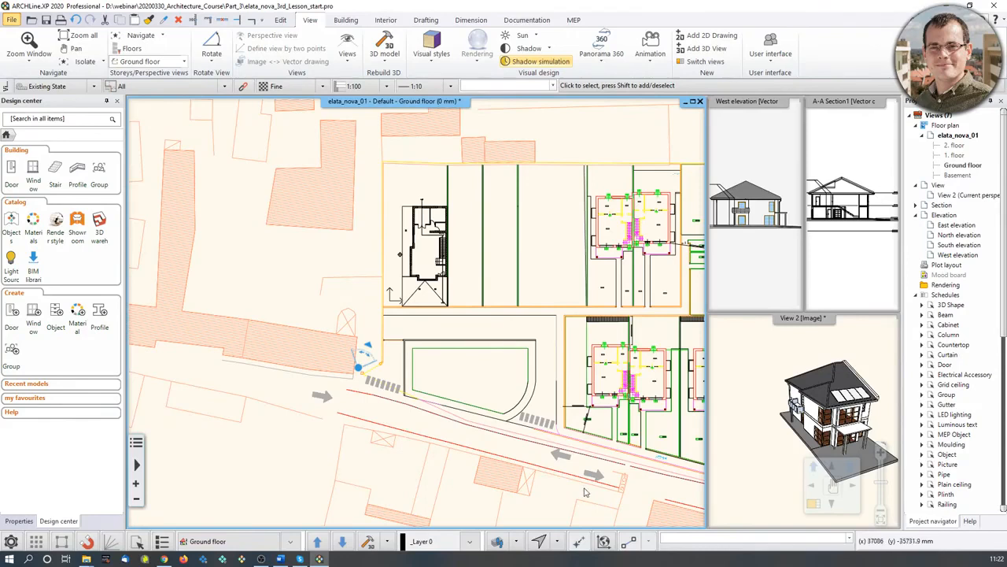
{"action": "left_click", "coordinate": [539, 541]}
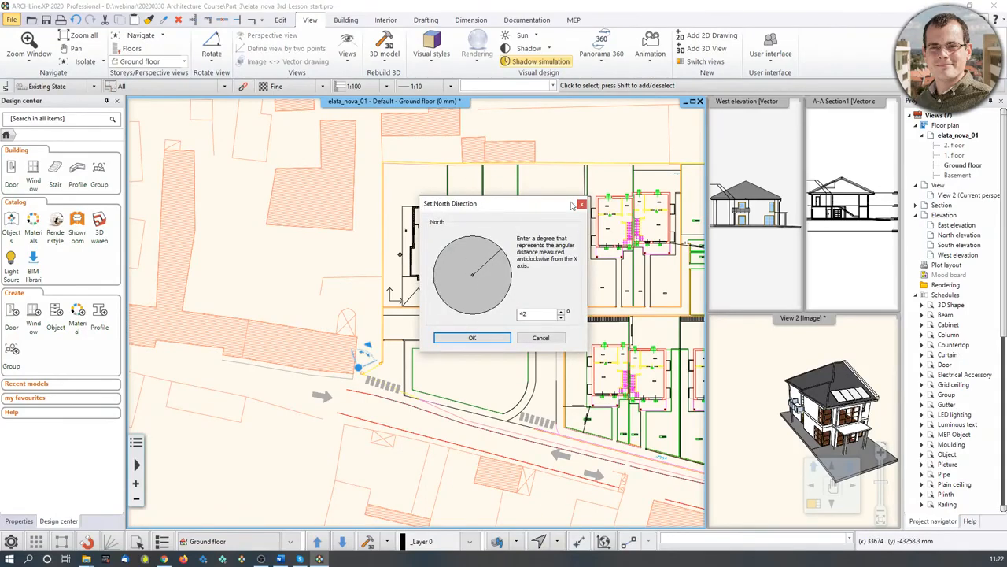
{"action": "left_click_drag", "start_coordinate": [553, 205], "coordinate": [730, 172]}
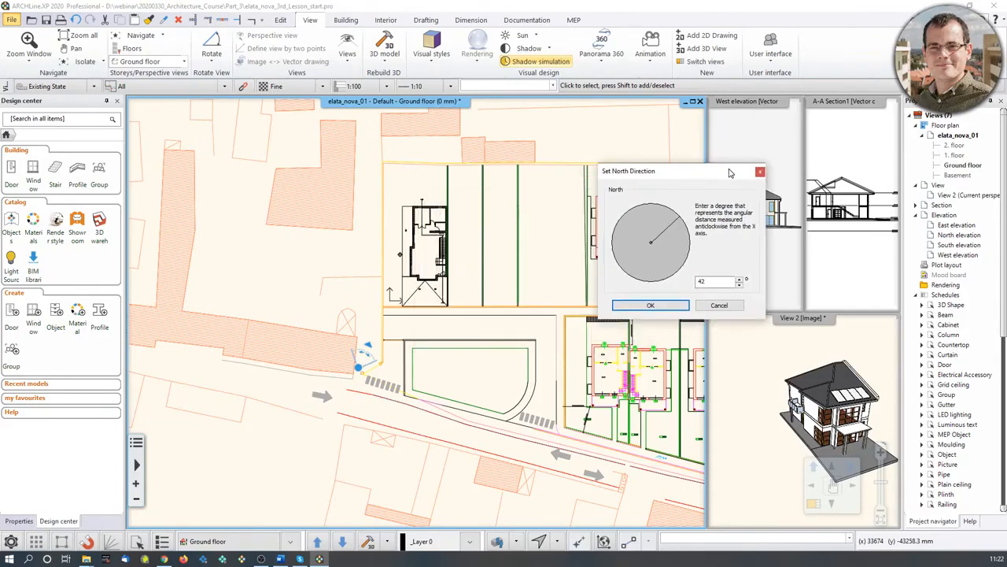
{"action": "left_click", "coordinate": [759, 172]}
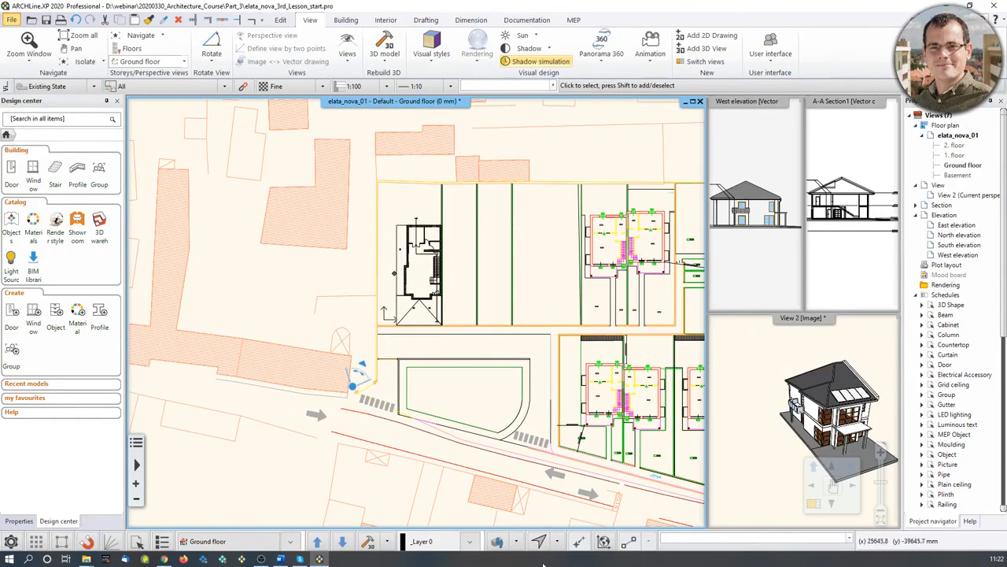
{"action": "middle_click_drag", "start_coordinate": [500, 436], "coordinate": [486, 416]}
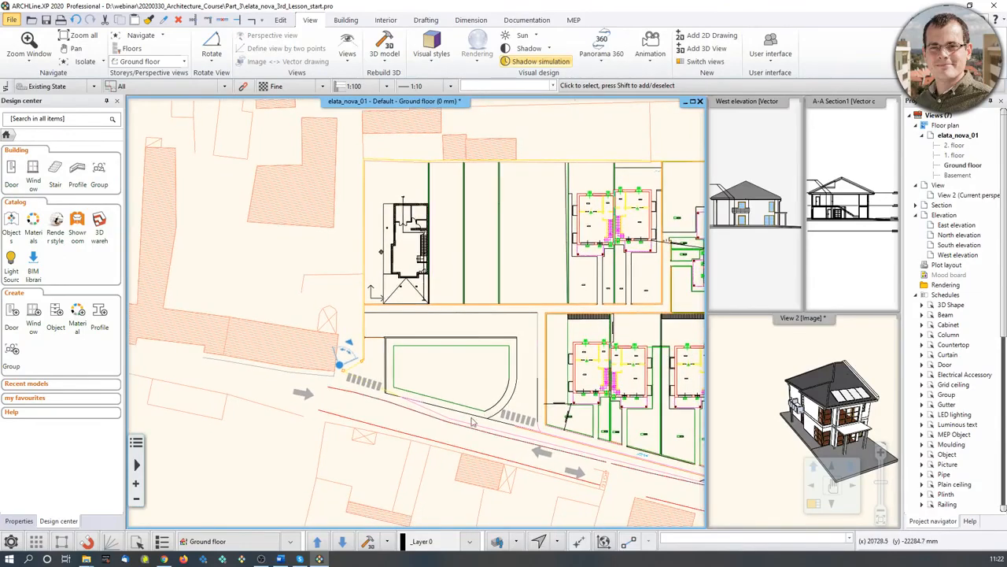
{"action": "scroll", "coordinate": [327, 289], "scroll_direction": "up", "scroll_amount": 3}
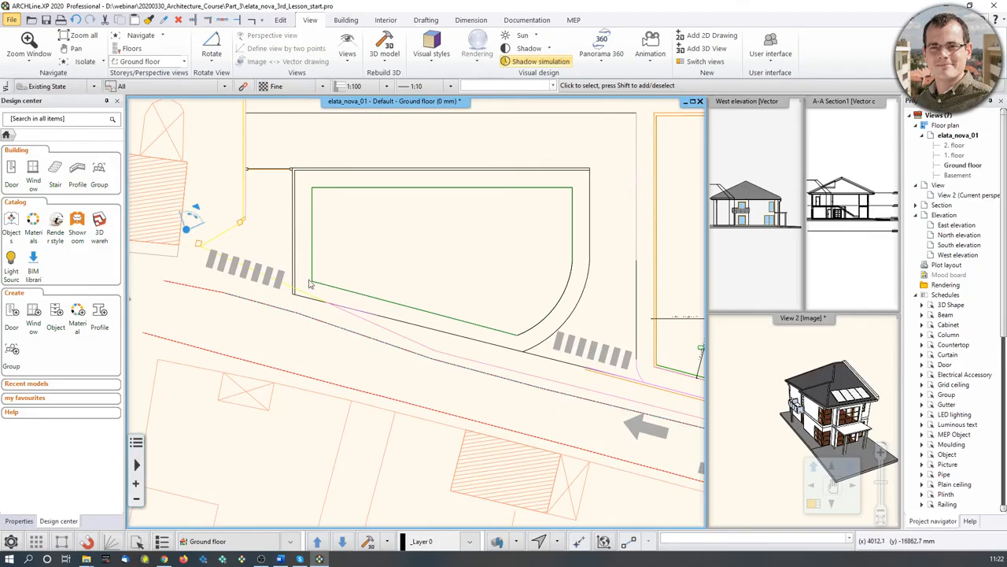
{"action": "scroll", "coordinate": [488, 272], "scroll_direction": "down", "scroll_amount": 2}
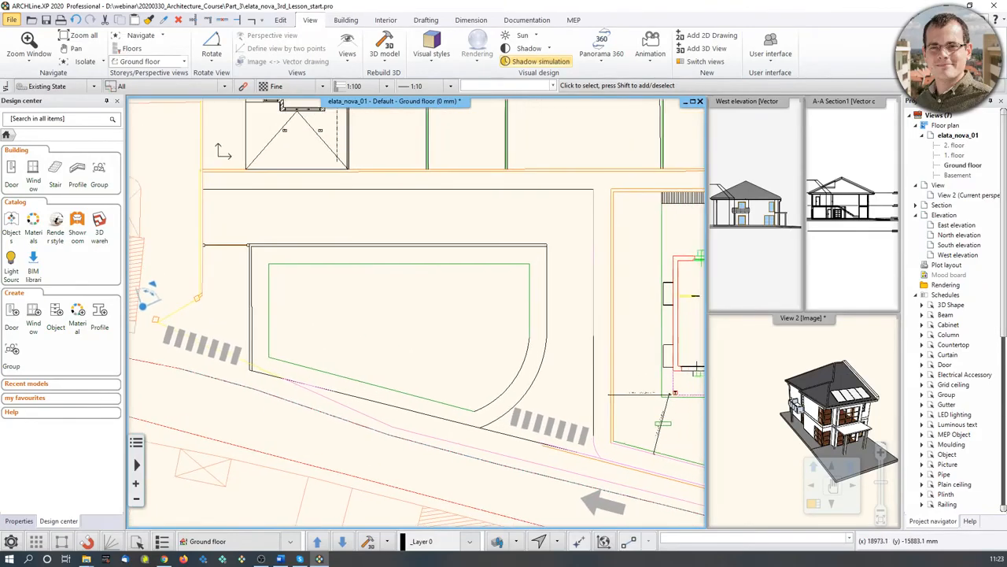
- Rotate the plan view about the green line's endpoint so the street runs horizontally
{"action": "left_click", "coordinate": [217, 60]}
{"action": "left_click", "coordinate": [230, 80]}
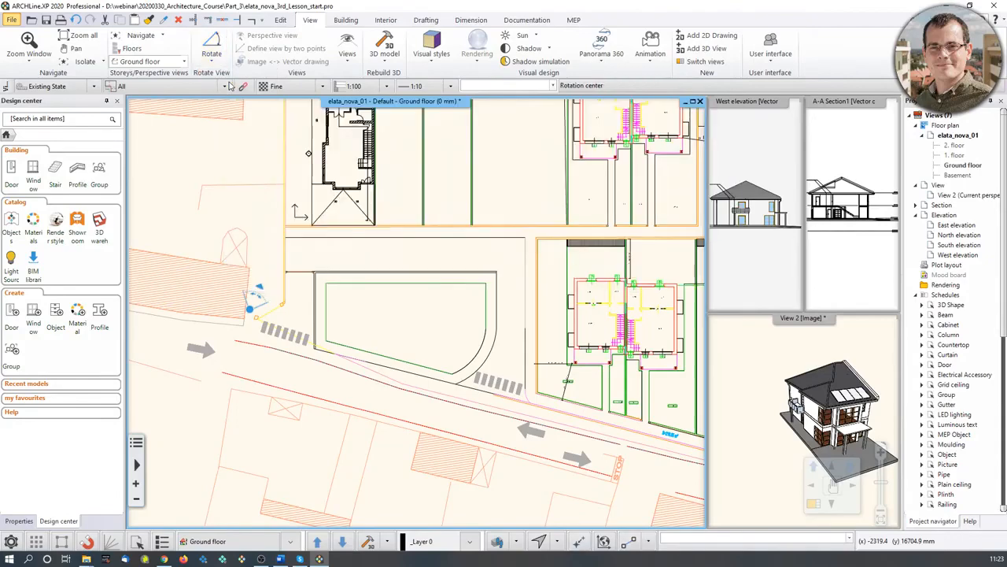
{"action": "scroll", "coordinate": [366, 358], "scroll_direction": "up", "scroll_amount": 3}
{"action": "scroll", "coordinate": [335, 317], "scroll_direction": "up", "scroll_amount": 1}
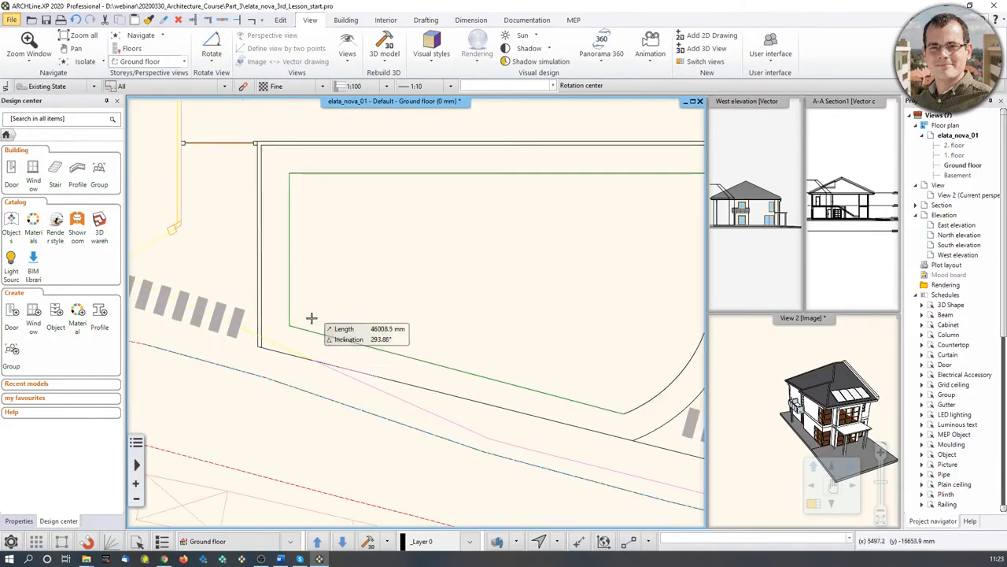
{"action": "left_click", "coordinate": [290, 325]}
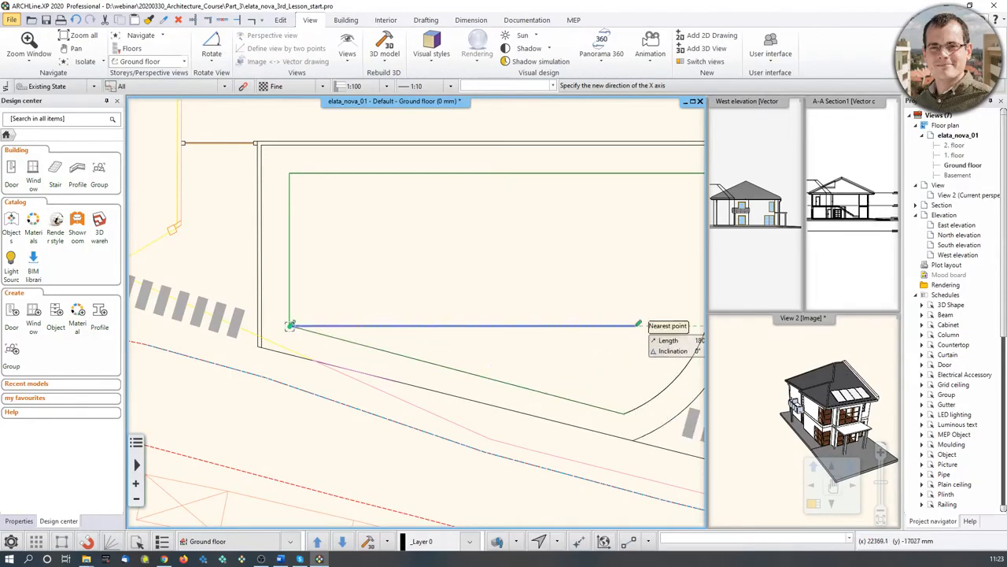
{"action": "left_click", "coordinate": [616, 410]}
{"action": "scroll", "coordinate": [573, 322], "scroll_direction": "down", "scroll_amount": 5}
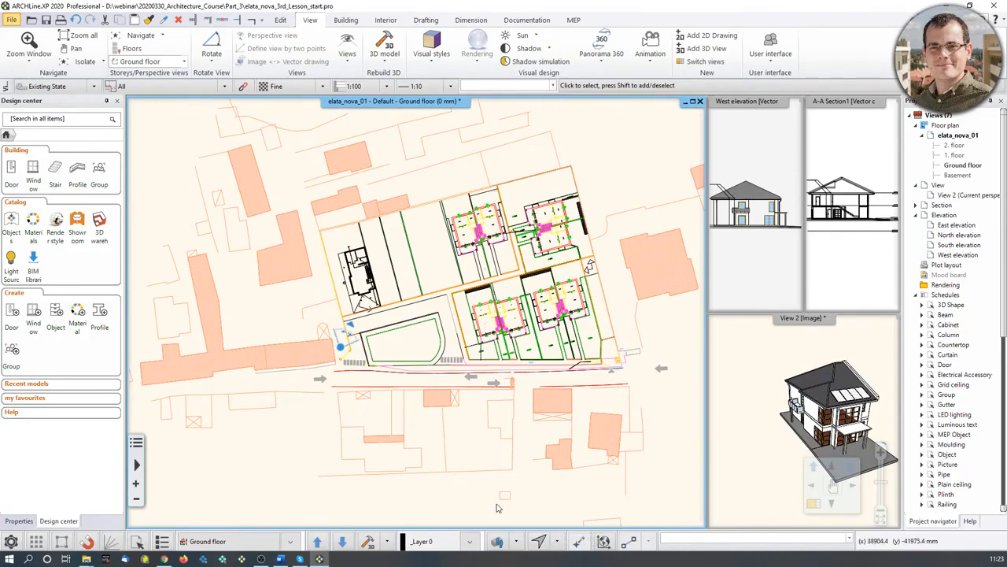
{"action": "scroll", "coordinate": [430, 374], "scroll_direction": "up", "scroll_amount": 1}
{"action": "scroll", "coordinate": [417, 368], "scroll_direction": "up", "scroll_amount": 3}
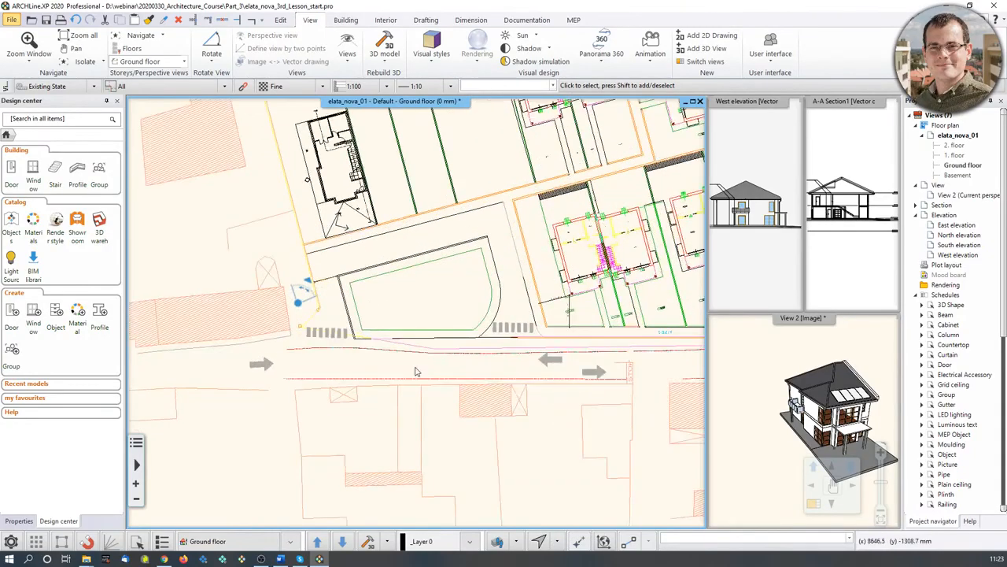
{"action": "scroll", "coordinate": [488, 325], "scroll_direction": "down", "scroll_amount": 4}
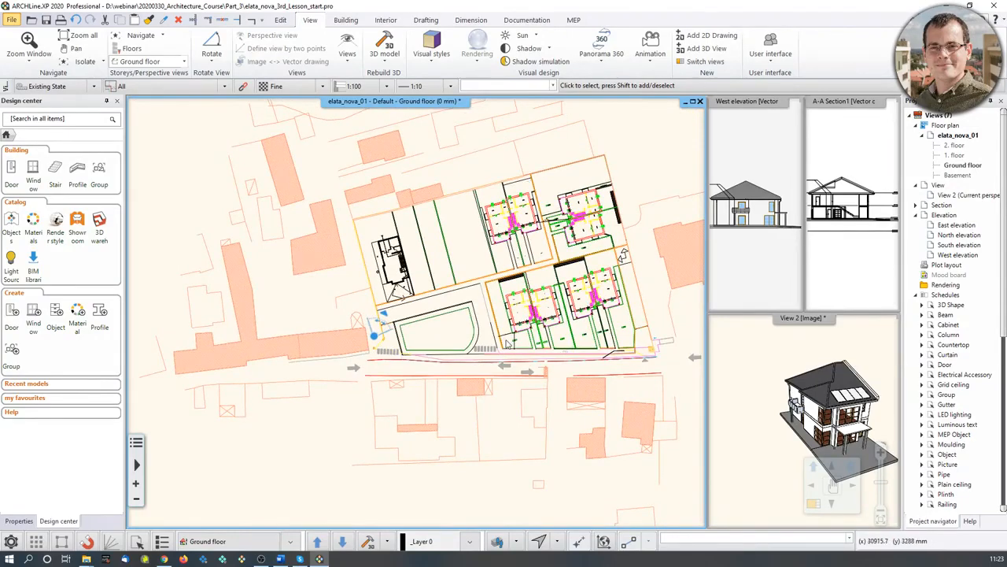
{"action": "scroll", "coordinate": [503, 345], "scroll_direction": "up", "scroll_amount": 2}
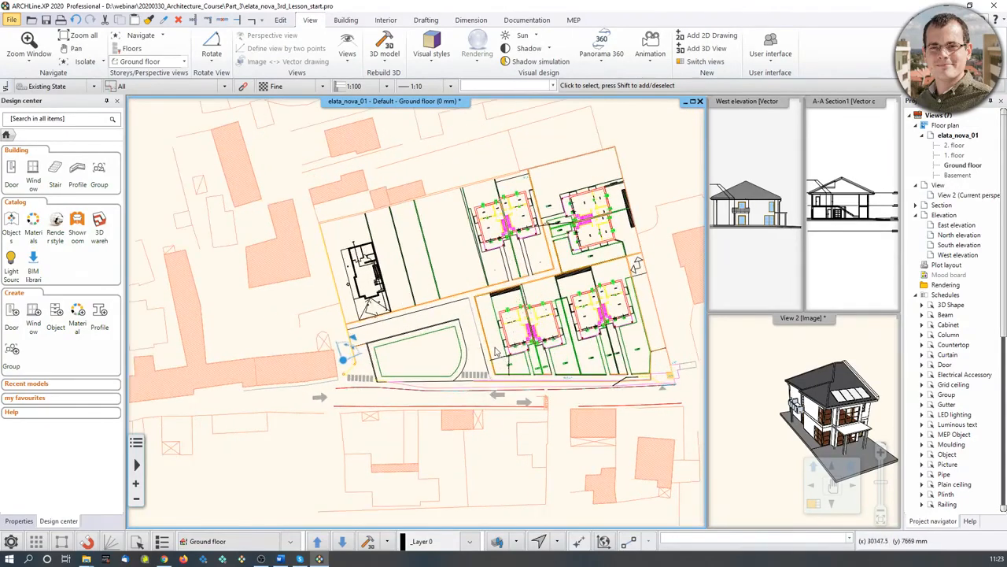
- Use Rotate > Swap to toggle between the original and rotated plan orientations
{"action": "left_click", "coordinate": [212, 61]}
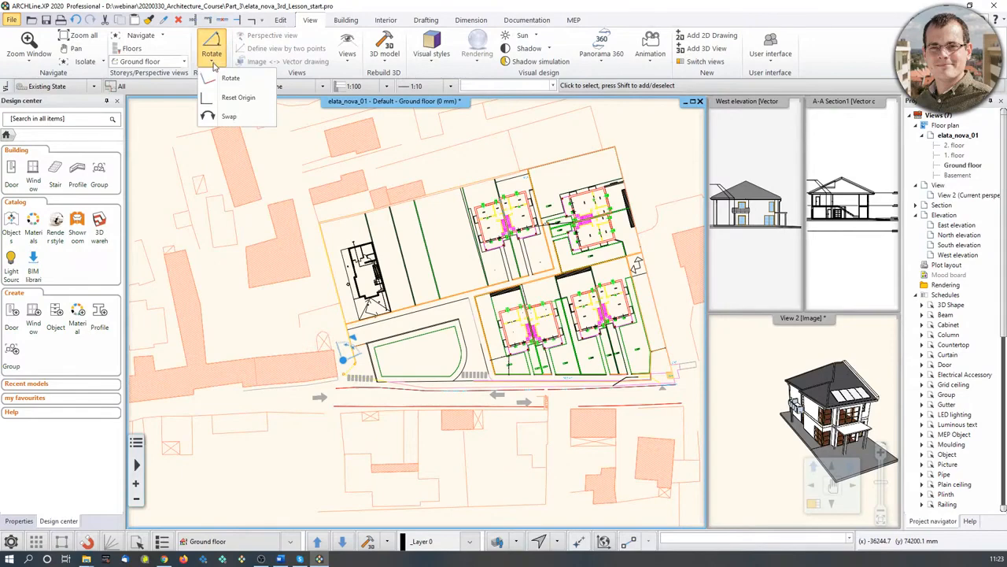
{"action": "left_click", "coordinate": [227, 118]}
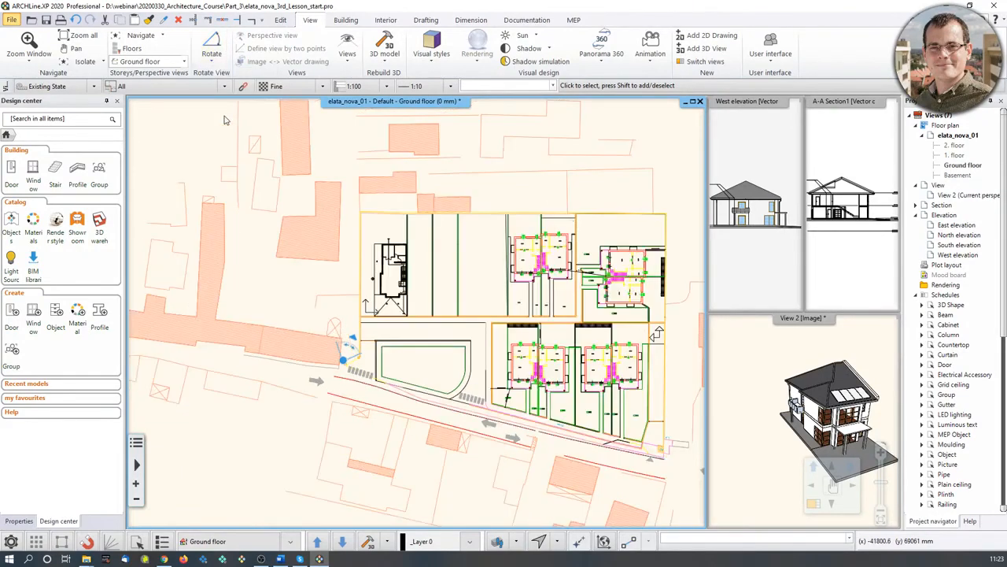
{"action": "left_click", "coordinate": [216, 68]}
{"action": "left_click", "coordinate": [225, 118]}
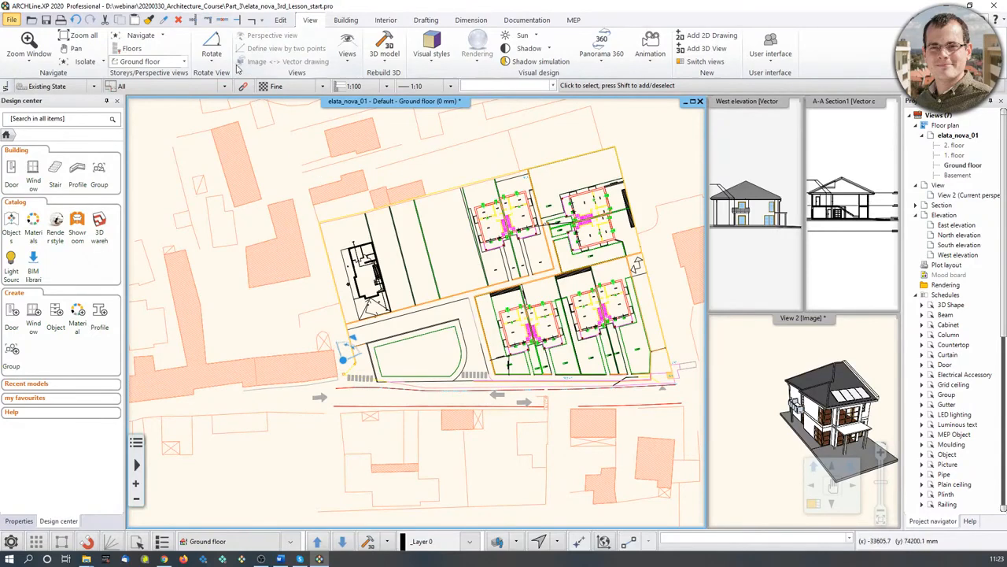
{"action": "left_click", "coordinate": [210, 67]}
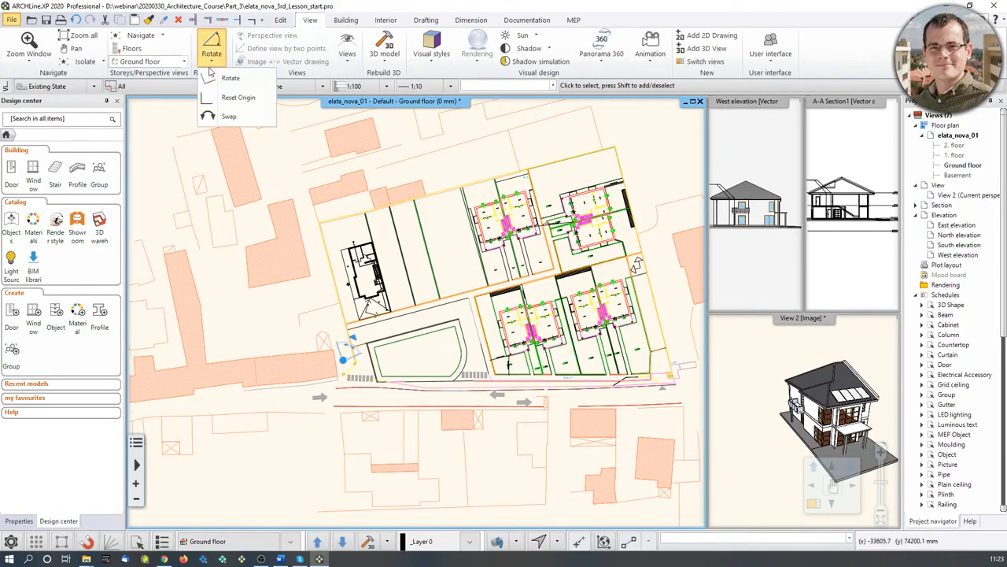
- Assign Ctrl+Shift+R to View Rotate/Swap and use it to straighten the plan again
{"action": "right_click", "coordinate": [227, 118]}
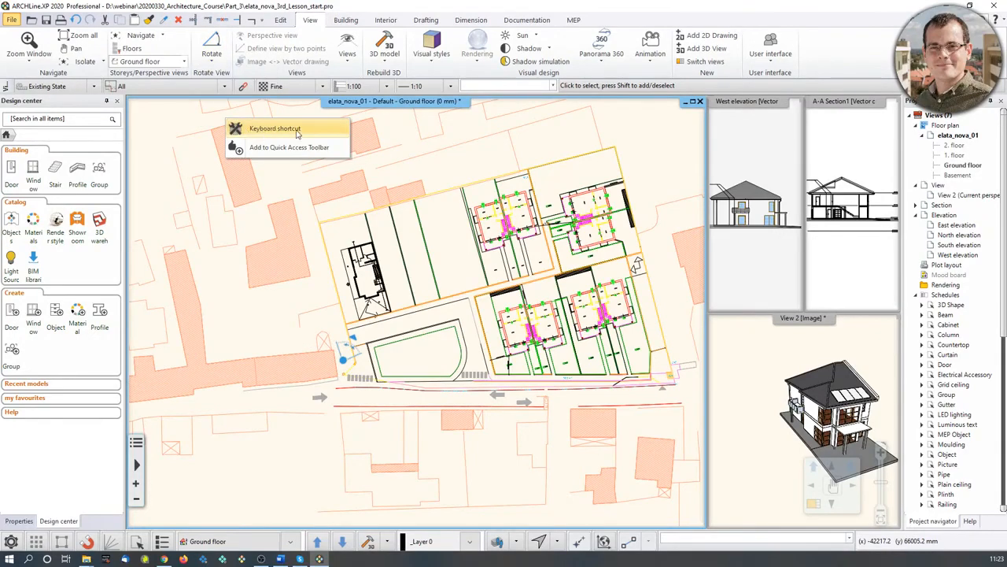
{"action": "left_click", "coordinate": [253, 130]}
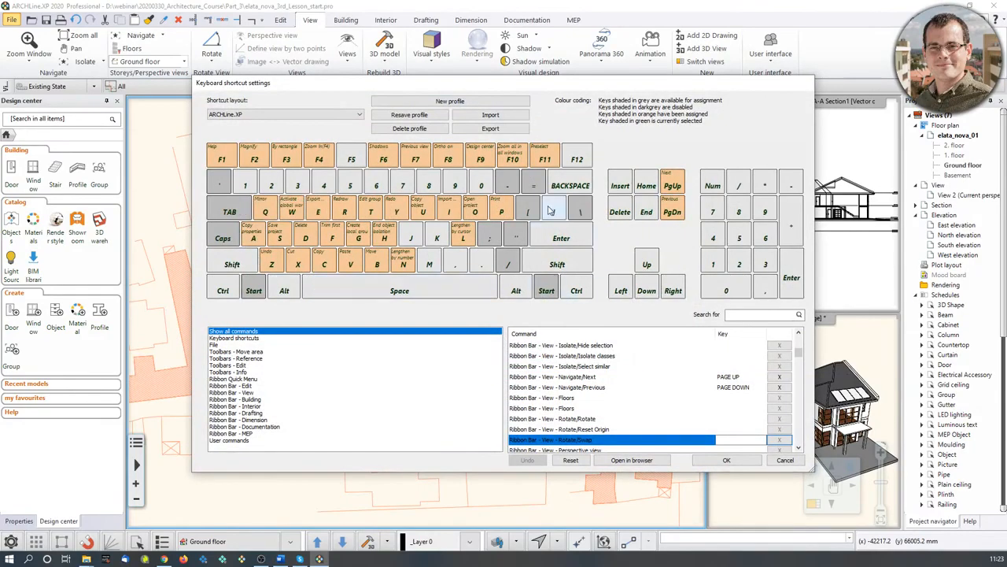
{"action": "mouse_move", "coordinate": [495, 214]}
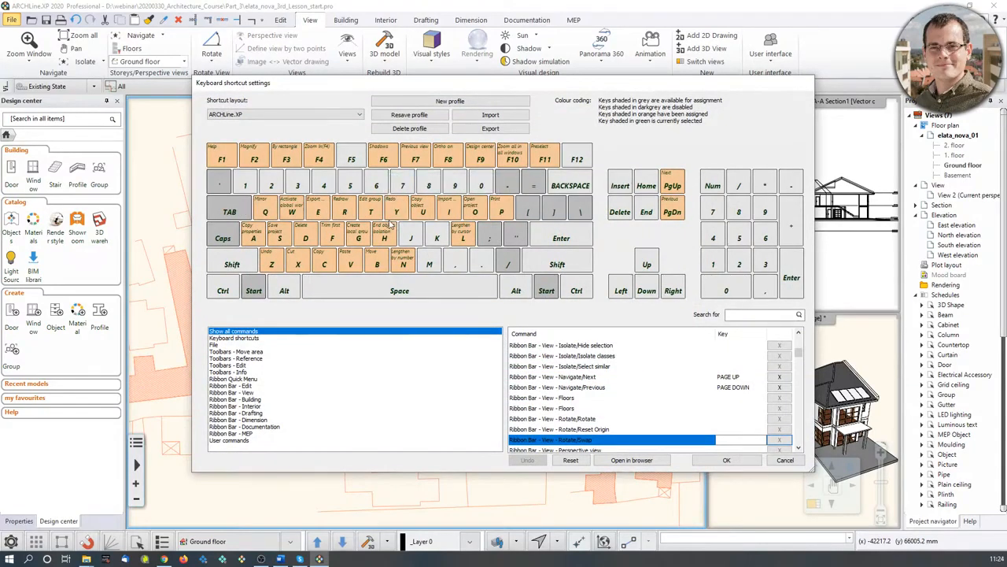
{"action": "mouse_move", "coordinate": [387, 224]}
{"action": "left_click", "coordinate": [224, 288]}
{"action": "left_click", "coordinate": [232, 264]}
{"action": "mouse_move", "coordinate": [354, 219]}
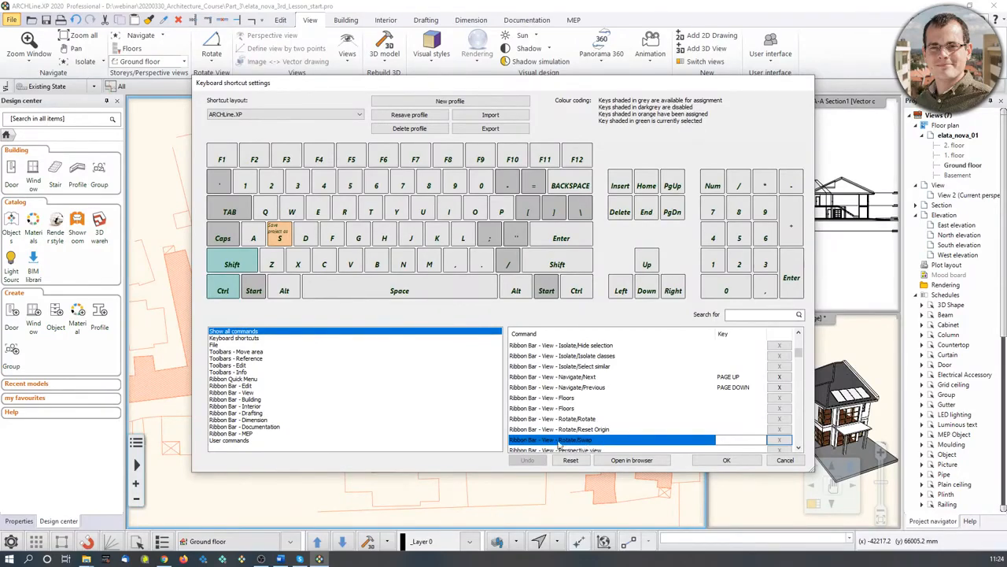
{"action": "left_click", "coordinate": [748, 440]}
{"action": "left_click", "coordinate": [730, 461]}
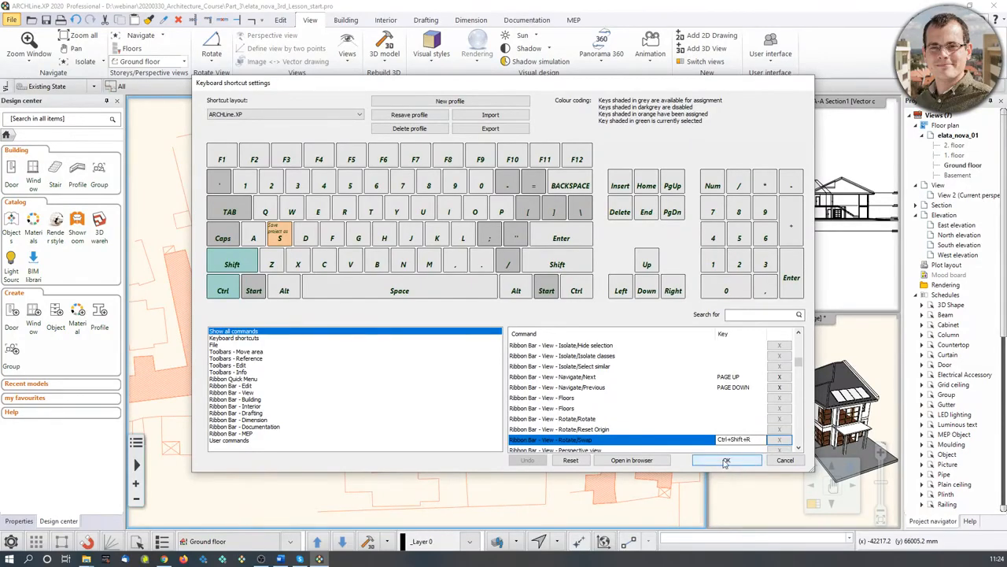
{"action": "left_click", "coordinate": [785, 461]}
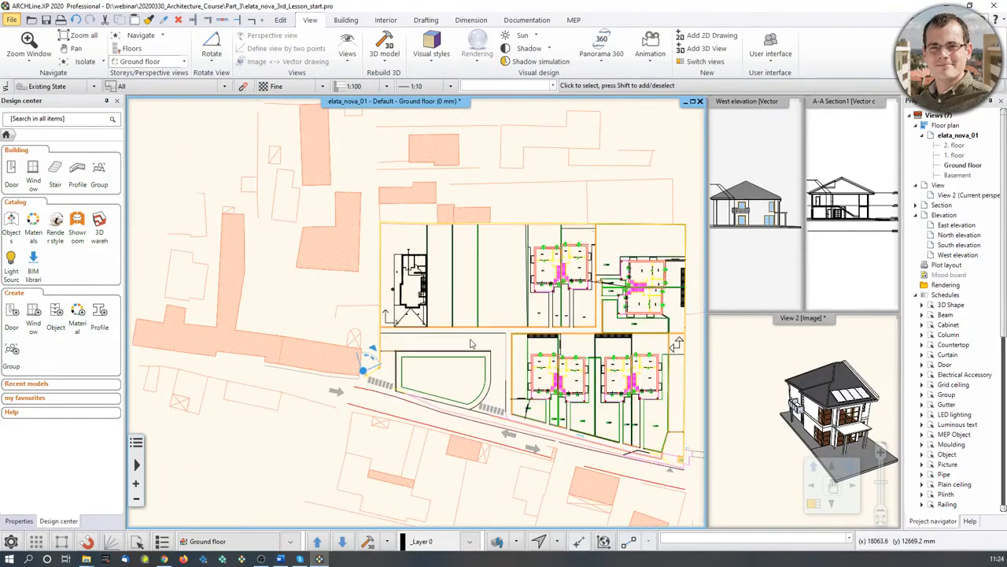
{"action": "key", "text": "ctrl+shift+r"}
{"action": "key", "text": "ctrl+shift+r"}
{"action": "key", "text": "ctrl+shift+r"}
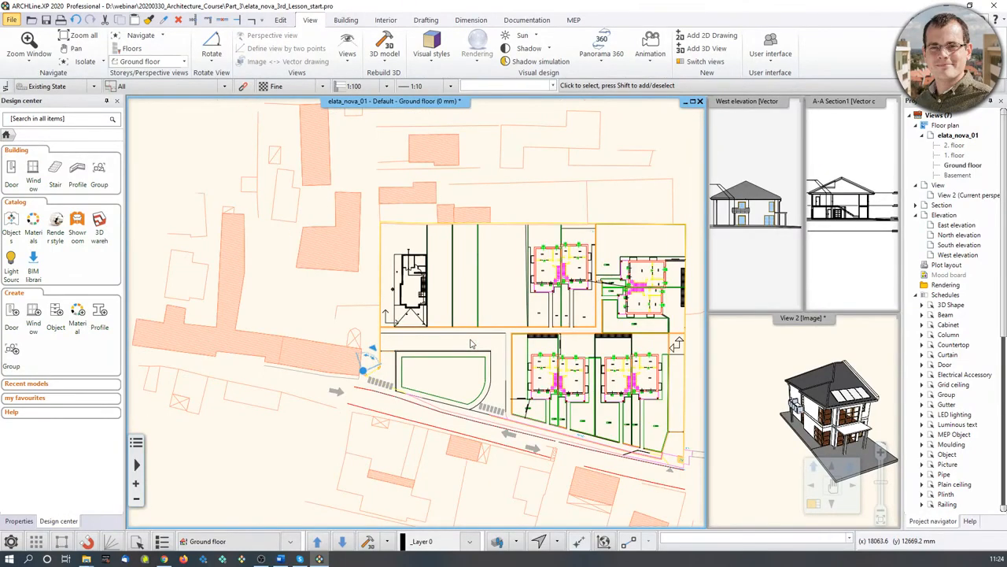
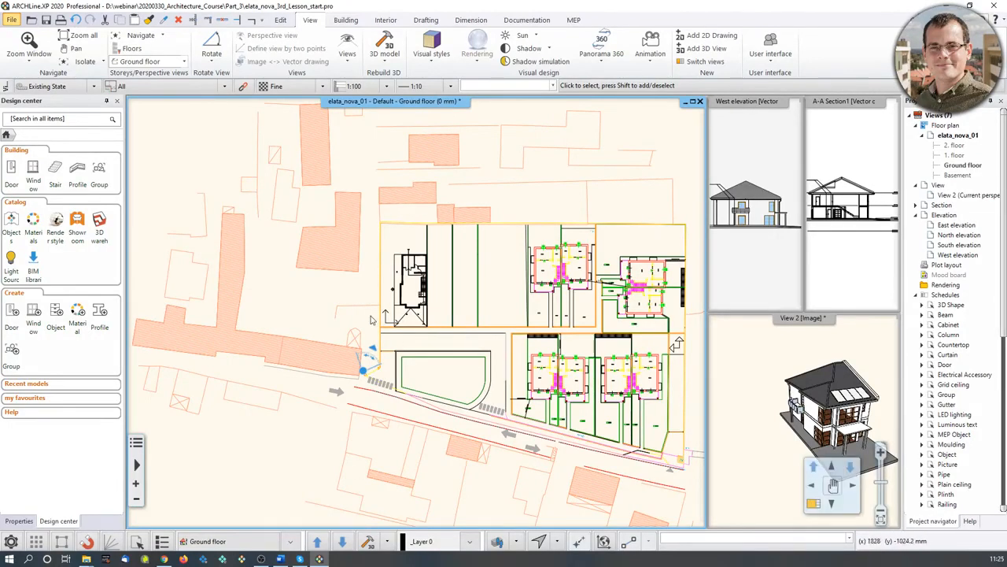
- Hide the site and neighbouring plot layers with the 2D layer filter, leaving only the house plan
{"action": "scroll", "coordinate": [370, 220], "scroll_direction": "up", "scroll_amount": 3}
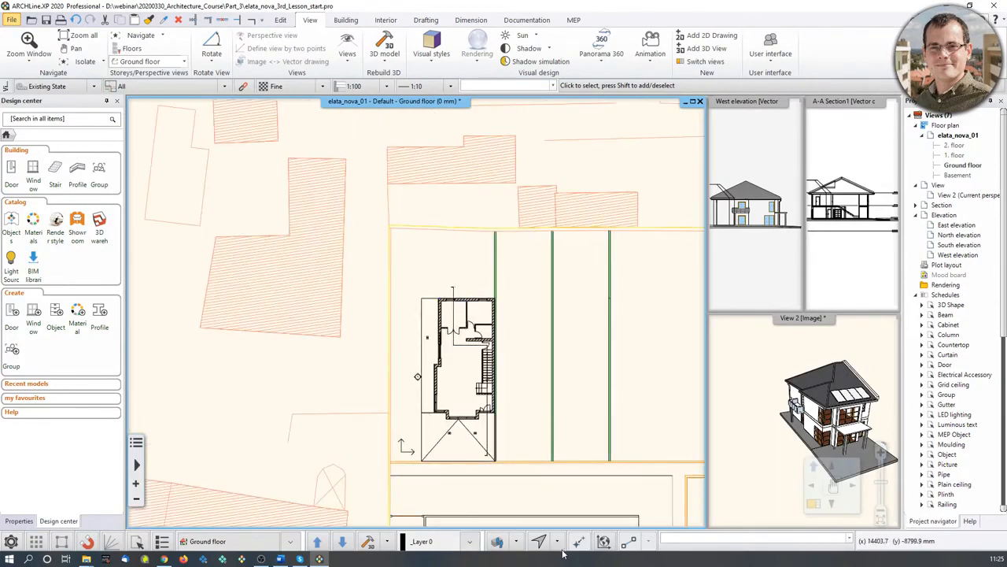
{"action": "right_click", "coordinate": [518, 536]}
{"action": "left_click", "coordinate": [517, 440]}
{"action": "right_click", "coordinate": [536, 199]}
{"action": "left_click", "coordinate": [563, 227]}
{"action": "left_click", "coordinate": [519, 442]}
{"action": "scroll", "coordinate": [521, 439], "scroll_direction": "up", "scroll_amount": 3}
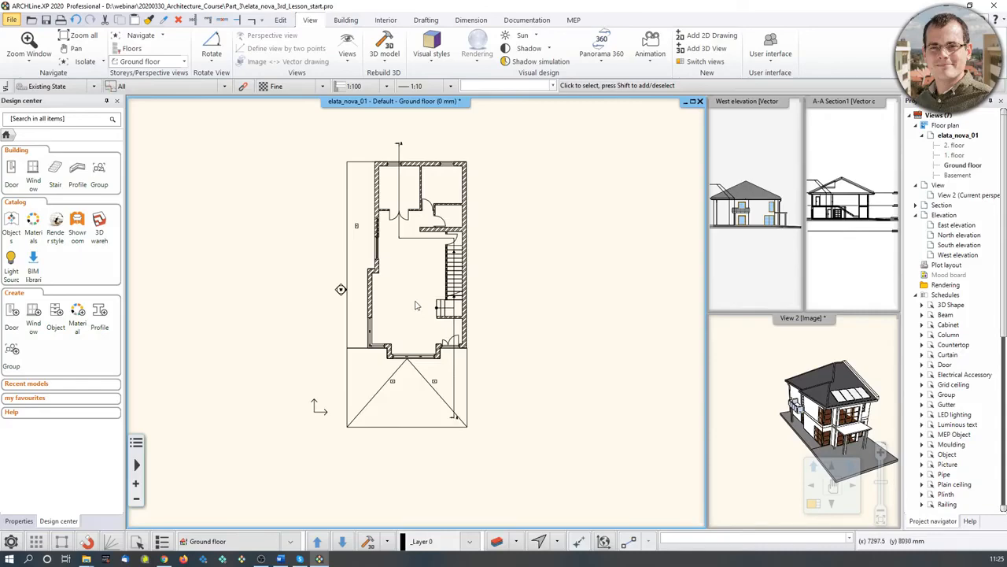
- Offset the west elevation view line left, closer to the house, and regenerate the elevation
{"action": "left_click", "coordinate": [342, 289]}
{"action": "scroll", "coordinate": [281, 280], "scroll_direction": "up", "scroll_amount": 3}
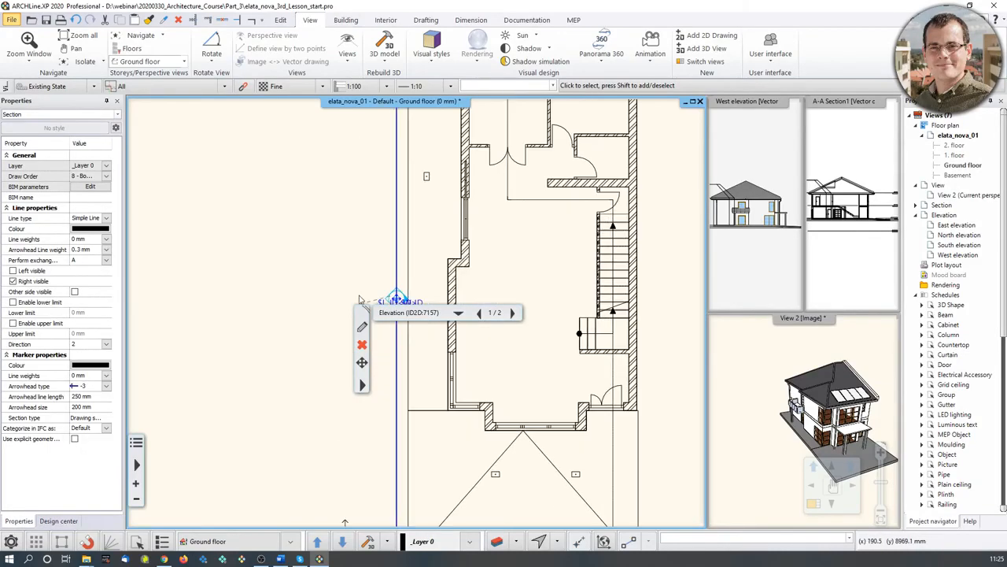
{"action": "scroll", "coordinate": [410, 297], "scroll_direction": "down", "scroll_amount": 3}
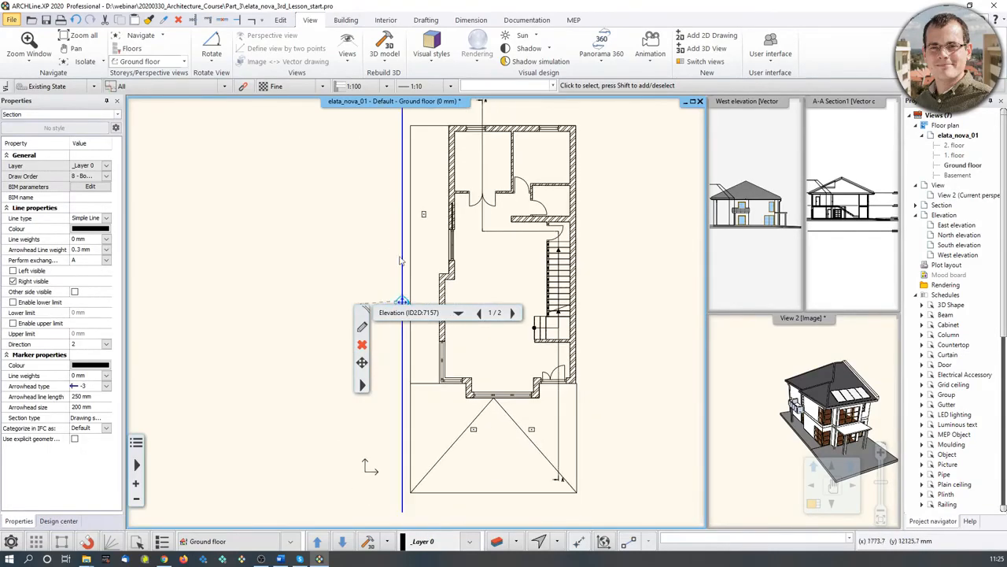
{"action": "left_click", "coordinate": [482, 223]}
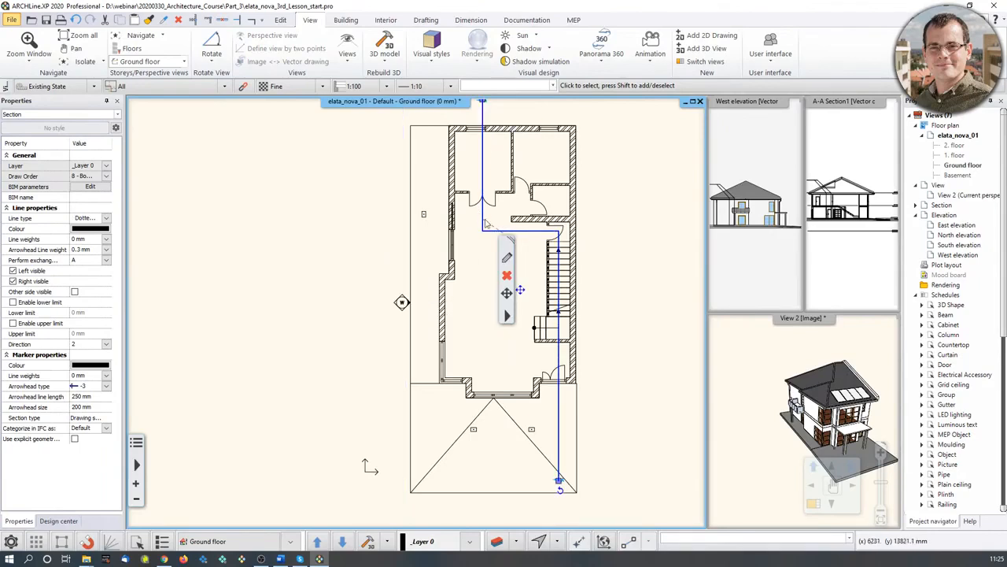
{"action": "left_click", "coordinate": [401, 304]}
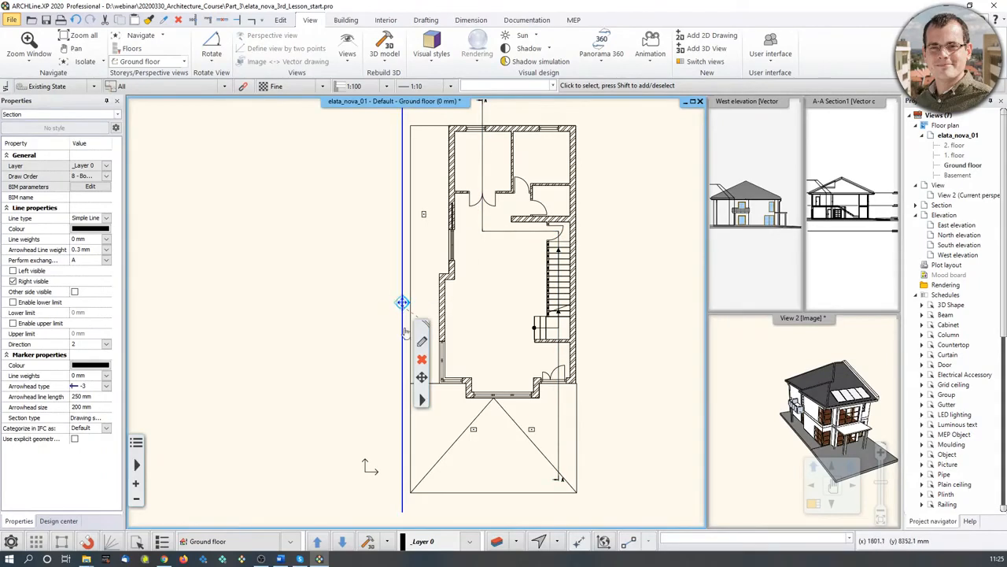
{"action": "right_click", "coordinate": [402, 327]}
{"action": "left_click", "coordinate": [446, 334]}
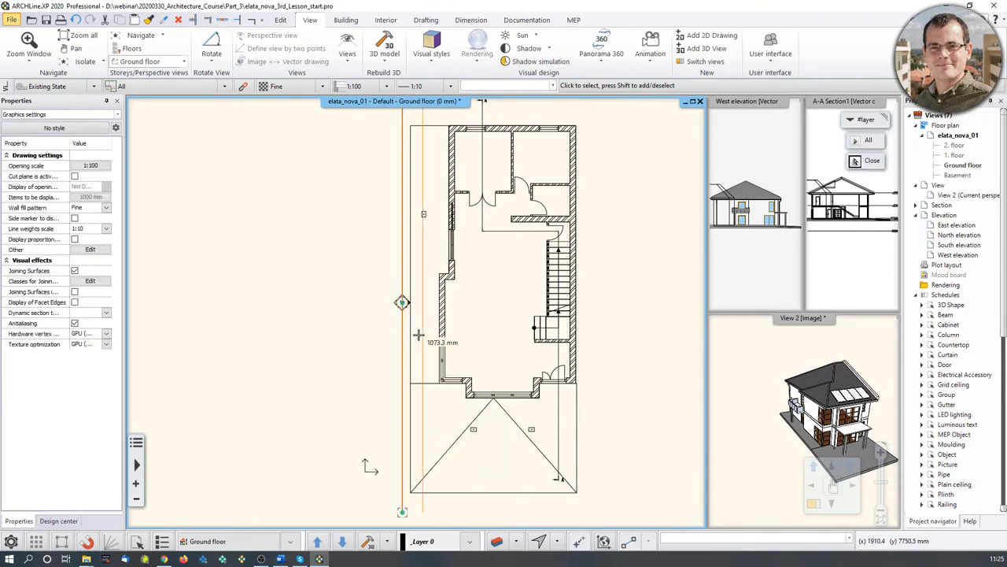
{"action": "left_click", "coordinate": [371, 330]}
{"action": "scroll", "coordinate": [455, 287], "scroll_direction": "down", "scroll_amount": 2}
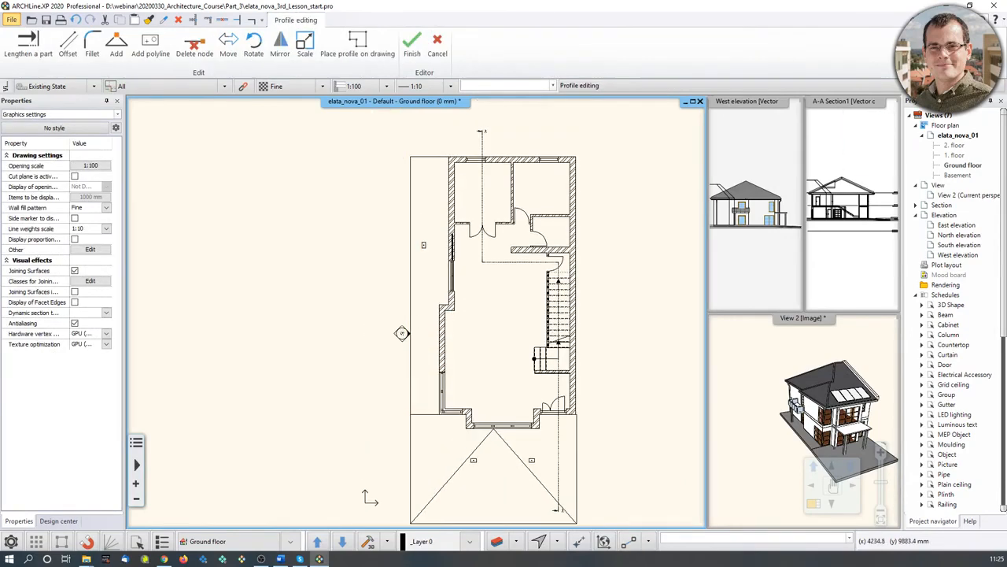
{"action": "key", "text": "Return"}
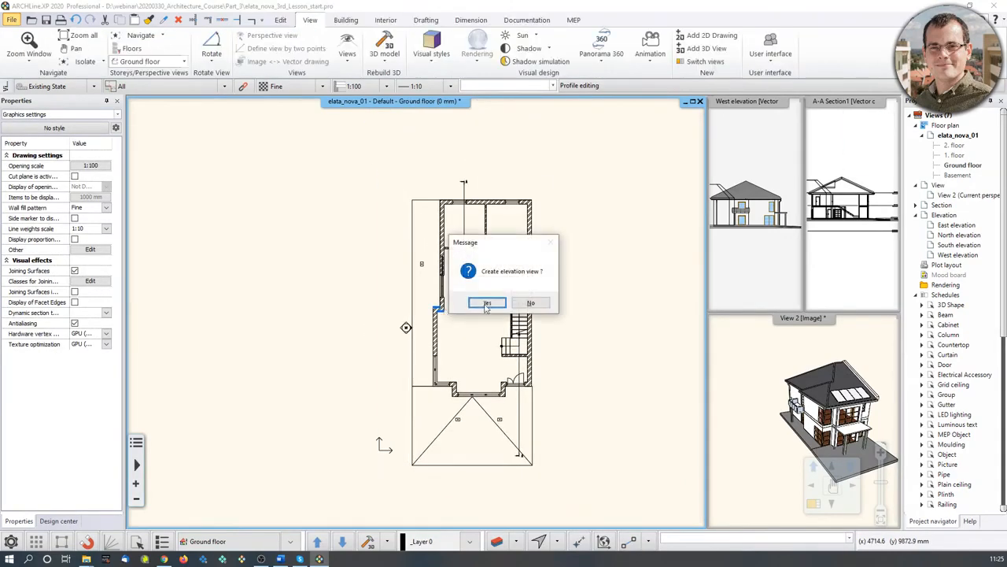
{"action": "left_click", "coordinate": [470, 327]}
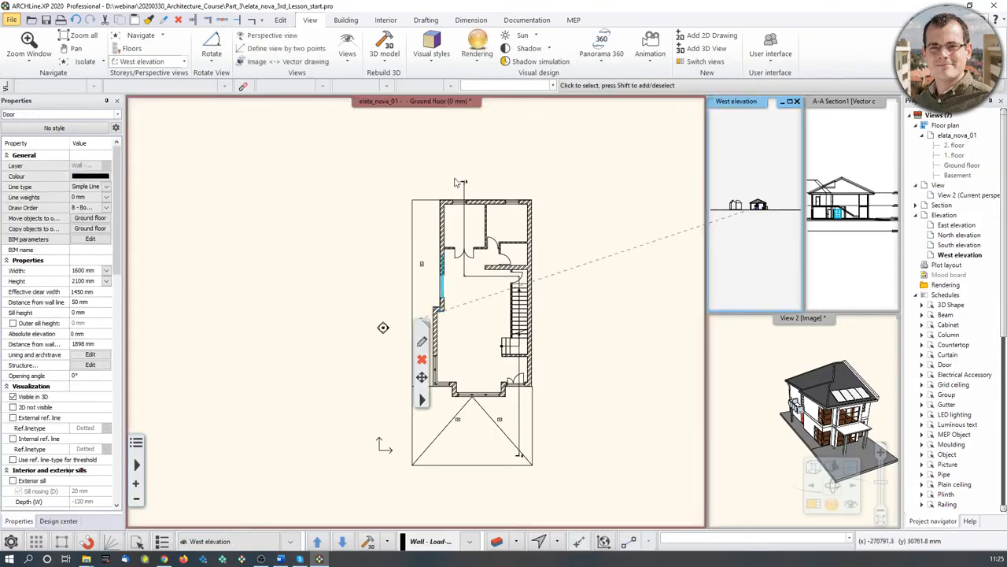
- Turn on Partial elevation view in the West elevation properties and regenerate it
{"action": "left_click", "coordinate": [768, 240]}
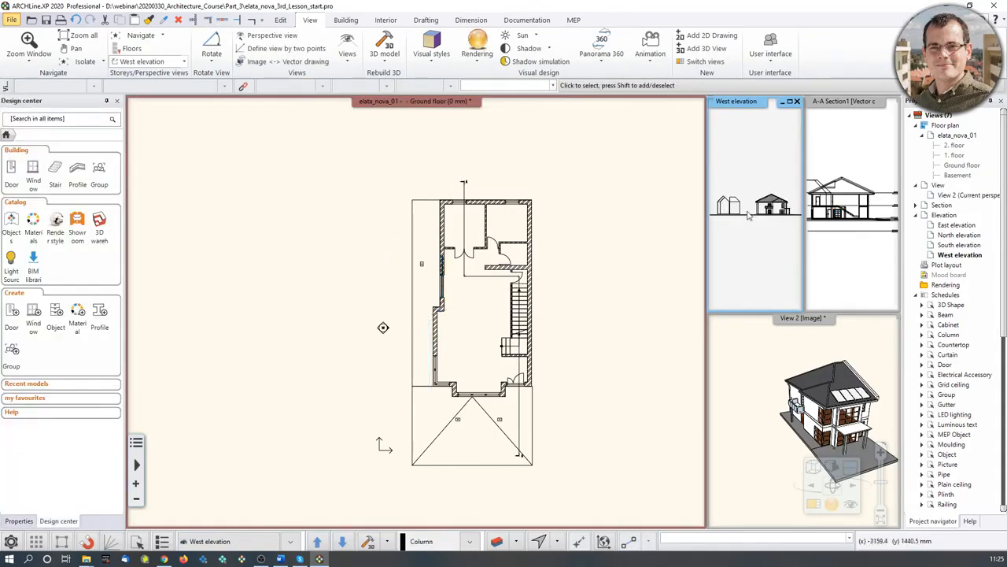
{"action": "scroll", "coordinate": [751, 211], "scroll_direction": "down", "scroll_amount": 1}
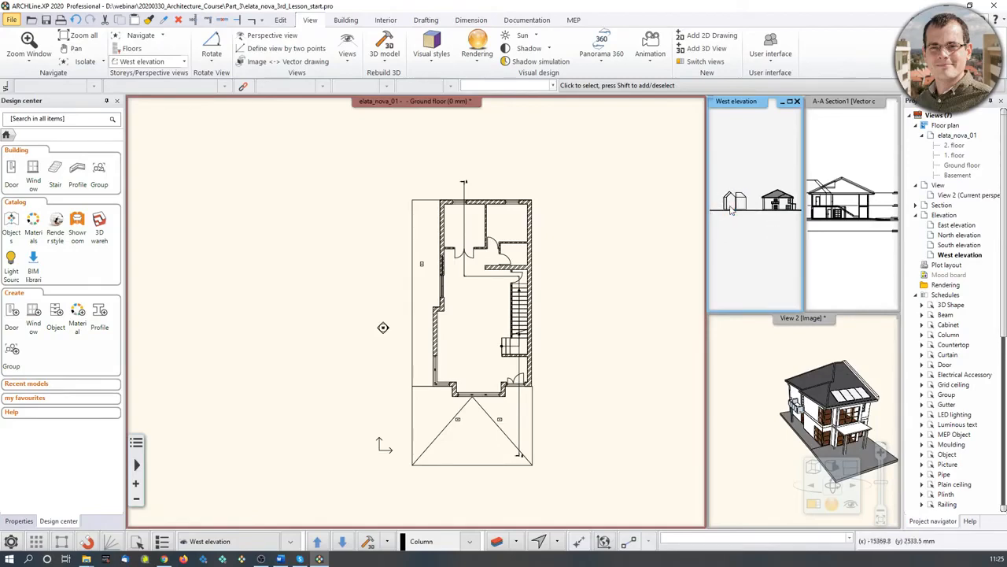
{"action": "left_click", "coordinate": [384, 331]}
{"action": "left_click", "coordinate": [409, 369]}
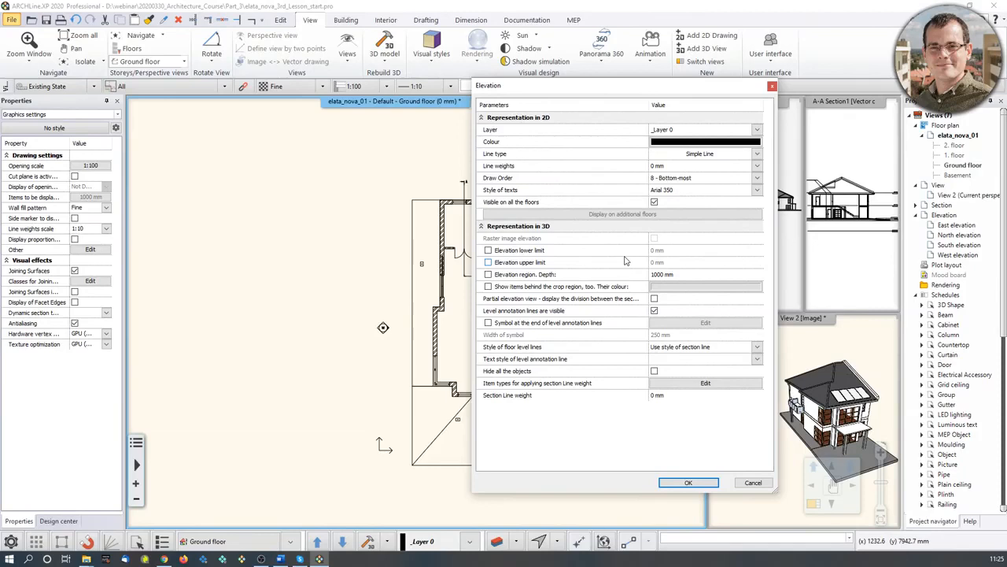
{"action": "left_click", "coordinate": [655, 299]}
{"action": "left_click", "coordinate": [688, 482]}
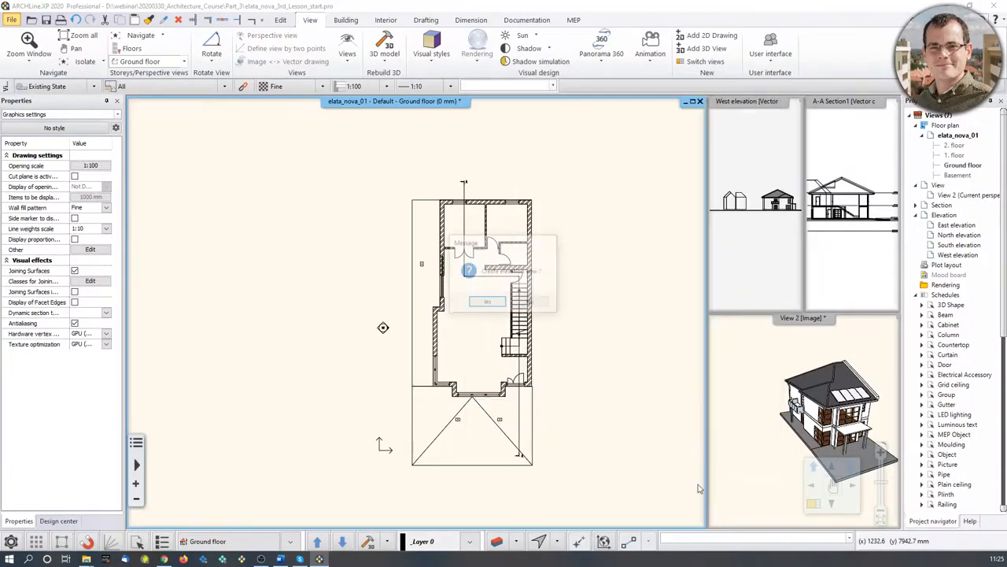
{"action": "left_click", "coordinate": [489, 303]}
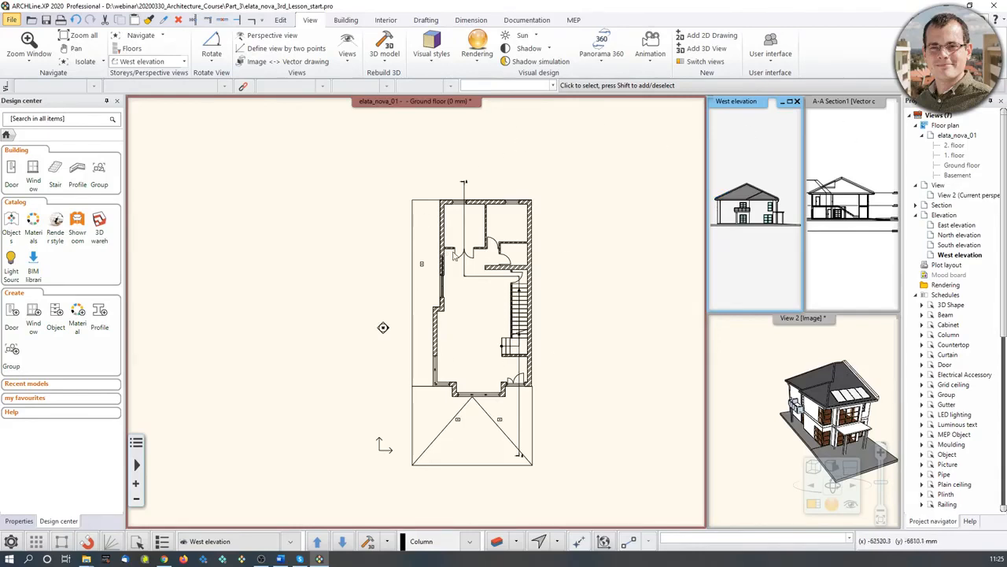
{"action": "left_click", "coordinate": [411, 256]}
{"action": "scroll", "coordinate": [412, 256], "scroll_direction": "up", "scroll_amount": 3}
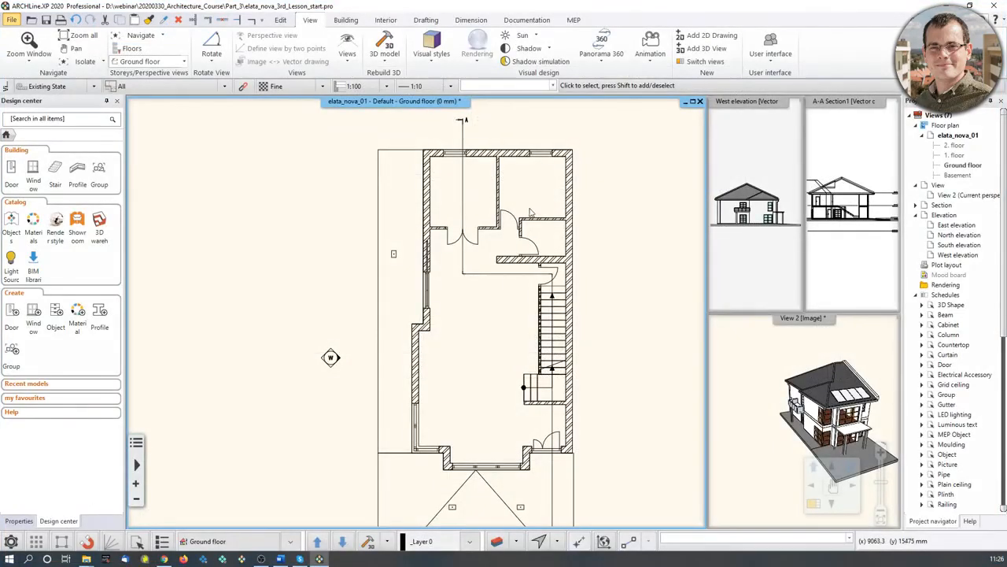
{"action": "scroll", "coordinate": [440, 263], "scroll_direction": "up", "scroll_amount": 3}
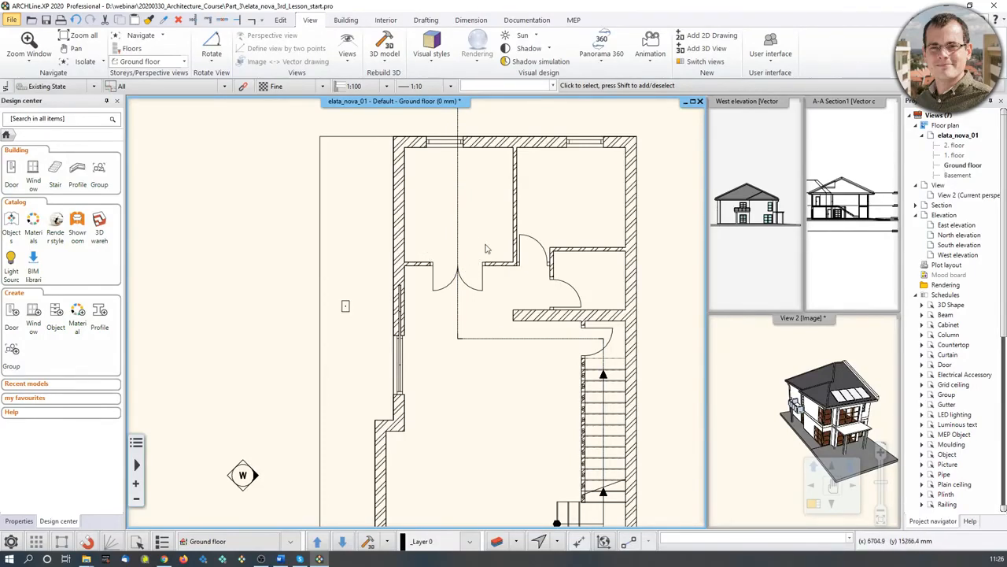
- Set the double door's dimension label style to Width / Height in its properties
{"action": "left_click", "coordinate": [471, 293]}
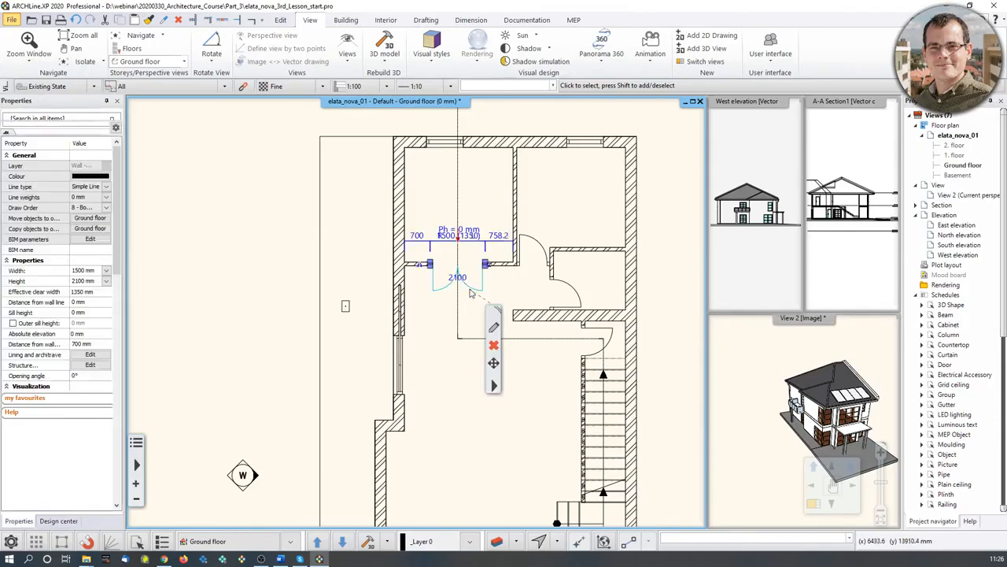
{"action": "left_click", "coordinate": [495, 329]}
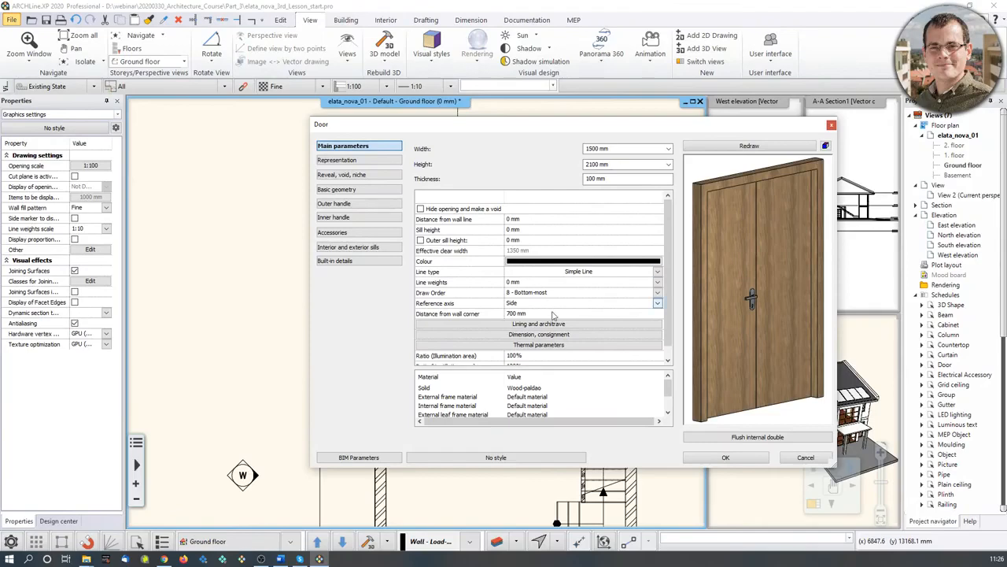
{"action": "left_click", "coordinate": [555, 334]}
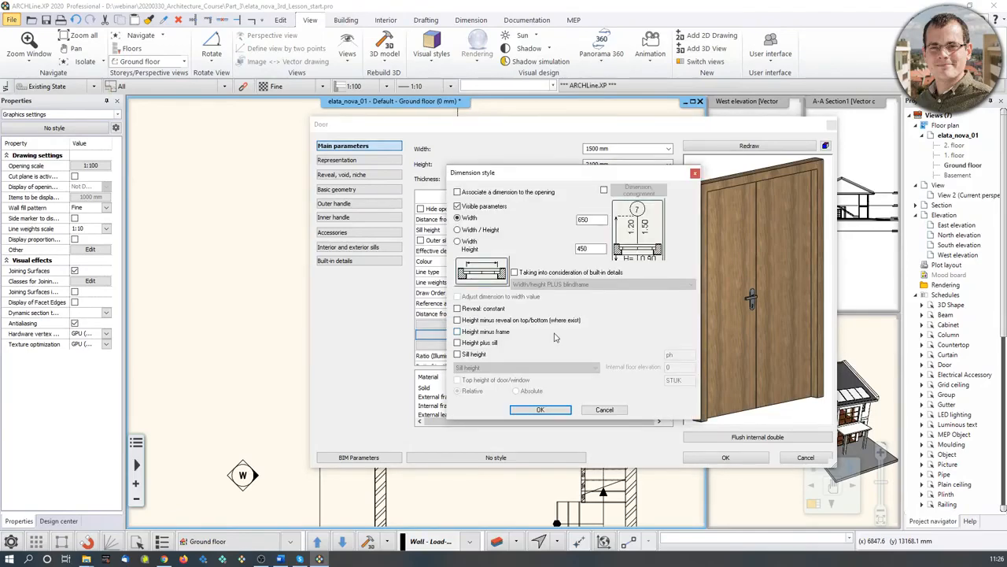
{"action": "left_click_drag", "start_coordinate": [568, 176], "coordinate": [740, 131]}
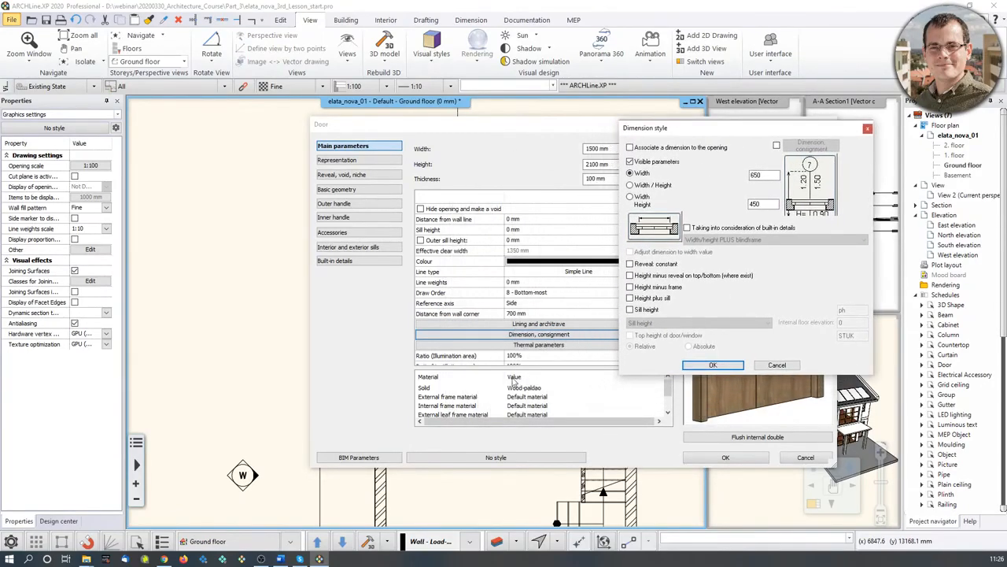
{"action": "left_click", "coordinate": [631, 198]}
{"action": "left_click", "coordinate": [723, 364]}
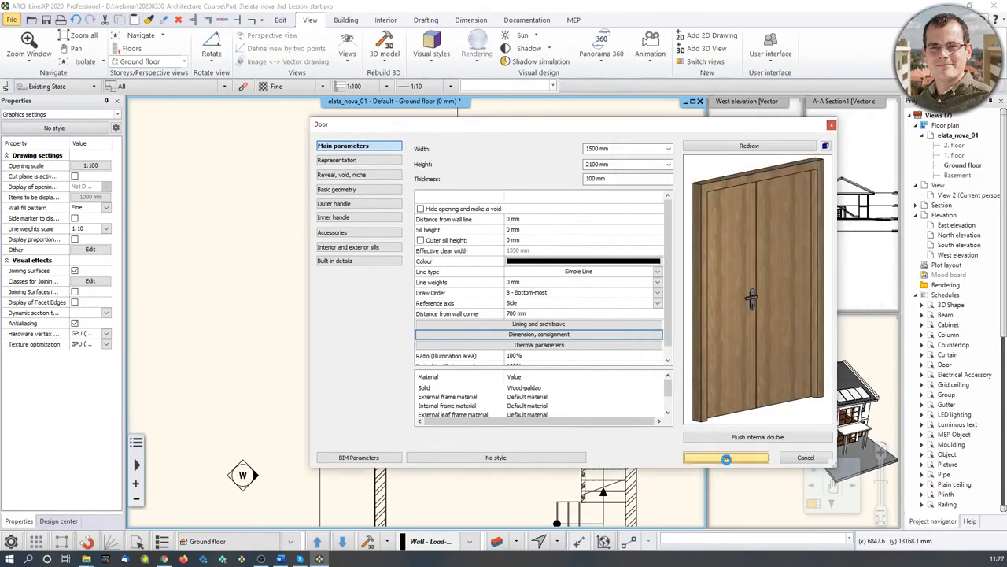
{"action": "left_click", "coordinate": [725, 457]}
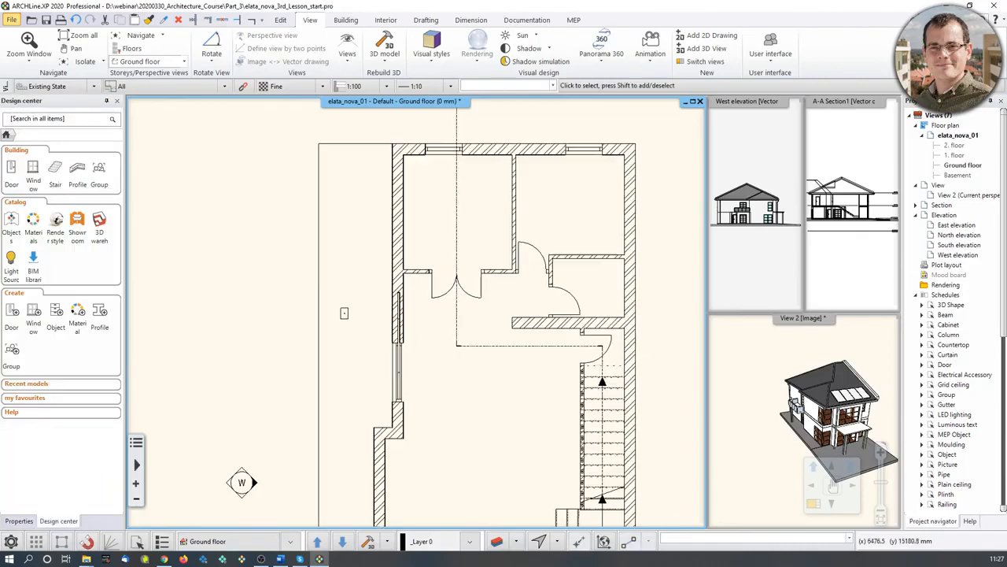
- Start Building > All walls dimensioning, accepting openings, wall connections, internal rooms and overall size
{"action": "scroll", "coordinate": [480, 267], "scroll_direction": "down", "scroll_amount": 3}
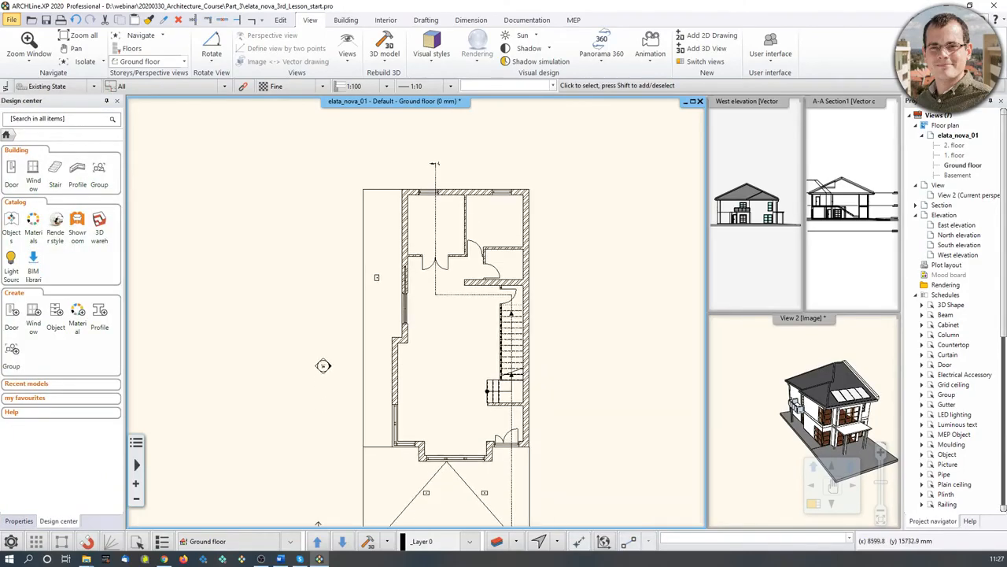
{"action": "left_click", "coordinate": [471, 20]}
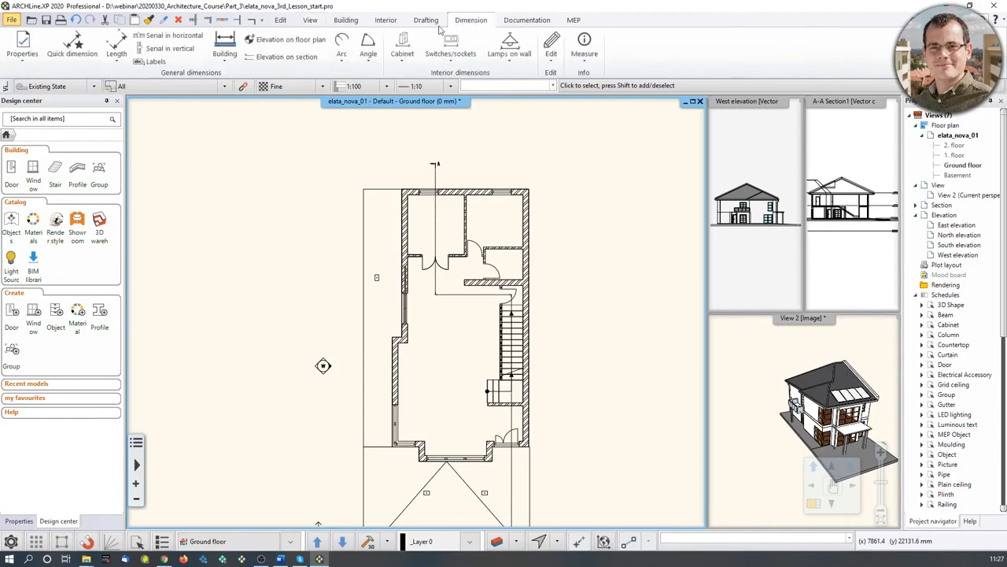
{"action": "left_click", "coordinate": [227, 60]}
{"action": "left_click", "coordinate": [236, 79]}
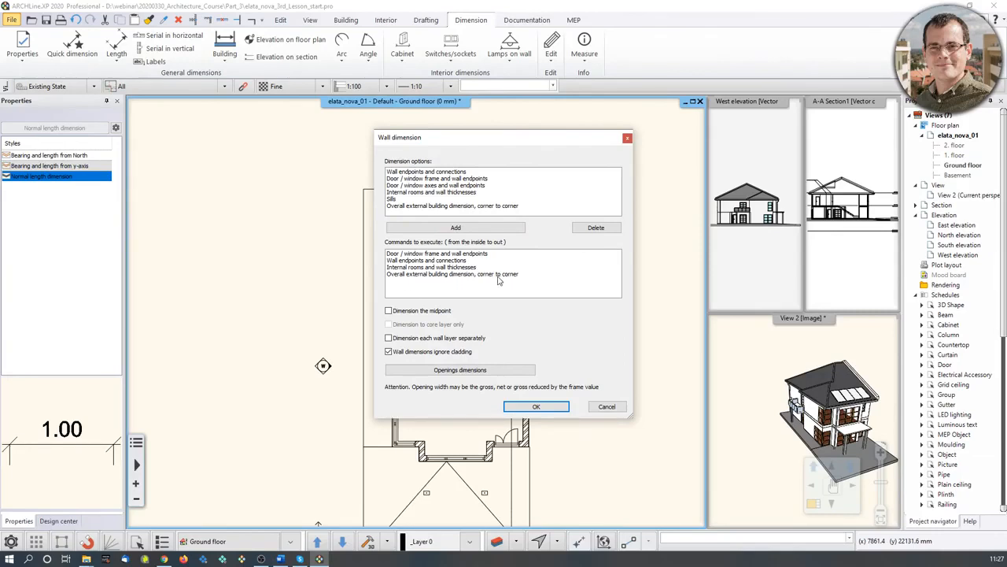
{"action": "left_click", "coordinate": [538, 407]}
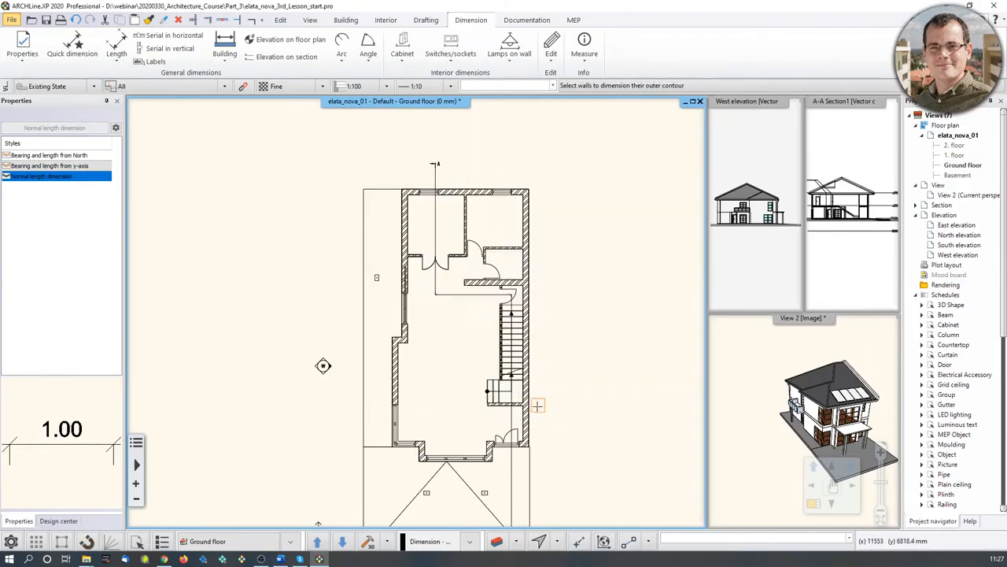
- Window-select all house walls to place automatic dimension chains around the plan
{"action": "left_click", "coordinate": [378, 159]}
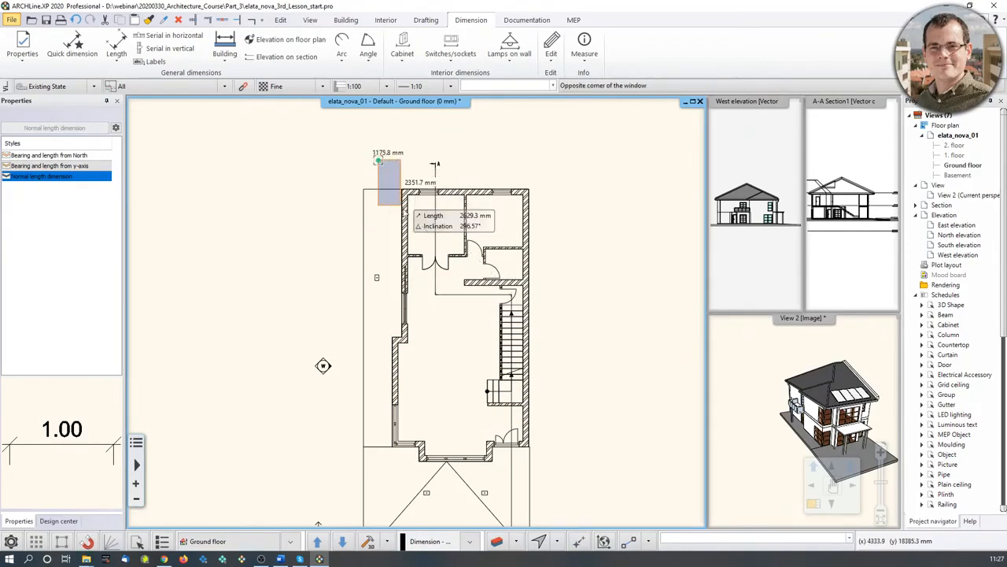
{"action": "left_click", "coordinate": [549, 464]}
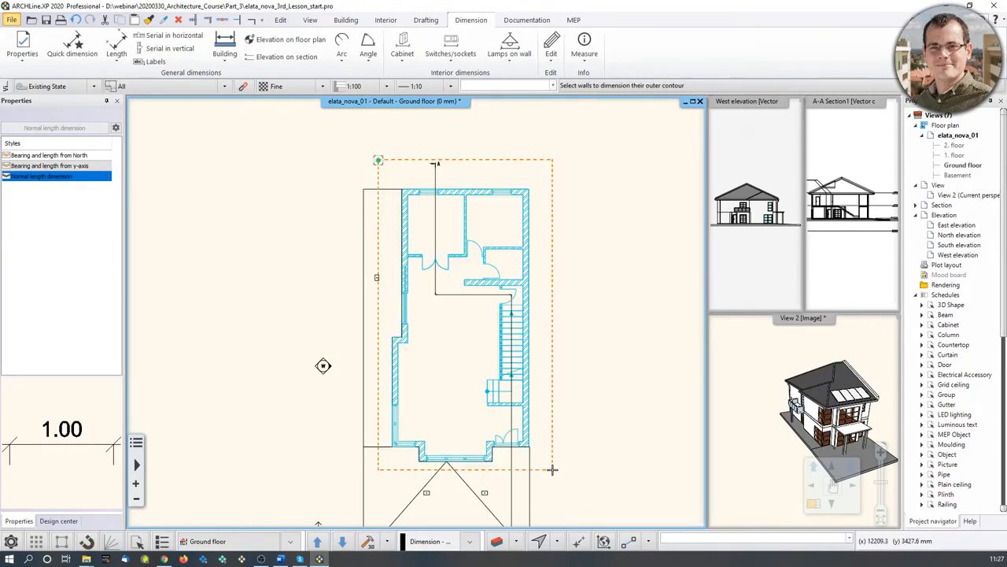
{"action": "right_click", "coordinate": [400, 432]}
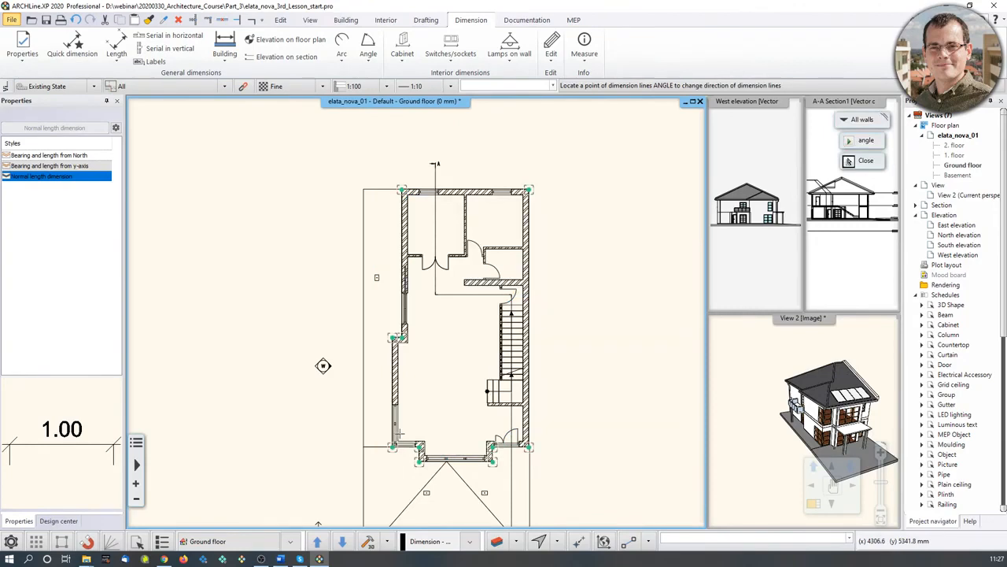
{"action": "left_click", "coordinate": [575, 400]}
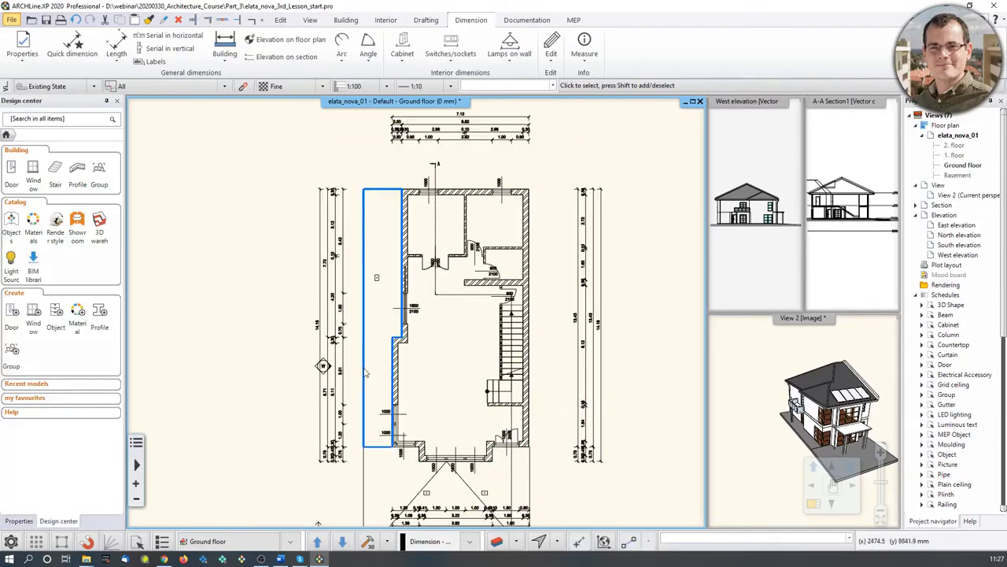
- Offset the W elevation marker's section line to a new position and update the elevation
{"action": "scroll", "coordinate": [354, 392], "scroll_direction": "up", "scroll_amount": 6}
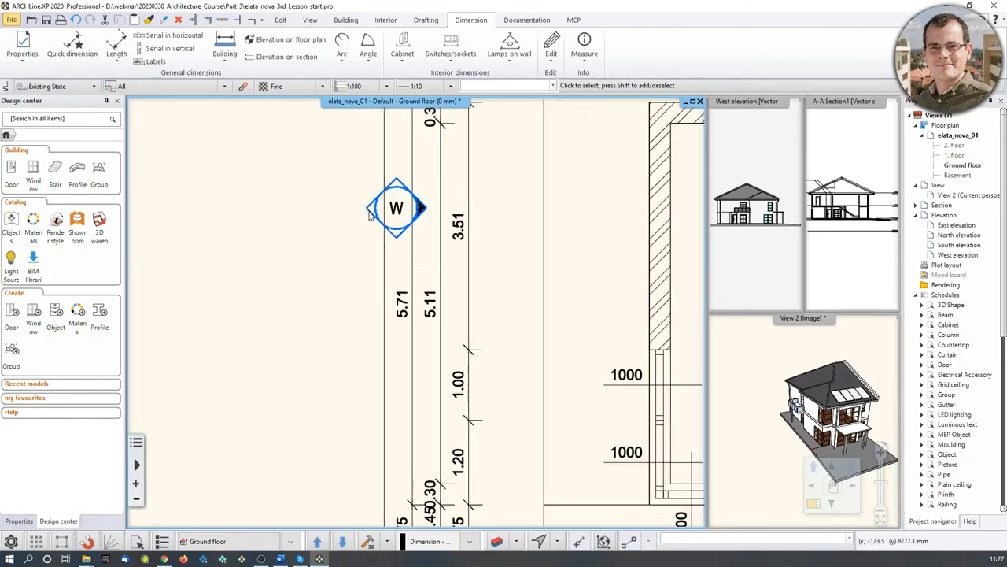
{"action": "left_click", "coordinate": [384, 217]}
{"action": "right_click", "coordinate": [397, 197]}
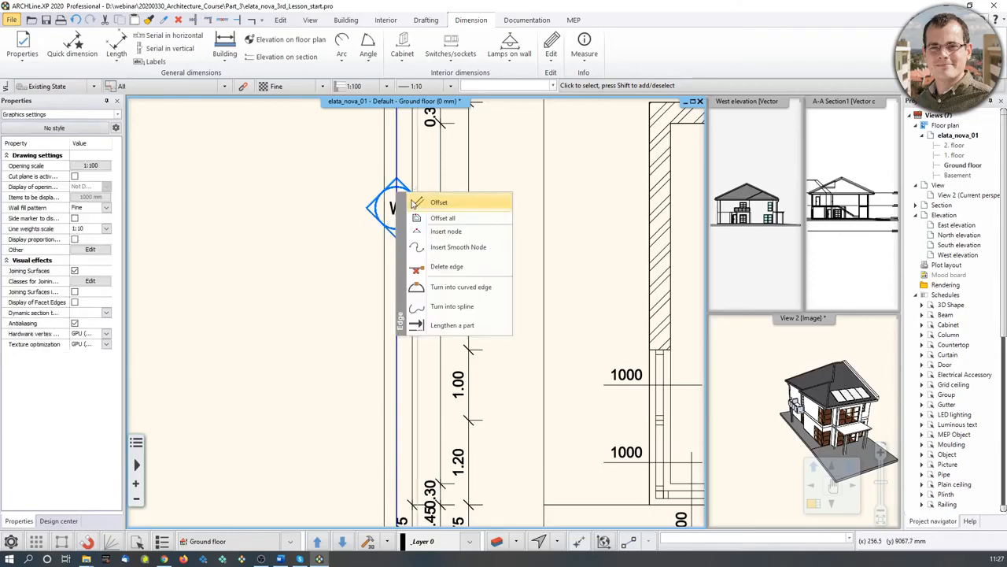
{"action": "left_click", "coordinate": [429, 235]}
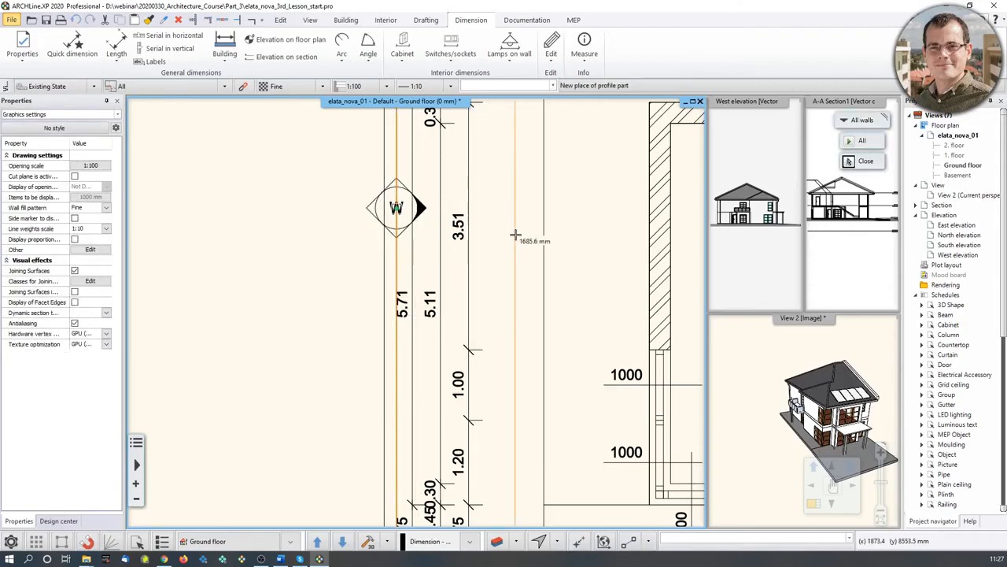
{"action": "left_click", "coordinate": [596, 256]}
{"action": "left_click", "coordinate": [491, 305]}
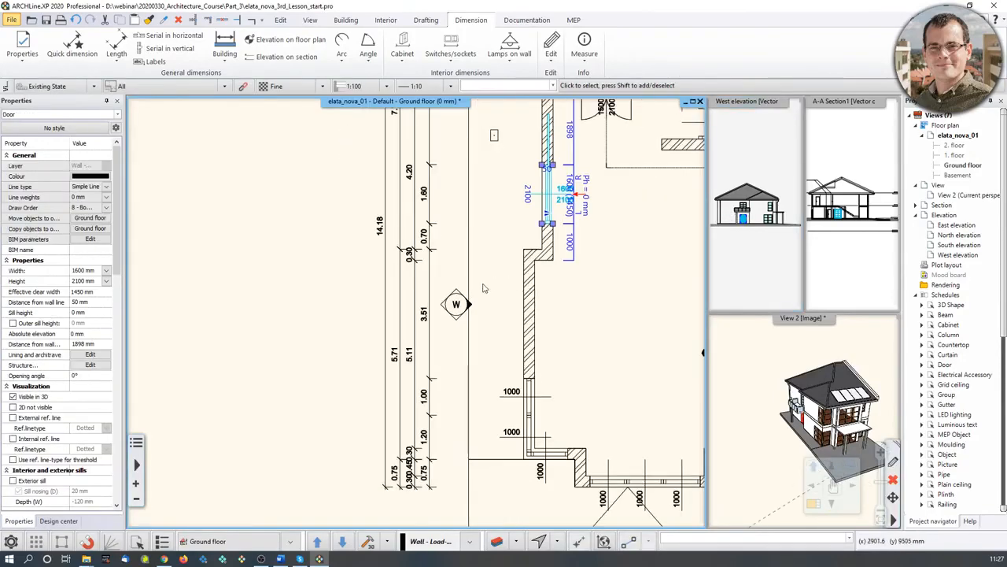
{"action": "scroll", "coordinate": [474, 300], "scroll_direction": "down", "scroll_amount": 3}
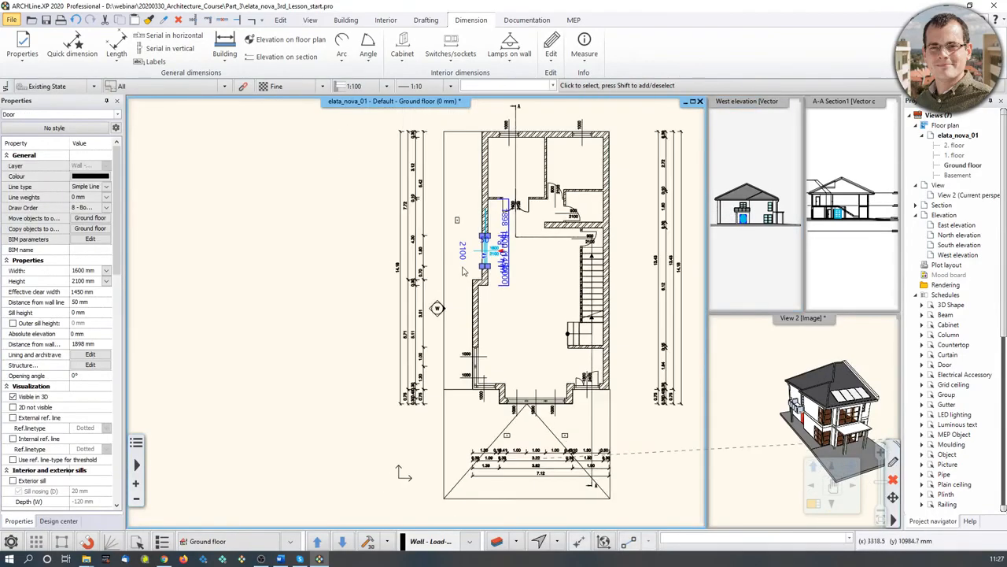
{"action": "left_click", "coordinate": [307, 274]}
{"action": "middle_click_drag", "start_coordinate": [512, 247], "coordinate": [485, 277]}
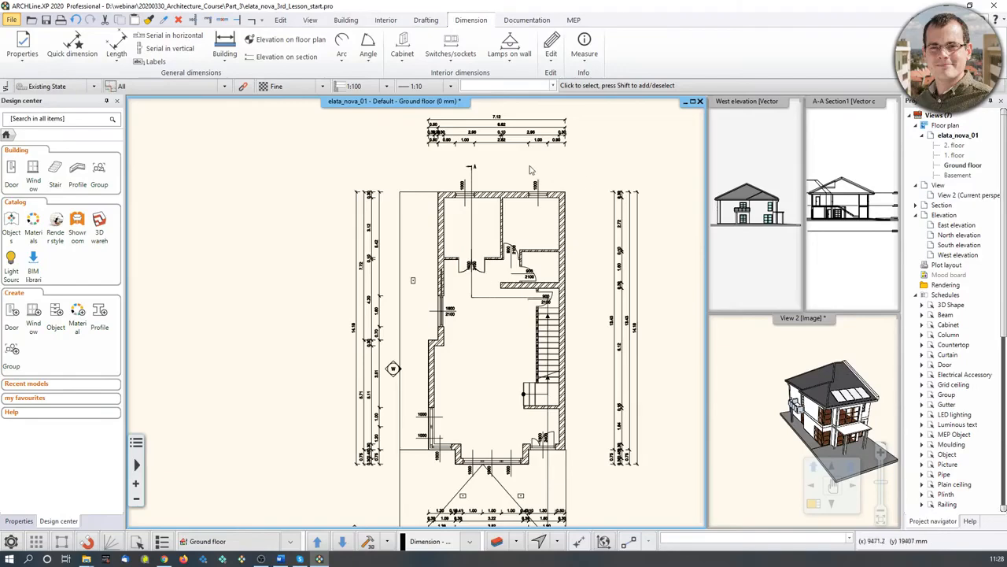
{"action": "scroll", "coordinate": [473, 203], "scroll_direction": "up", "scroll_amount": 5}
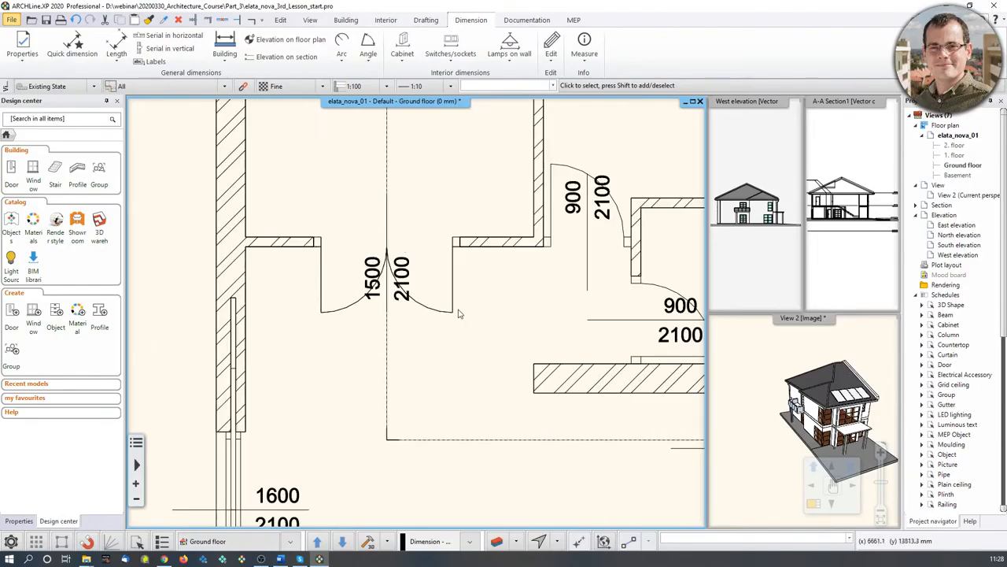
{"action": "middle_click_drag", "start_coordinate": [562, 227], "coordinate": [509, 383]}
{"action": "middle_click_drag", "start_coordinate": [605, 133], "coordinate": [550, 344]}
{"action": "middle_click_drag", "start_coordinate": [581, 384], "coordinate": [585, 366]}
{"action": "middle_click_drag", "start_coordinate": [533, 525], "coordinate": [569, 349]}
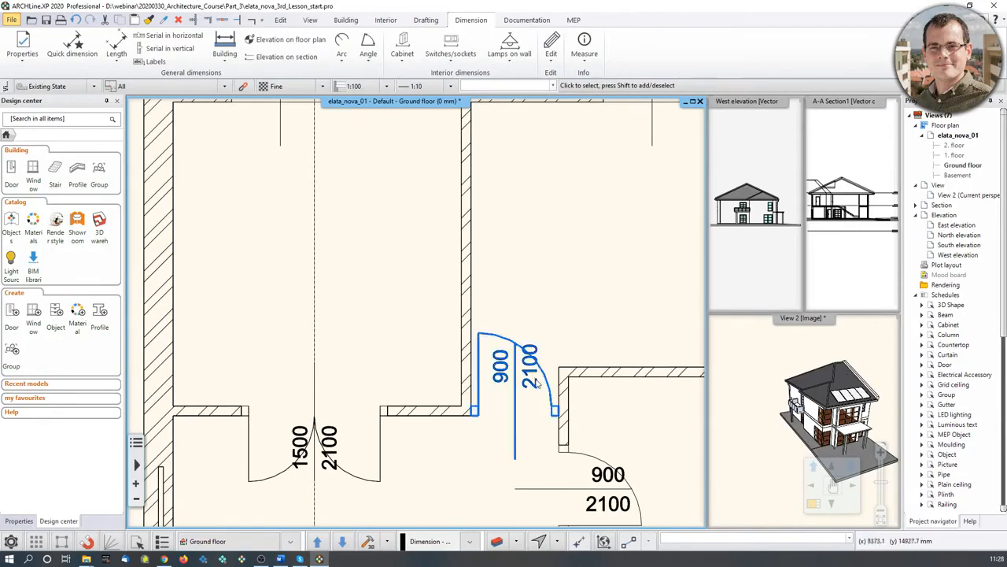
{"action": "scroll", "coordinate": [540, 324], "scroll_direction": "down", "scroll_amount": 3}
{"action": "middle_click_drag", "start_coordinate": [516, 306], "coordinate": [528, 331]}
{"action": "scroll", "coordinate": [525, 325], "scroll_direction": "down", "scroll_amount": 1}
{"action": "middle_click_drag", "start_coordinate": [501, 282], "coordinate": [453, 356]}
{"action": "scroll", "coordinate": [488, 236], "scroll_direction": "up", "scroll_amount": 3}
{"action": "left_click", "coordinate": [469, 277]}
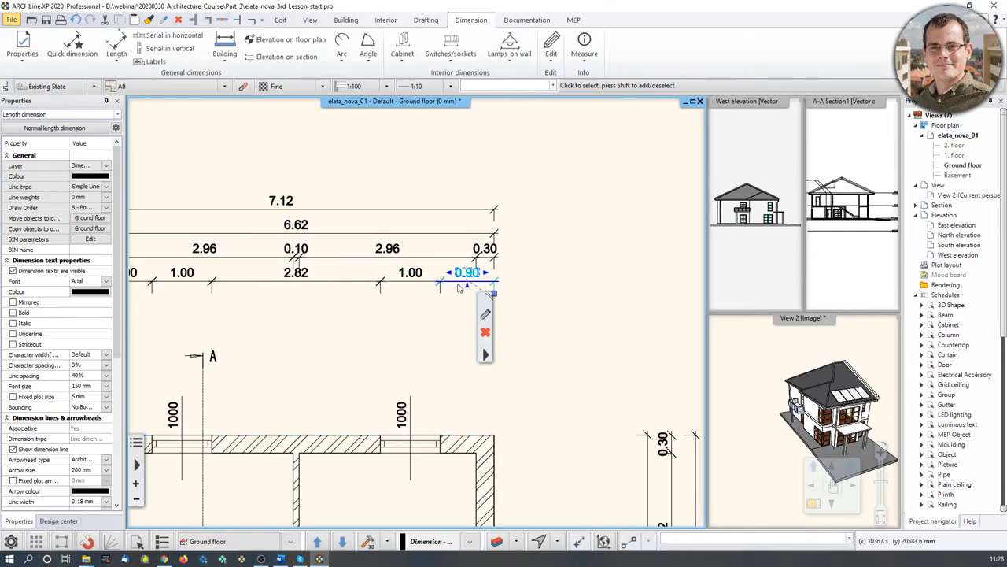
{"action": "scroll", "coordinate": [460, 288], "scroll_direction": "up", "scroll_amount": 1}
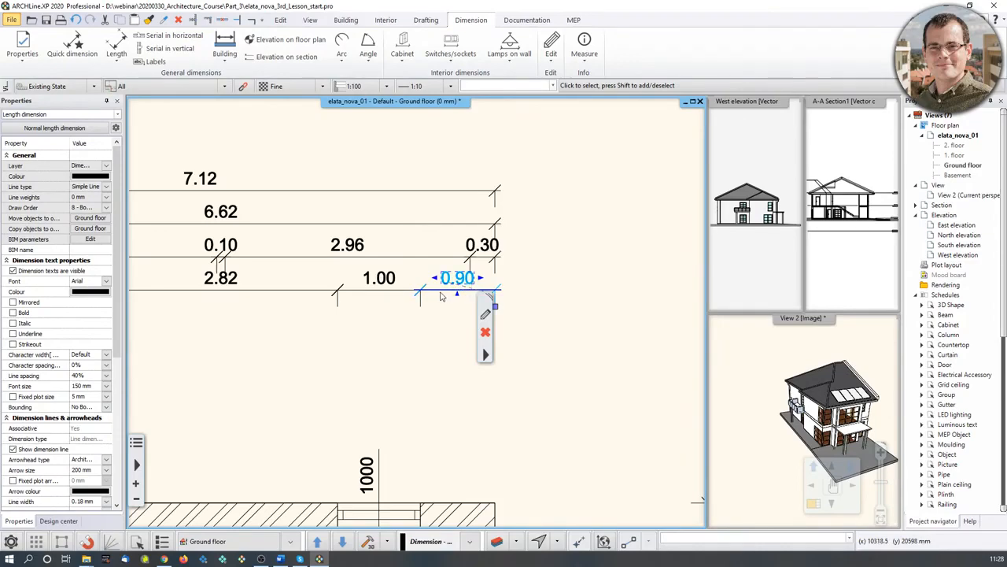
{"action": "middle_click_drag", "start_coordinate": [400, 519], "coordinate": [411, 398]}
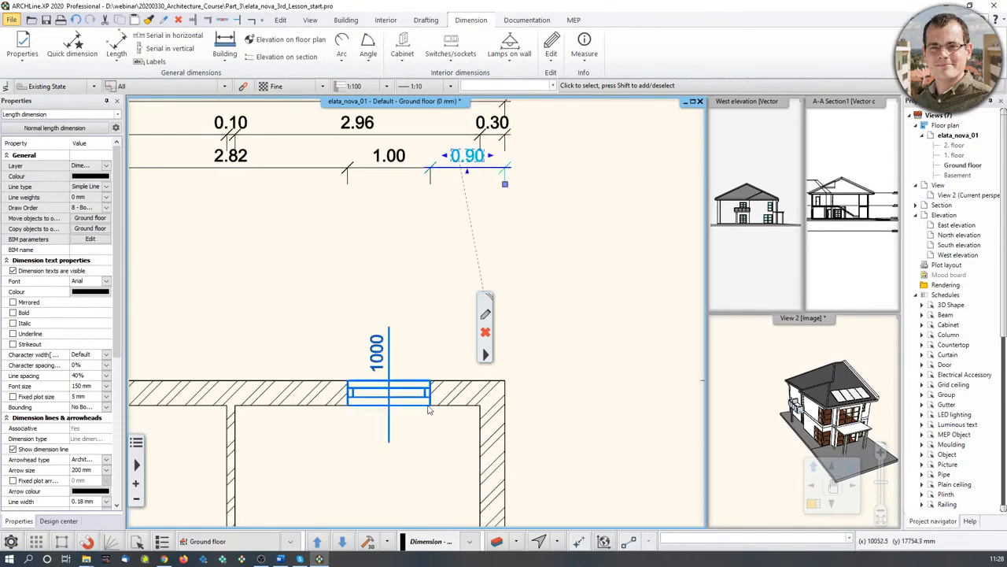
{"action": "left_click", "coordinate": [411, 398]}
{"action": "middle_click_drag", "start_coordinate": [454, 424], "coordinate": [470, 391]}
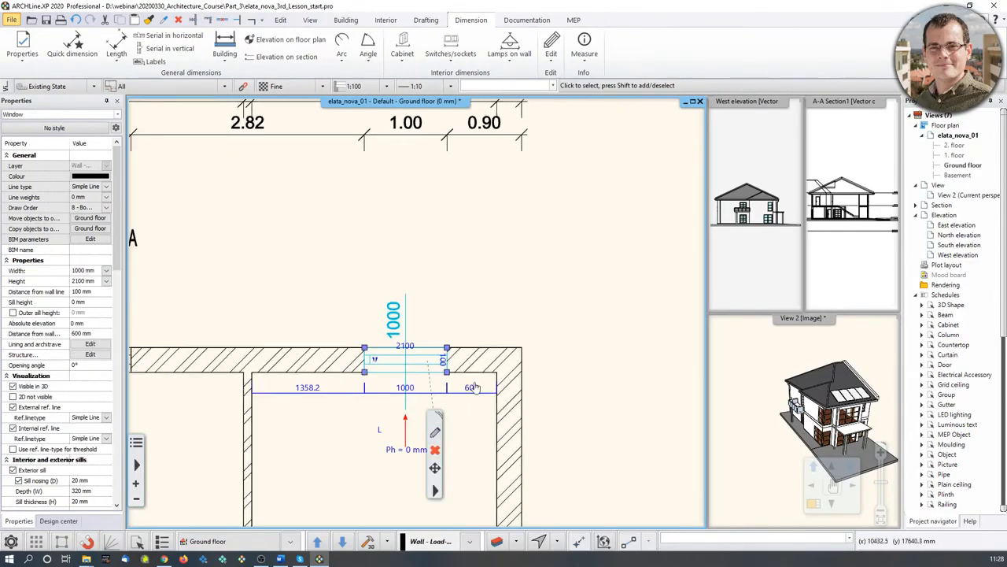
{"action": "left_click", "coordinate": [471, 389]}
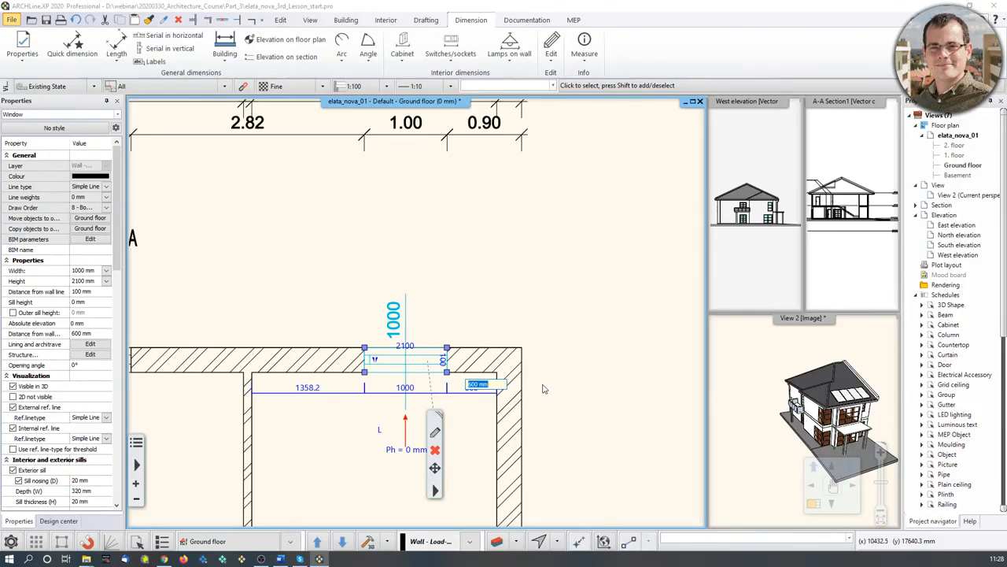
{"action": "type", "text": "400"}
{"action": "key", "text": "Return"}
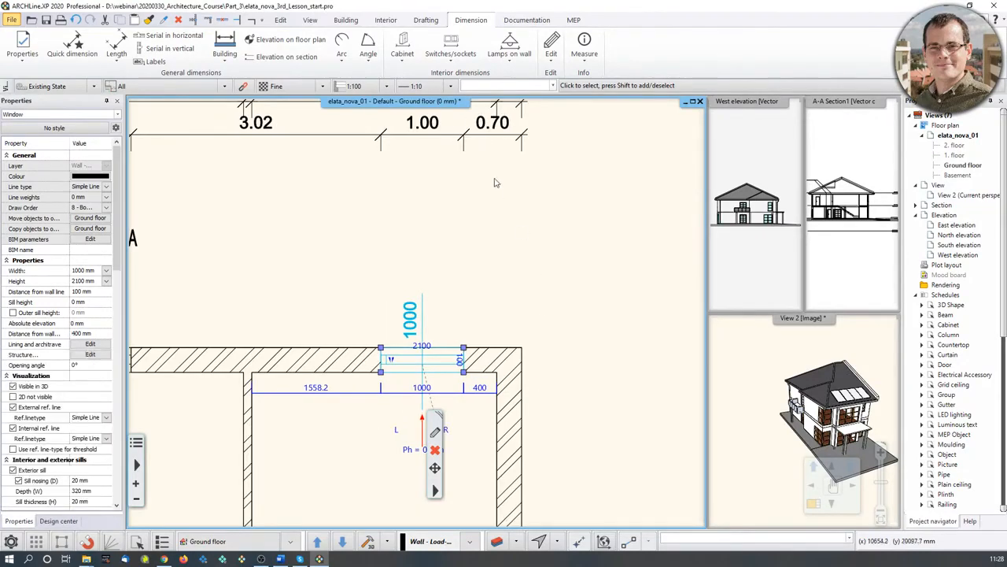
{"action": "middle_click_drag", "start_coordinate": [484, 165], "coordinate": [482, 189]}
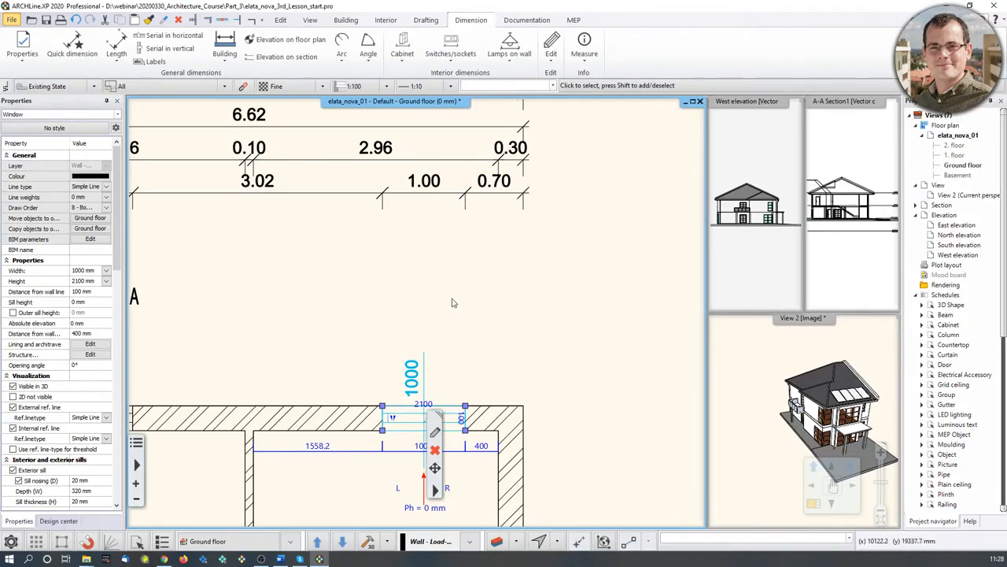
{"action": "key", "text": "ctrl+z"}
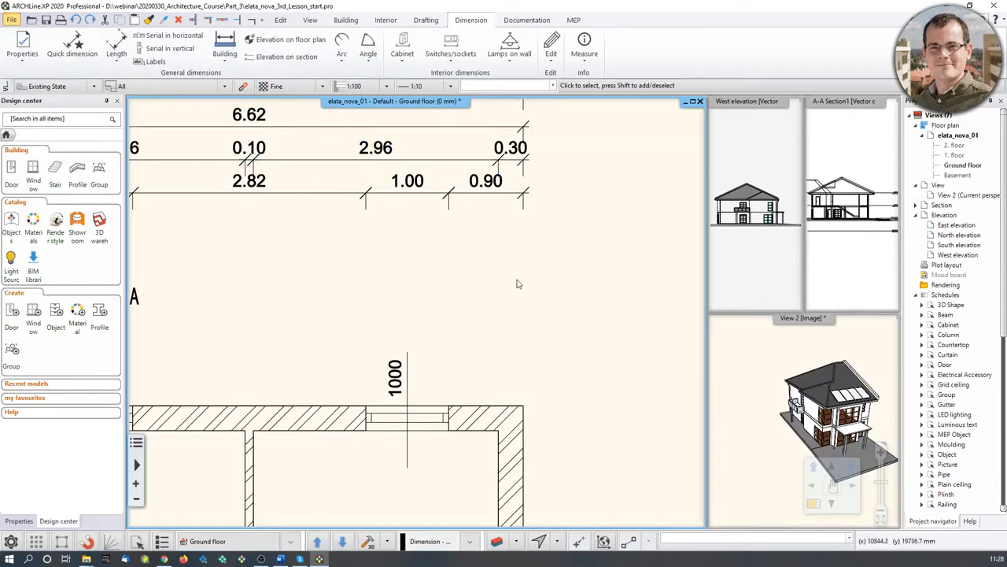
{"action": "scroll", "coordinate": [510, 279], "scroll_direction": "down", "scroll_amount": 3}
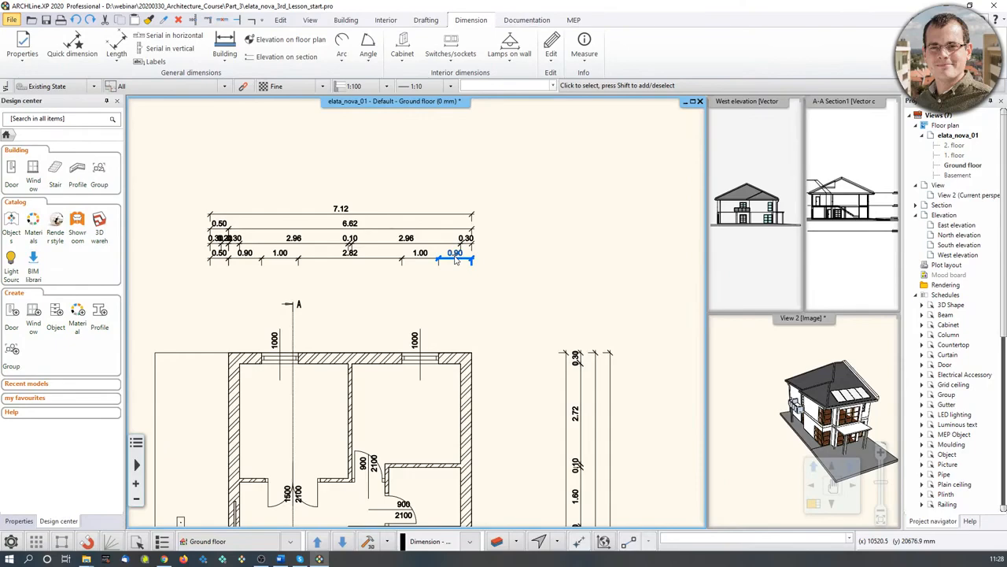
{"action": "scroll", "coordinate": [442, 274], "scroll_direction": "up", "scroll_amount": 2}
{"action": "scroll", "coordinate": [442, 273], "scroll_direction": "up", "scroll_amount": 3}
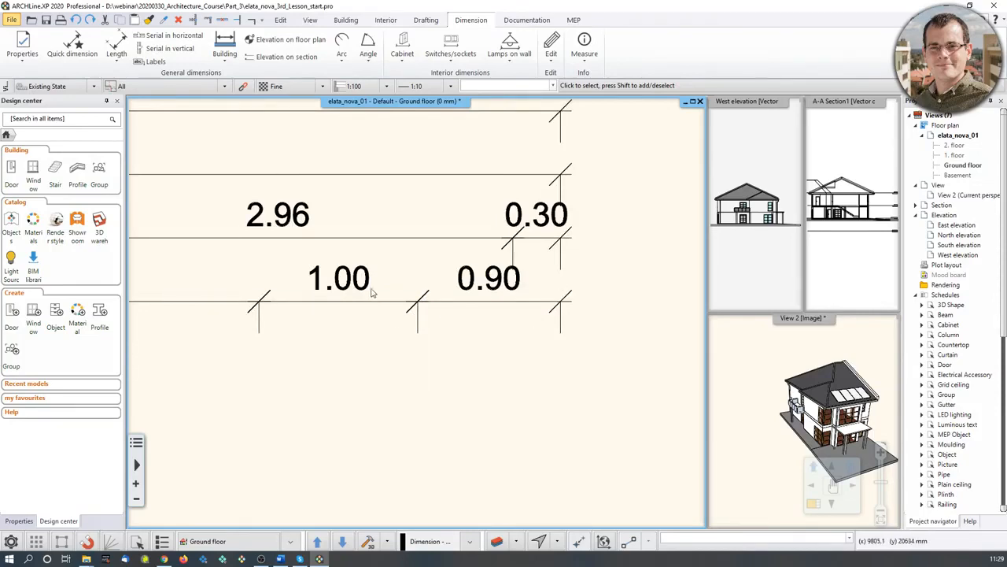
{"action": "left_click", "coordinate": [26, 53]}
{"action": "left_click", "coordinate": [33, 78]}
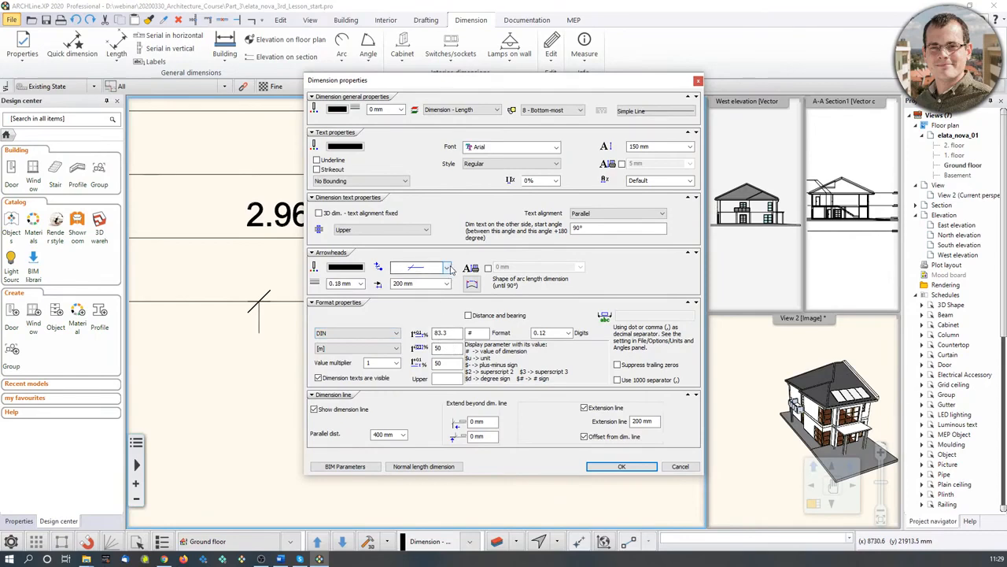
{"action": "left_click", "coordinate": [397, 349]}
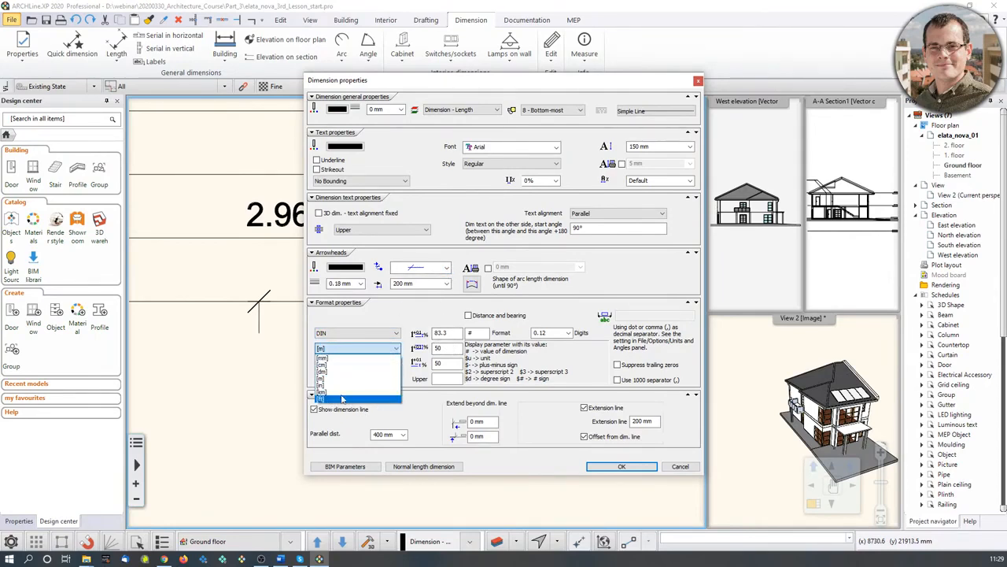
{"action": "left_click", "coordinate": [425, 318]}
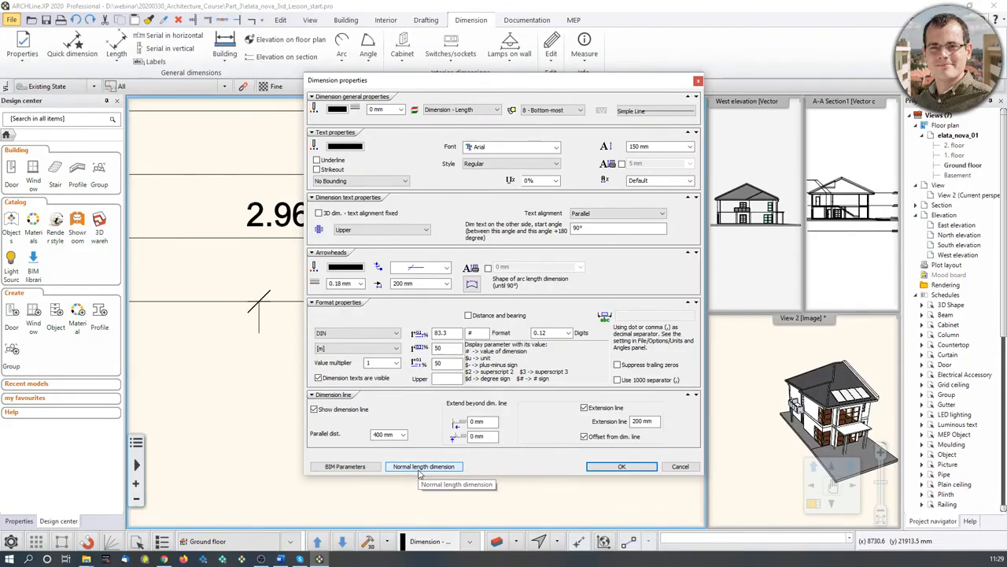
{"action": "left_click", "coordinate": [680, 467]}
- Start Building > Room and area > Room by walls to bring up the room style list
{"action": "scroll", "coordinate": [543, 339], "scroll_direction": "down", "scroll_amount": 6}
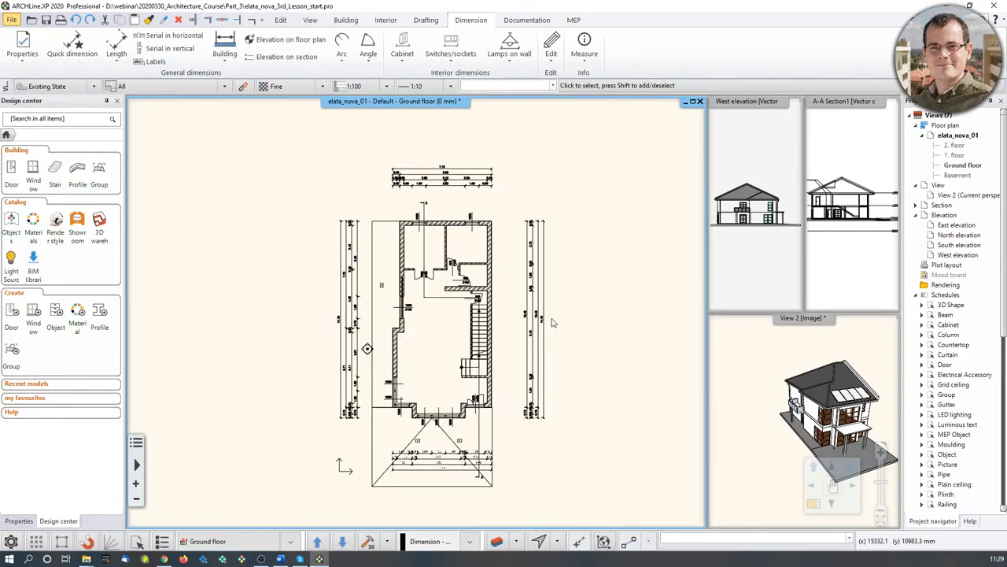
{"action": "scroll", "coordinate": [472, 259], "scroll_direction": "up", "scroll_amount": 6}
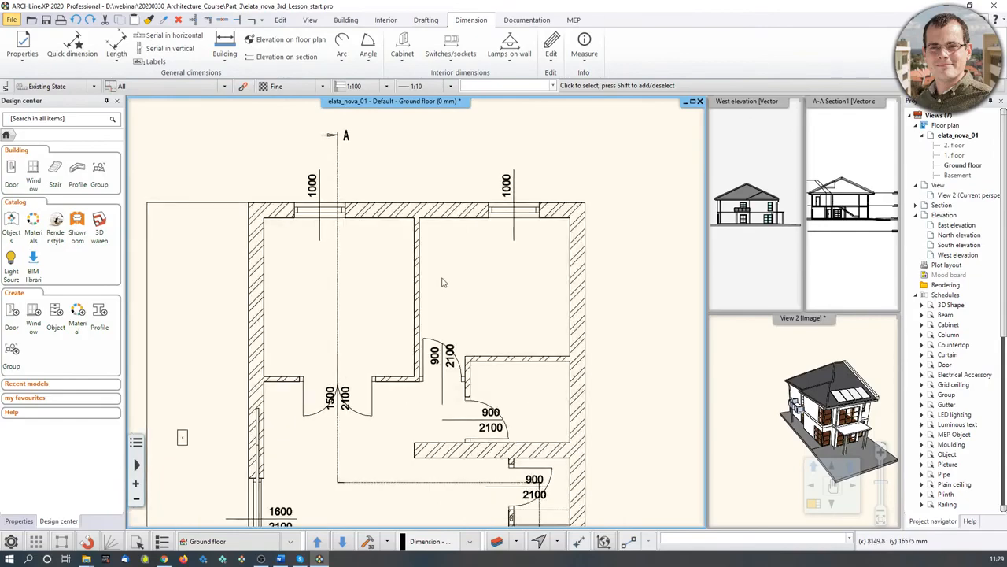
{"action": "left_click", "coordinate": [346, 21]}
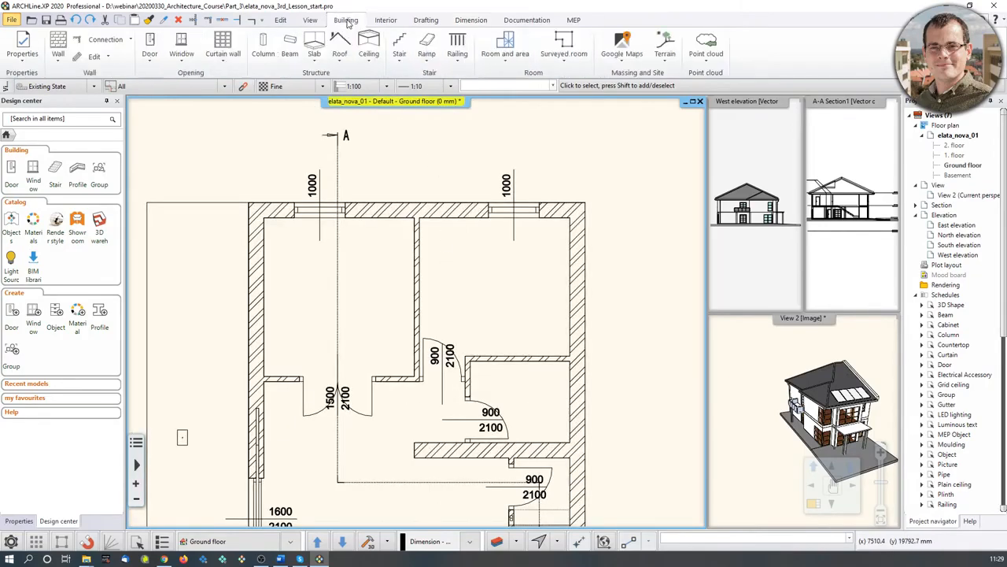
{"action": "left_click", "coordinate": [520, 63]}
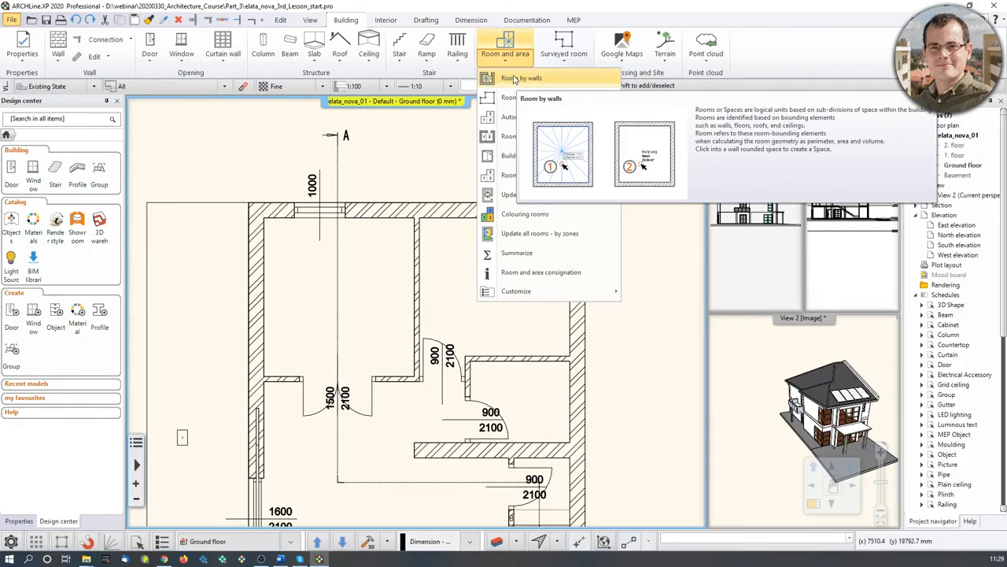
{"action": "left_click", "coordinate": [512, 80]}
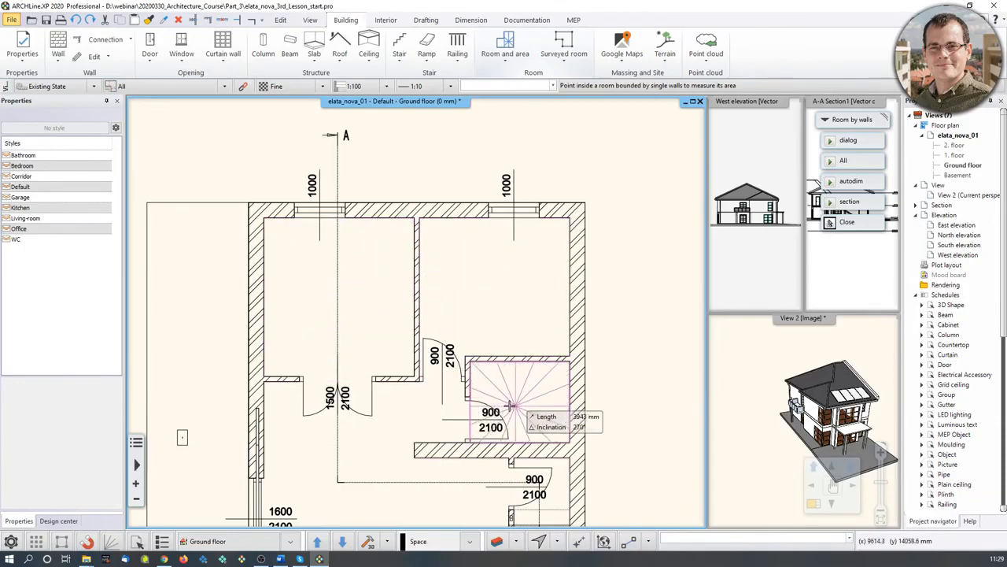
{"action": "scroll", "coordinate": [432, 415], "scroll_direction": "down", "scroll_amount": 2}
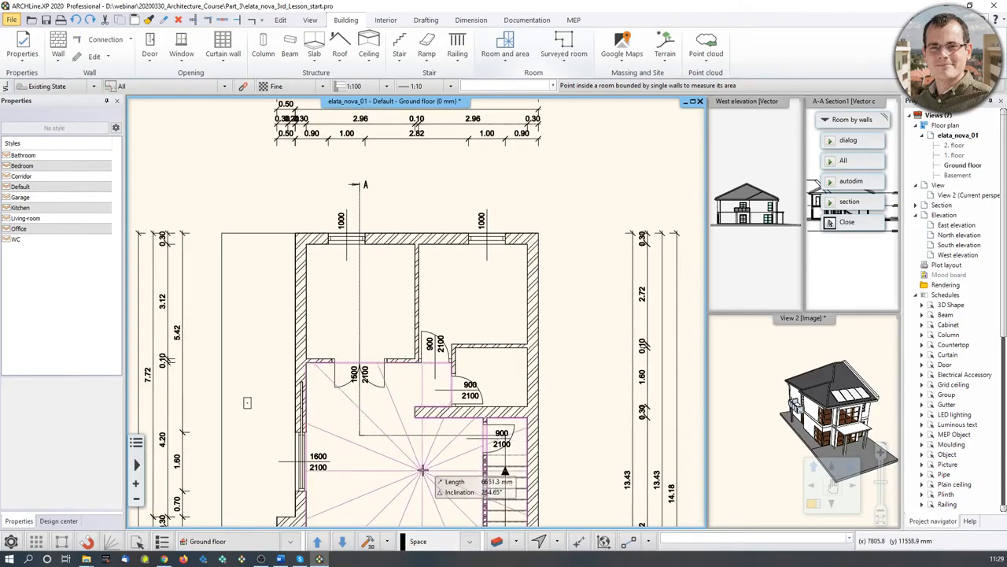
{"action": "scroll", "coordinate": [425, 441], "scroll_direction": "up", "scroll_amount": 2}
{"action": "scroll", "coordinate": [421, 452], "scroll_direction": "down", "scroll_amount": 2}
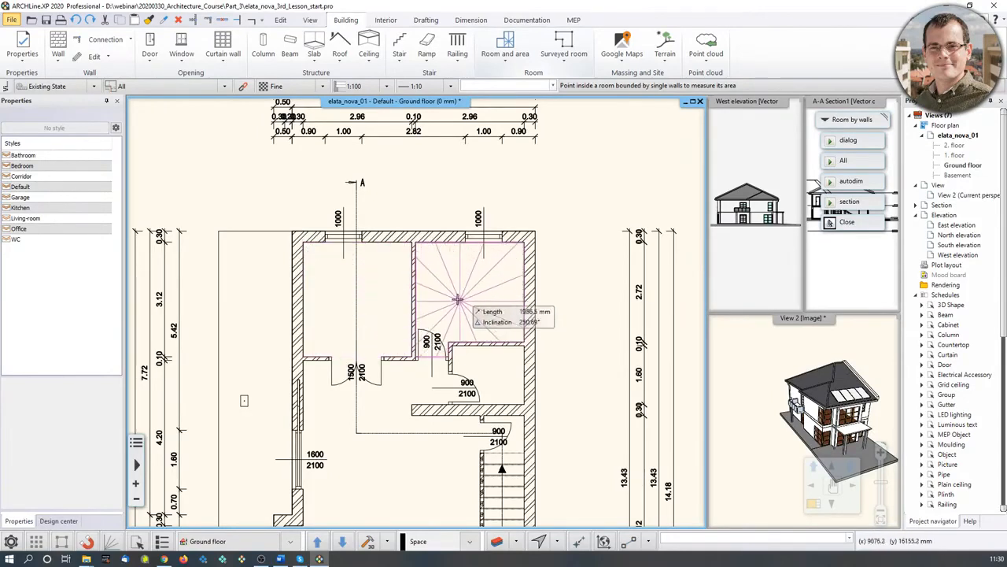
- Place Bedroom (8.40 m²), Office (9.22 m²) and WC (3.13 m²) rooms inside their walls
{"action": "left_click", "coordinate": [26, 166]}
{"action": "left_click", "coordinate": [461, 312]}
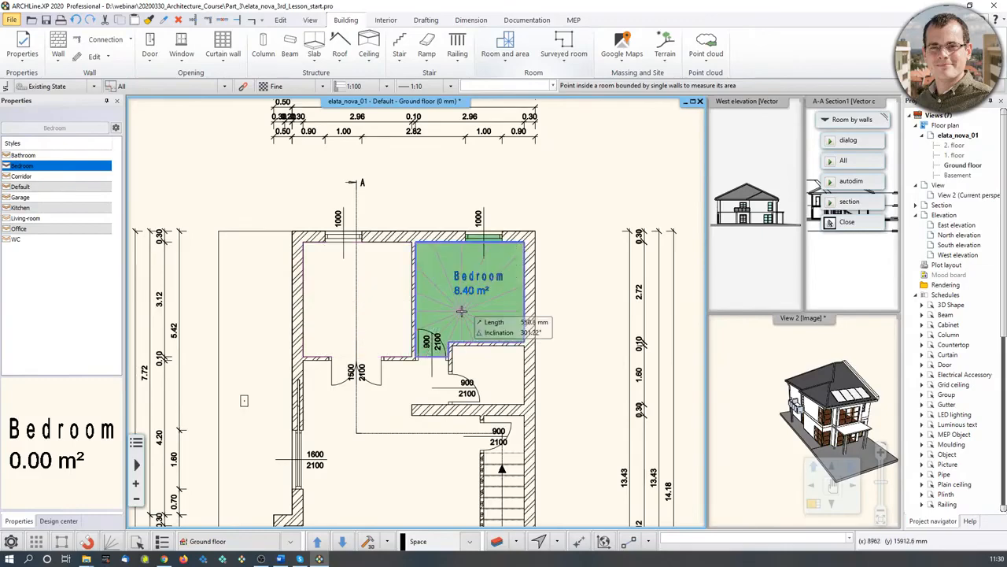
{"action": "scroll", "coordinate": [461, 312], "scroll_direction": "up", "scroll_amount": 3}
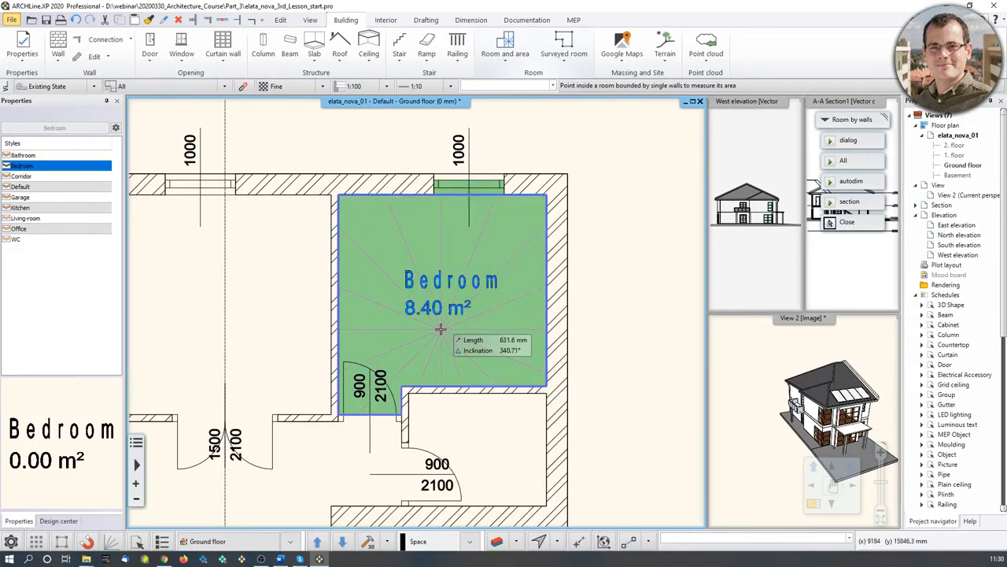
{"action": "scroll", "coordinate": [414, 325], "scroll_direction": "down", "scroll_amount": 3}
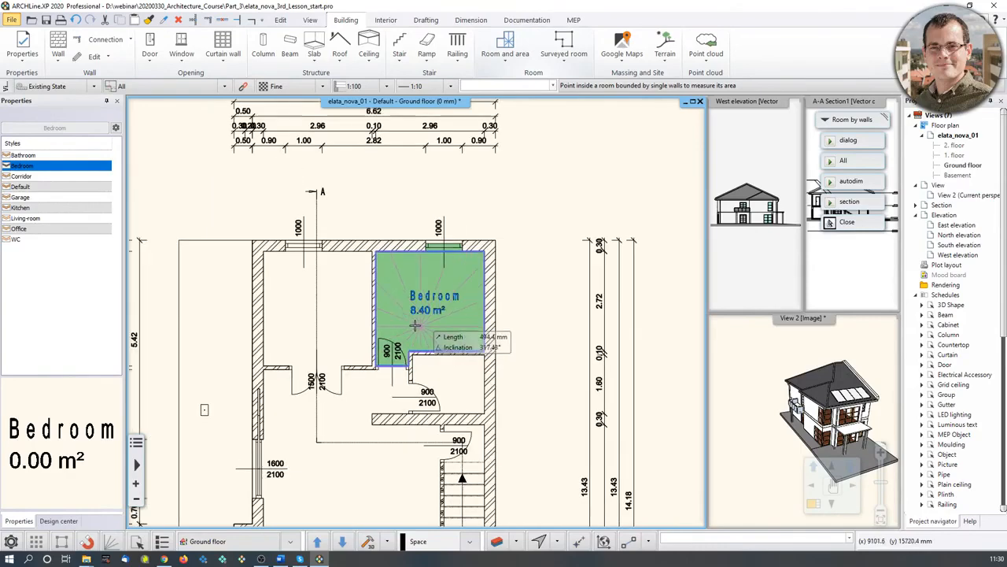
{"action": "left_click", "coordinate": [34, 155]}
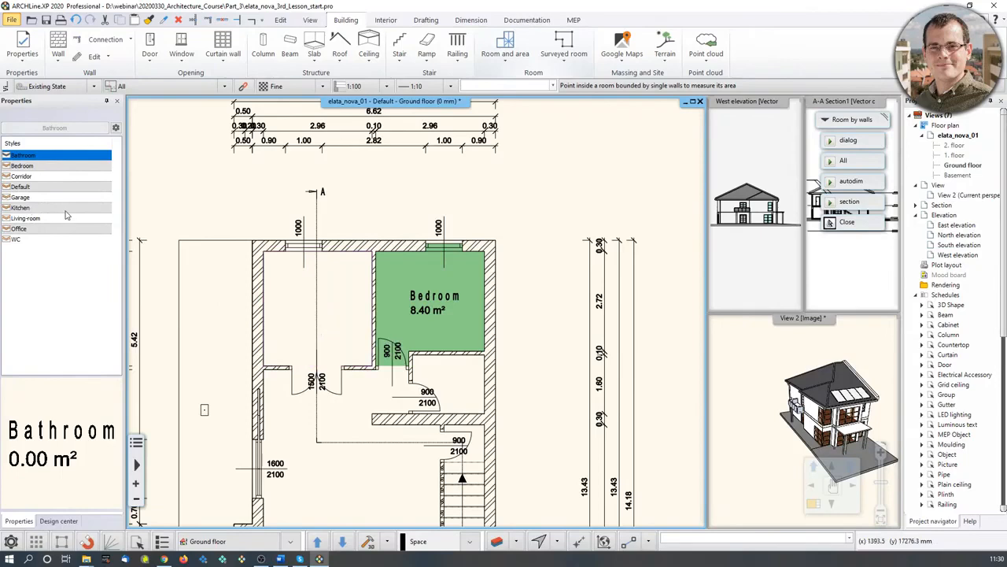
{"action": "left_click", "coordinate": [41, 228]}
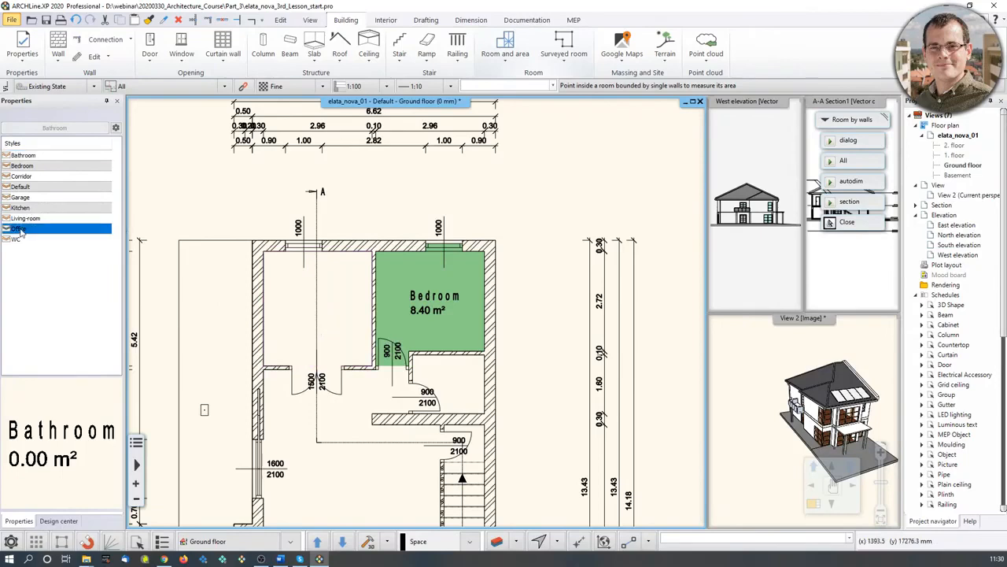
{"action": "left_click", "coordinate": [307, 305]}
{"action": "left_click", "coordinate": [16, 239]}
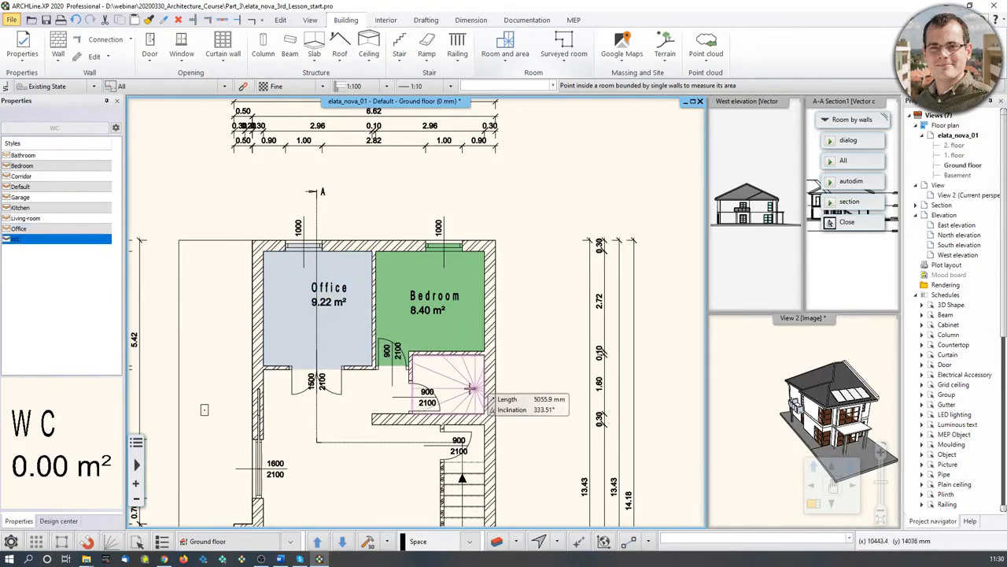
{"action": "left_click", "coordinate": [446, 383]}
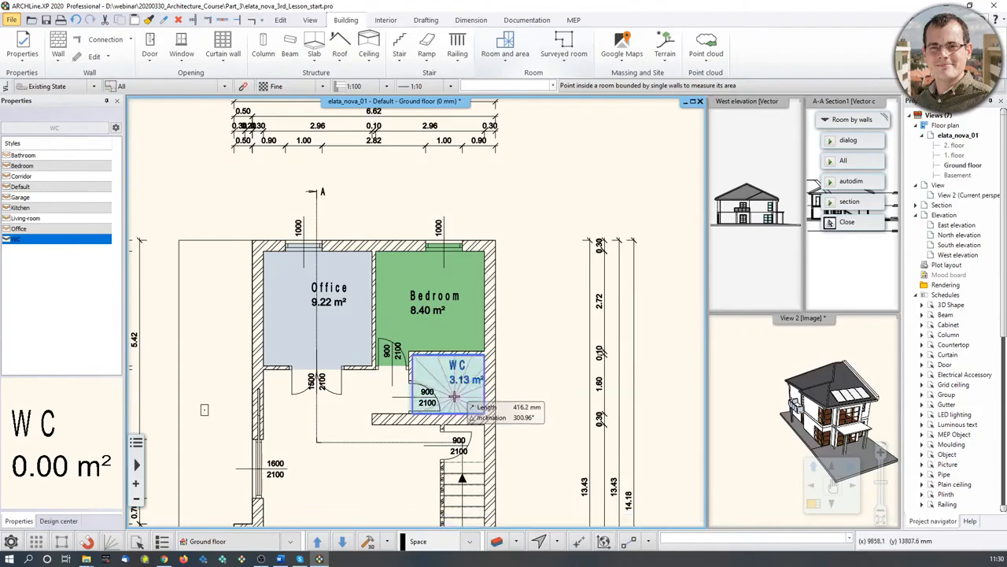
{"action": "scroll", "coordinate": [446, 383], "scroll_direction": "up", "scroll_amount": 3}
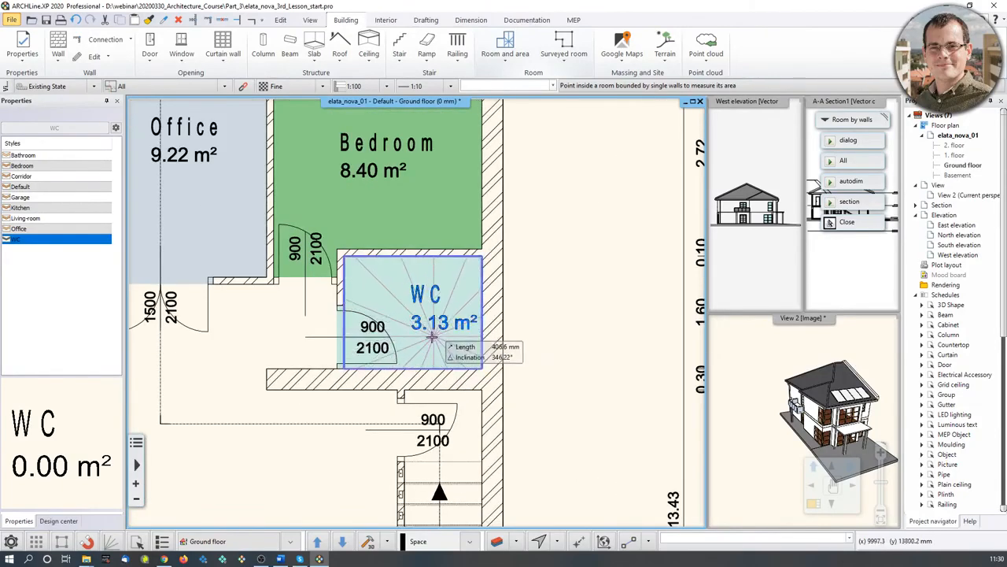
{"action": "key", "text": "Escape"}
{"action": "scroll", "coordinate": [441, 339], "scroll_direction": "down", "scroll_amount": 3}
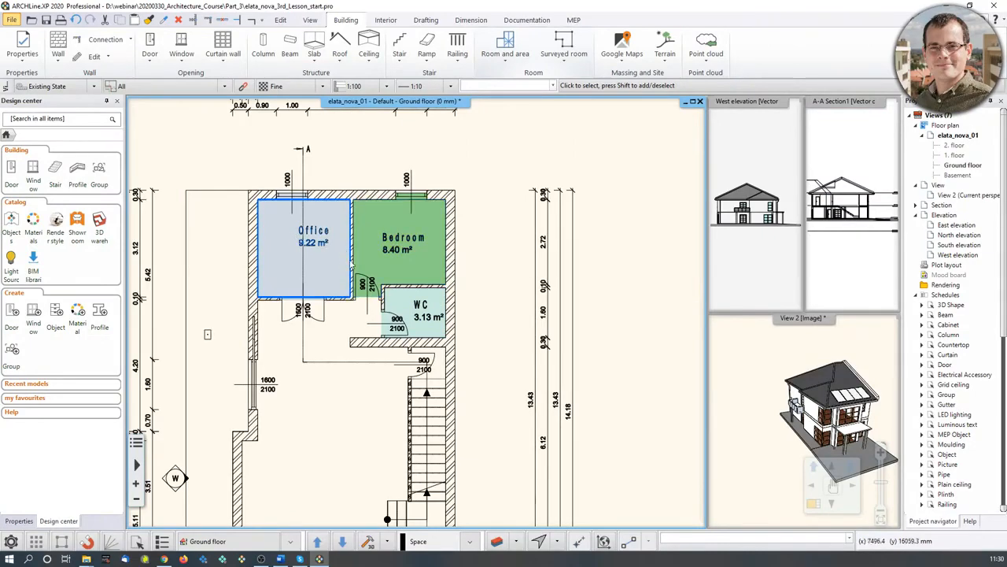
{"action": "scroll", "coordinate": [358, 299], "scroll_direction": "down", "scroll_amount": 2}
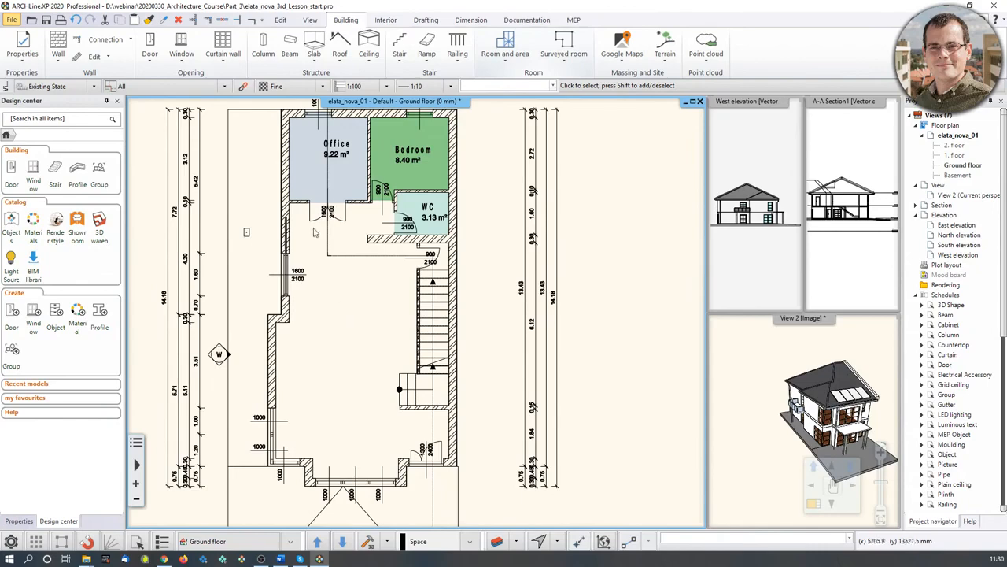
- Cancel the Kitchen room-by-walls attempt and show the list of room-creation methods
{"action": "left_click", "coordinate": [505, 46]}
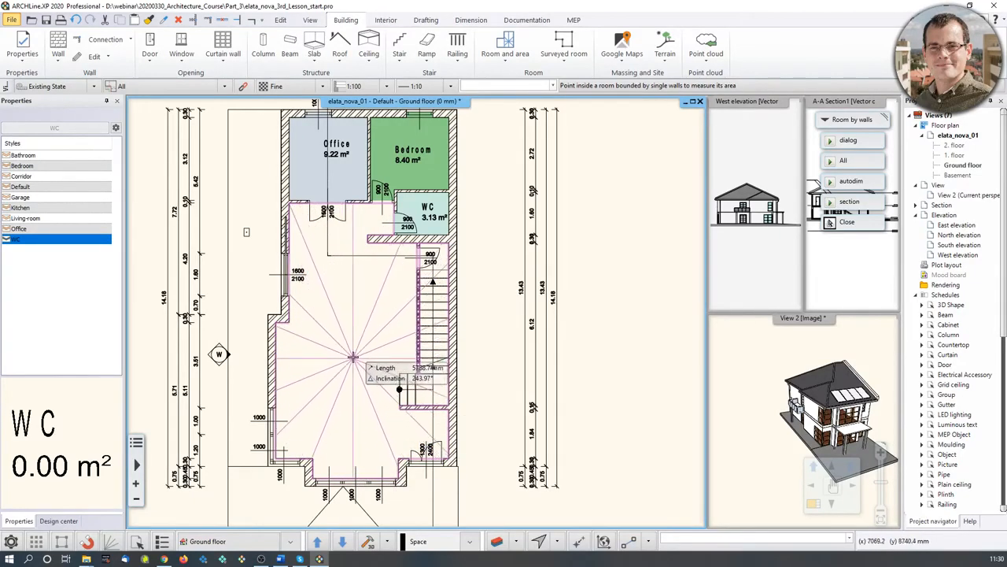
{"action": "left_click", "coordinate": [22, 206]}
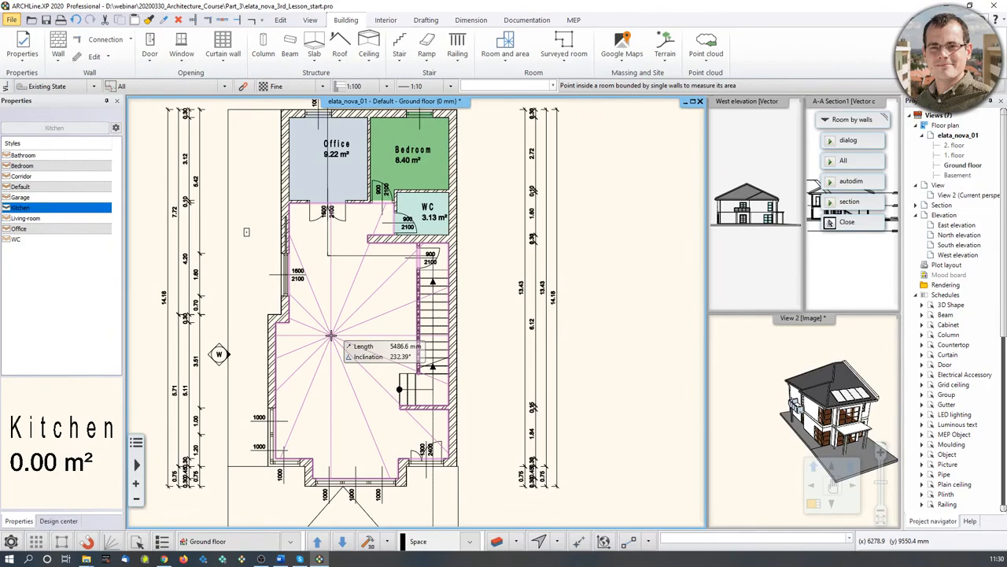
{"action": "key", "text": "Escape"}
{"action": "left_click", "coordinate": [502, 57]}
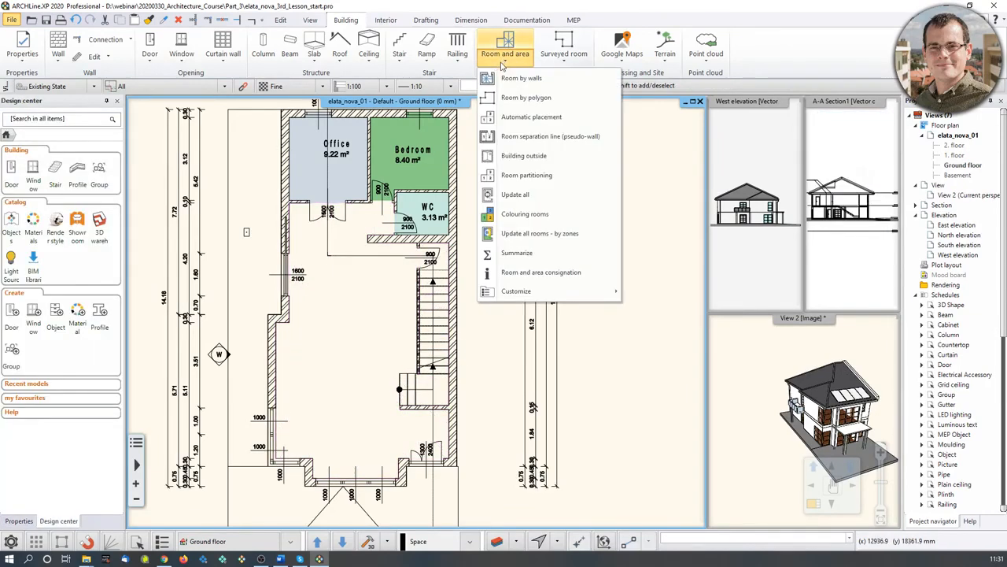
- Begin a Room by polygon outline at the hall's wall corner, past the door and lower wall
{"action": "left_click", "coordinate": [519, 98]}
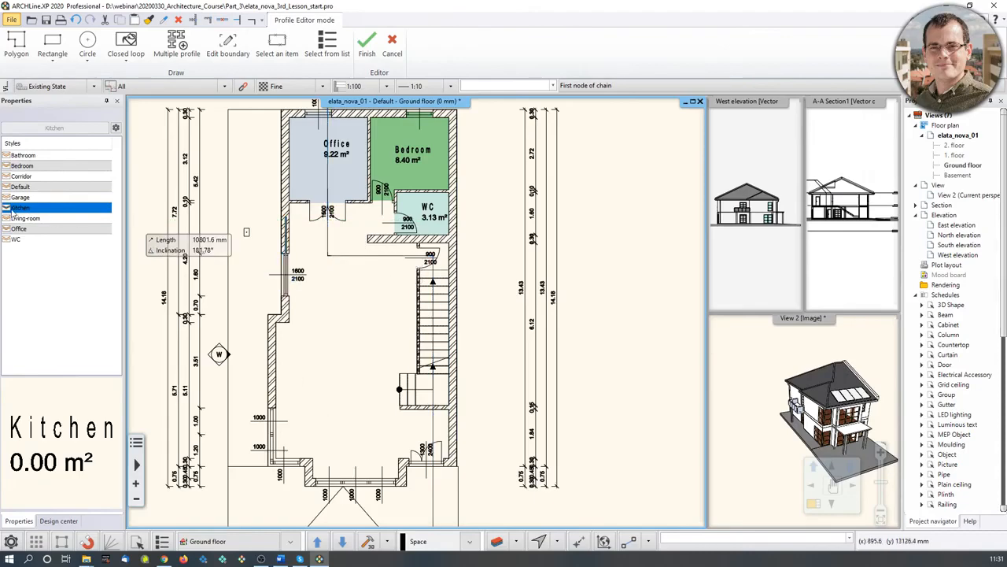
{"action": "scroll", "coordinate": [306, 285], "scroll_direction": "up", "scroll_amount": 2}
{"action": "left_click", "coordinate": [326, 199]}
{"action": "middle_click_drag", "start_coordinate": [647, 211], "coordinate": [354, 236]}
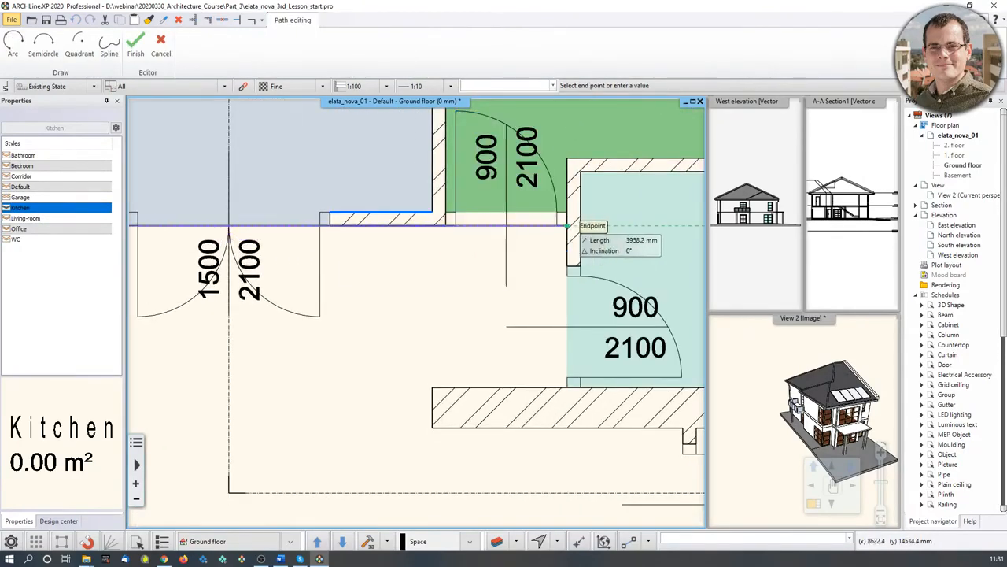
{"action": "left_click", "coordinate": [557, 225]}
{"action": "left_click", "coordinate": [567, 387]}
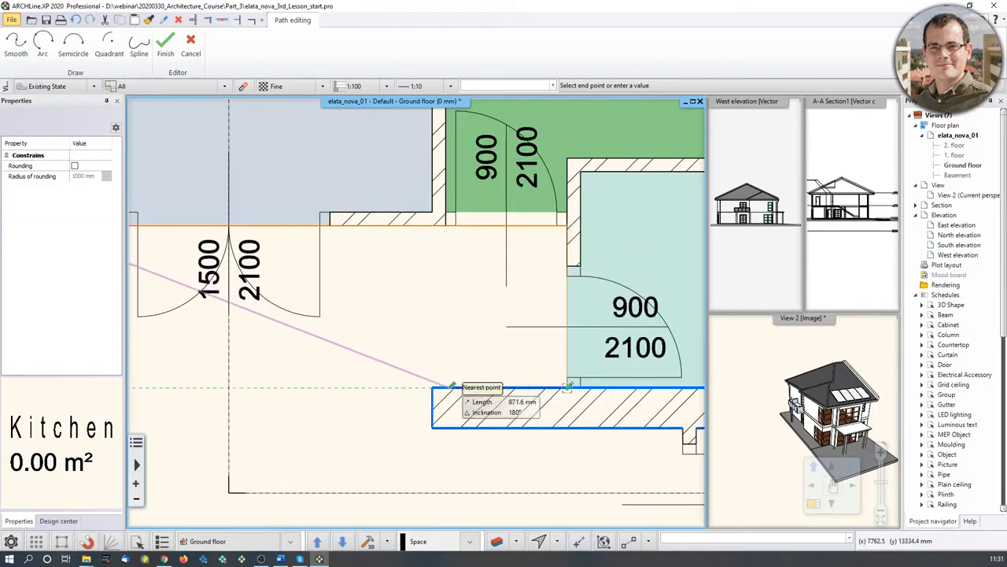
{"action": "left_click", "coordinate": [433, 388]}
{"action": "left_click", "coordinate": [432, 427]}
{"action": "middle_click_drag", "start_coordinate": [537, 433], "coordinate": [301, 281]}
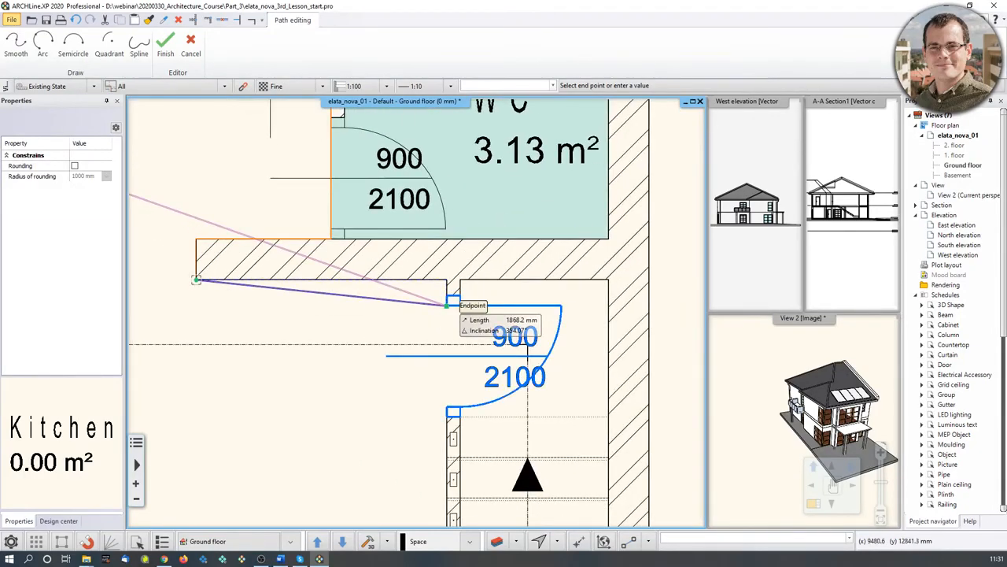
{"action": "left_click", "coordinate": [447, 278]}
- Continue the outline along the stair wall, close it, and accept a 500 mm room height
{"action": "scroll", "coordinate": [416, 314], "scroll_direction": "down", "scroll_amount": 3}
{"action": "middle_click_drag", "start_coordinate": [411, 410], "coordinate": [530, 250]}
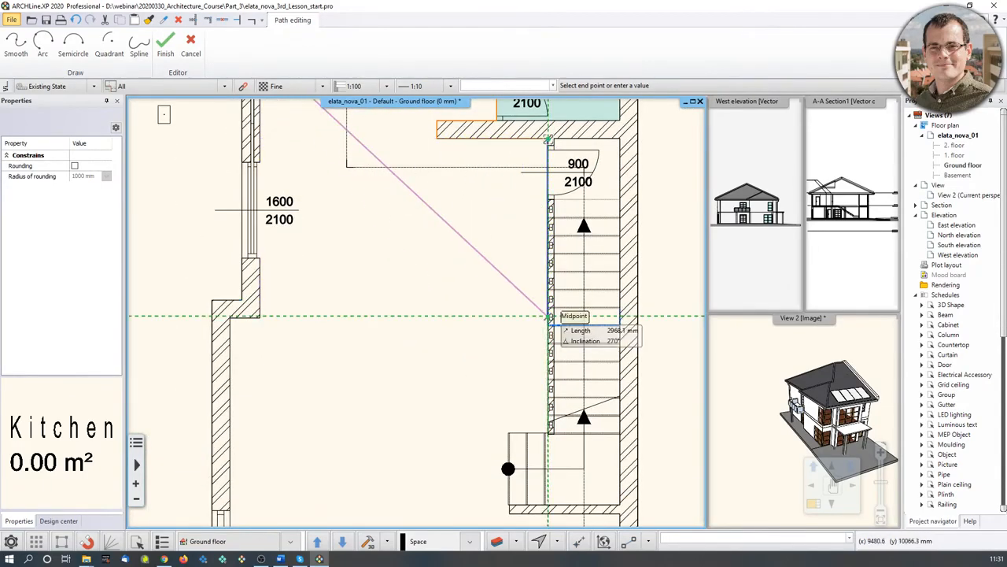
{"action": "left_click", "coordinate": [549, 317]}
{"action": "left_click", "coordinate": [548, 140]}
{"action": "scroll", "coordinate": [256, 314], "scroll_direction": "up", "scroll_amount": 3}
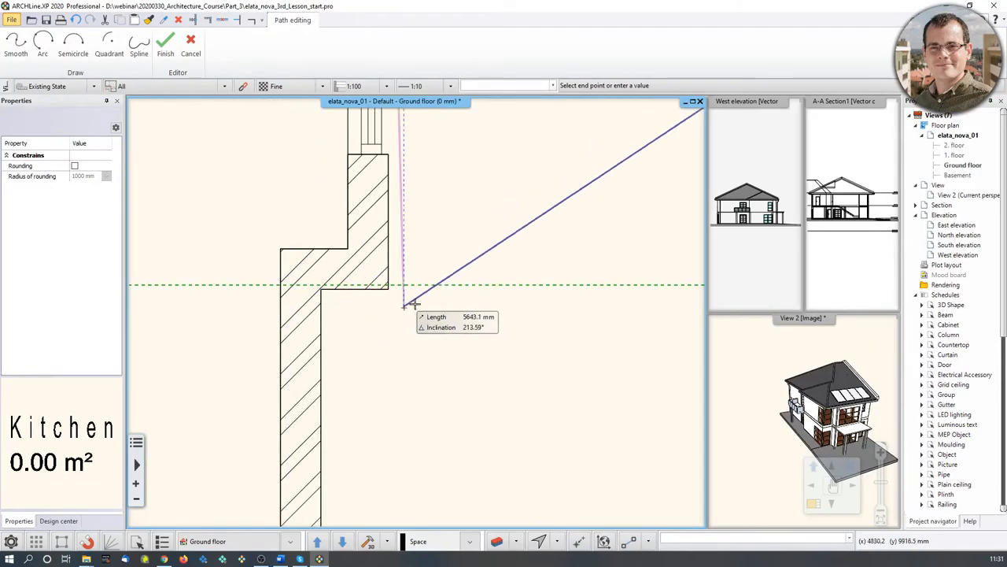
{"action": "scroll", "coordinate": [417, 309], "scroll_direction": "down", "scroll_amount": 3}
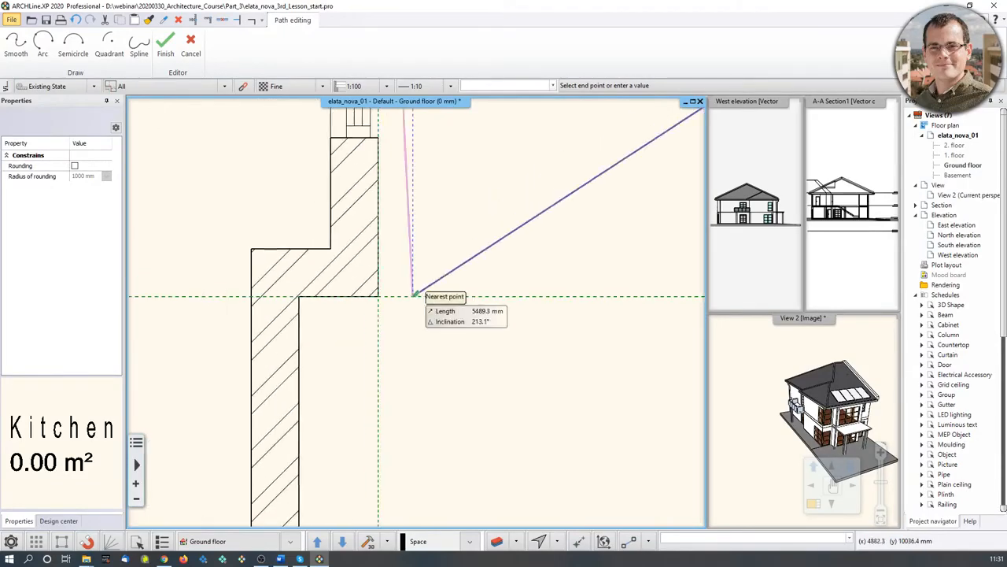
{"action": "middle_click_drag", "start_coordinate": [599, 302], "coordinate": [337, 307]}
{"action": "scroll", "coordinate": [603, 306], "scroll_direction": "up", "scroll_amount": 3}
{"action": "middle_click_drag", "start_coordinate": [596, 306], "coordinate": [406, 312]}
{"action": "scroll", "coordinate": [338, 299], "scroll_direction": "up", "scroll_amount": 2}
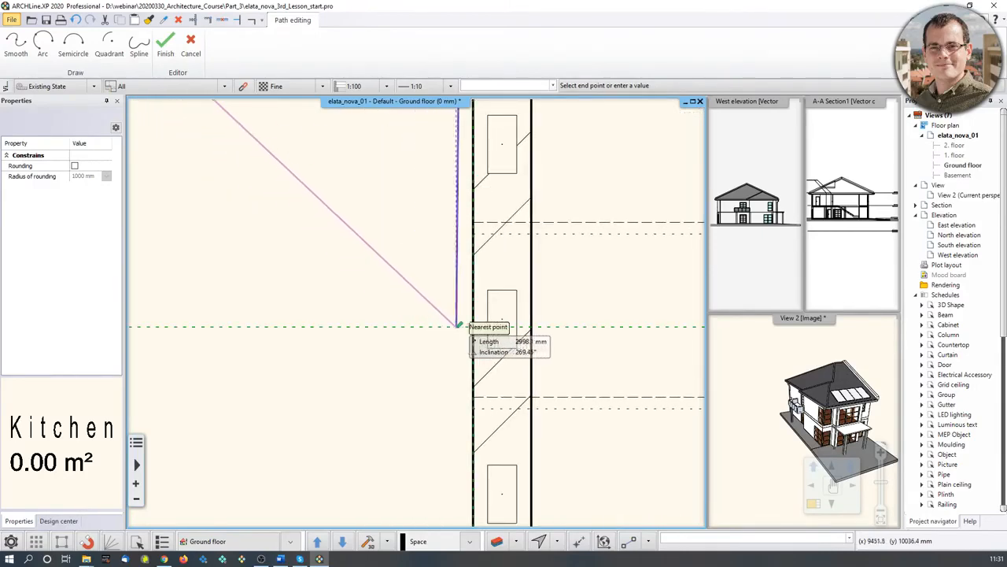
{"action": "left_click", "coordinate": [473, 326]}
{"action": "scroll", "coordinate": [421, 315], "scroll_direction": "down", "scroll_amount": 3}
{"action": "scroll", "coordinate": [306, 316], "scroll_direction": "down", "scroll_amount": 3}
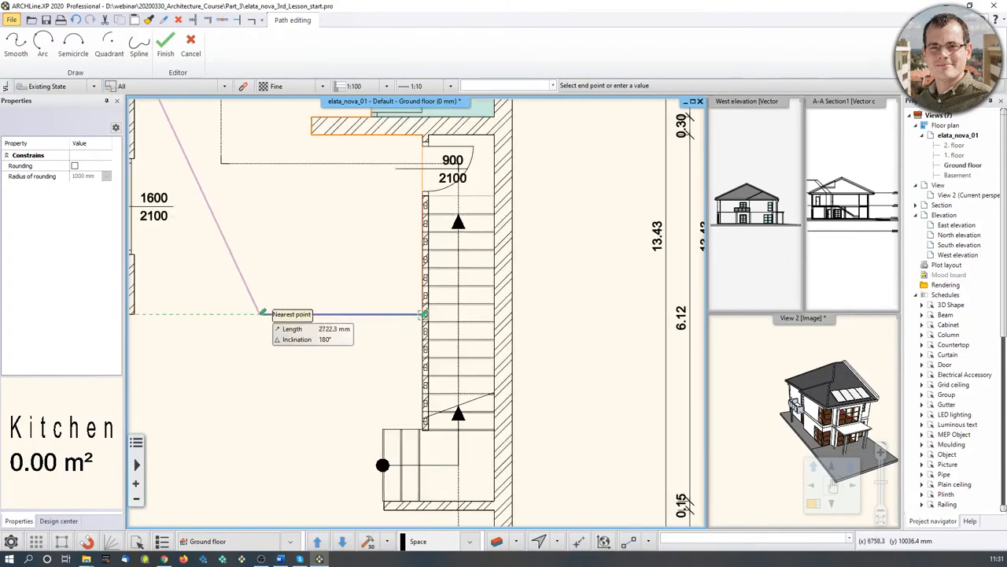
{"action": "middle_click_drag", "start_coordinate": [259, 315], "coordinate": [386, 328]}
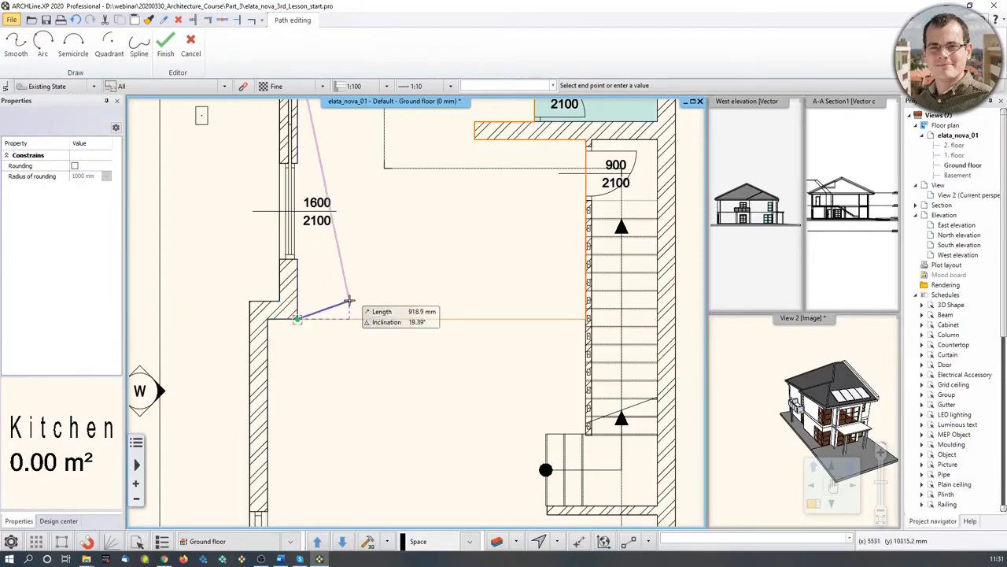
{"action": "scroll", "coordinate": [338, 311], "scroll_direction": "down", "scroll_amount": 2}
{"action": "left_click", "coordinate": [331, 318]}
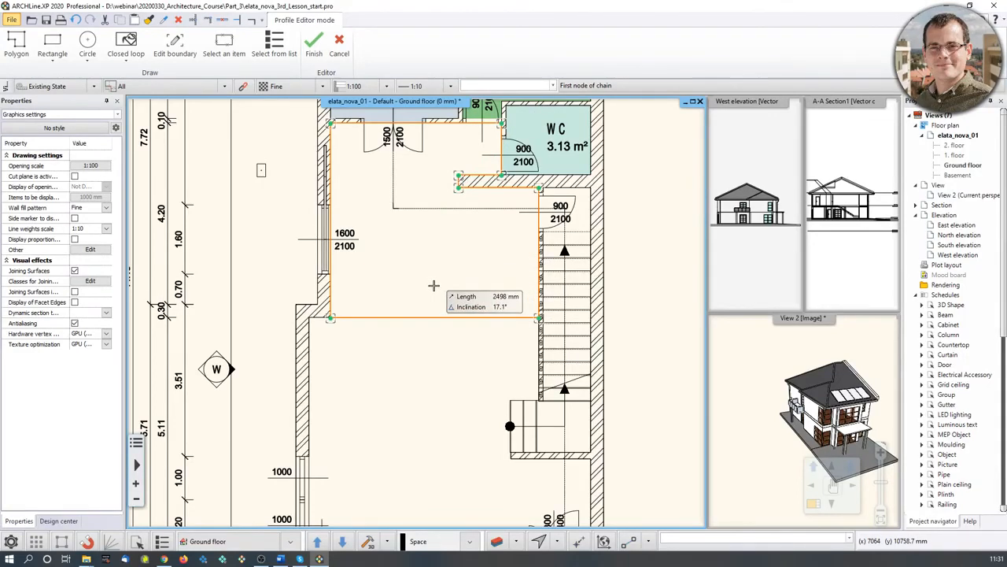
{"action": "key", "text": "Return"}
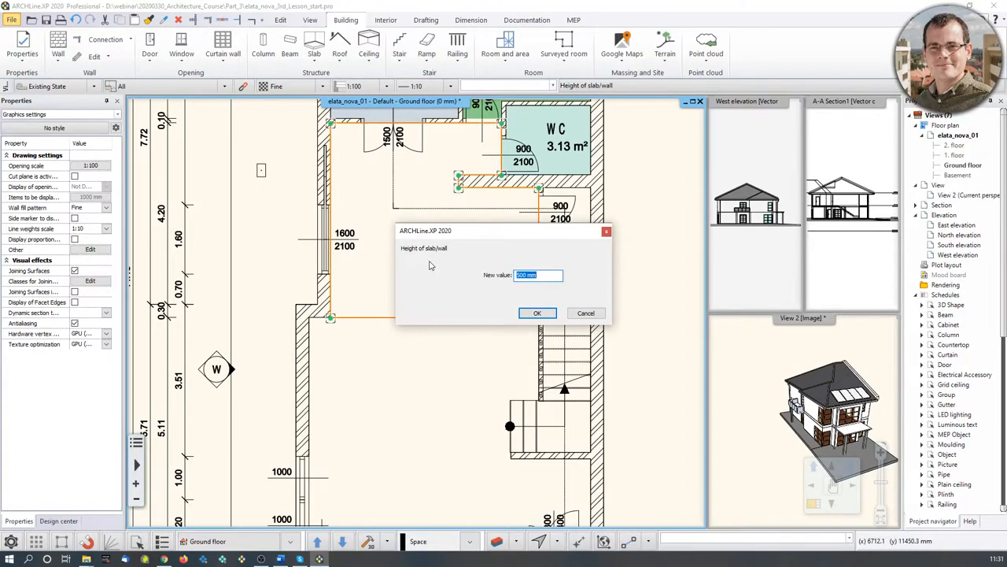
{"action": "left_click", "coordinate": [536, 315]}
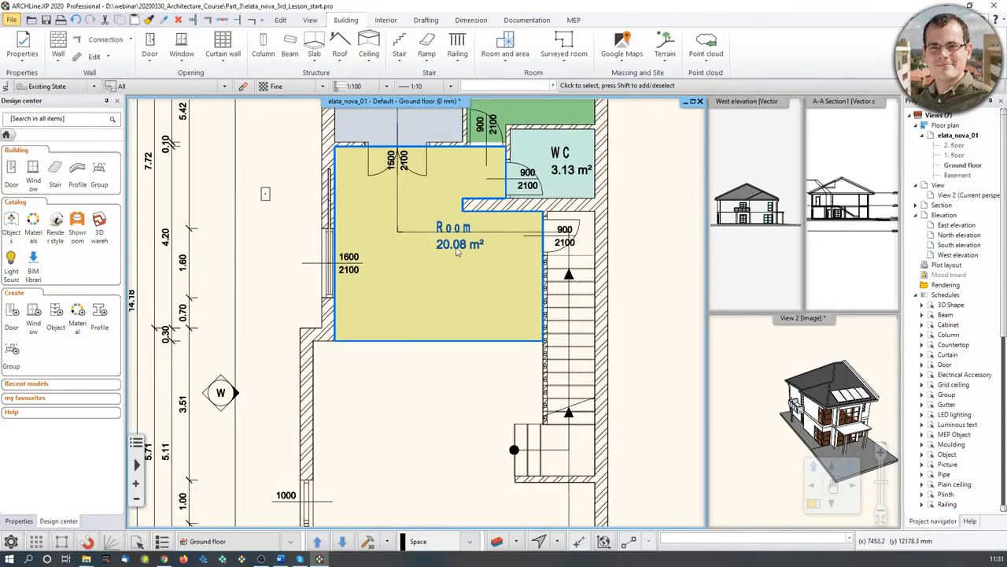
- Rename the 20.08 m² room to Kitchen, then pan to the area below it
{"action": "left_click", "coordinate": [455, 250]}
{"action": "scroll", "coordinate": [444, 267], "scroll_direction": "up", "scroll_amount": 3}
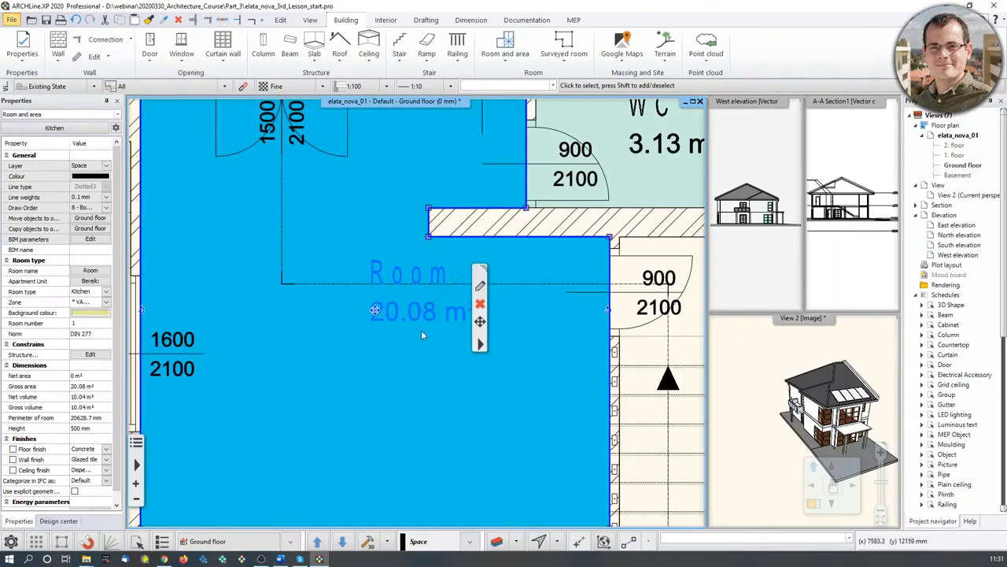
{"action": "scroll", "coordinate": [428, 315], "scroll_direction": "down", "scroll_amount": 3}
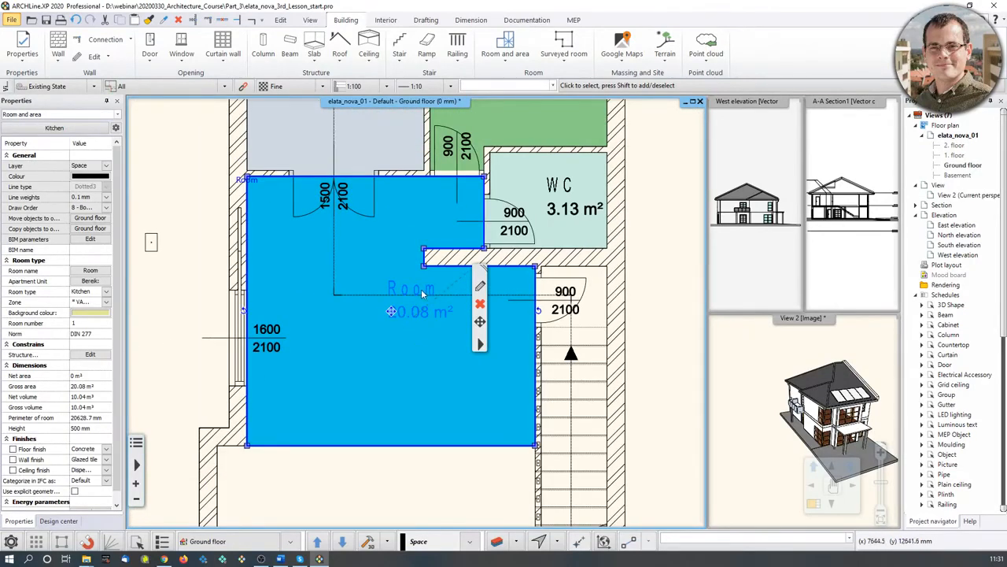
{"action": "left_click", "coordinate": [97, 272]}
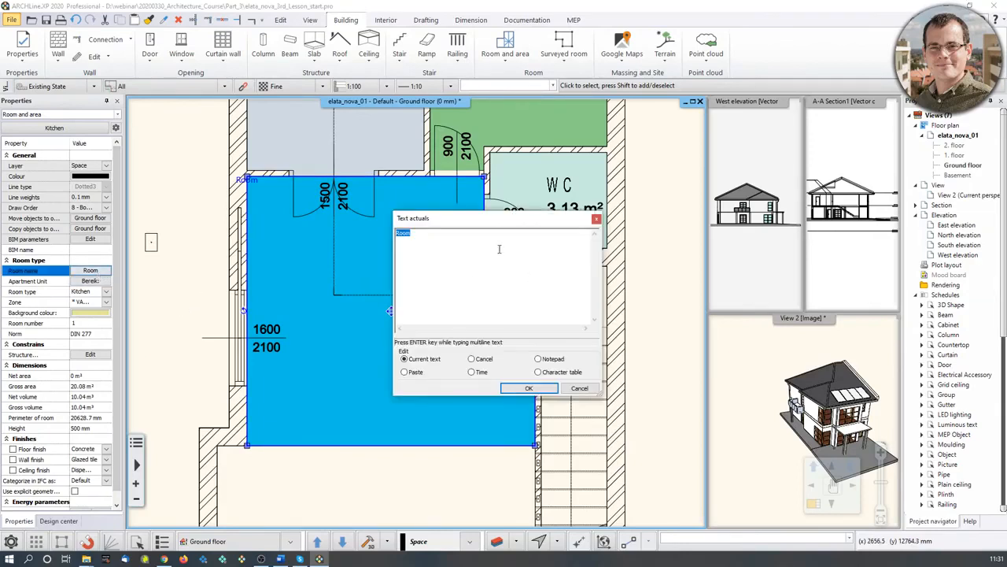
{"action": "type", "text": "Kit"}
{"action": "left_click", "coordinate": [528, 388]}
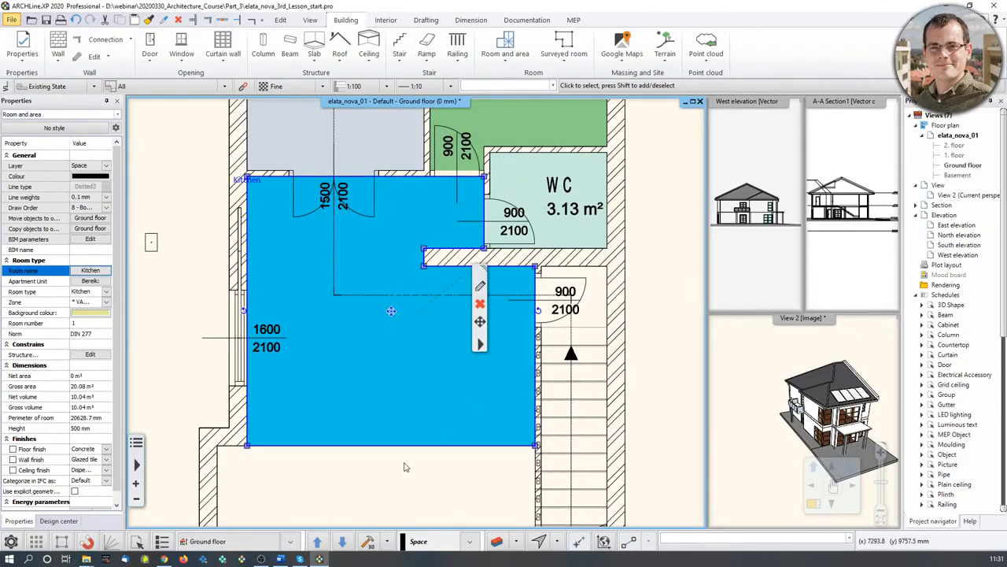
{"action": "key", "text": "Escape"}
{"action": "scroll", "coordinate": [422, 459], "scroll_direction": "down", "scroll_amount": 3}
{"action": "middle_click_drag", "start_coordinate": [422, 460], "coordinate": [452, 315]}
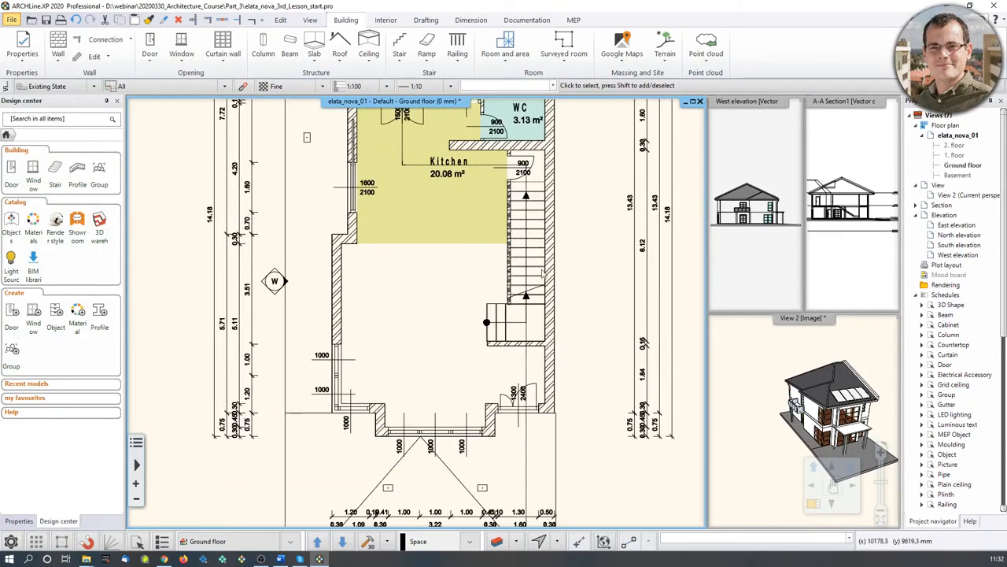
- Start a Room by polygon and trace the first wall corners of the space below the kitchen
{"action": "left_click", "coordinate": [563, 43]}
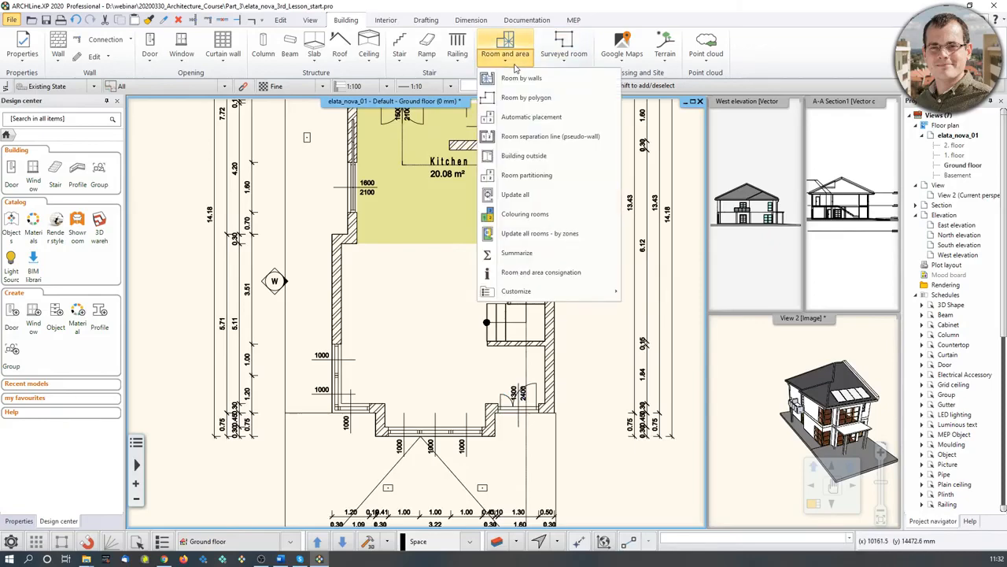
{"action": "left_click", "coordinate": [520, 96]}
{"action": "scroll", "coordinate": [362, 272], "scroll_direction": "up", "scroll_amount": 3}
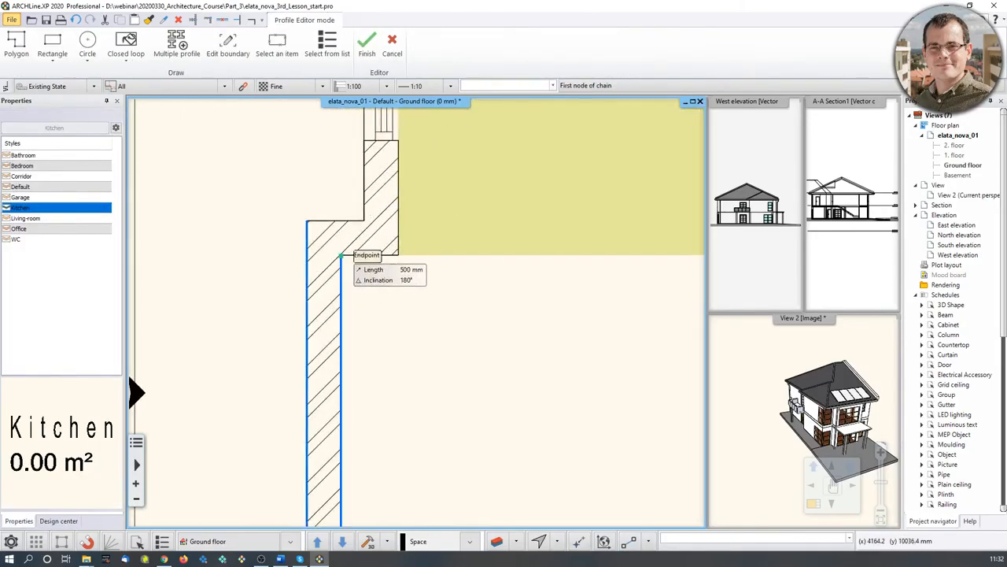
{"action": "left_click", "coordinate": [341, 257]}
{"action": "scroll", "coordinate": [517, 283], "scroll_direction": "up", "scroll_amount": 3}
{"action": "scroll", "coordinate": [576, 281], "scroll_direction": "down", "scroll_amount": 3}
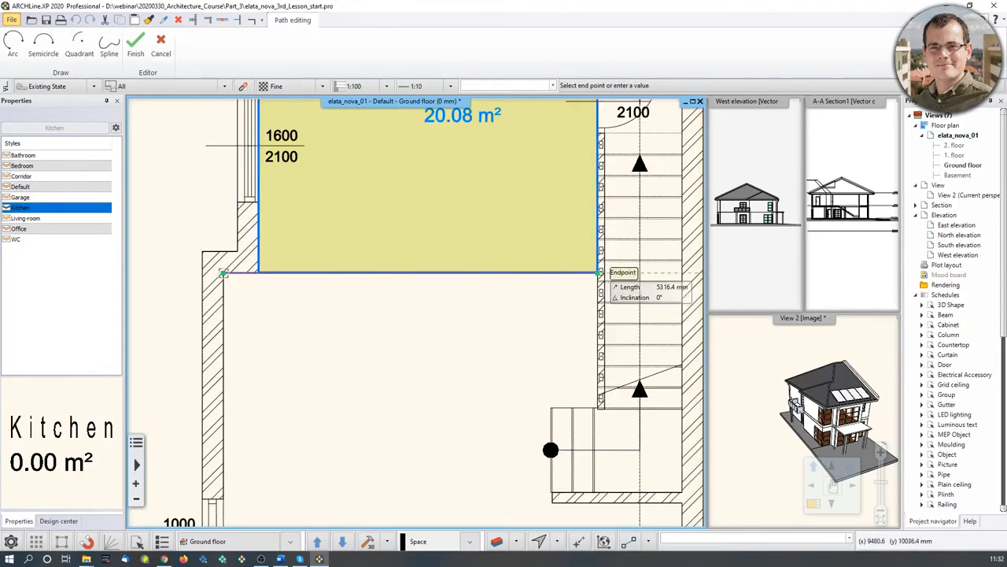
{"action": "left_click", "coordinate": [598, 273]}
{"action": "scroll", "coordinate": [583, 407], "scroll_direction": "up", "scroll_amount": 3}
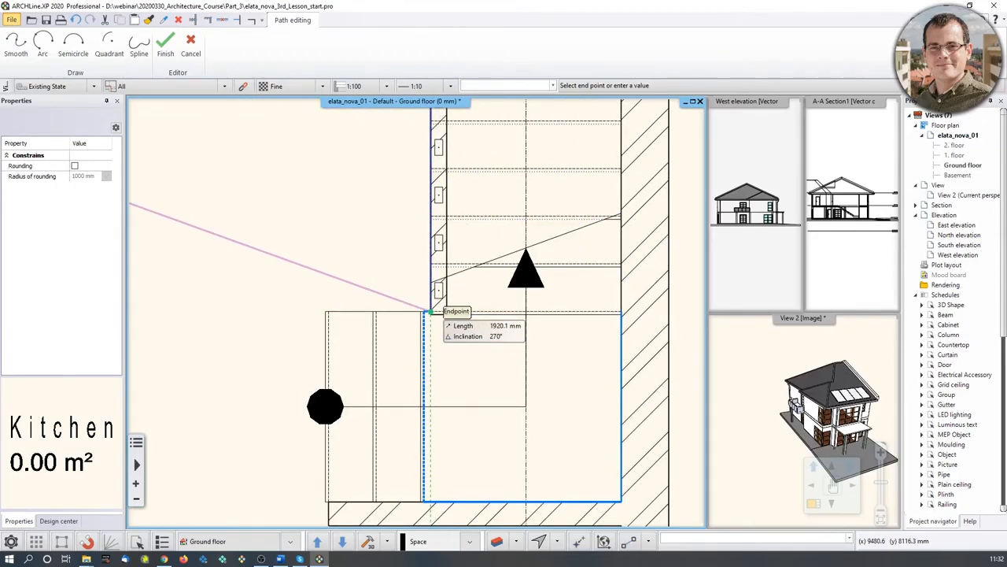
{"action": "scroll", "coordinate": [355, 311], "scroll_direction": "up", "scroll_amount": 5}
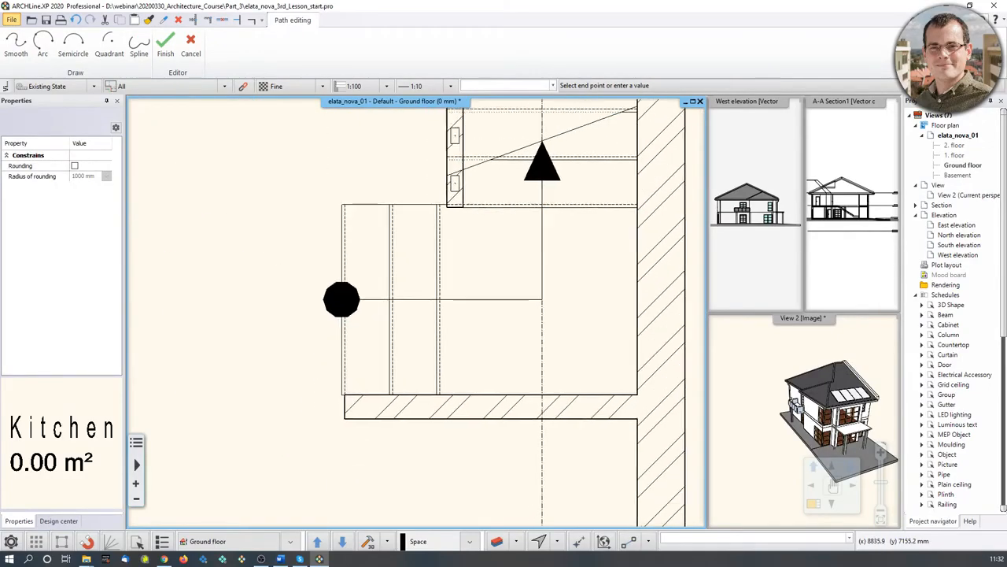
{"action": "left_click", "coordinate": [442, 293]}
{"action": "left_click", "coordinate": [455, 294]}
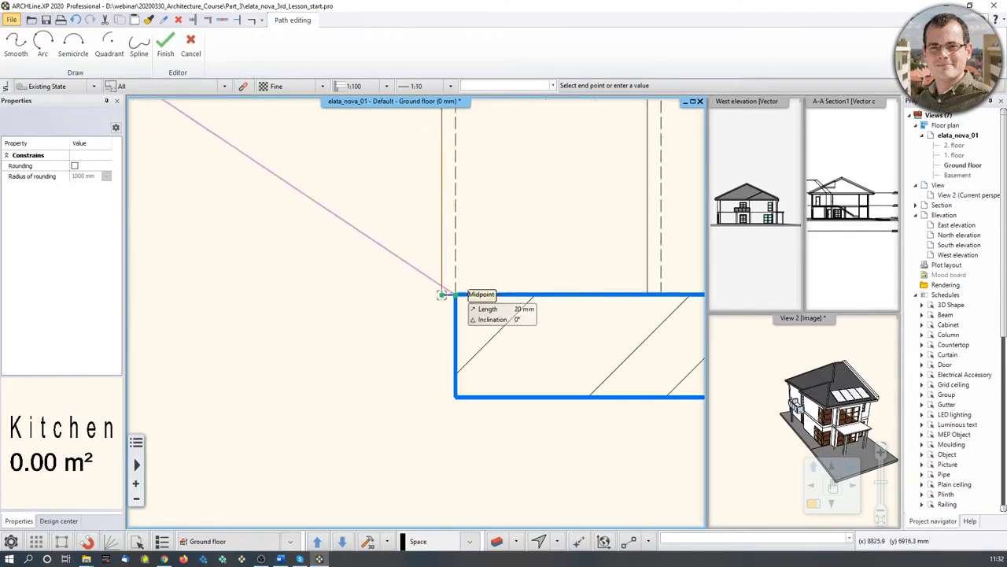
{"action": "scroll", "coordinate": [455, 396], "scroll_direction": "down", "scroll_amount": 5}
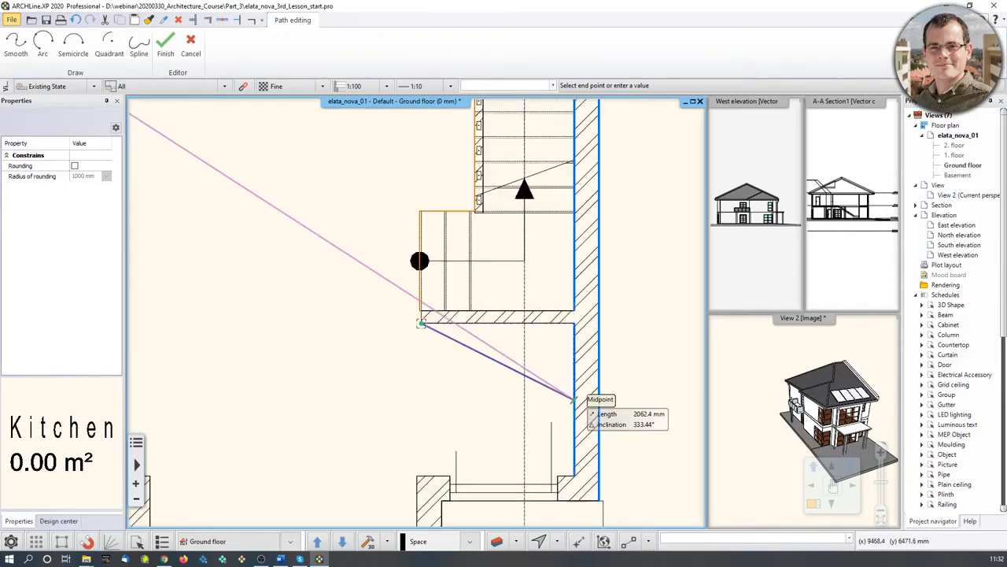
{"action": "scroll", "coordinate": [417, 278], "scroll_direction": "up", "scroll_amount": 2}
{"action": "scroll", "coordinate": [428, 393], "scroll_direction": "down", "scroll_amount": 4}
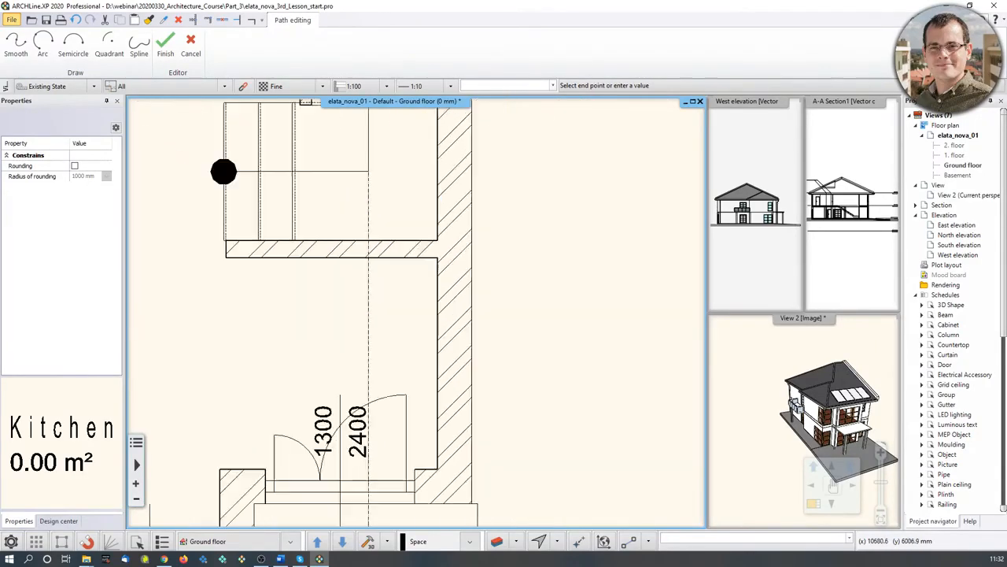
{"action": "left_click", "coordinate": [431, 408]}
{"action": "left_click", "coordinate": [296, 409]}
- Trace the remaining wall corners, close the room outline and accept the 500 mm height
{"action": "middle_click_drag", "start_coordinate": [252, 431], "coordinate": [651, 434]}
{"action": "left_click", "coordinate": [698, 464]}
{"action": "left_click", "coordinate": [467, 466]}
{"action": "left_click", "coordinate": [467, 411]}
{"action": "scroll", "coordinate": [383, 355], "scroll_direction": "up", "scroll_amount": 3}
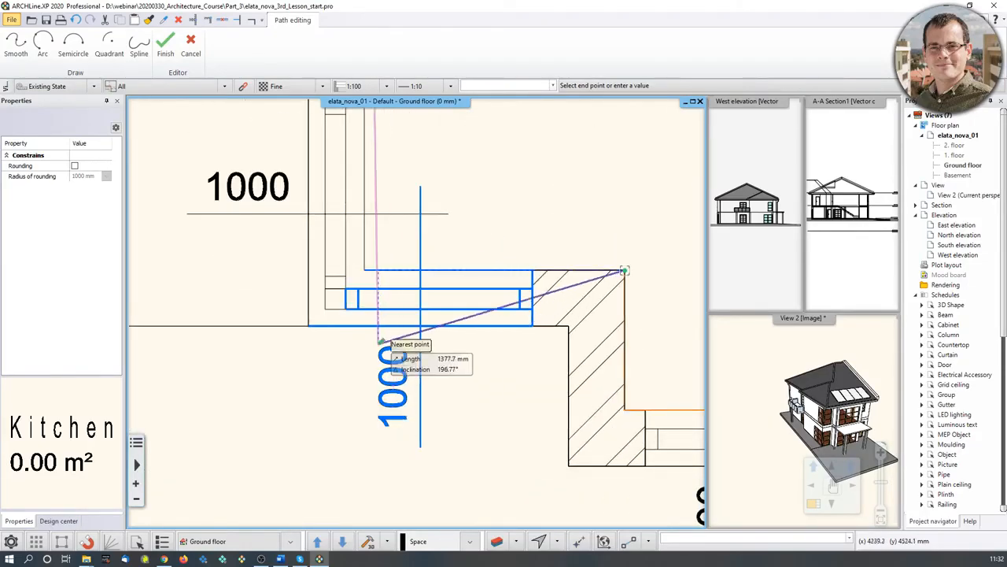
{"action": "left_click", "coordinate": [365, 269]}
{"action": "scroll", "coordinate": [420, 213], "scroll_direction": "down", "scroll_amount": 6}
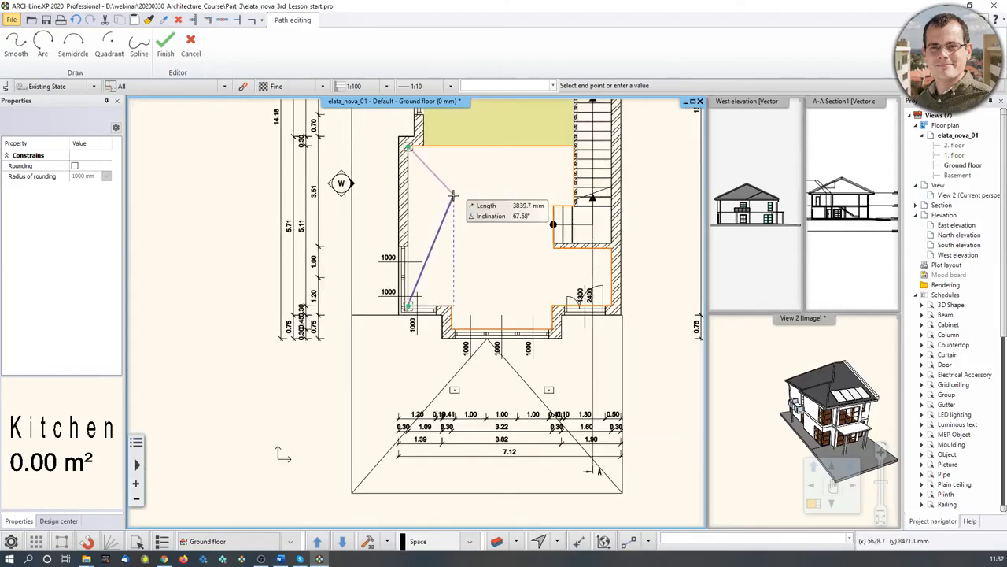
{"action": "key", "text": "Return"}
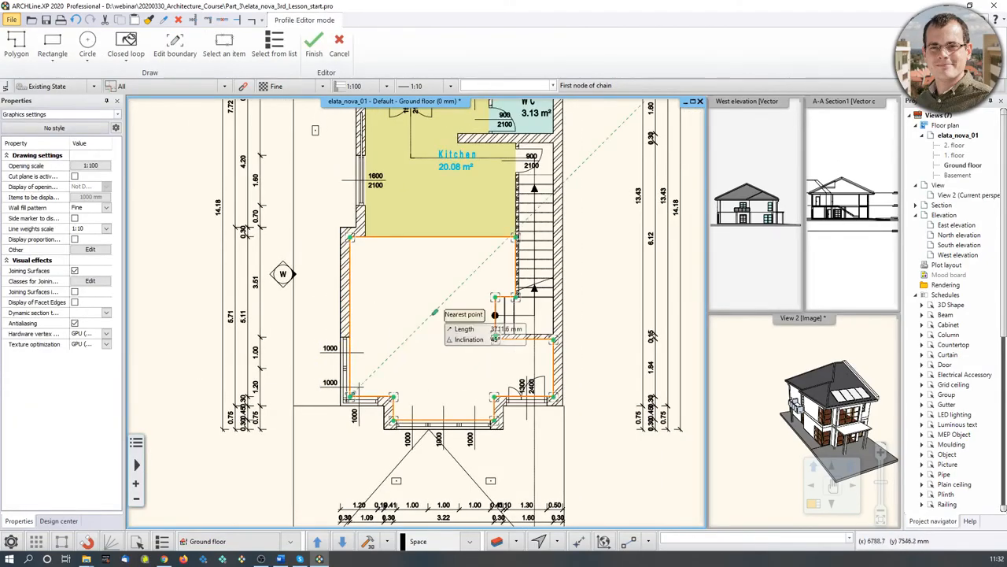
{"action": "key", "text": "Return"}
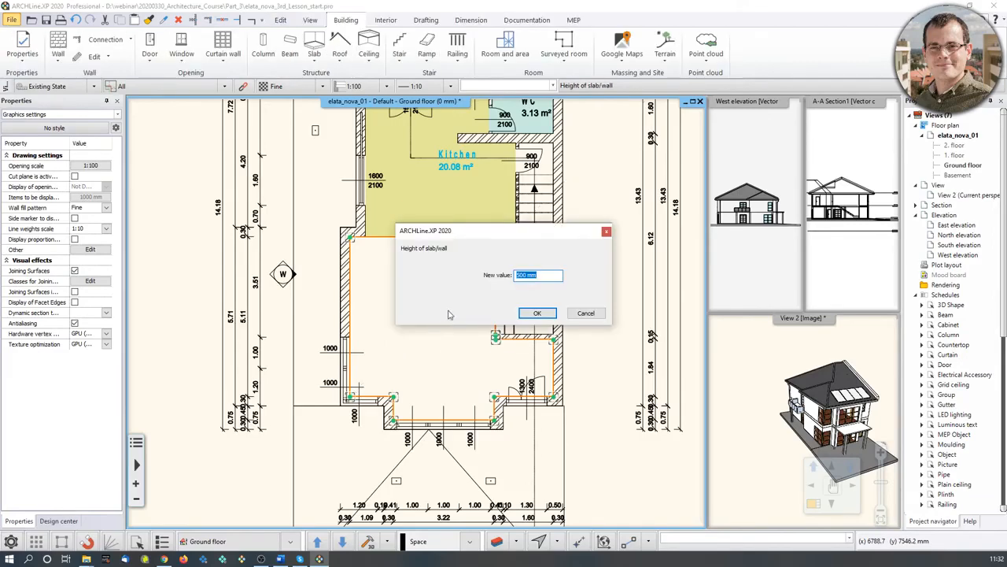
{"action": "left_click", "coordinate": [537, 313]}
- Rename the new 30.93 m² room to Livingroom
{"action": "key", "text": "Escape"}
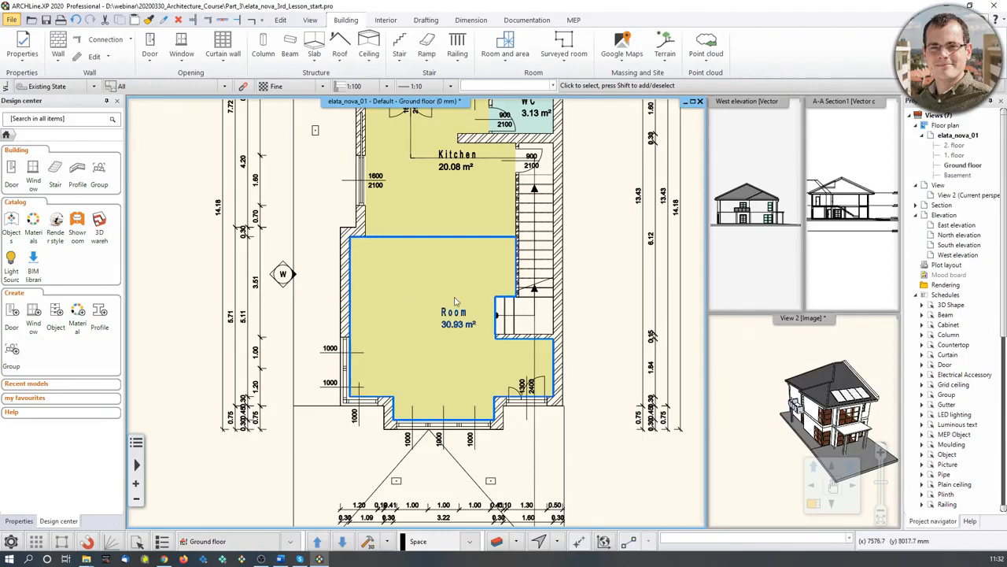
{"action": "left_click", "coordinate": [458, 324]}
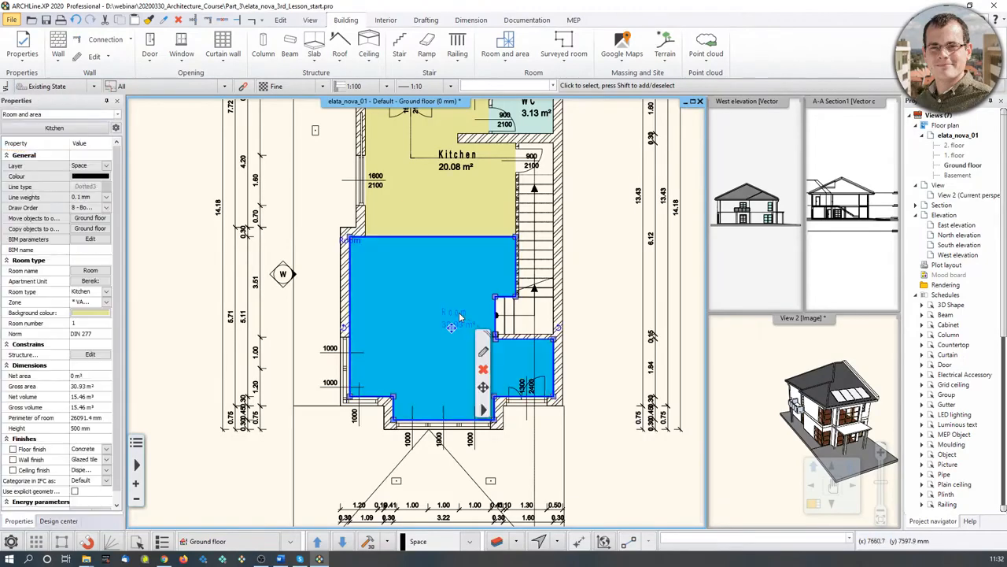
{"action": "left_click", "coordinate": [91, 270]}
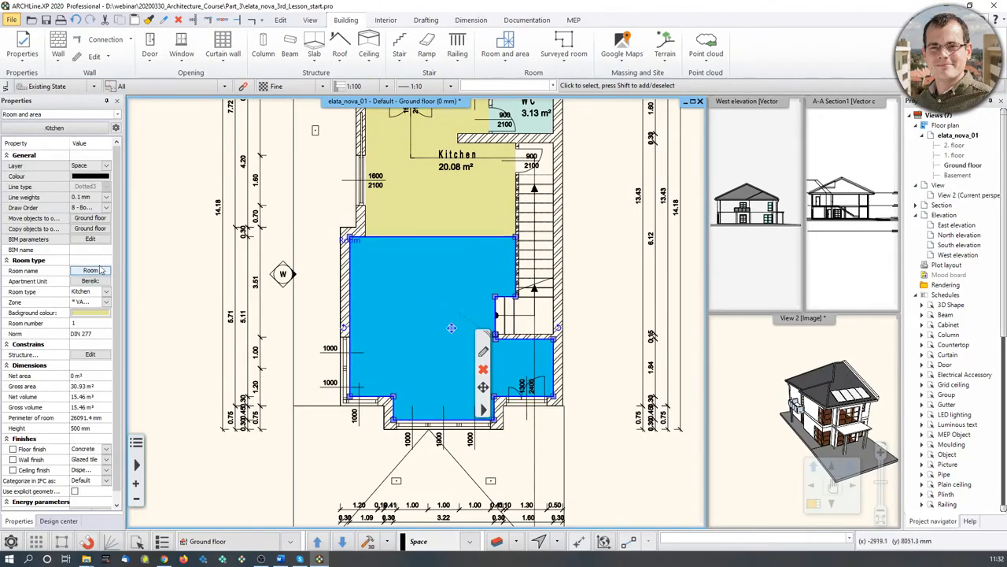
{"action": "left_click", "coordinate": [98, 271]}
{"action": "key", "text": "BackSpace"}
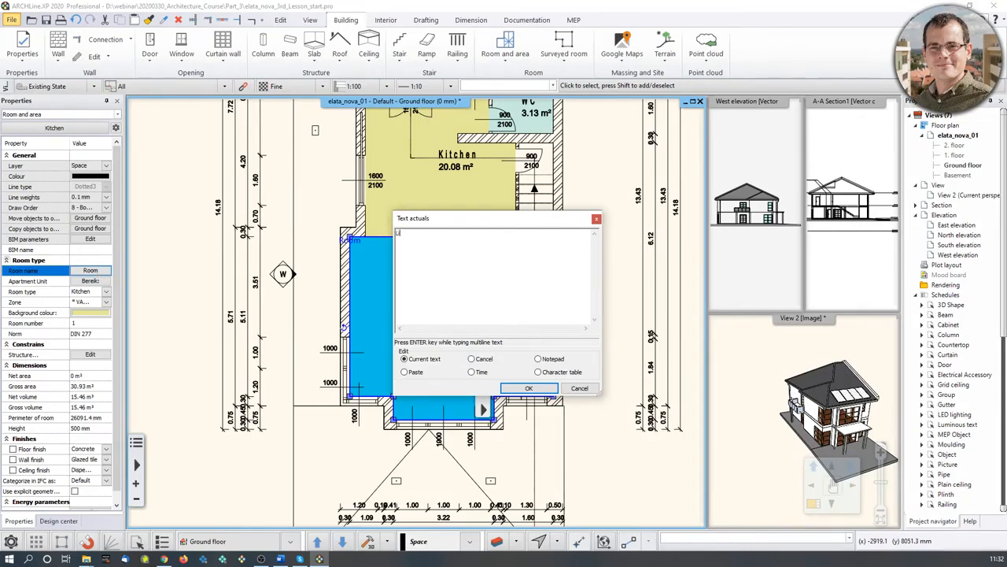
{"action": "left_click", "coordinate": [540, 388]}
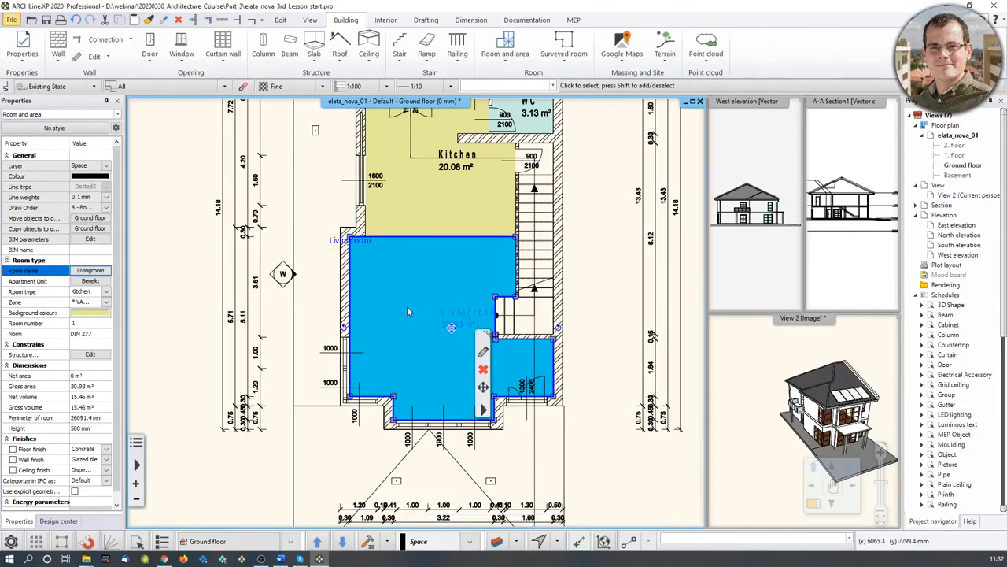
- Give the Livingroom a grey background colour
{"action": "left_click", "coordinate": [82, 313]}
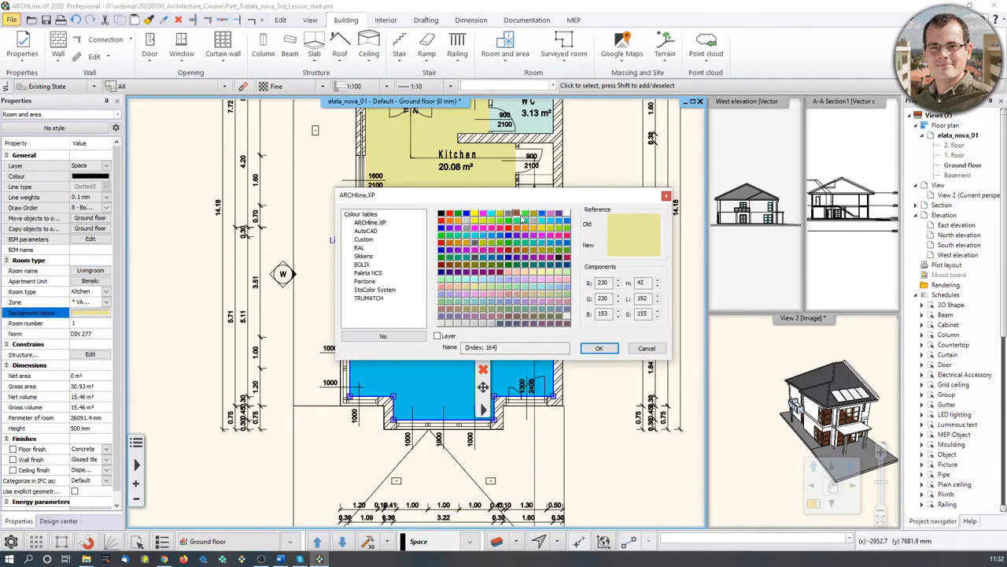
{"action": "left_click", "coordinate": [535, 225]}
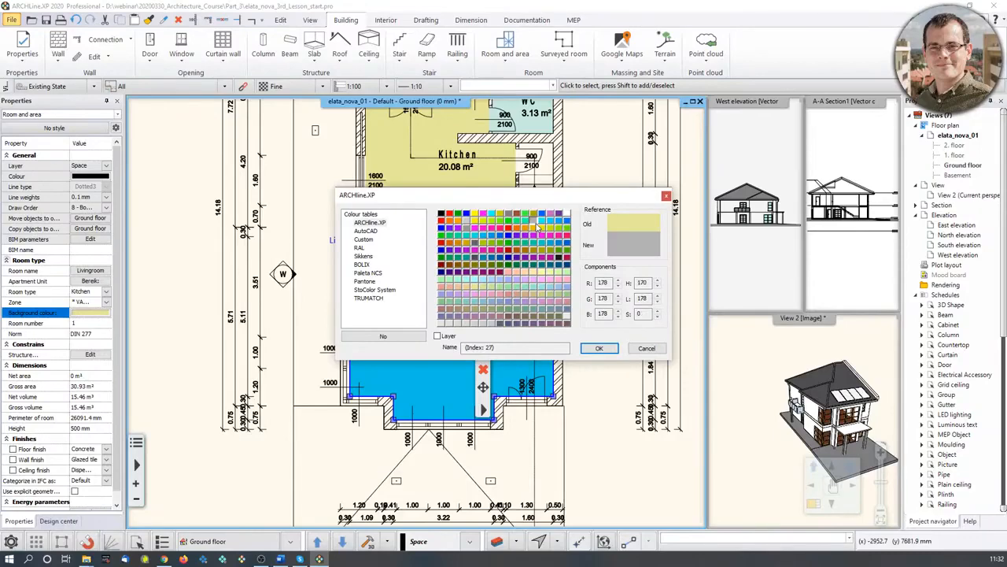
{"action": "left_click", "coordinate": [598, 348]}
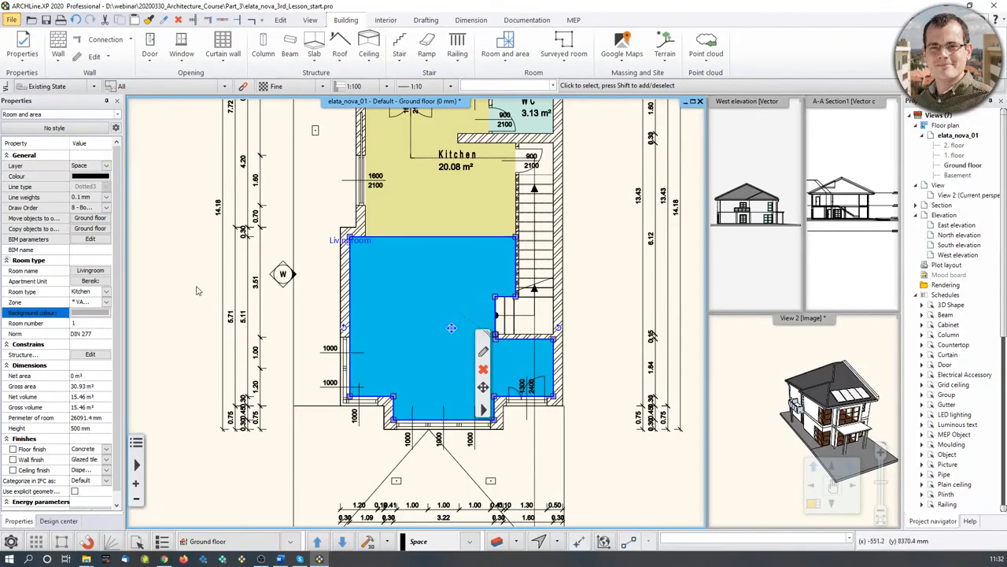
{"action": "key", "text": "Escape"}
{"action": "scroll", "coordinate": [426, 354], "scroll_direction": "down", "scroll_amount": 3}
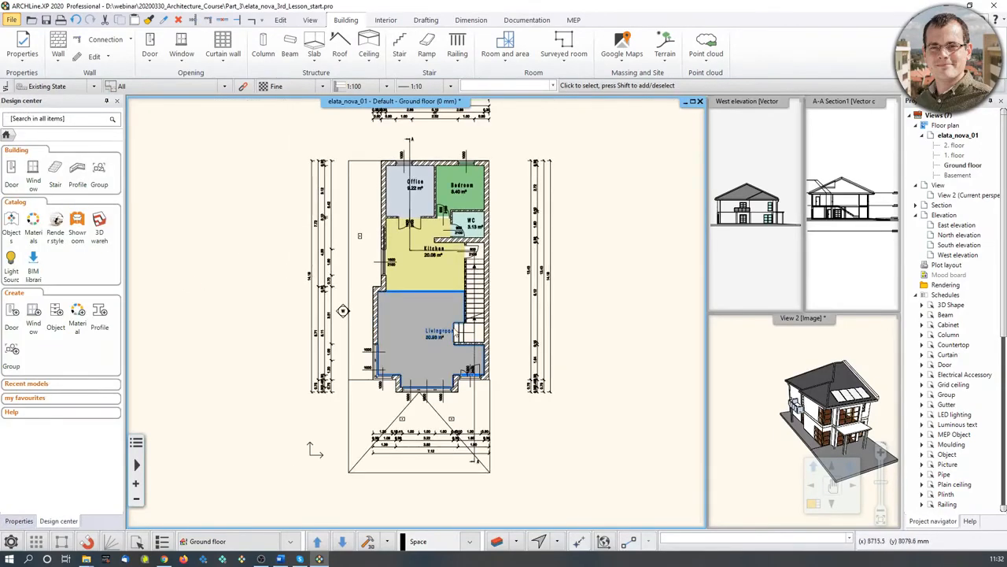
{"action": "middle_click_drag", "start_coordinate": [454, 327], "coordinate": [457, 342]}
{"action": "left_click", "coordinate": [457, 342]}
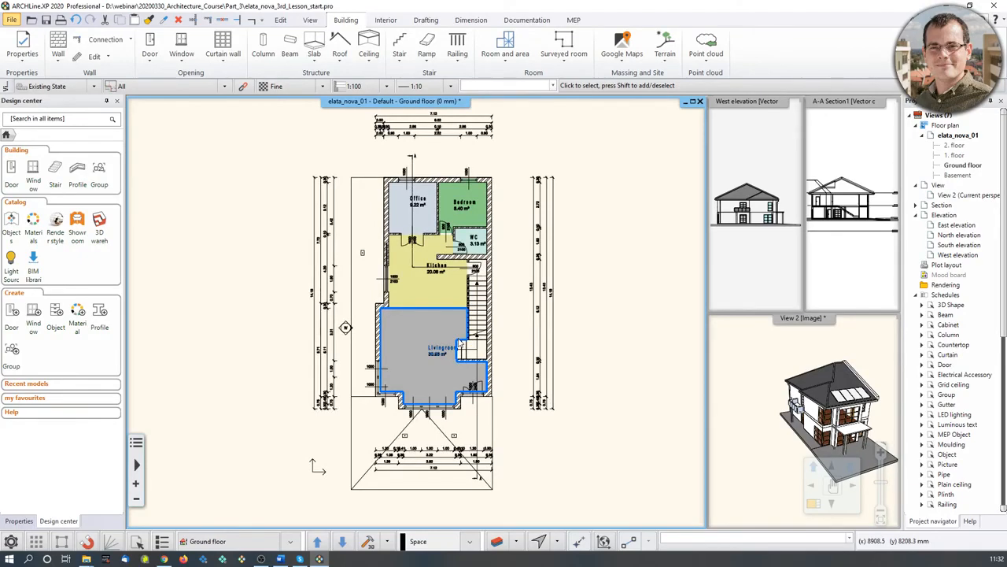
- Change the Livingroom's floor finish from Concrete to Stripe parquet in the Room and Area wizard
{"action": "left_click", "coordinate": [461, 343]}
{"action": "scroll", "coordinate": [374, 278], "scroll_direction": "up", "scroll_amount": 4}
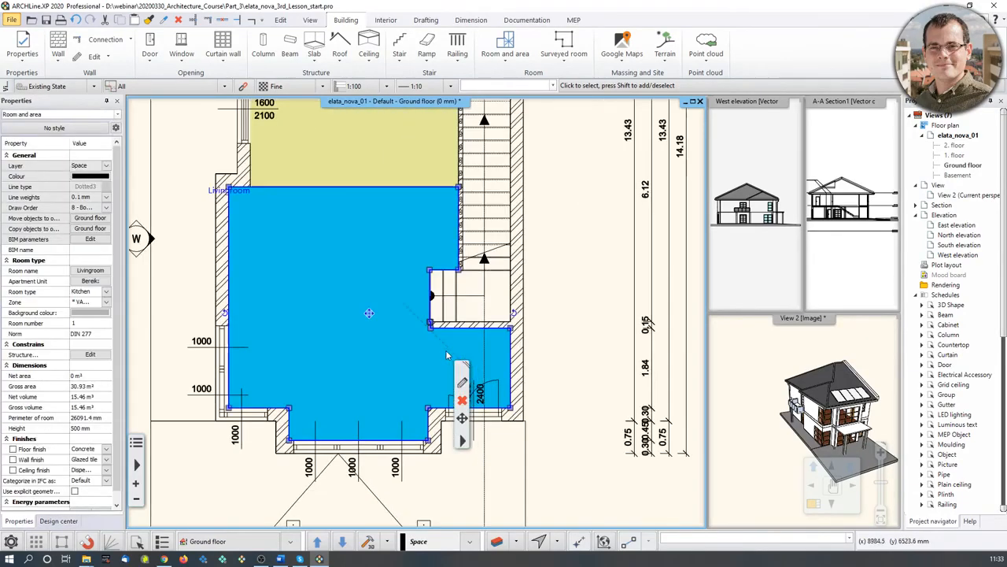
{"action": "left_click", "coordinate": [462, 382]}
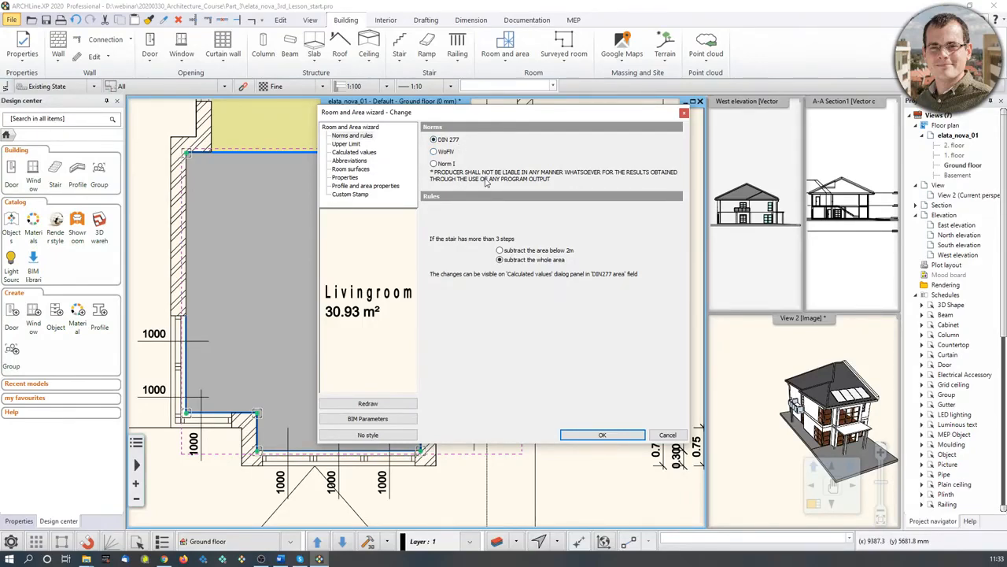
{"action": "left_click", "coordinate": [352, 145]}
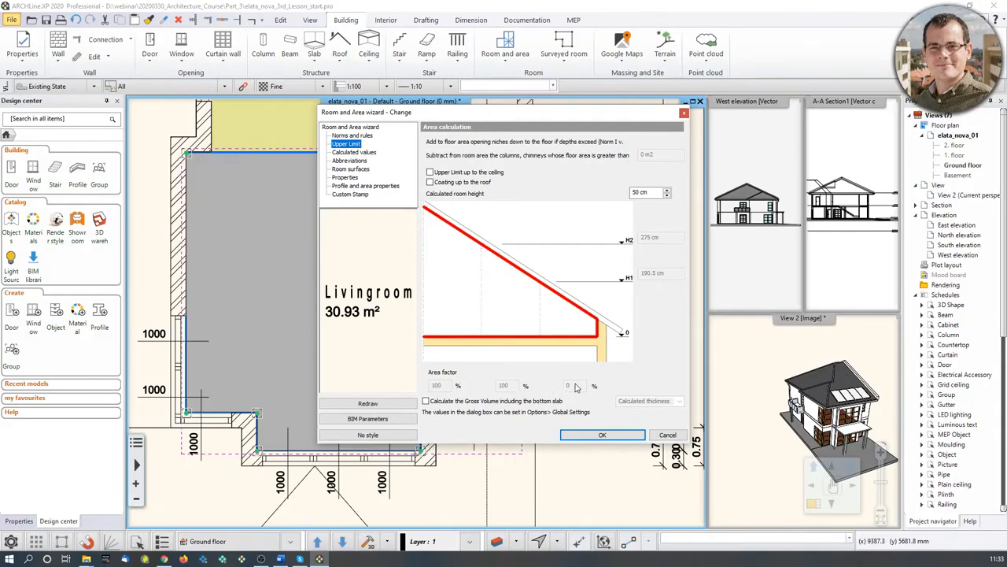
{"action": "left_click", "coordinate": [361, 153]}
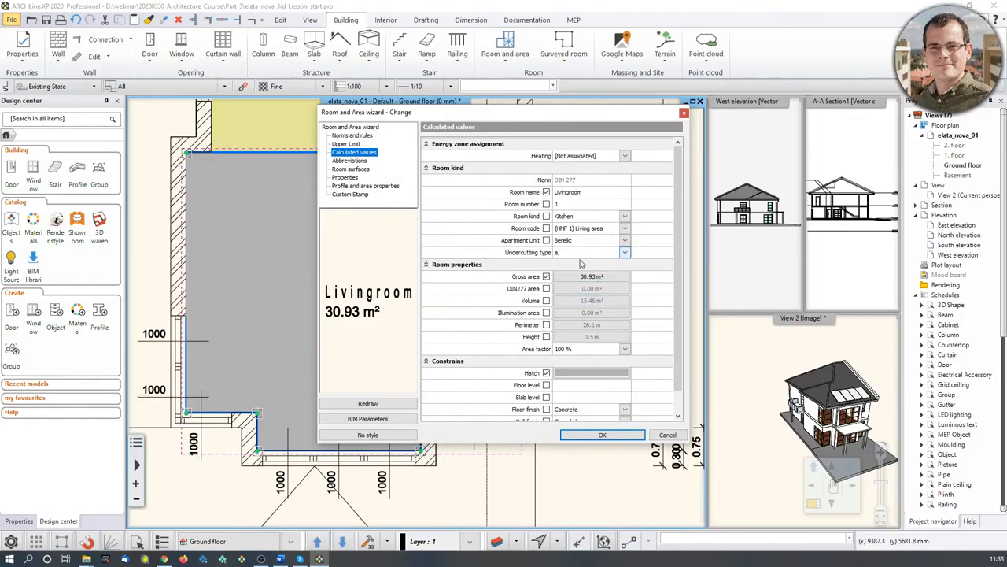
{"action": "left_click_drag", "start_coordinate": [495, 112], "coordinate": [660, 111]}
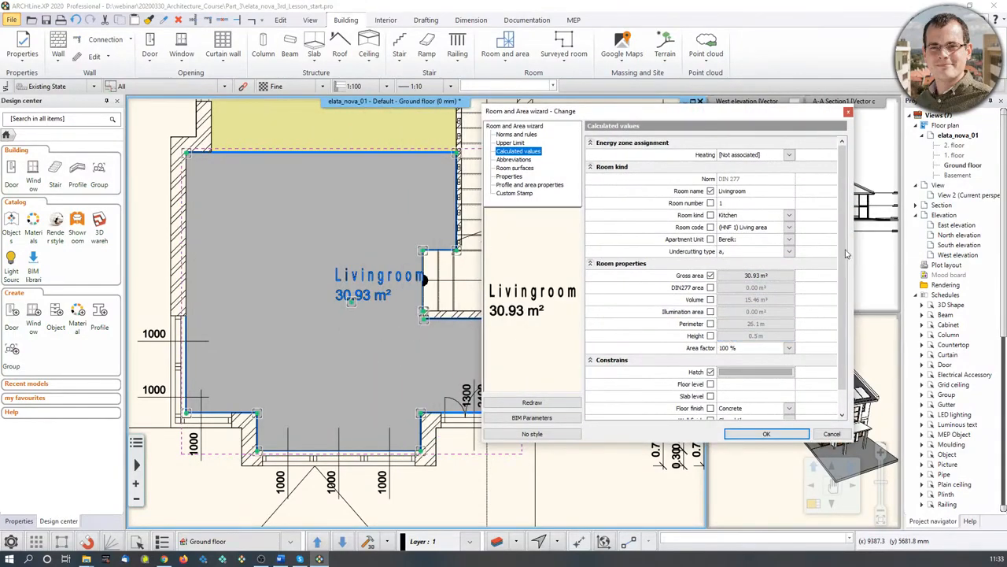
{"action": "scroll", "coordinate": [821, 257], "scroll_direction": "down", "scroll_amount": 1}
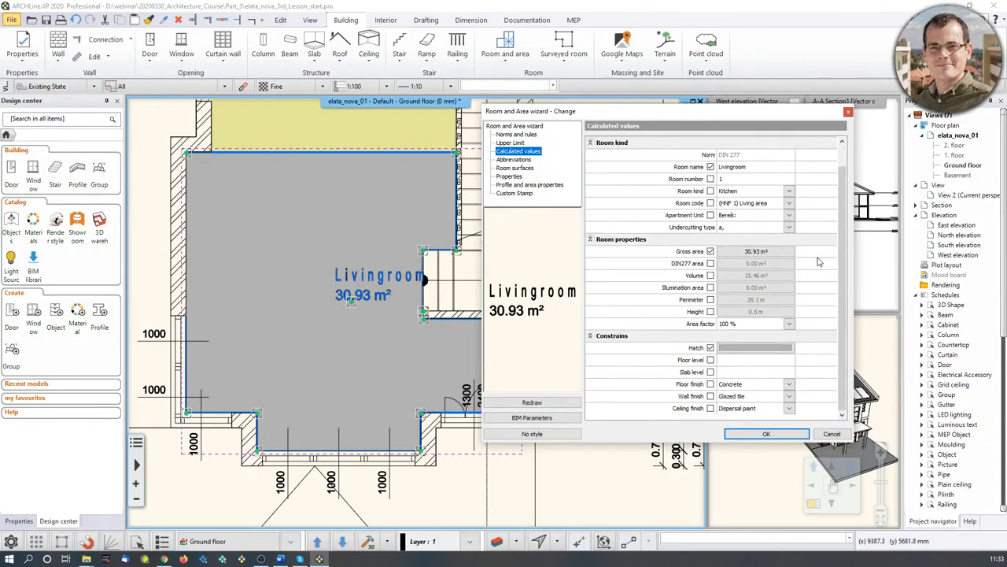
{"action": "left_click", "coordinate": [789, 384]}
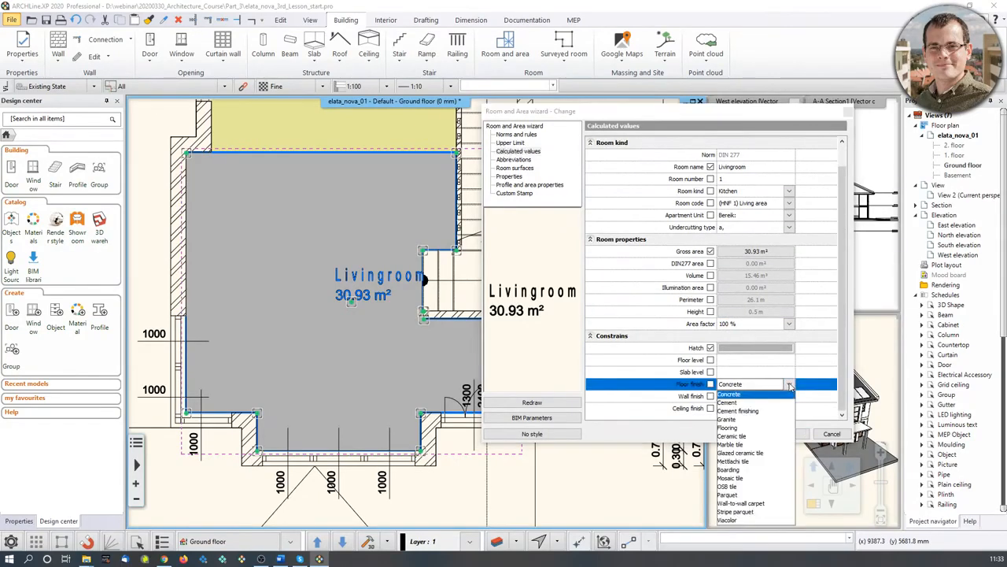
{"action": "left_click", "coordinate": [735, 512]}
{"action": "left_click", "coordinate": [710, 384]}
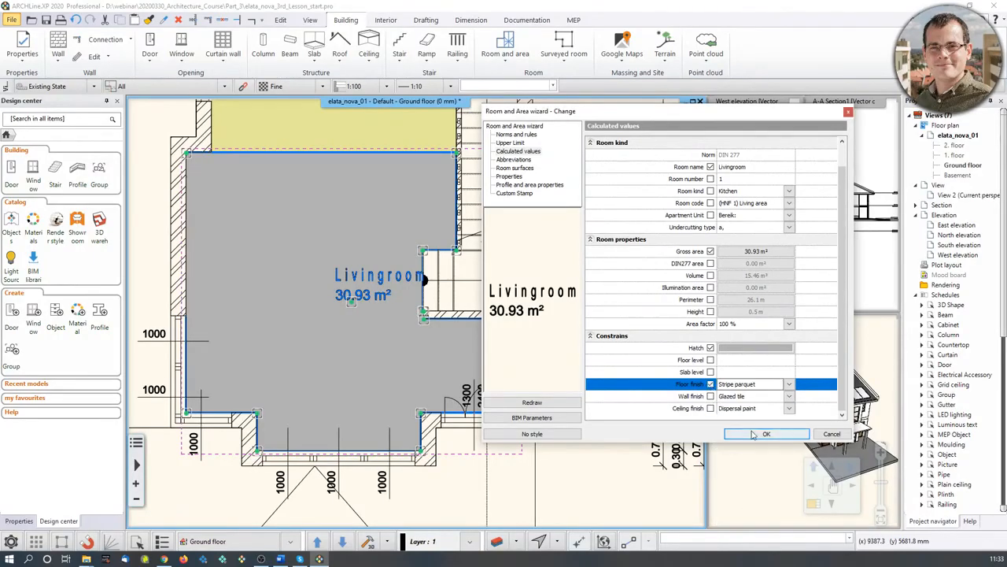
{"action": "left_click", "coordinate": [765, 434]}
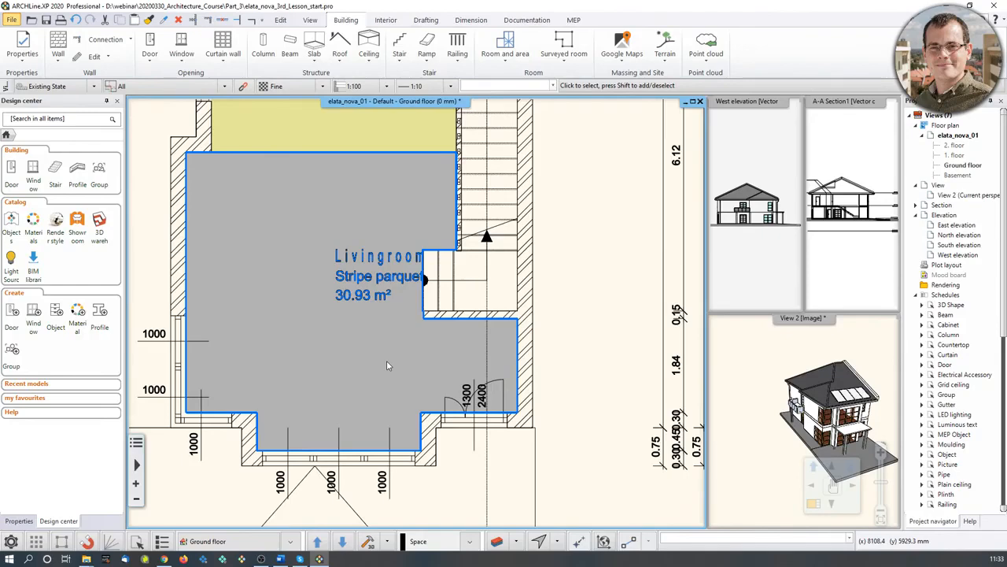
- Zoom out over the whole ground-floor plan, then switch the view to the 1. floor
{"action": "scroll", "coordinate": [387, 316], "scroll_direction": "down", "scroll_amount": 5}
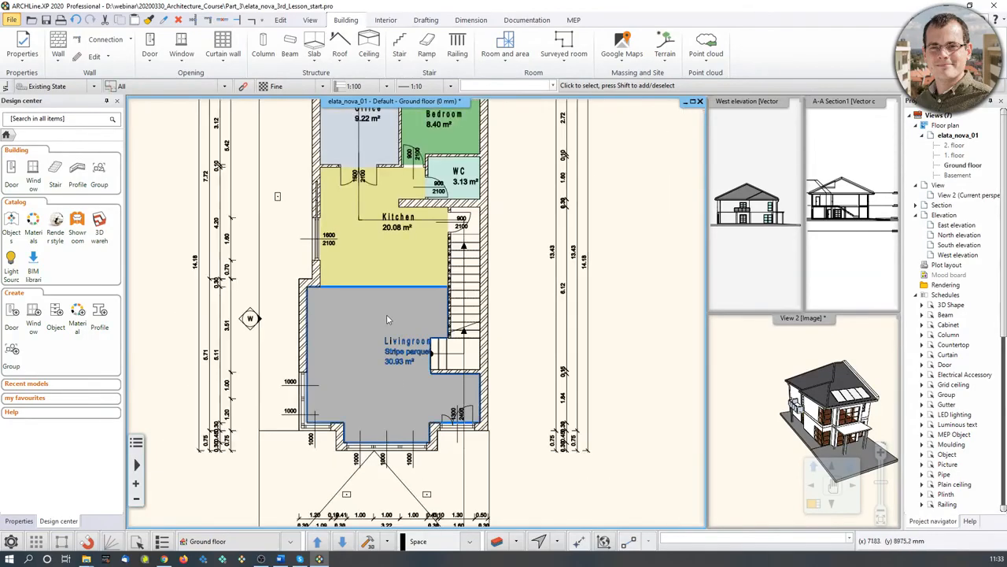
{"action": "middle_click_drag", "start_coordinate": [386, 317], "coordinate": [395, 330]}
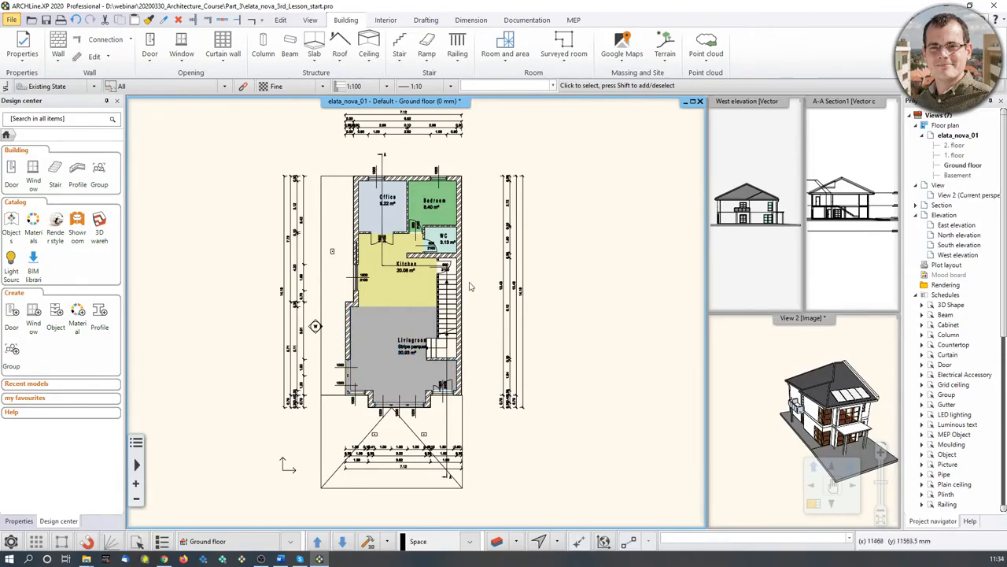
{"action": "key", "text": "Page_Up"}
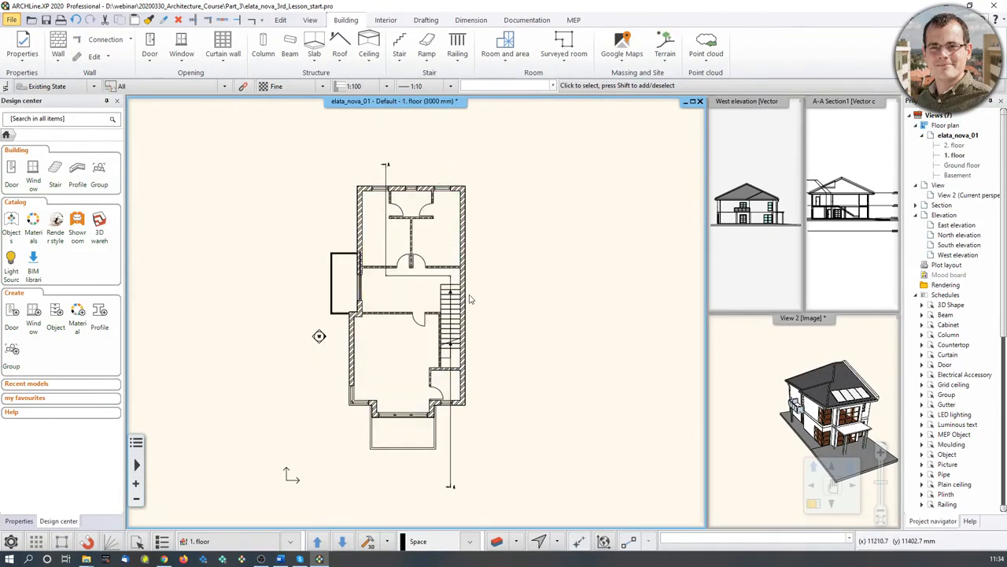
- Return to the Ground floor plan and bring up the Drafting tools
{"action": "key", "text": "Page_Down"}
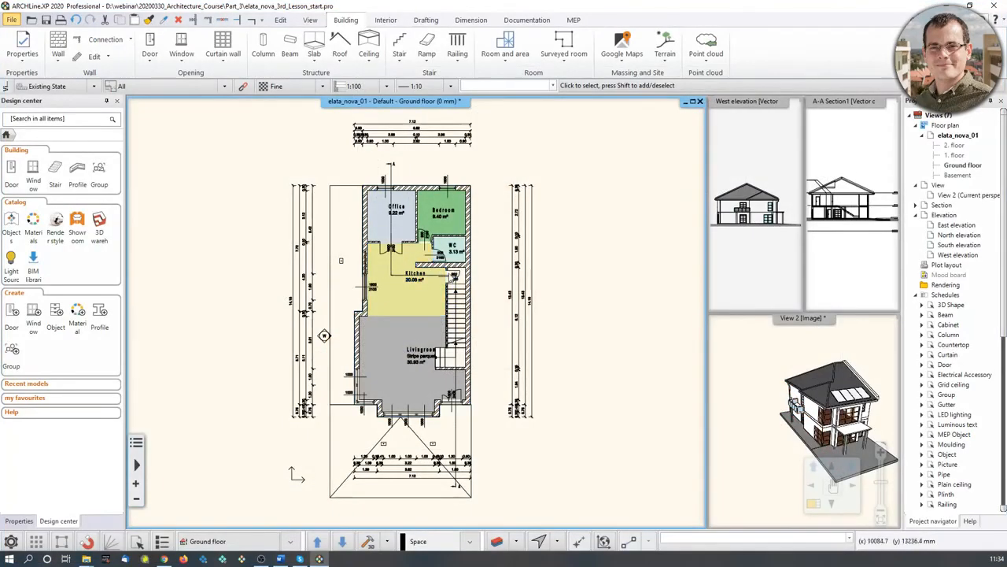
{"action": "middle_click_drag", "start_coordinate": [386, 280], "coordinate": [427, 283]}
{"action": "left_click", "coordinate": [429, 21]}
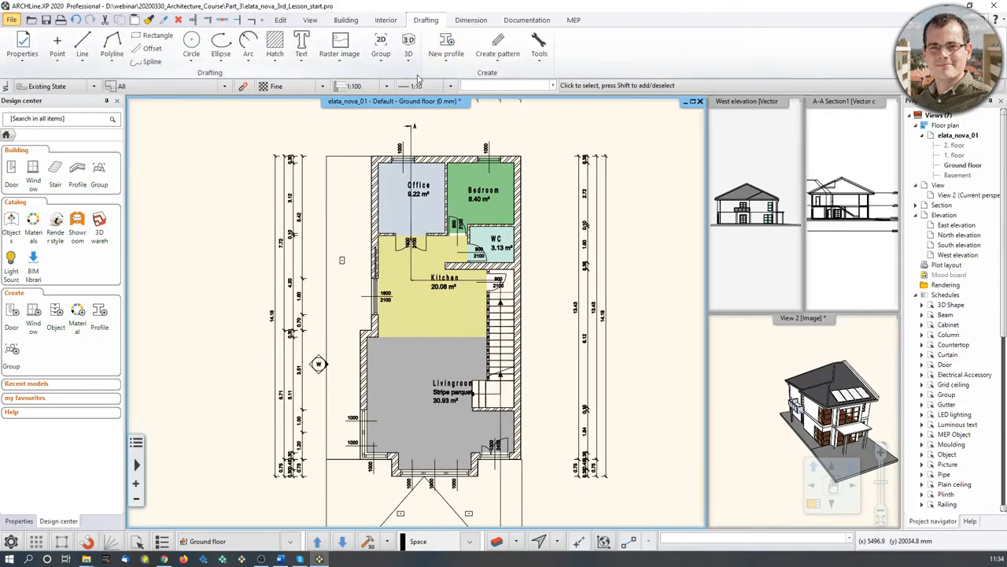
- Start an Elevation on floor plan marker at the bottom of the wall beside the office, height 0
{"action": "left_click", "coordinate": [470, 21]}
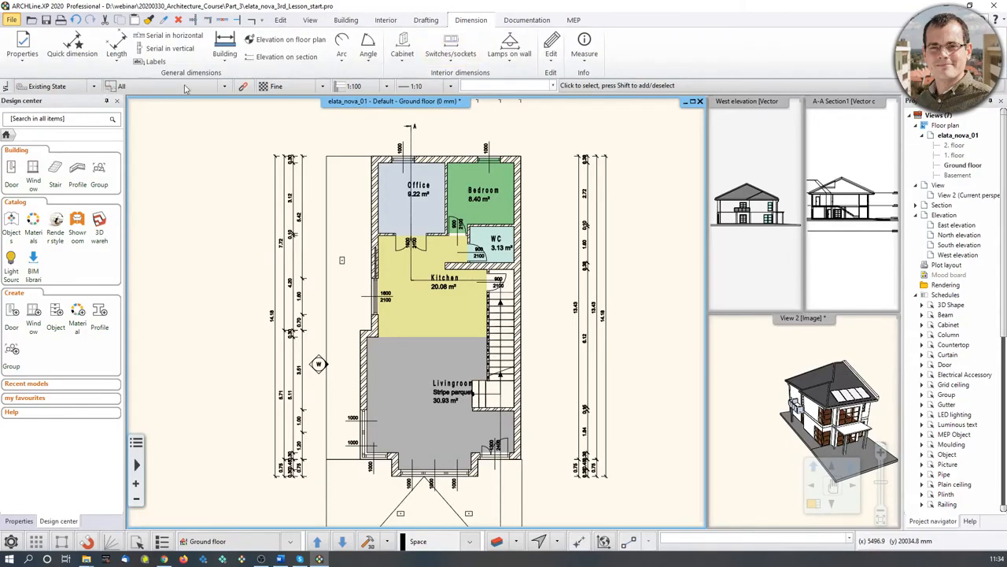
{"action": "left_click", "coordinate": [290, 43]}
{"action": "scroll", "coordinate": [376, 254], "scroll_direction": "up", "scroll_amount": 2}
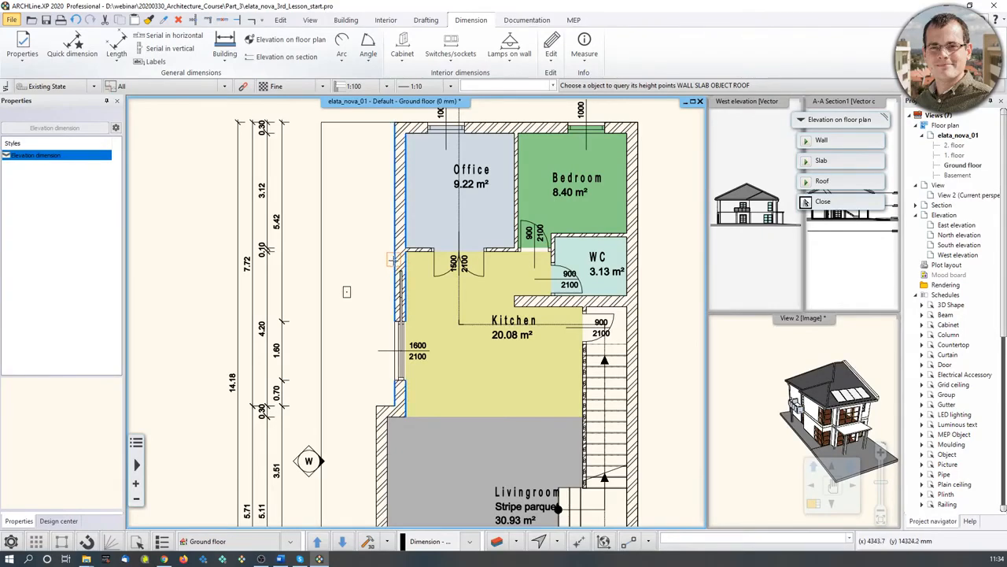
{"action": "left_click", "coordinate": [391, 258]}
{"action": "scroll", "coordinate": [400, 282], "scroll_direction": "up", "scroll_amount": 2}
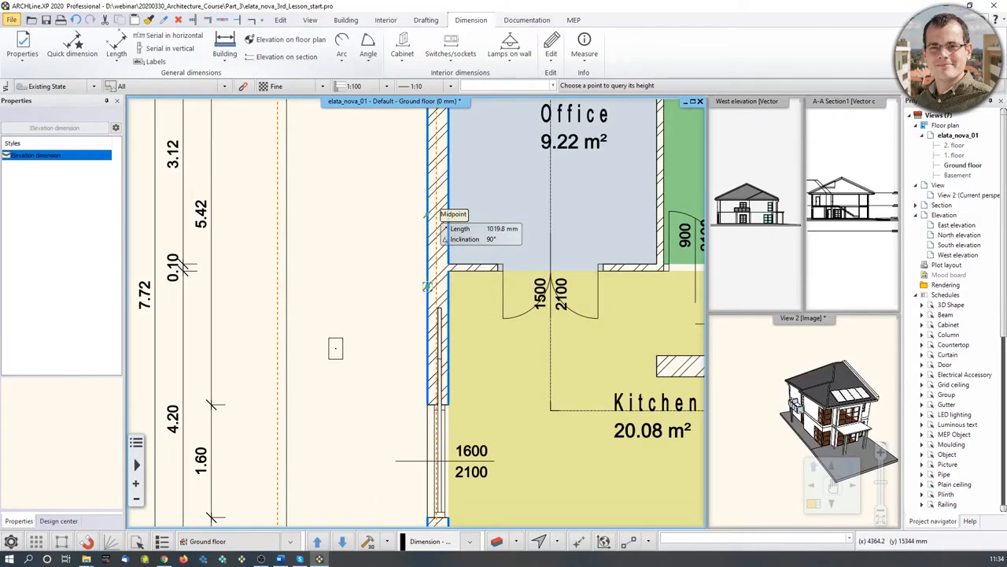
{"action": "left_click", "coordinate": [432, 213]}
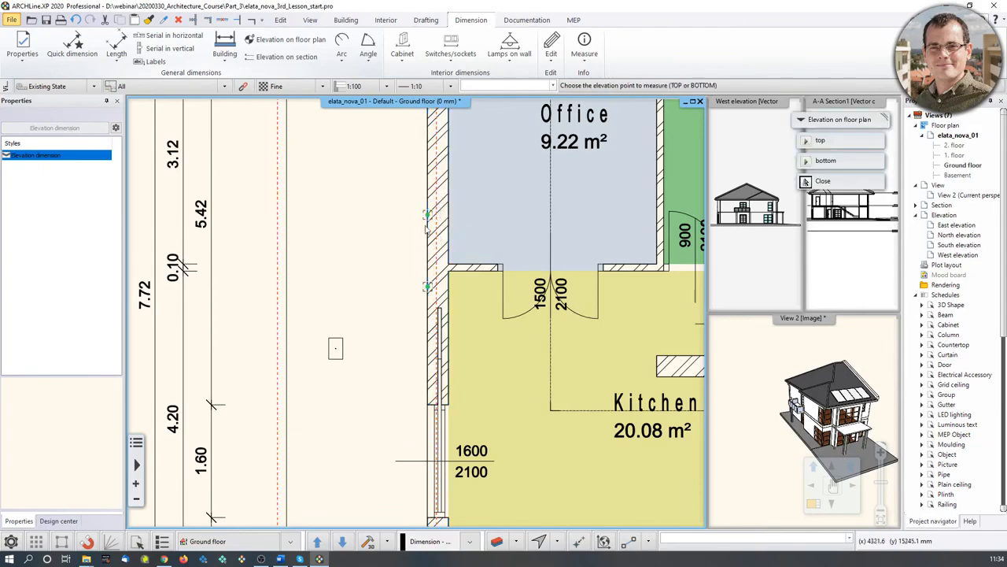
{"action": "scroll", "coordinate": [434, 248], "scroll_direction": "down", "scroll_amount": 1}
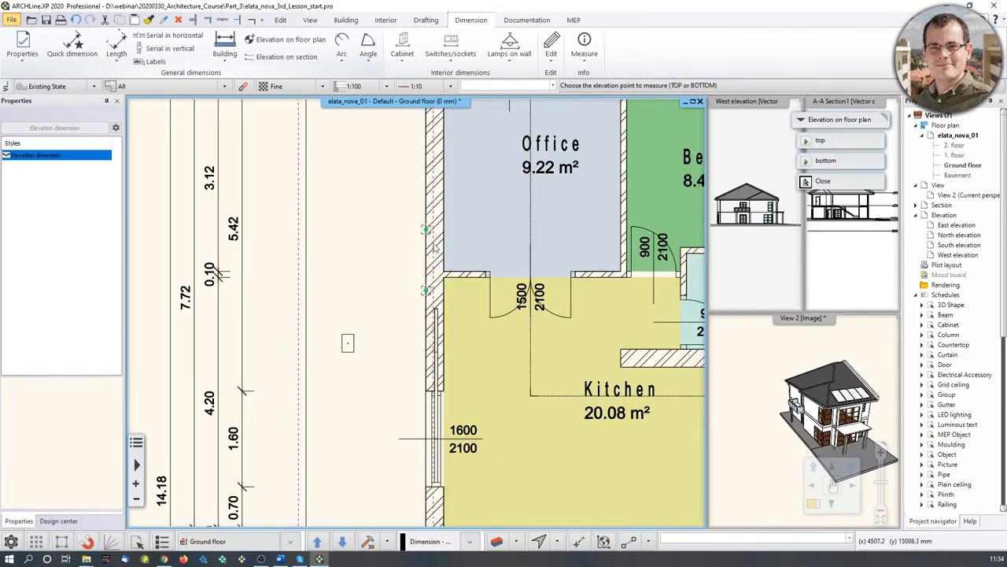
{"action": "left_click", "coordinate": [838, 163]}
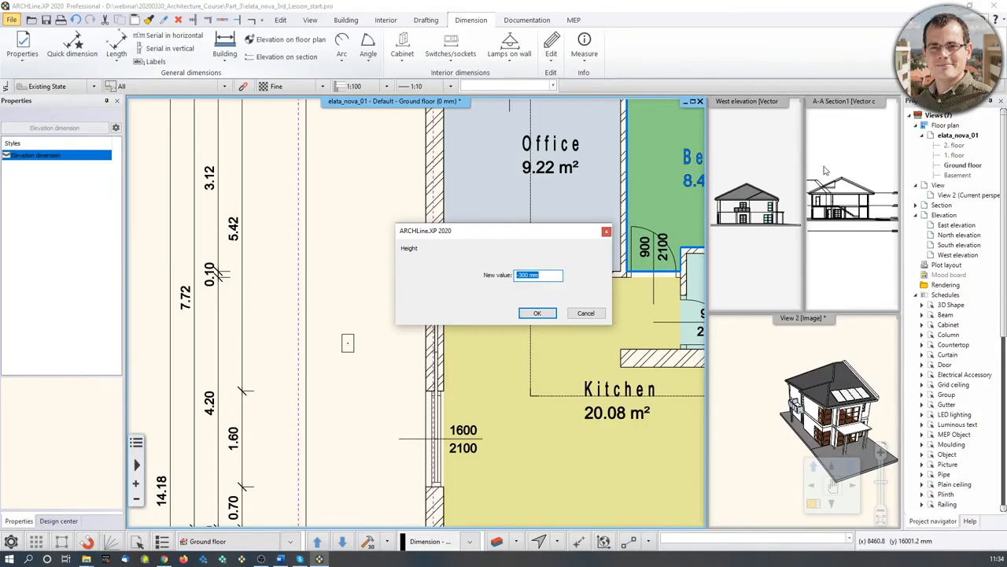
{"action": "type", "text": "0"}
- Place the Elevation 1 level marker reading ±0 mm to the left of the office
{"action": "left_click", "coordinate": [550, 315]}
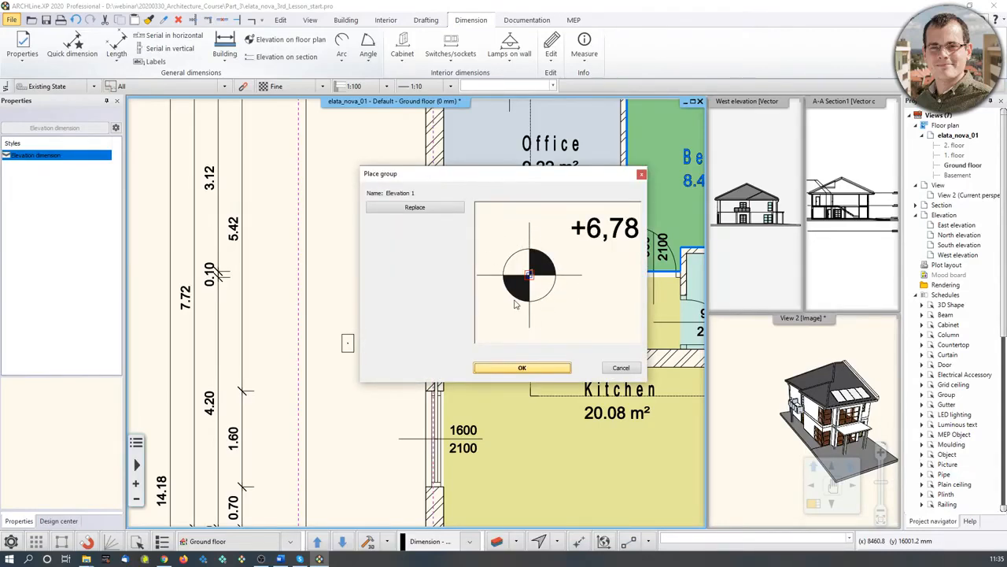
{"action": "left_click", "coordinate": [417, 209]}
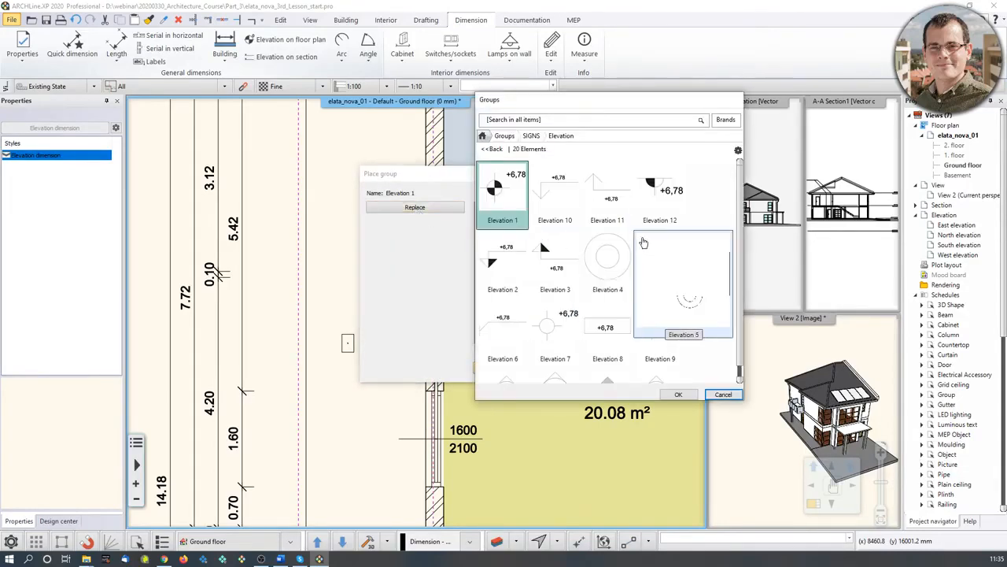
{"action": "left_click", "coordinate": [721, 394]}
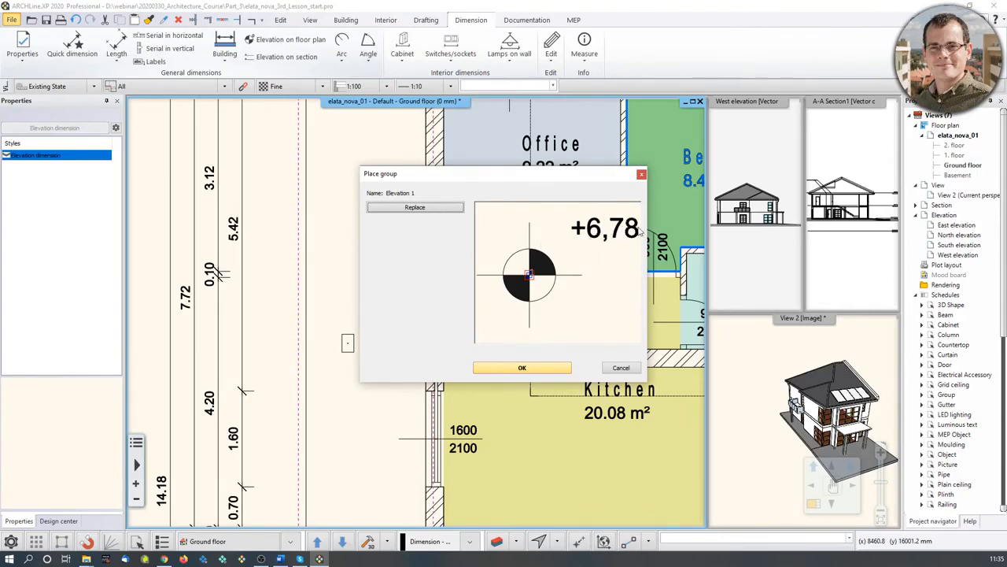
{"action": "left_click", "coordinate": [522, 368]}
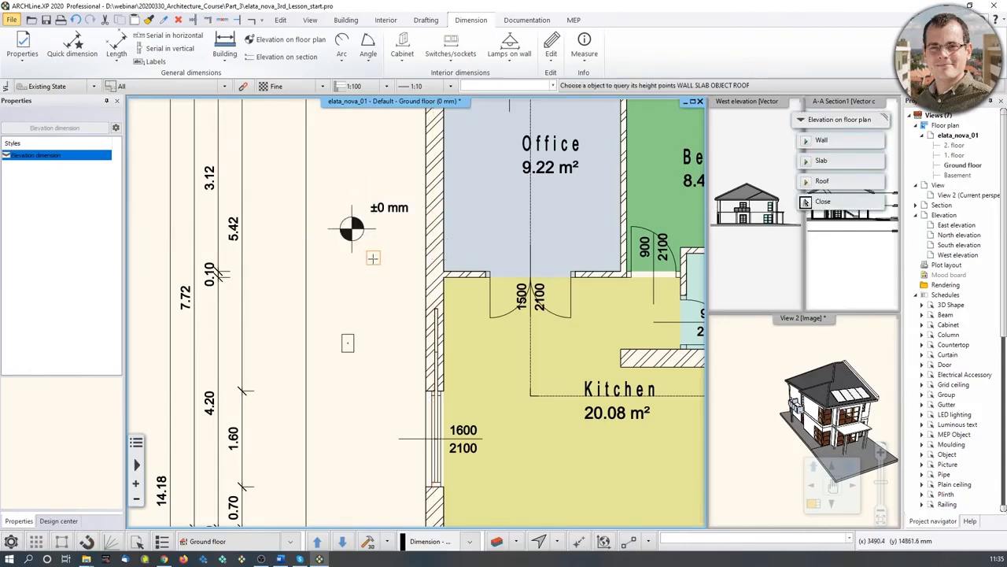
{"action": "key", "text": "Escape"}
{"action": "middle_click_drag", "start_coordinate": [364, 234], "coordinate": [371, 265]}
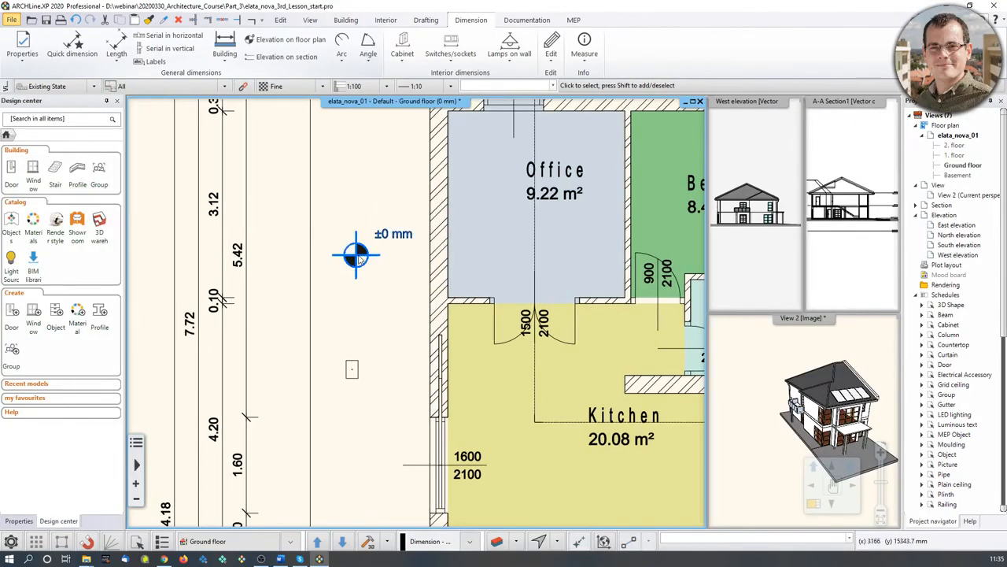
- Deselect the ±0 mm marker, zoom out, and show the Groups library in Design center
{"action": "left_click", "coordinate": [361, 256]}
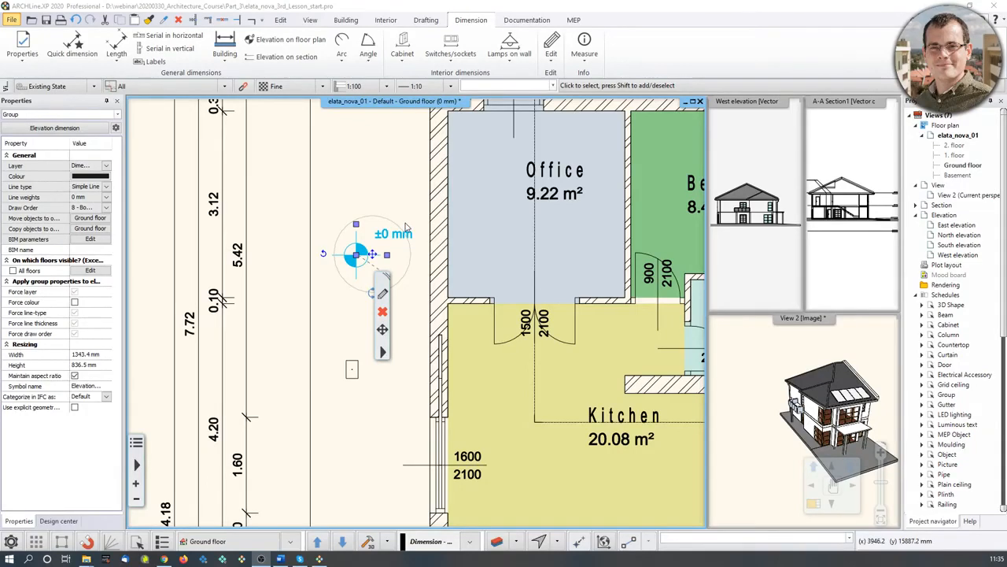
{"action": "left_click", "coordinate": [367, 183]}
{"action": "scroll", "coordinate": [376, 244], "scroll_direction": "down", "scroll_amount": 3}
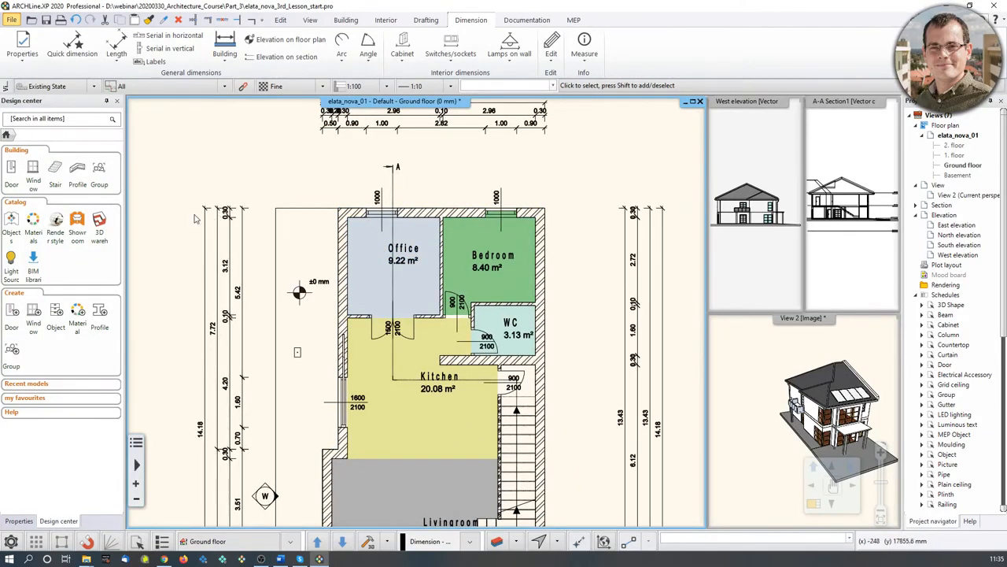
{"action": "left_click", "coordinate": [101, 170]}
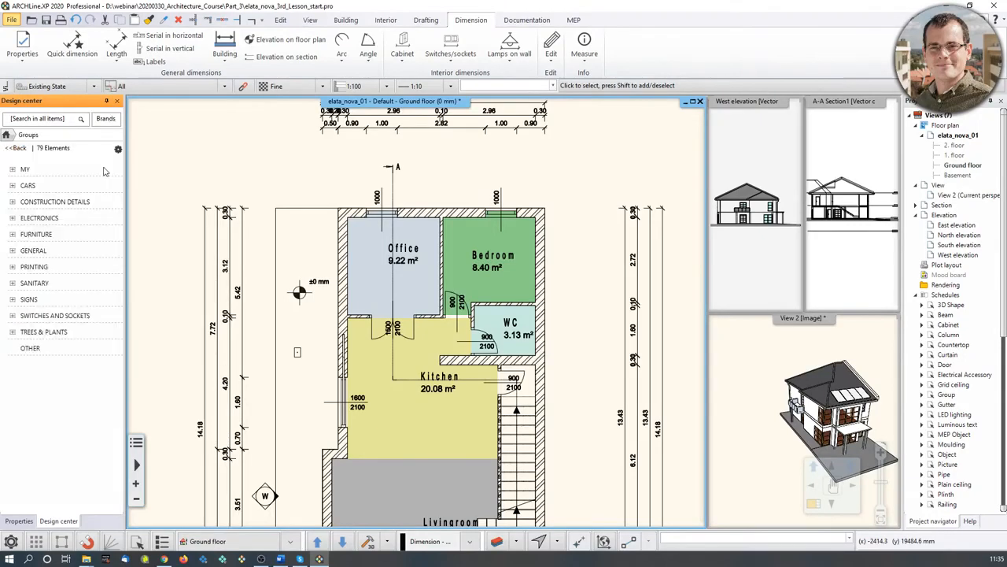
- Place the North 2 sign from SIGNS > North - English above the plan, pointing up-right
{"action": "left_click", "coordinate": [29, 300]}
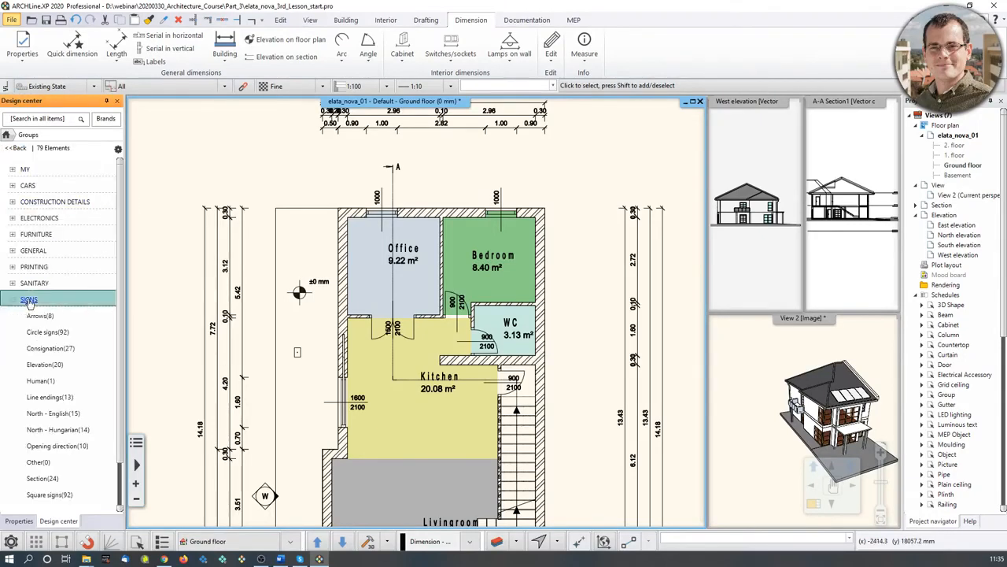
{"action": "left_click", "coordinate": [39, 316]}
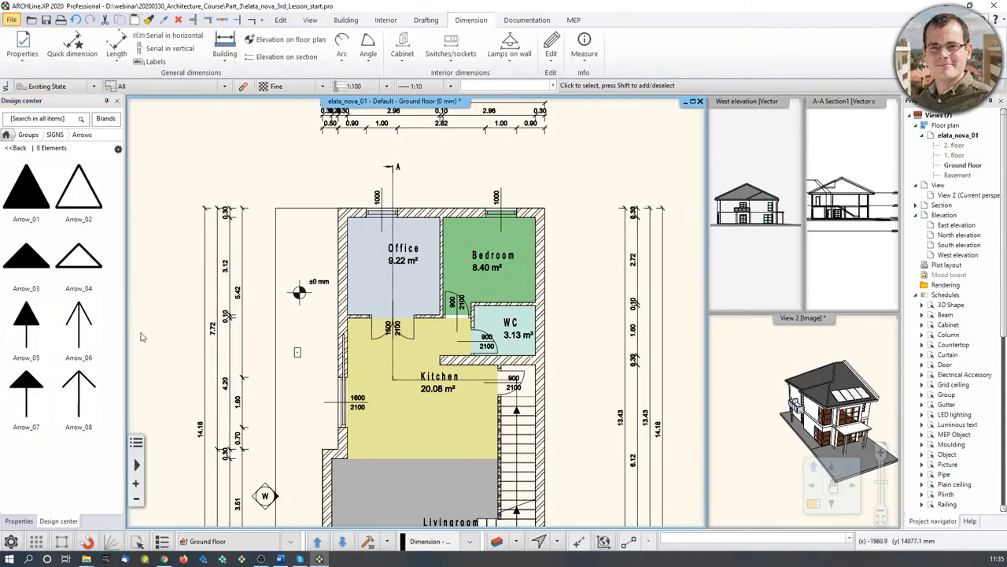
{"action": "left_click", "coordinate": [60, 134]}
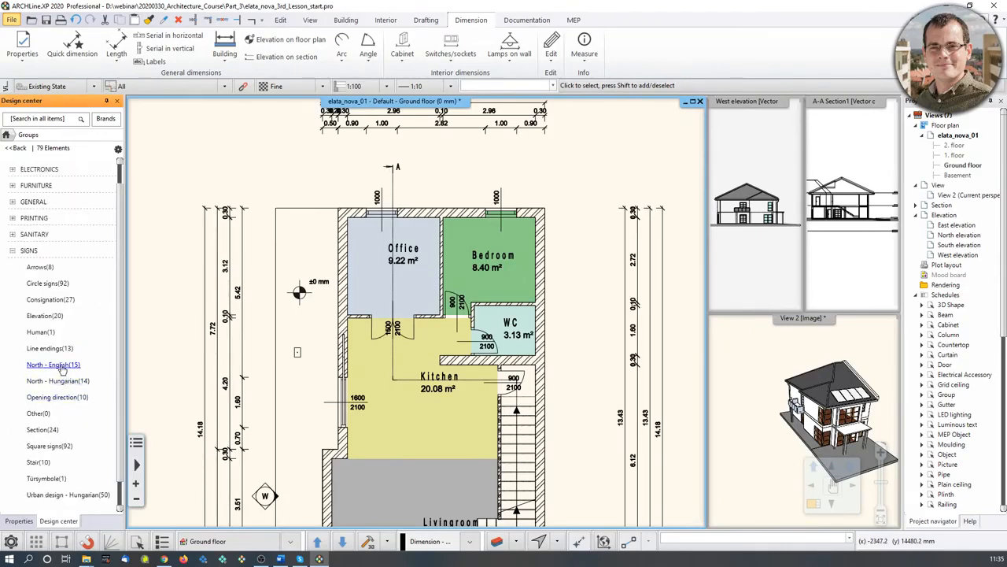
{"action": "left_click", "coordinate": [62, 366]}
{"action": "mouse_move", "coordinate": [81, 383]}
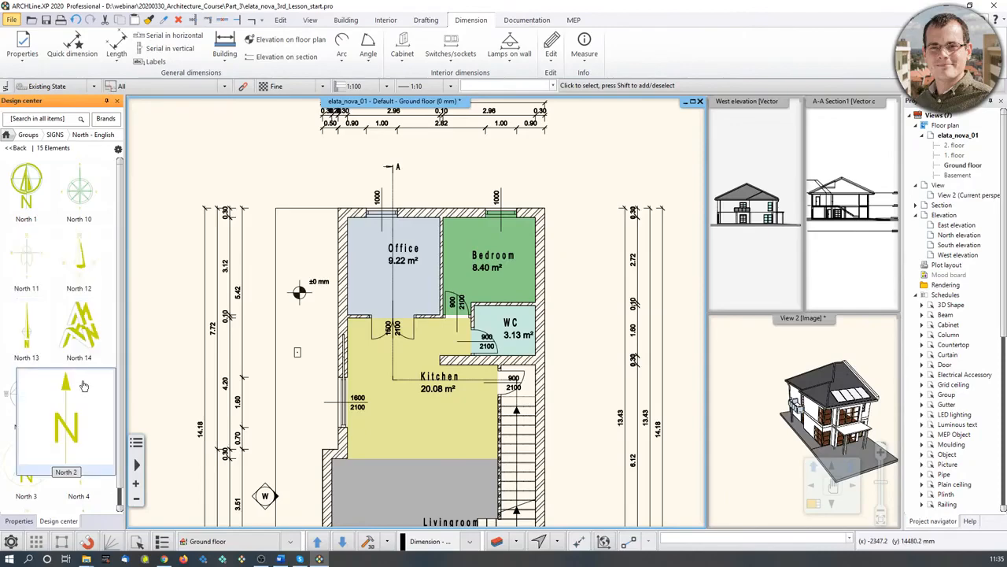
{"action": "left_click", "coordinate": [71, 426]}
{"action": "left_click", "coordinate": [541, 236]}
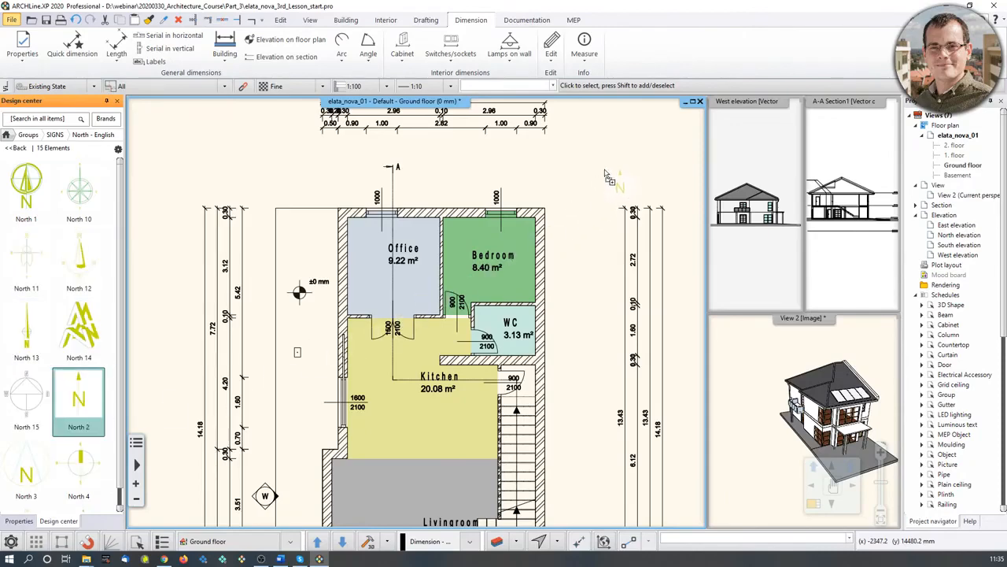
{"action": "middle_click_drag", "start_coordinate": [590, 176], "coordinate": [566, 198]}
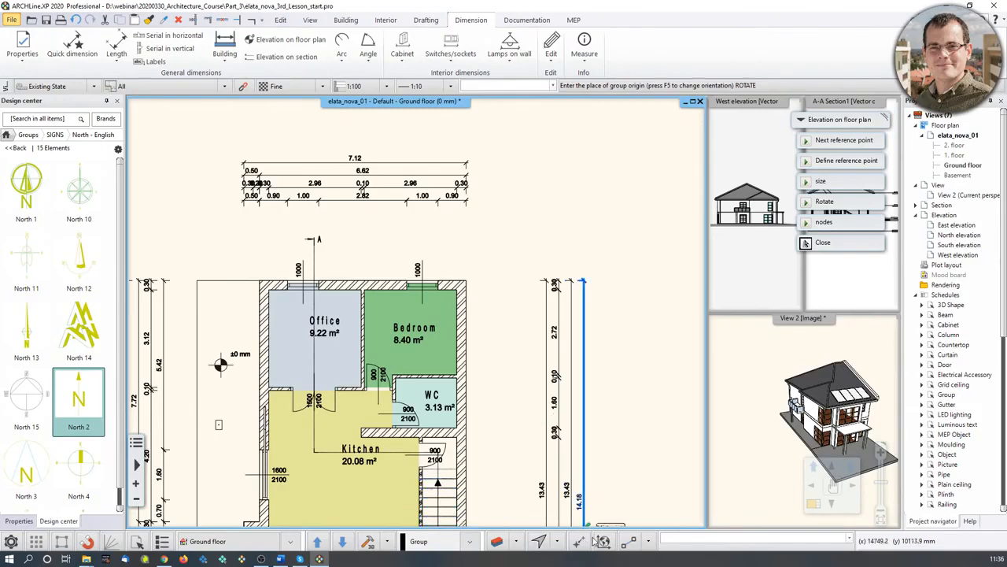
{"action": "left_click", "coordinate": [598, 158]}
- Finish placing the north arrow and select the North 2 sign on the plan
{"action": "key", "text": "Escape"}
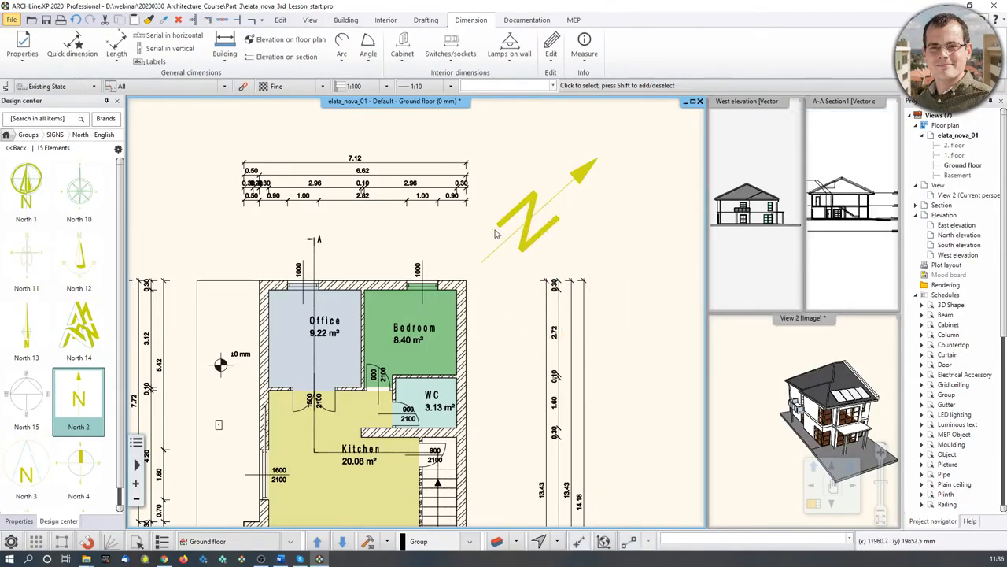
{"action": "scroll", "coordinate": [418, 225], "scroll_direction": "up", "scroll_amount": 2}
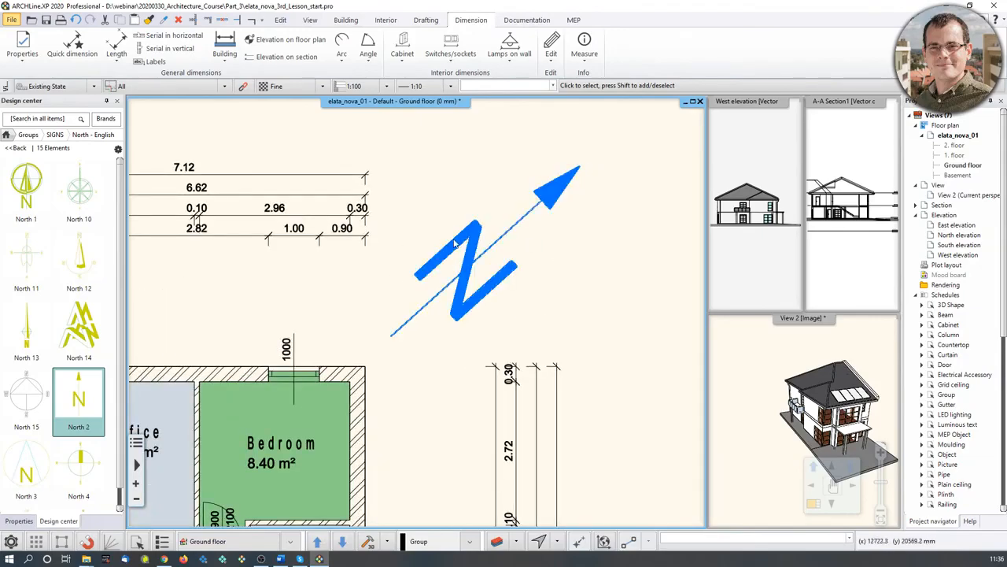
{"action": "scroll", "coordinate": [461, 260], "scroll_direction": "up", "scroll_amount": 2}
{"action": "scroll", "coordinate": [461, 259], "scroll_direction": "up", "scroll_amount": 2}
{"action": "scroll", "coordinate": [449, 302], "scroll_direction": "down", "scroll_amount": 4}
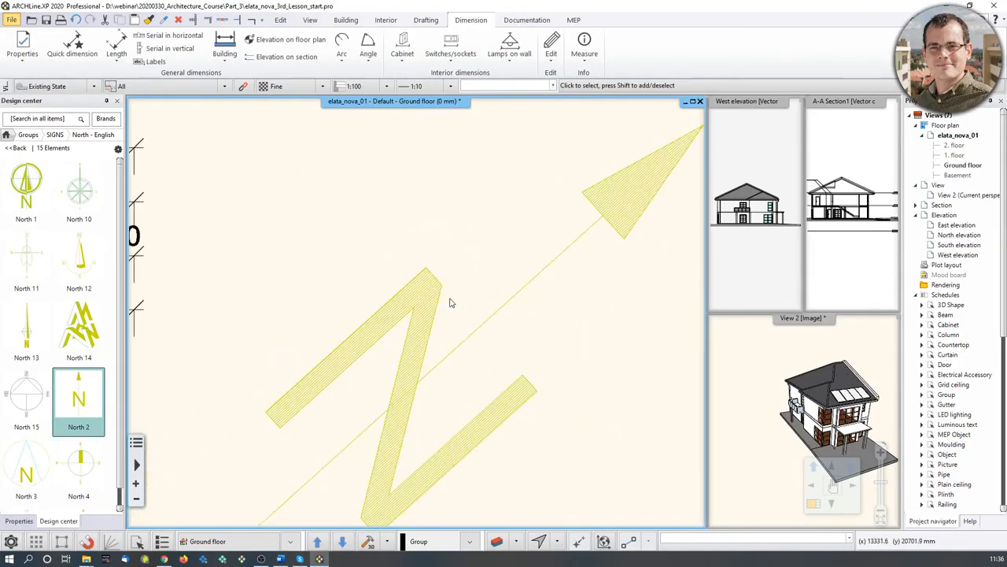
{"action": "middle_click_drag", "start_coordinate": [450, 302], "coordinate": [487, 251]}
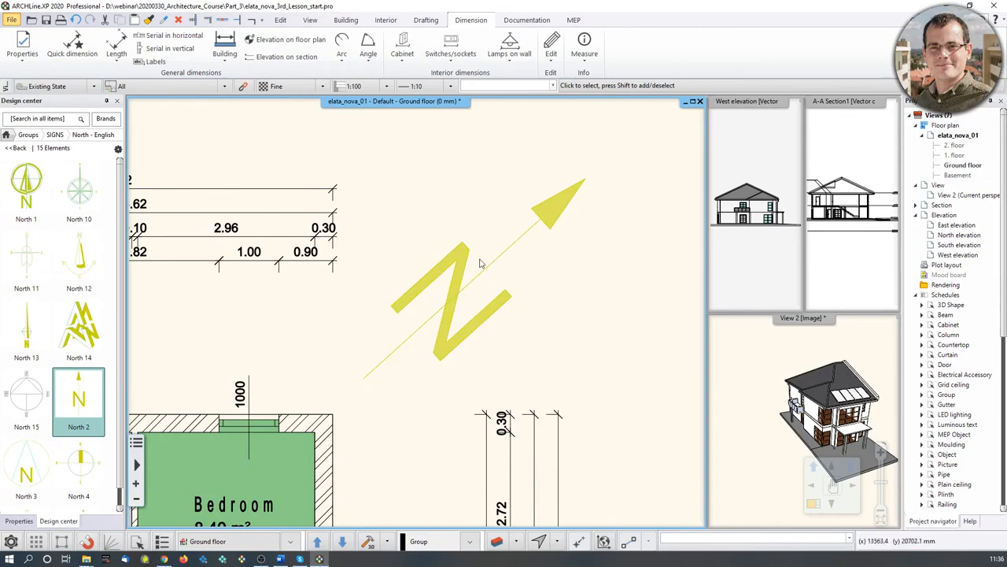
{"action": "left_click", "coordinate": [83, 399]}
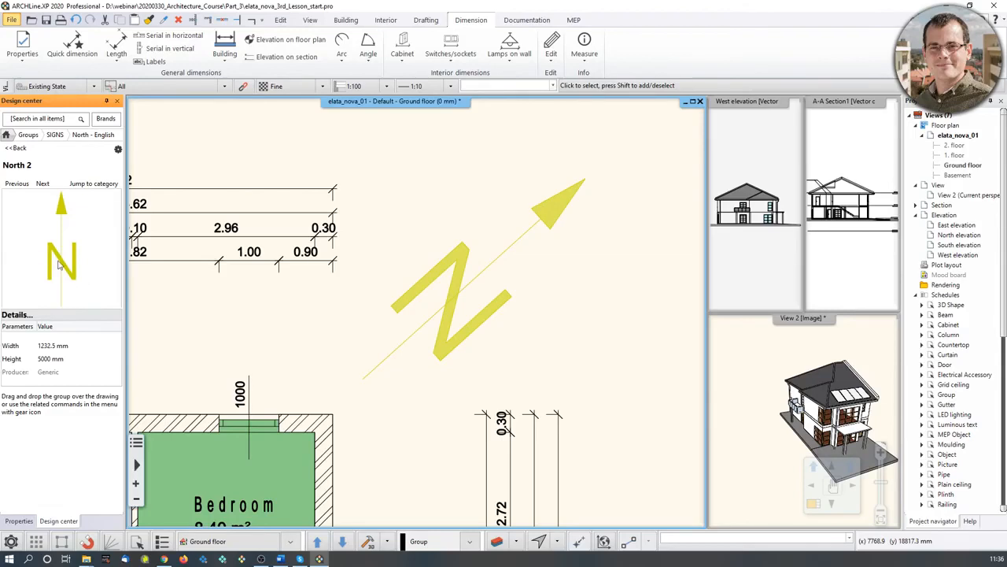
{"action": "middle_click_drag", "start_coordinate": [517, 276], "coordinate": [524, 272]}
{"action": "left_click", "coordinate": [480, 291]}
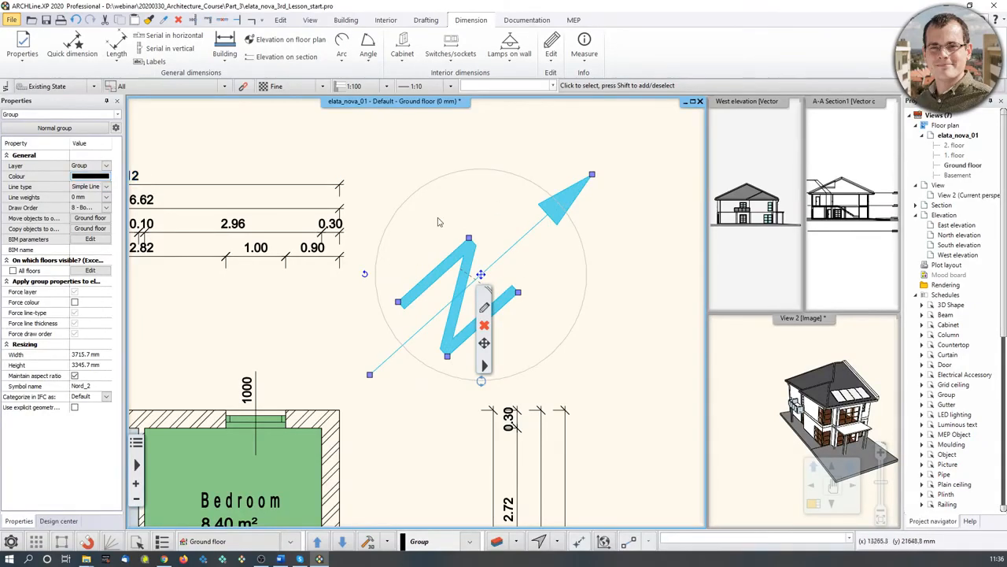
- Tick Force colour so the North 2 arrow shows in black instead of yellow
{"action": "left_click", "coordinate": [602, 259]}
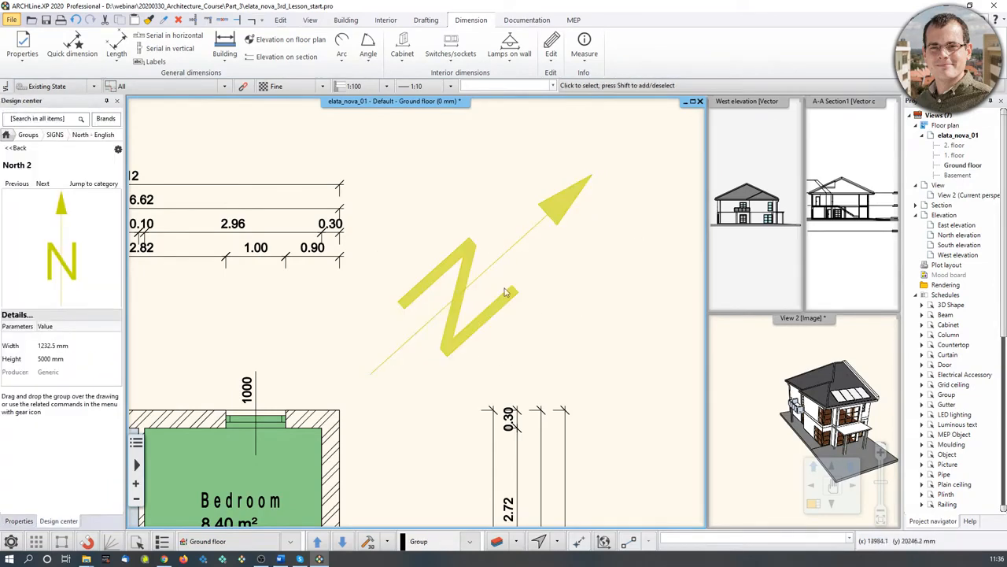
{"action": "left_click", "coordinate": [465, 270]}
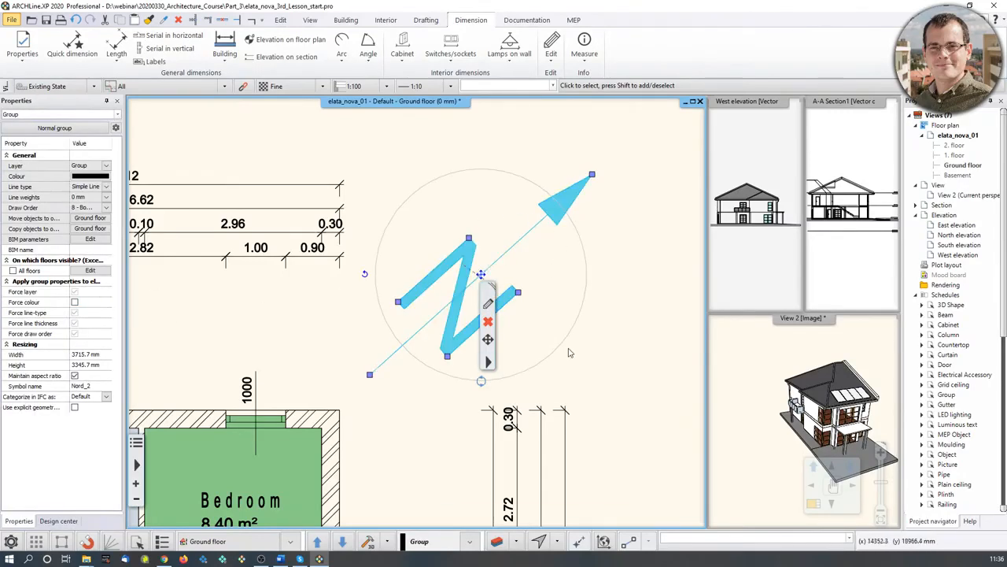
{"action": "left_click", "coordinate": [75, 303]}
{"action": "left_click", "coordinate": [654, 329]}
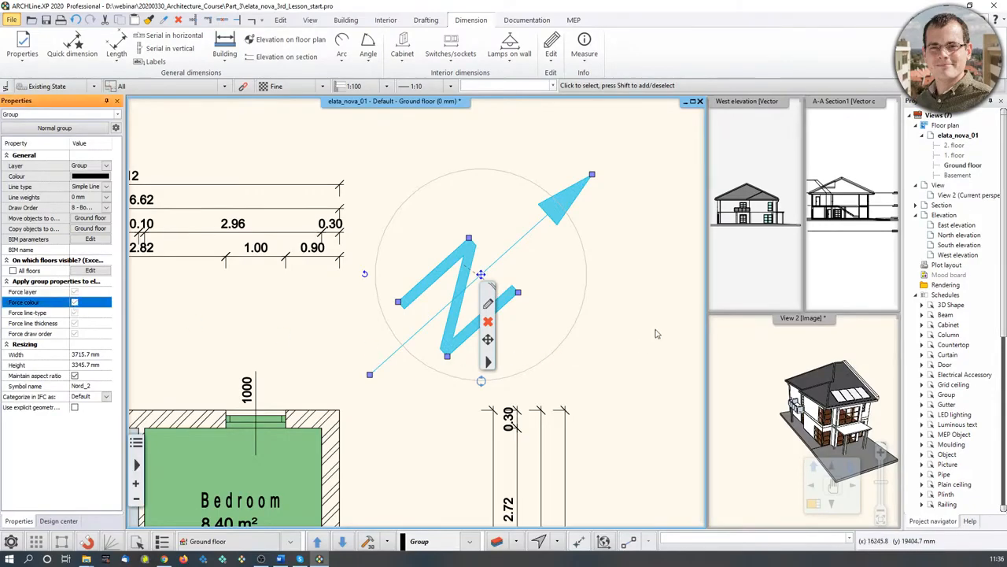
{"action": "left_click", "coordinate": [655, 329]}
{"action": "scroll", "coordinate": [577, 348], "scroll_direction": "down", "scroll_amount": 5}
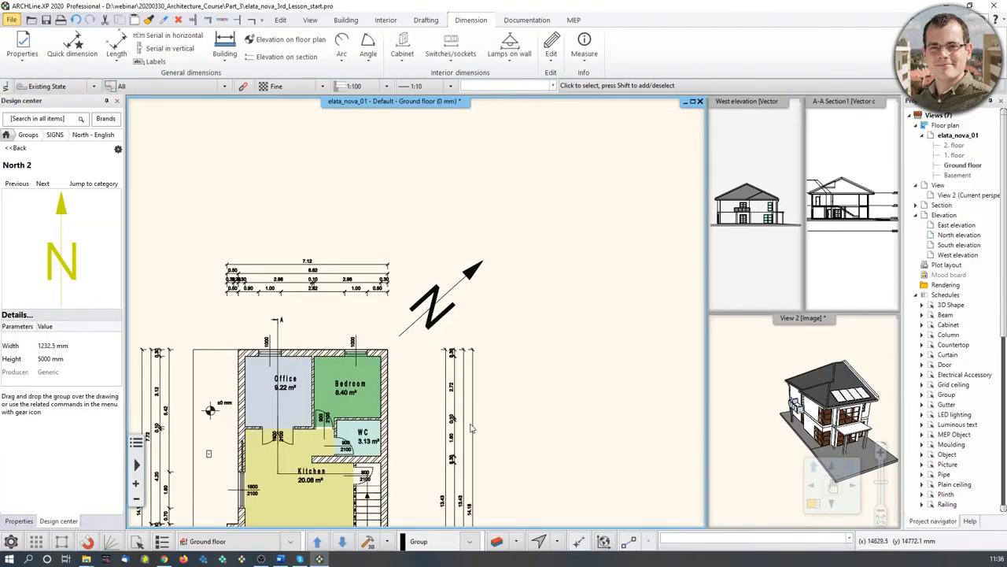
{"action": "scroll", "coordinate": [532, 346], "scroll_direction": "down", "scroll_amount": 3}
{"action": "scroll", "coordinate": [457, 391], "scroll_direction": "up", "scroll_amount": 3}
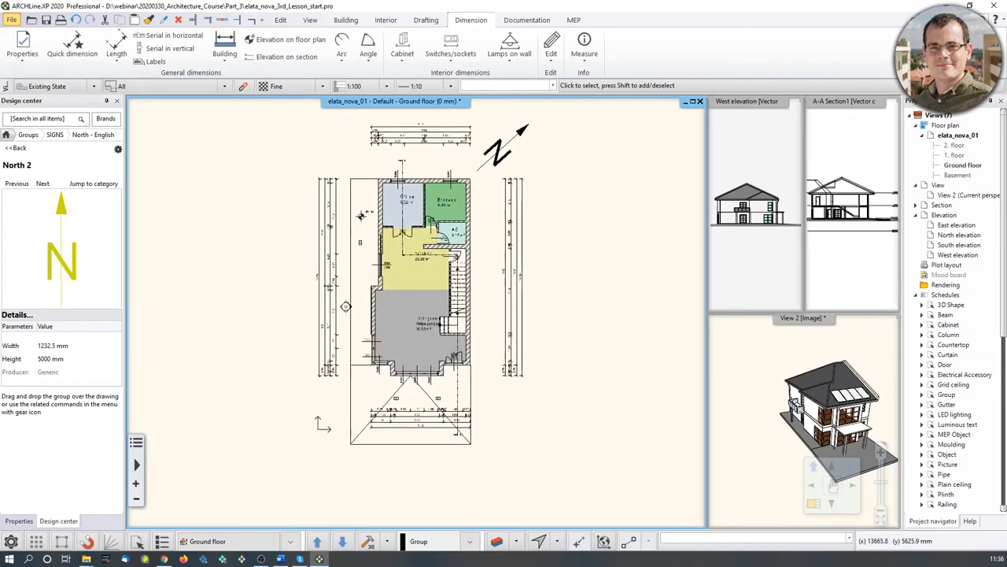
{"action": "scroll", "coordinate": [456, 392], "scroll_direction": "up", "scroll_amount": 4}
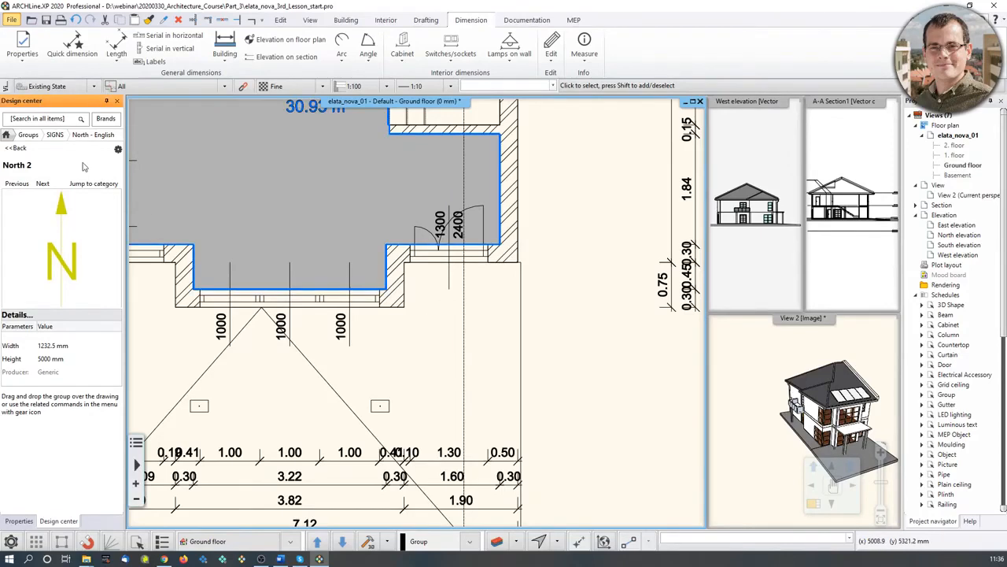
- Place the filled black Arrow_03 sign from SIGNS > Arrows just below the Livingroom's entrance door
{"action": "left_click", "coordinate": [29, 136]}
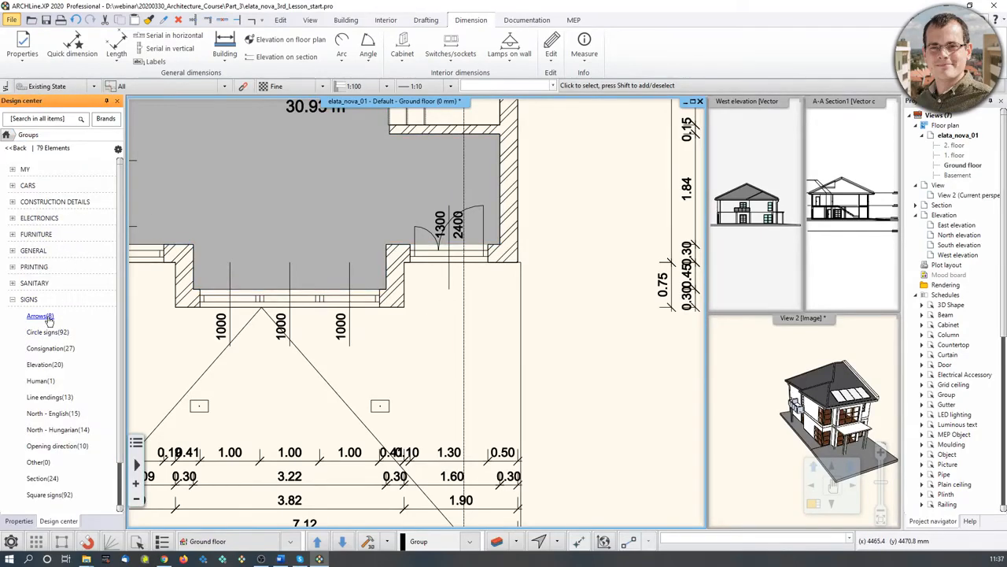
{"action": "left_click", "coordinate": [40, 315]}
{"action": "left_click", "coordinate": [34, 284]}
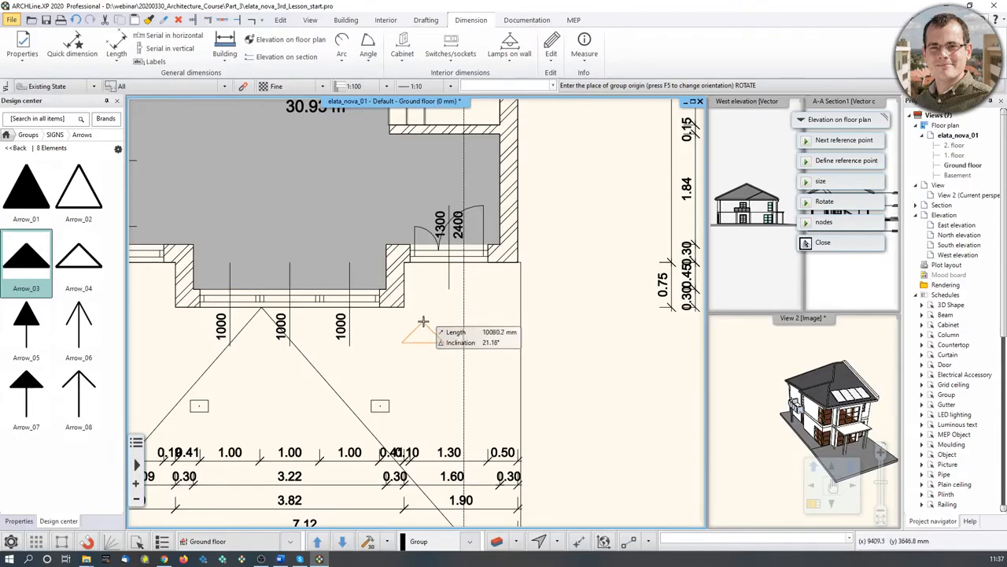
{"action": "left_click", "coordinate": [445, 342]}
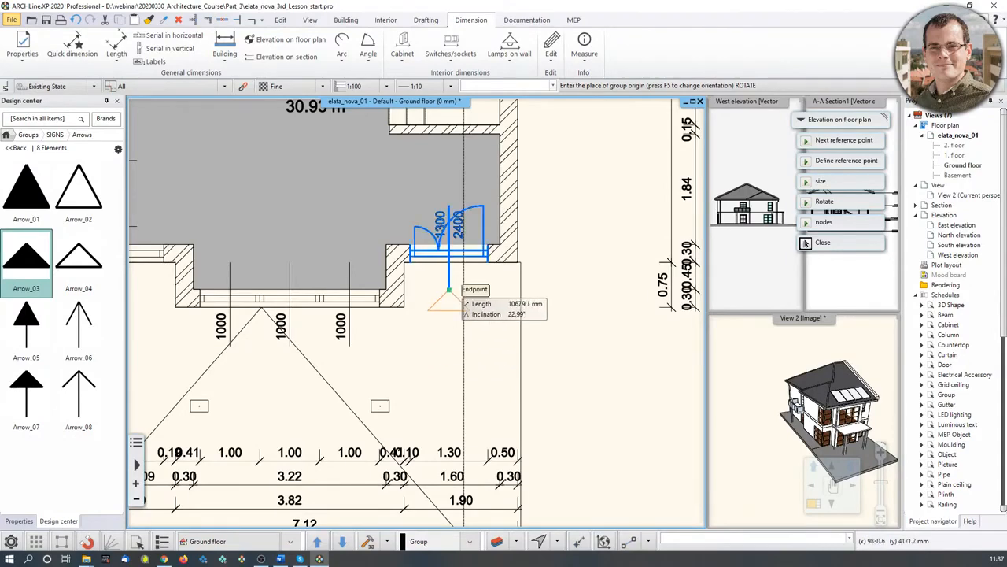
{"action": "left_click", "coordinate": [449, 303]}
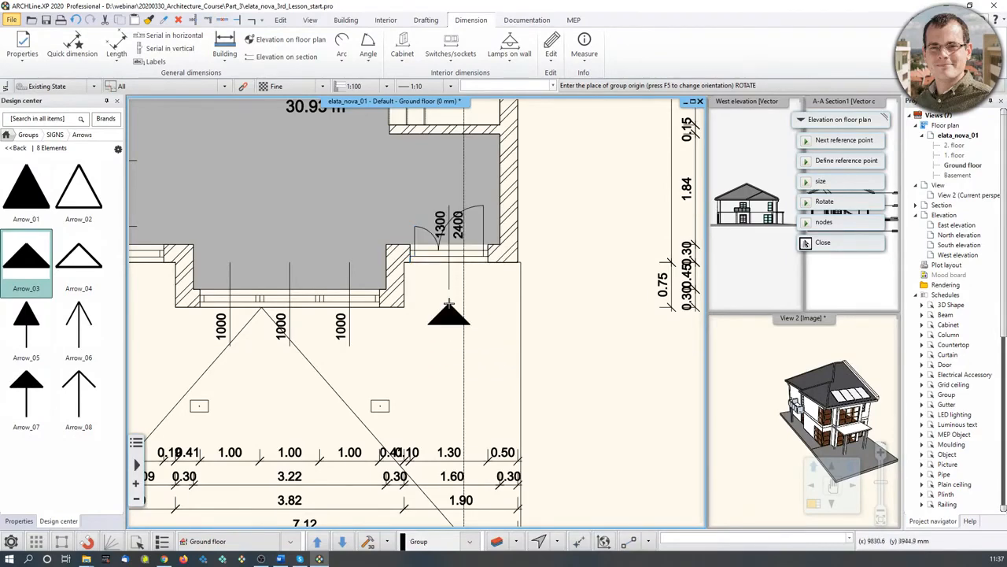
{"action": "scroll", "coordinate": [397, 305], "scroll_direction": "down", "scroll_amount": 2}
{"action": "scroll", "coordinate": [433, 353], "scroll_direction": "down", "scroll_amount": 1}
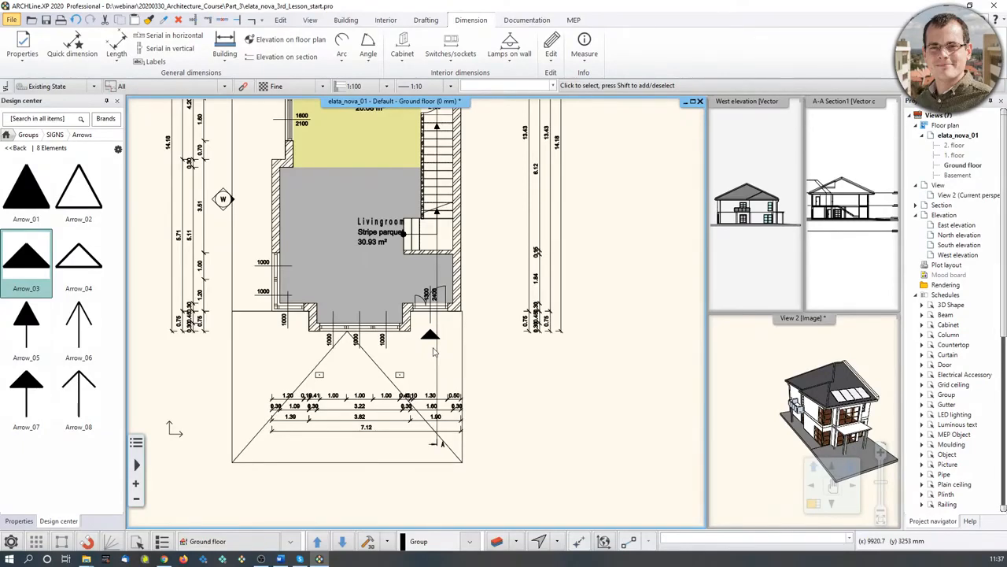
{"action": "scroll", "coordinate": [433, 352], "scroll_direction": "up", "scroll_amount": 1}
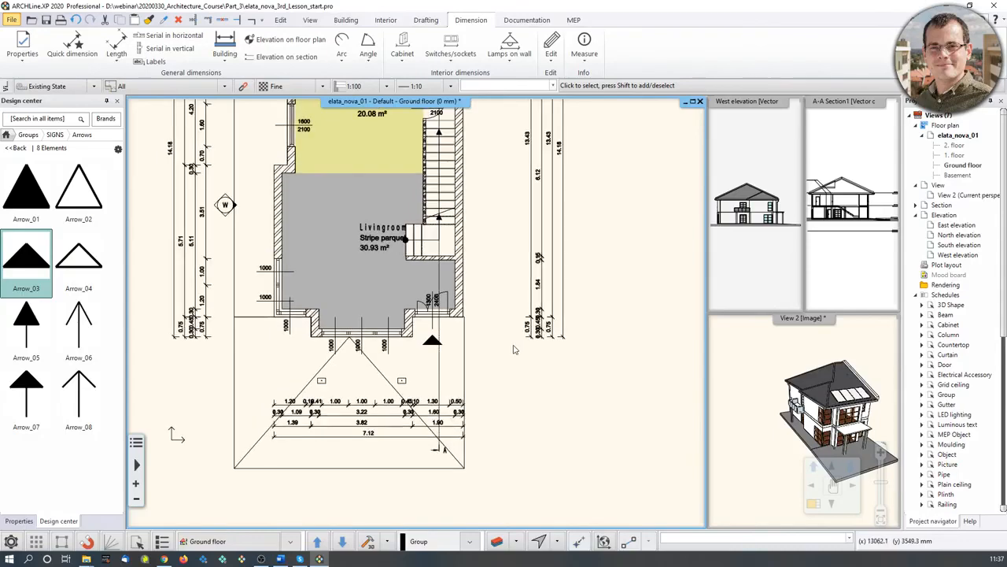
- Draw a 1000 mm horizontal base line in empty space beside the plan
{"action": "left_click", "coordinate": [432, 21]}
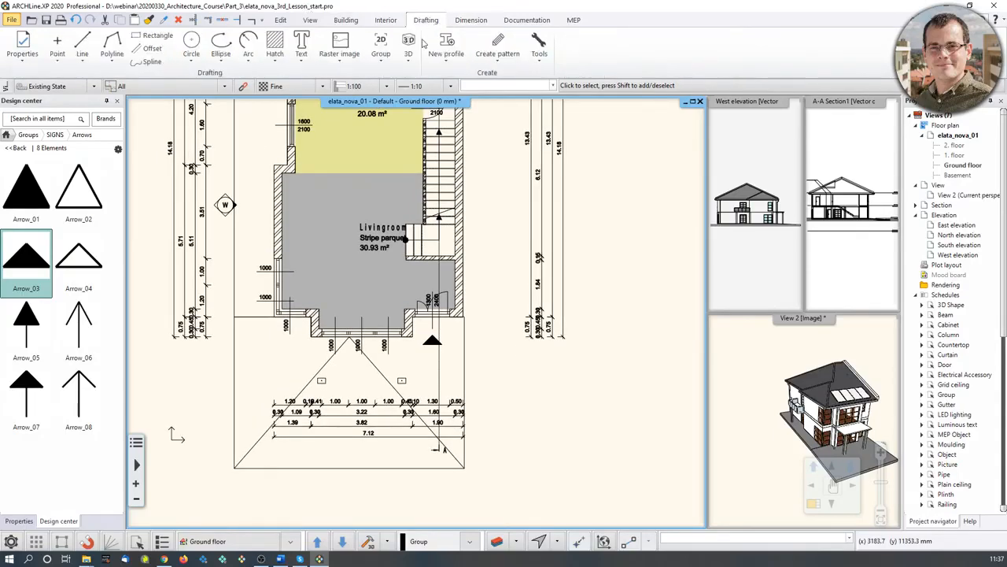
{"action": "scroll", "coordinate": [450, 359], "scroll_direction": "up", "scroll_amount": 3}
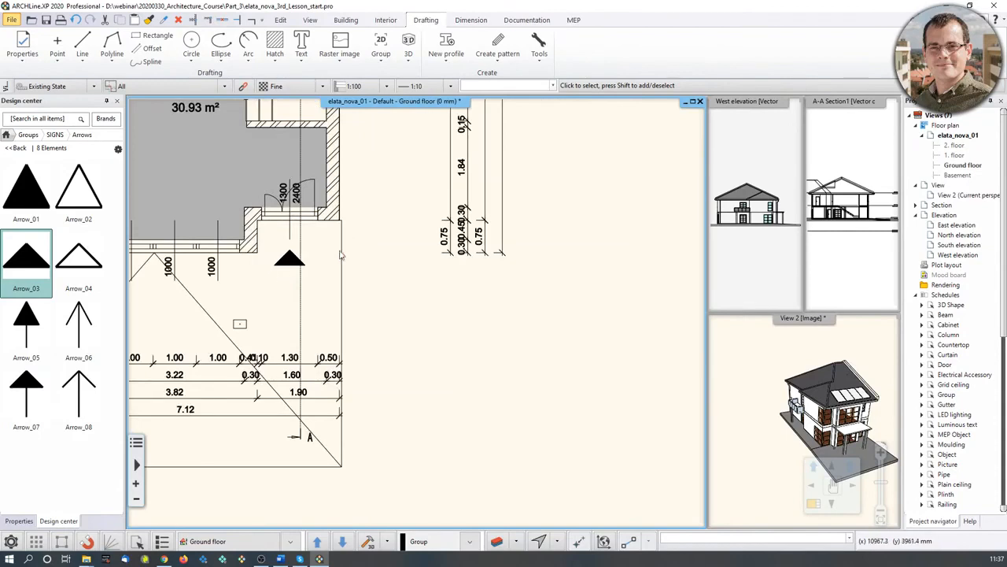
{"action": "left_click", "coordinate": [84, 47]}
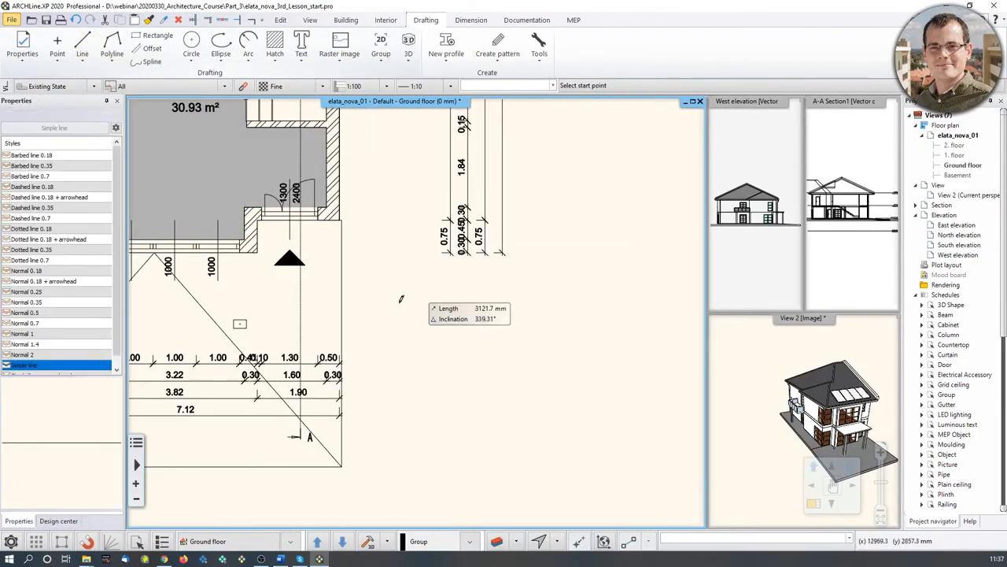
{"action": "left_click", "coordinate": [400, 328]}
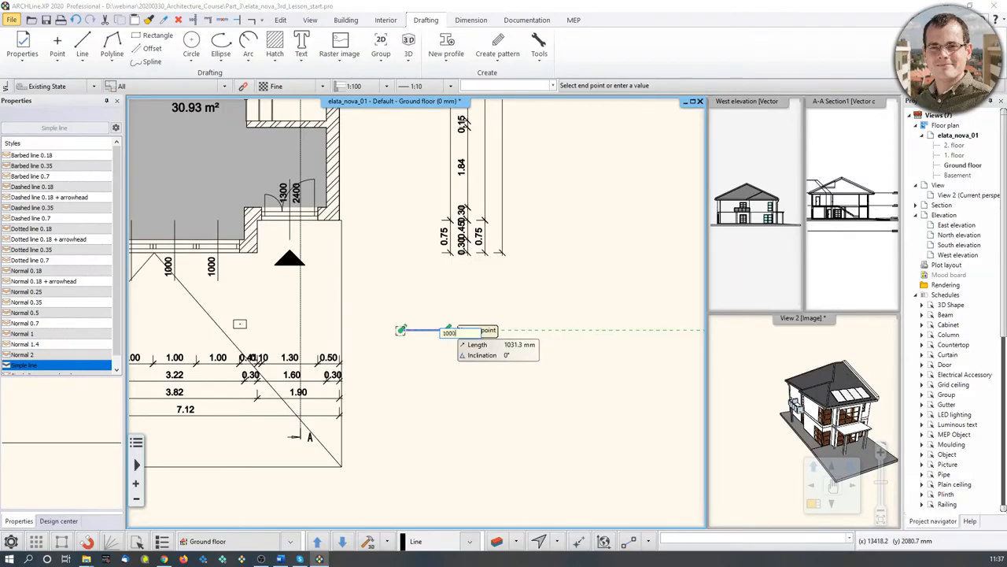
{"action": "left_click", "coordinate": [450, 330]}
{"action": "scroll", "coordinate": [451, 352], "scroll_direction": "up", "scroll_amount": 3}
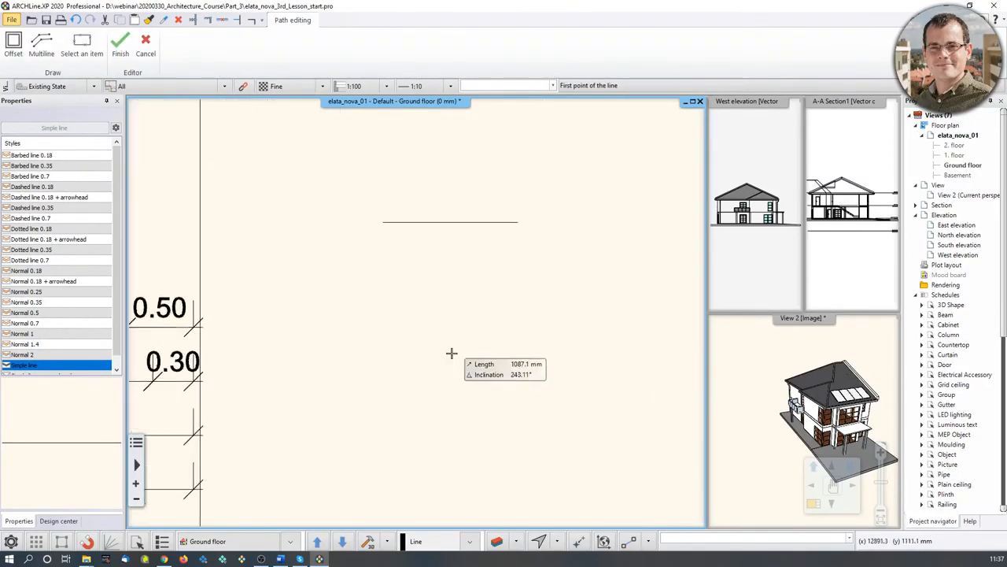
- Draw a vertical helper line from the base's middle and two sloping sides meeting at the apex
{"action": "left_click", "coordinate": [450, 221]}
{"action": "left_click", "coordinate": [450, 179]}
{"action": "left_click", "coordinate": [374, 225]}
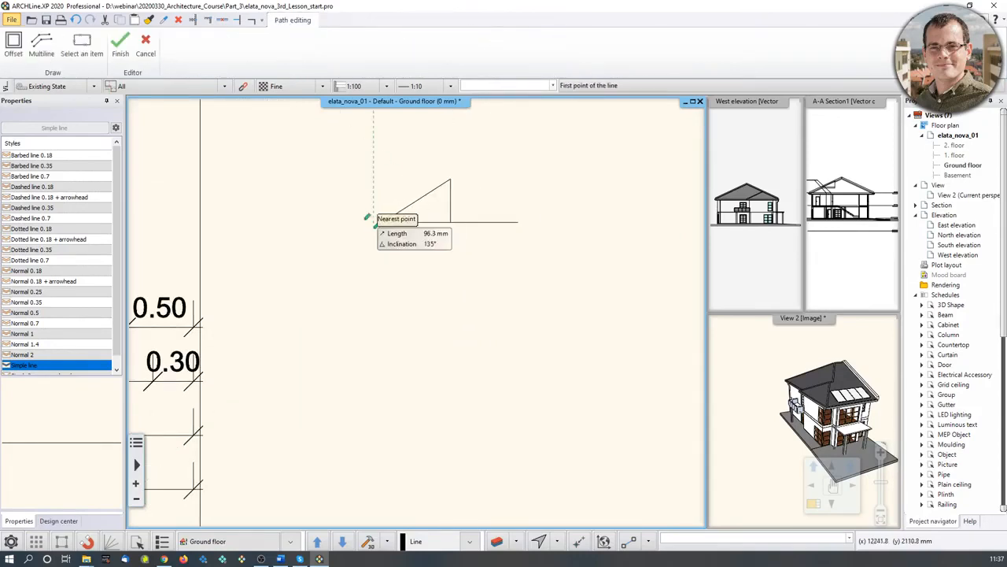
{"action": "left_click", "coordinate": [382, 223]}
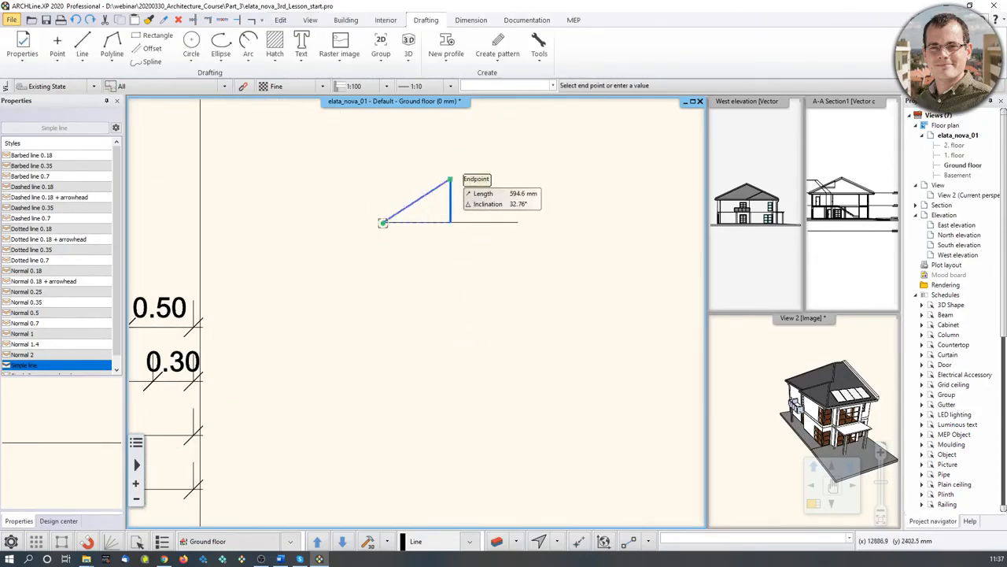
{"action": "left_click", "coordinate": [450, 181]}
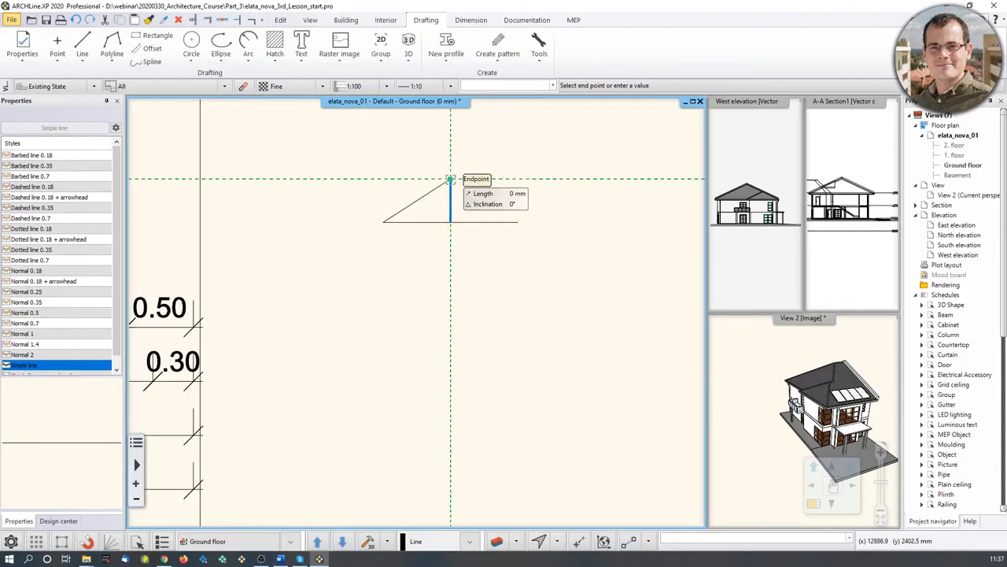
{"action": "left_click", "coordinate": [517, 222]}
{"action": "key", "text": "Escape"}
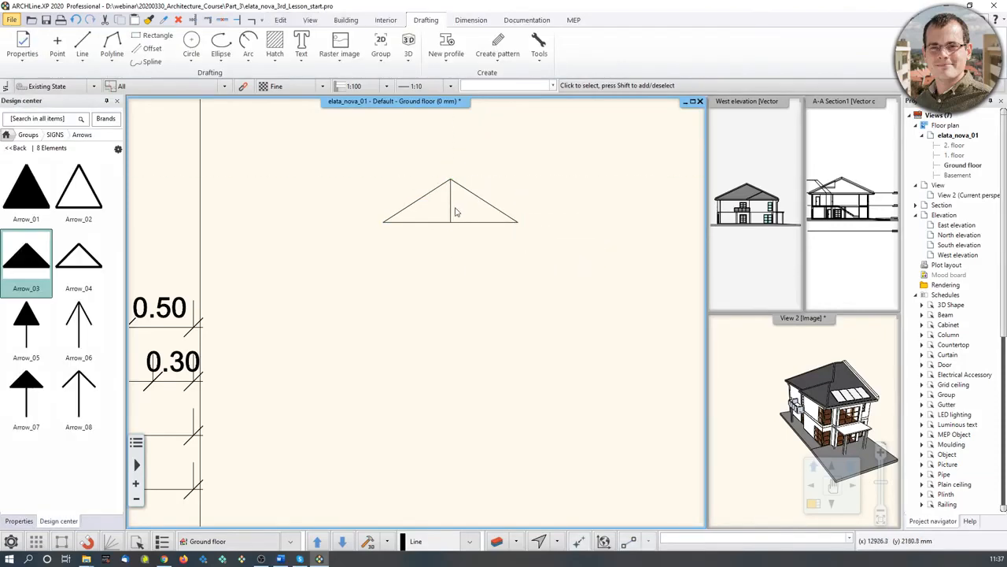
- Delete the vertical helper line, leaving a hollow triangle outline
{"action": "left_click", "coordinate": [454, 214]}
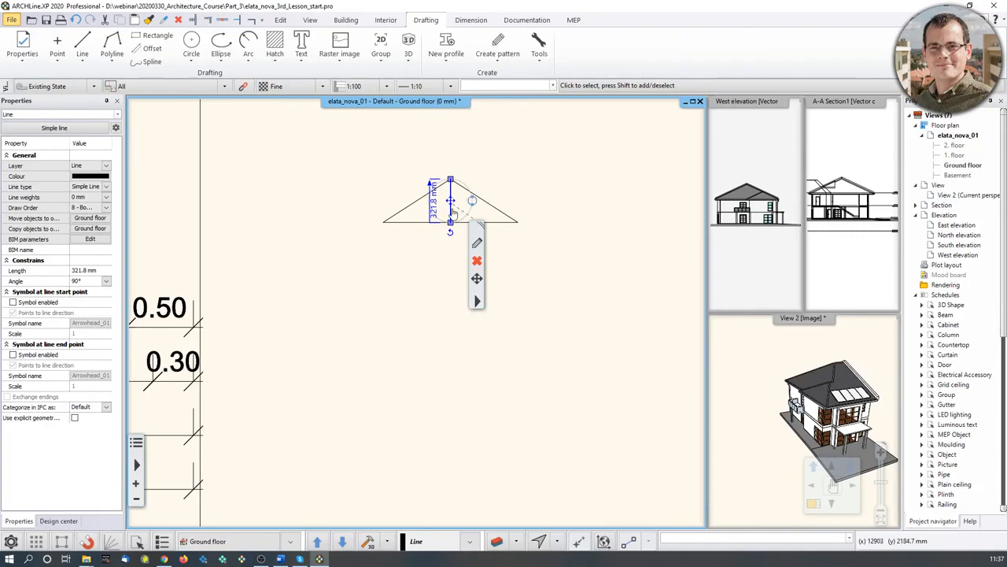
{"action": "key", "text": "Delete"}
{"action": "scroll", "coordinate": [382, 233], "scroll_direction": "down", "scroll_amount": 3}
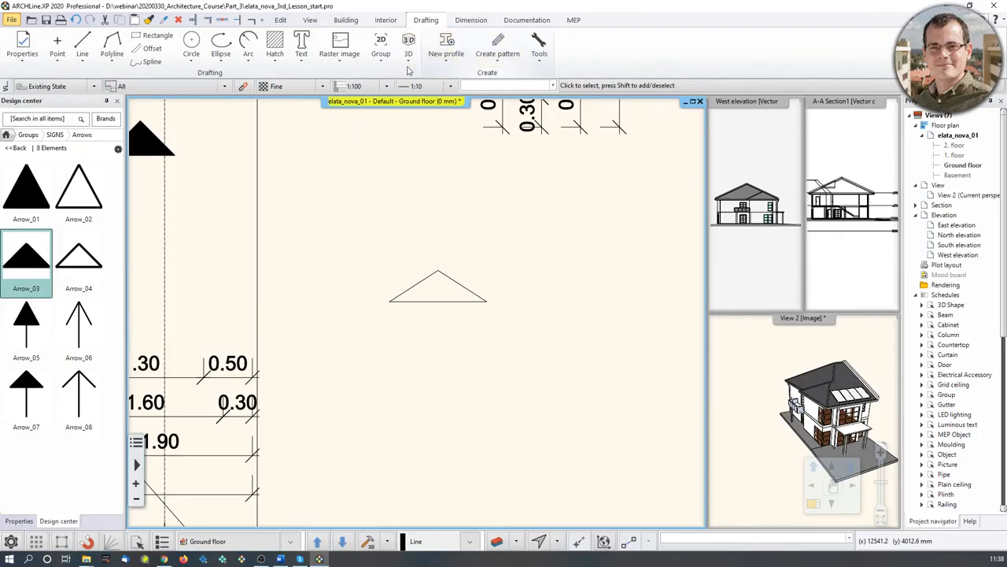
{"action": "left_click", "coordinate": [381, 55]}
{"action": "middle_click_drag", "start_coordinate": [620, 218], "coordinate": [462, 220]}
{"action": "left_click", "coordinate": [380, 55]}
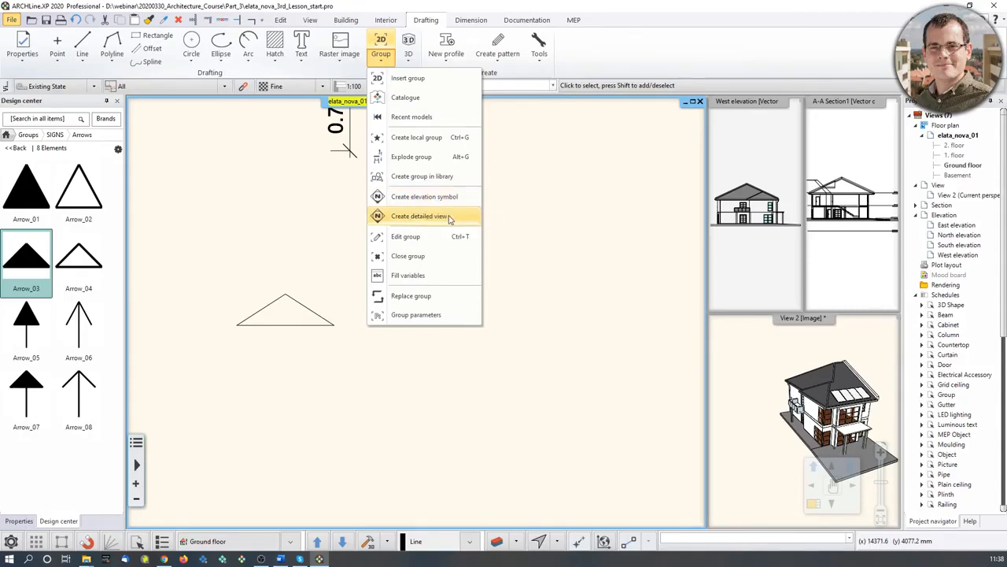
- Select the triangle's edges and attempt a local grouping, then clear the selection
{"action": "left_click", "coordinate": [406, 236]}
{"action": "left_click", "coordinate": [394, 382]}
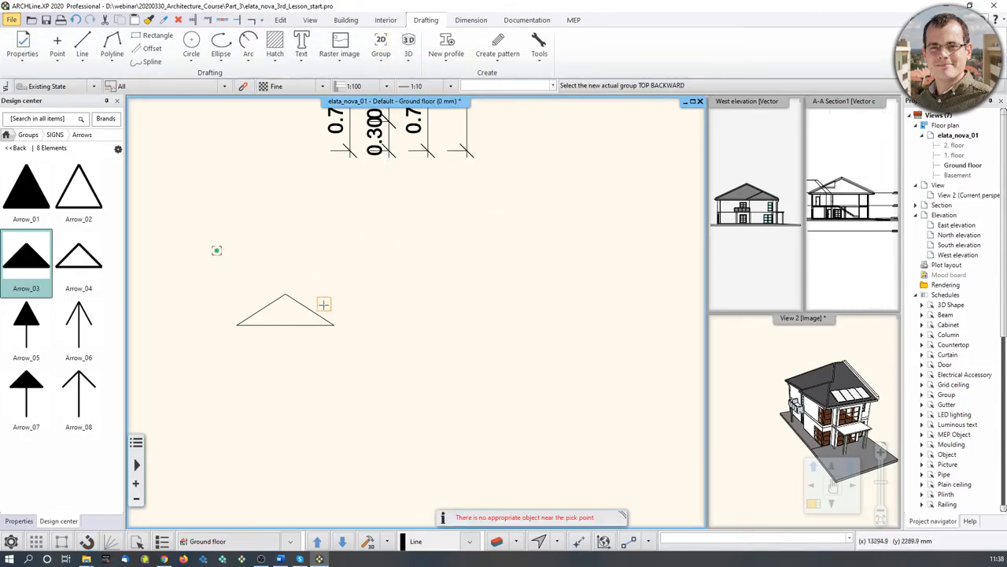
{"action": "left_click", "coordinate": [278, 305]}
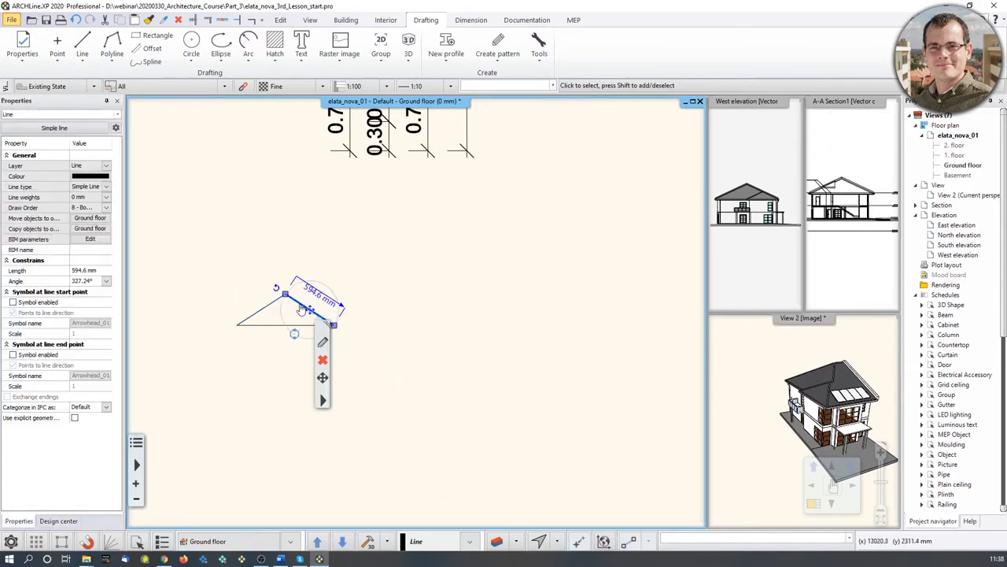
{"action": "left_click", "coordinate": [285, 324]}
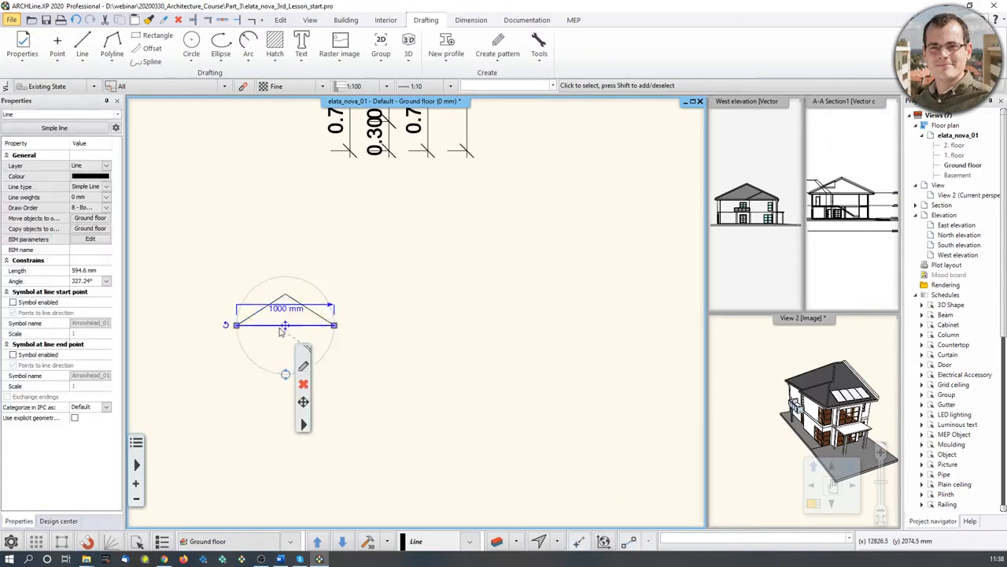
{"action": "left_click", "coordinate": [381, 47]}
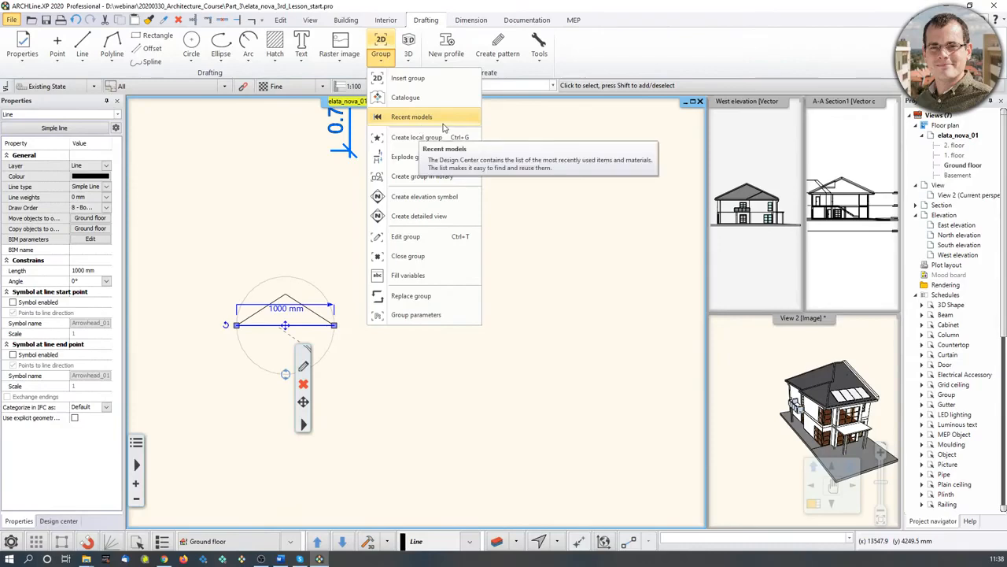
{"action": "left_click", "coordinate": [448, 142]}
{"action": "left_click", "coordinate": [209, 259]}
{"action": "left_click", "coordinate": [378, 364]}
{"action": "left_click", "coordinate": [425, 306]}
{"action": "left_click", "coordinate": [299, 312]}
{"action": "left_click", "coordinate": [305, 310]}
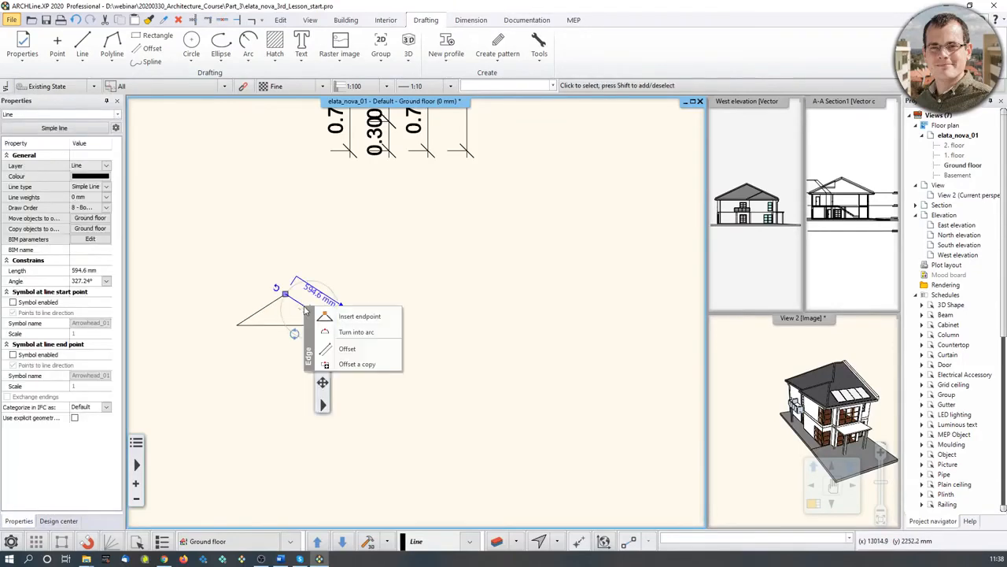
{"action": "left_click", "coordinate": [254, 278]}
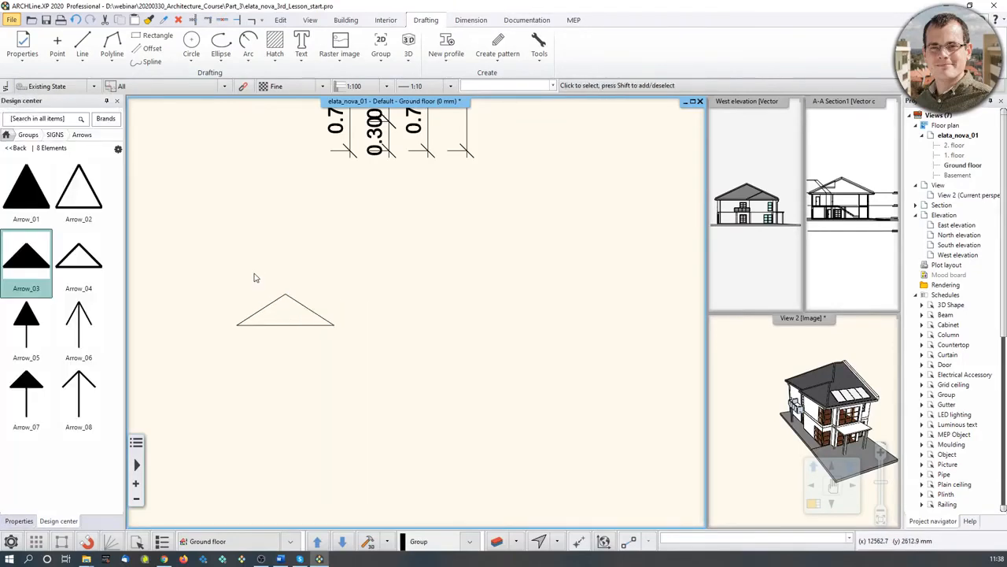
- Create a library group from the triangle with hotspots at its apex and left base corner
{"action": "left_click", "coordinate": [381, 57]}
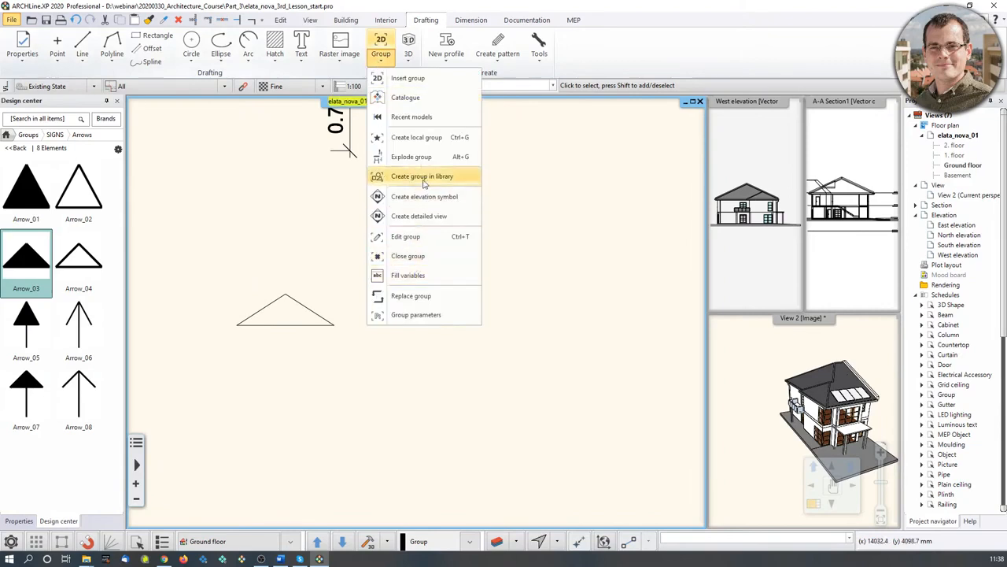
{"action": "left_click", "coordinate": [423, 176]}
{"action": "left_click_drag", "start_coordinate": [219, 268], "coordinate": [357, 352]}
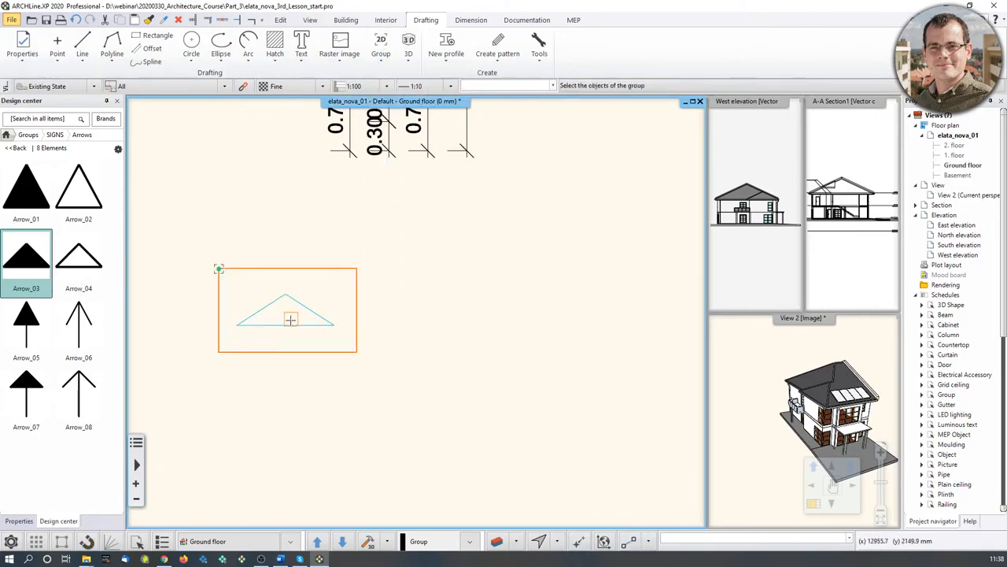
{"action": "key", "text": "Return"}
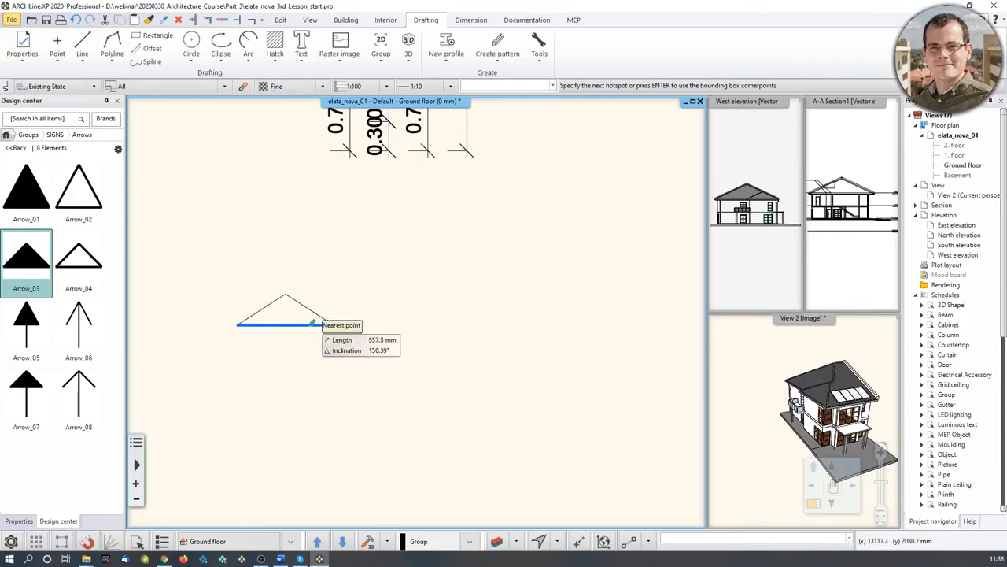
{"action": "left_click", "coordinate": [285, 295]}
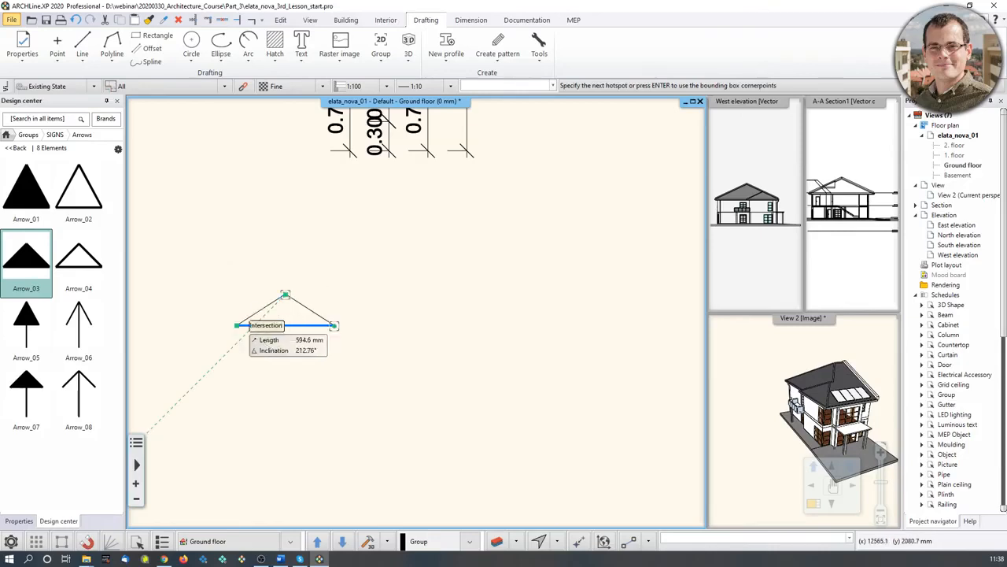
{"action": "left_click", "coordinate": [236, 324]}
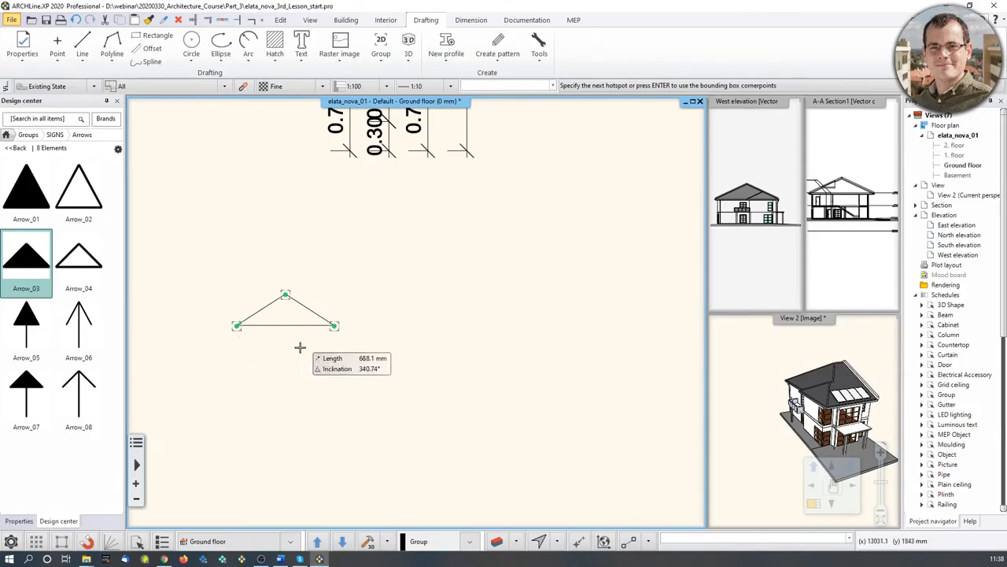
{"action": "key", "text": "Return"}
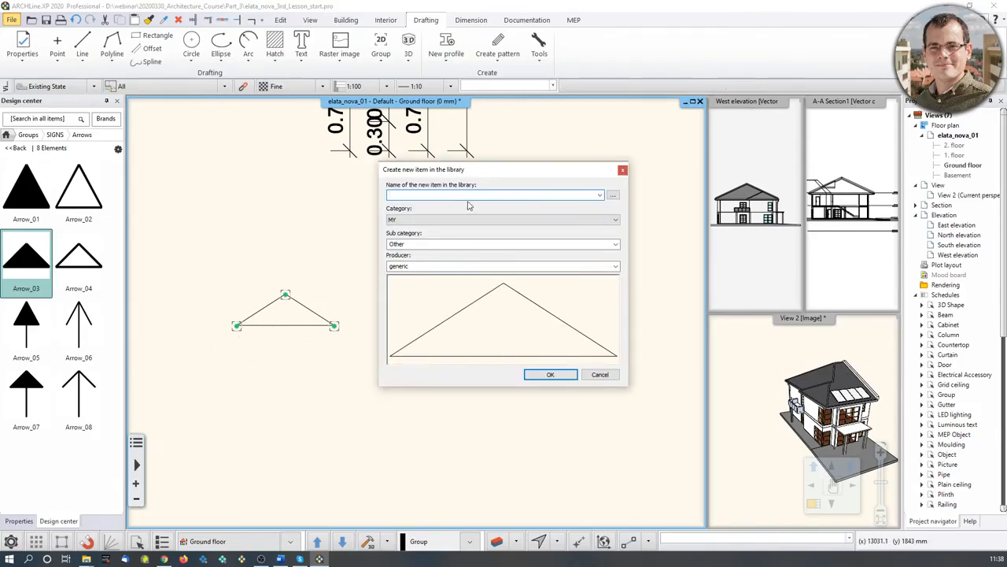
- Name the item Webinar_entrance_sign, file it under category MY, and save it
{"action": "type", "text": "Webinar_entrance_sign"}
{"action": "left_click", "coordinate": [499, 221]}
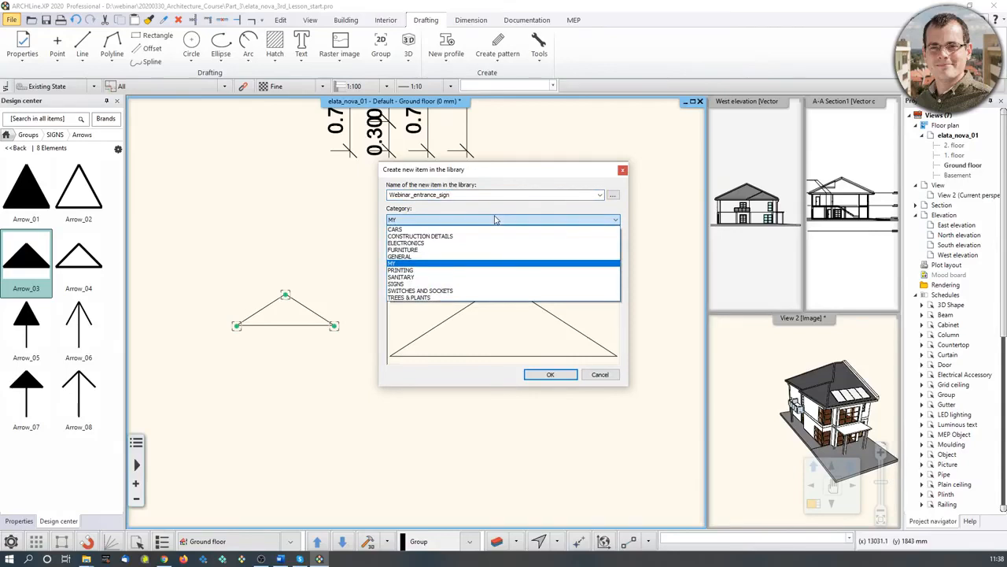
{"action": "left_click", "coordinate": [424, 266]}
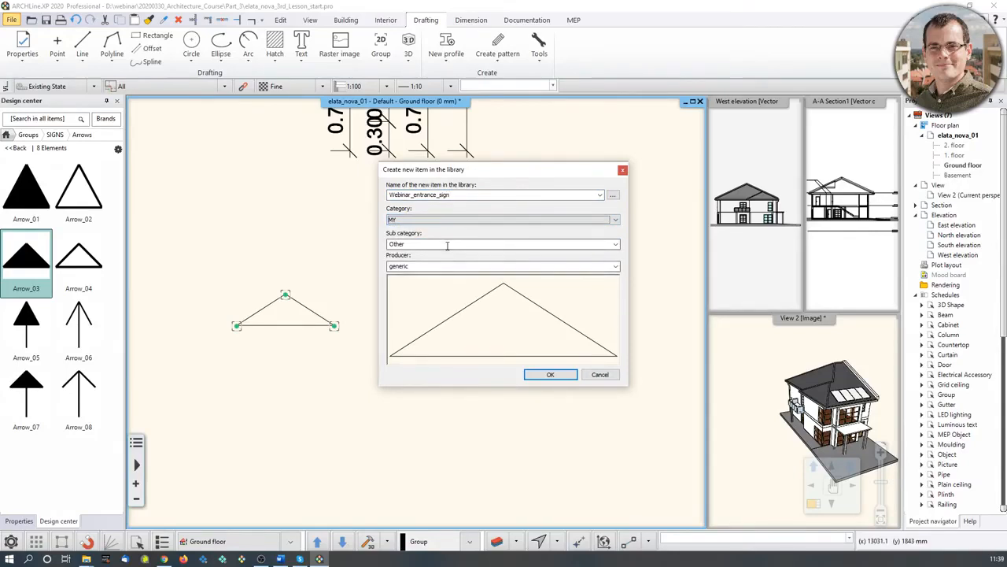
{"action": "left_click", "coordinate": [551, 374]}
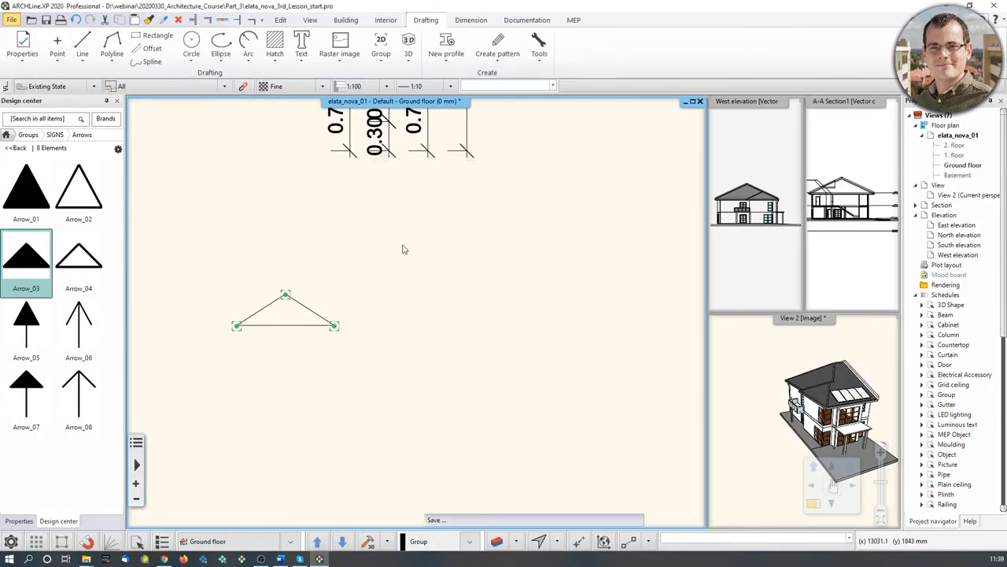
{"action": "left_click", "coordinate": [5, 147]}
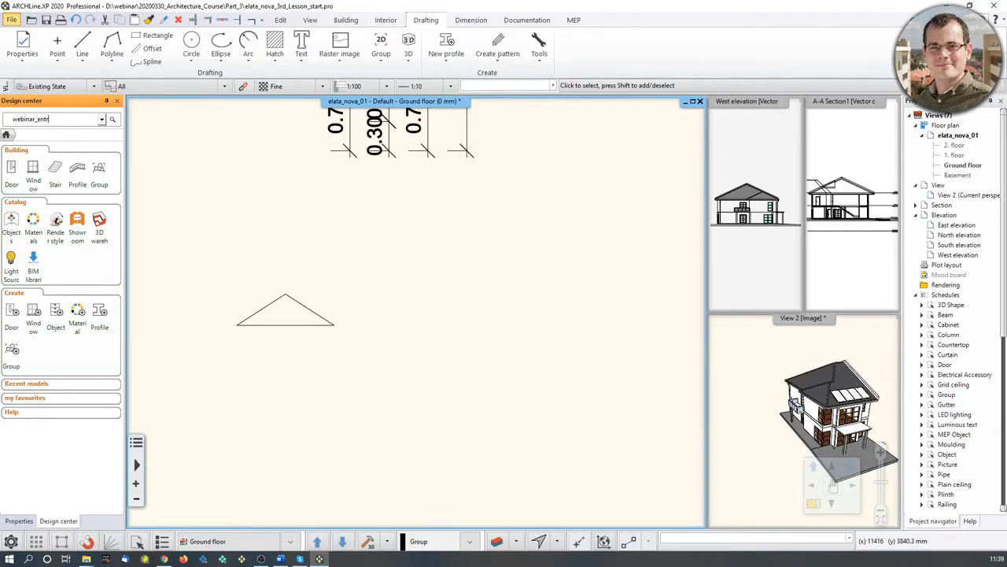
- Search the library for webinar_entrance and test-place the Webinar_entrance_sign item
{"action": "key", "text": "Return"}
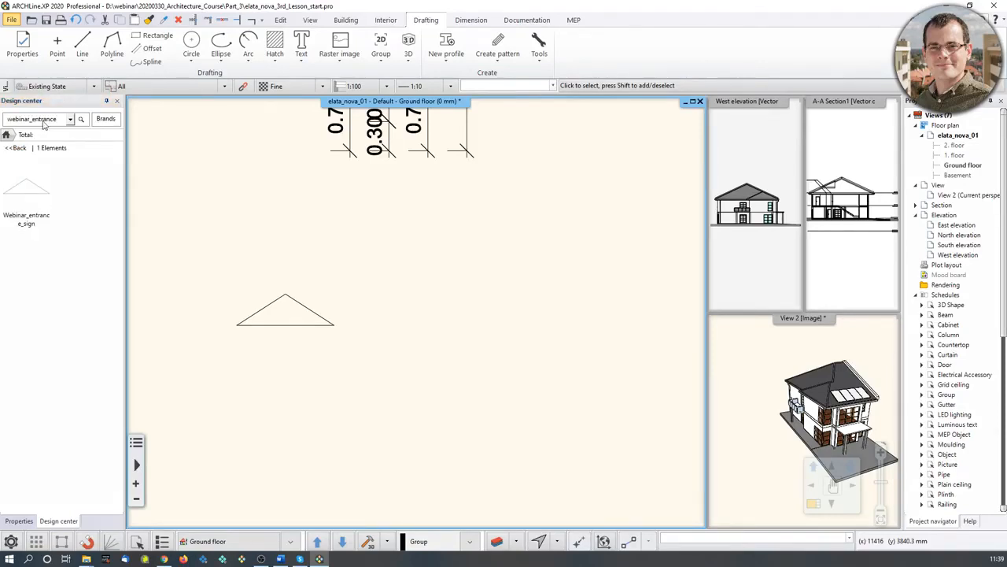
{"action": "left_click", "coordinate": [43, 201]}
{"action": "left_click", "coordinate": [434, 284]}
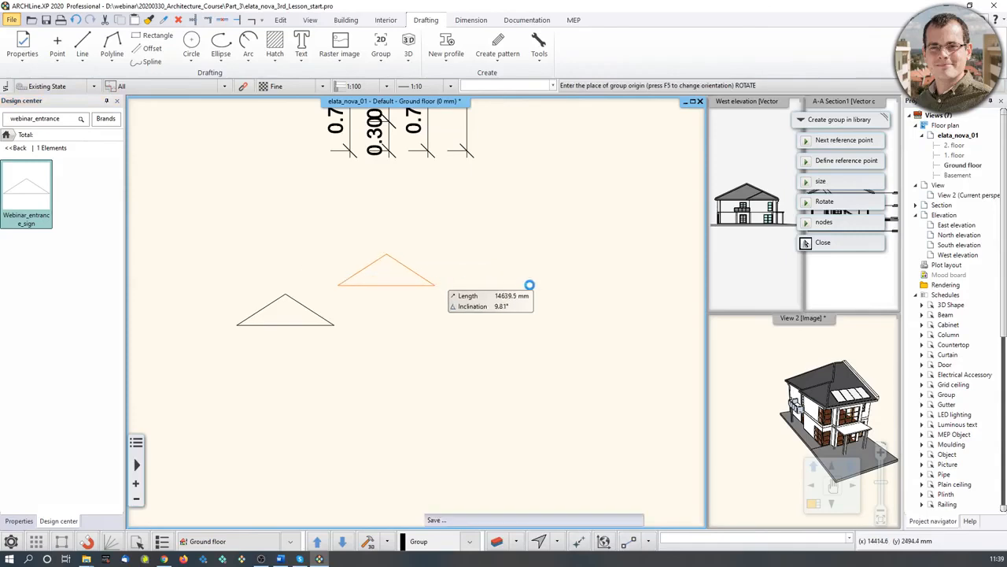
{"action": "key", "text": "Escape"}
- Delete both trial triangle groups from the drawing
{"action": "scroll", "coordinate": [472, 299], "scroll_direction": "down", "scroll_amount": 3}
{"action": "left_click_drag", "start_coordinate": [314, 266], "coordinate": [461, 332]}
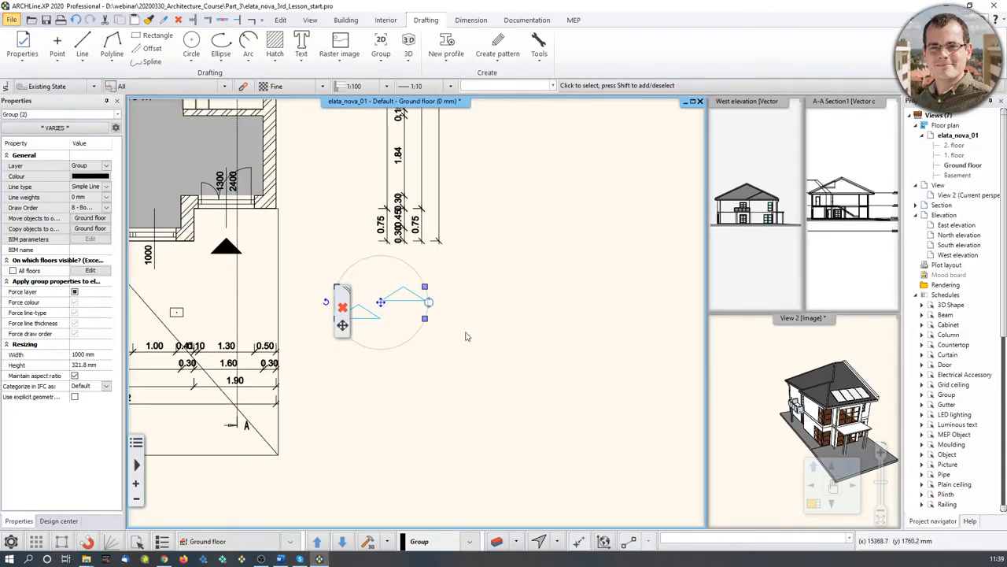
{"action": "key", "text": "Delete"}
{"action": "scroll", "coordinate": [515, 365], "scroll_direction": "down", "scroll_amount": 3}
{"action": "scroll", "coordinate": [502, 390], "scroll_direction": "up", "scroll_amount": 1}
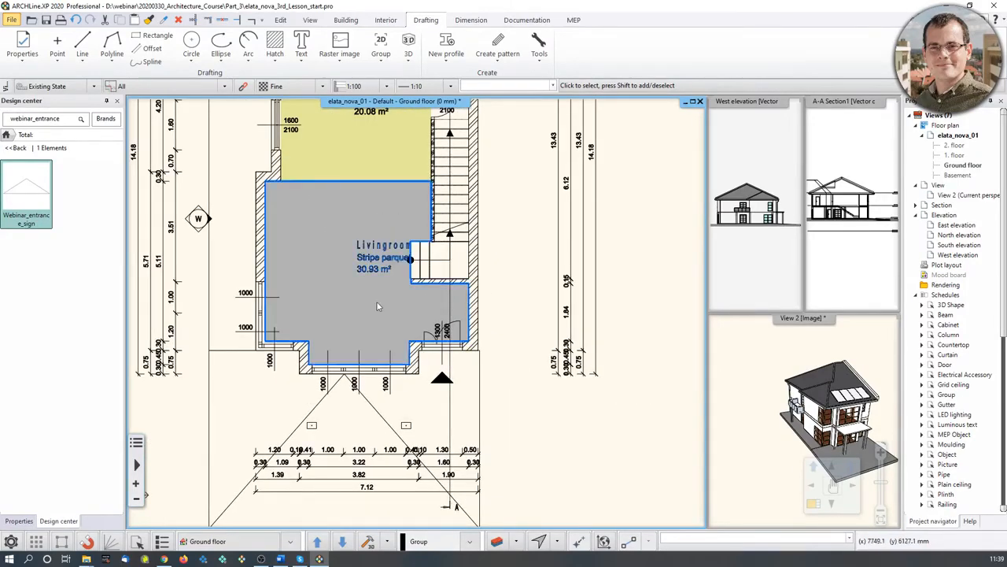
{"action": "middle_click_drag", "start_coordinate": [350, 263], "coordinate": [347, 303]}
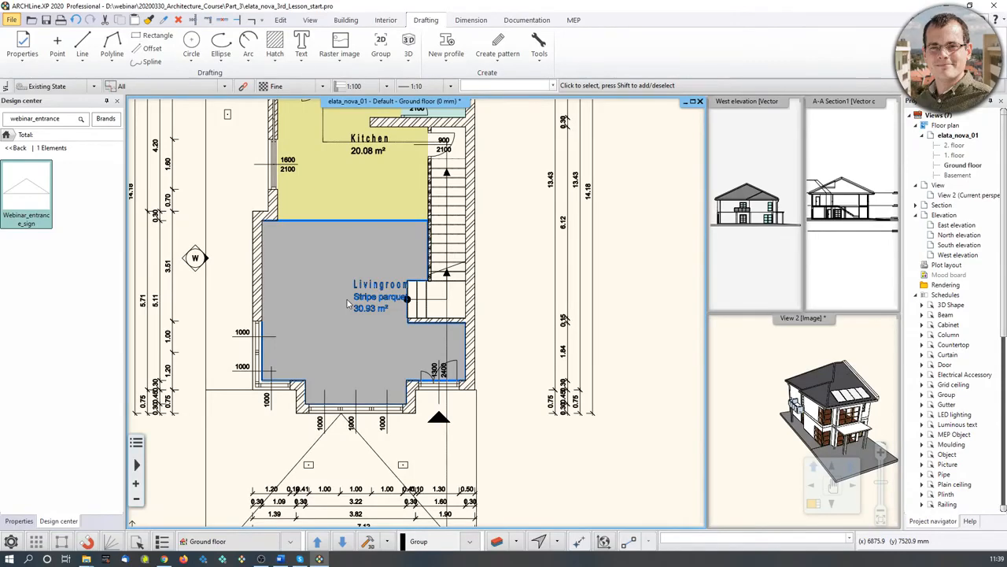
{"action": "scroll", "coordinate": [349, 303], "scroll_direction": "down", "scroll_amount": 4}
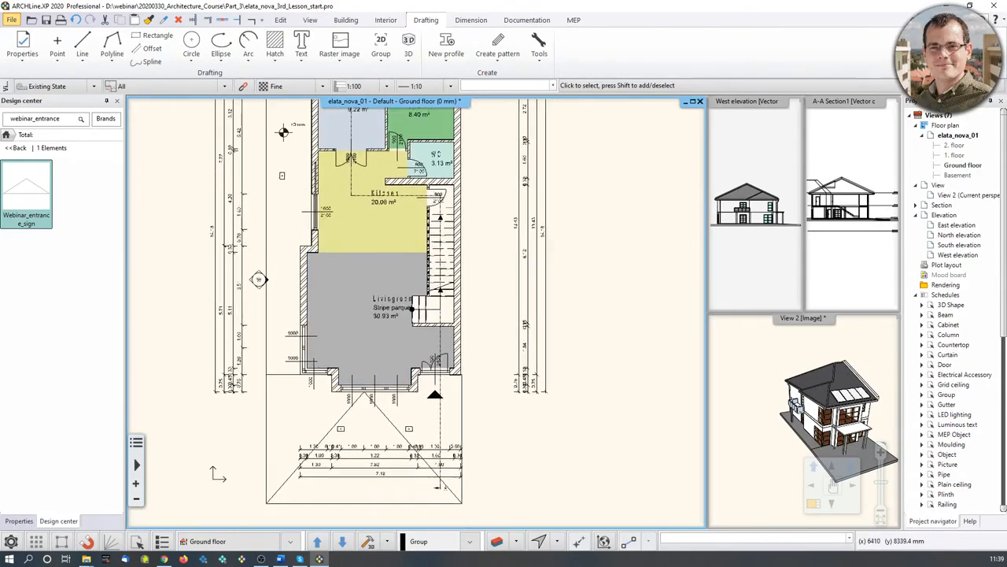
{"action": "scroll", "coordinate": [403, 358], "scroll_direction": "up", "scroll_amount": 3}
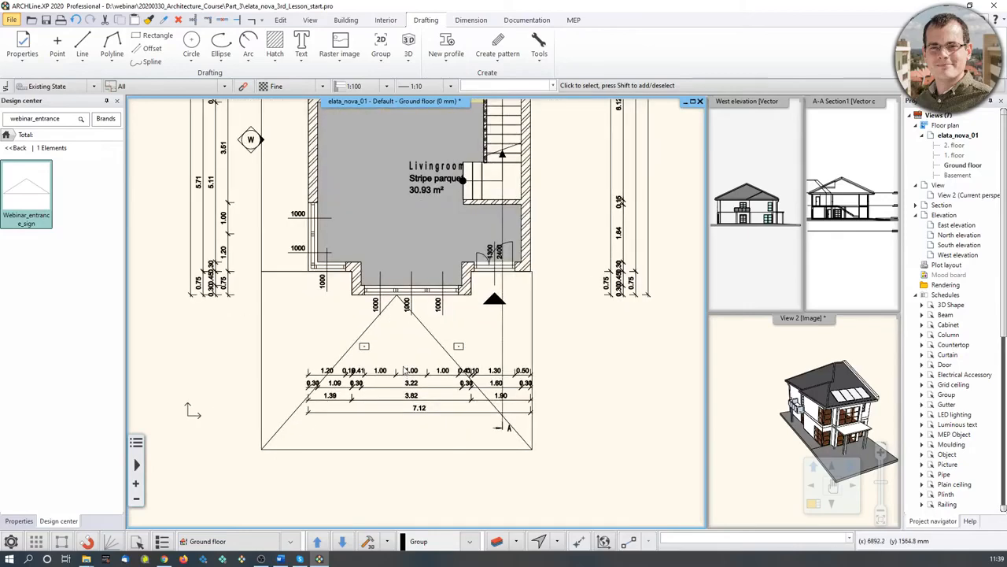
- Place a 'Ground Floor' text label below the entrance dimensions
{"action": "left_click", "coordinate": [302, 58]}
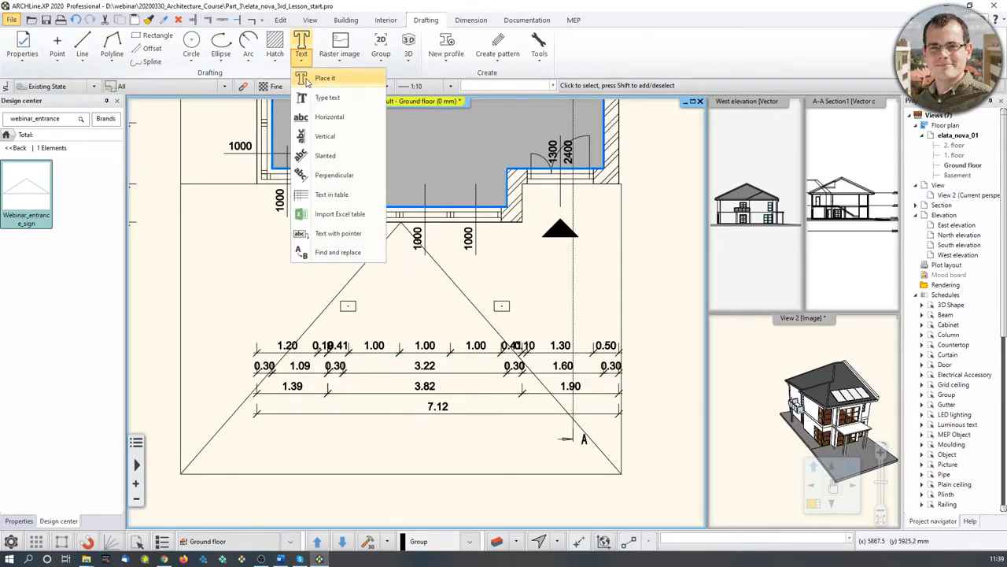
{"action": "left_click", "coordinate": [323, 78]}
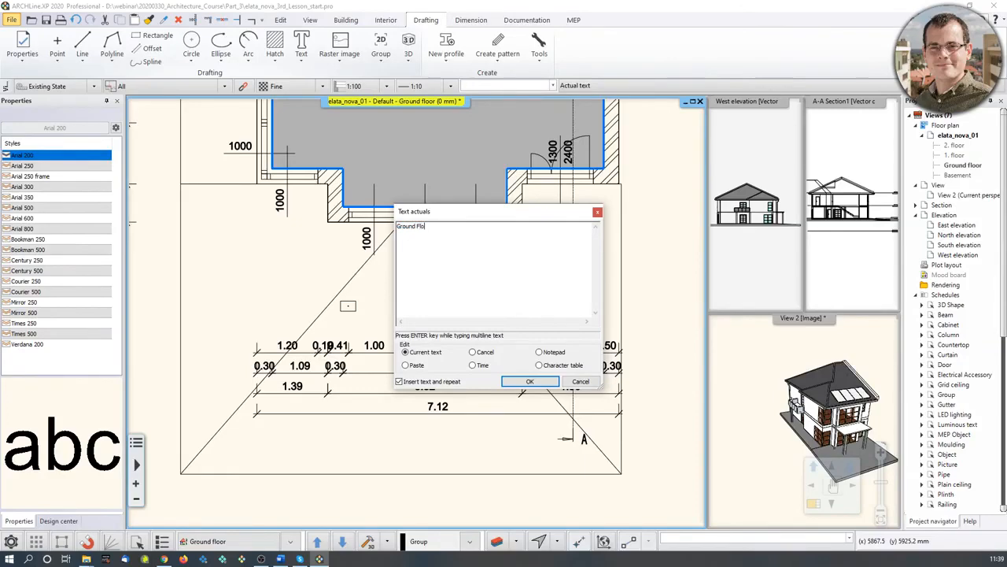
{"action": "left_click", "coordinate": [532, 380]}
{"action": "middle_click_drag", "start_coordinate": [381, 448], "coordinate": [382, 294]}
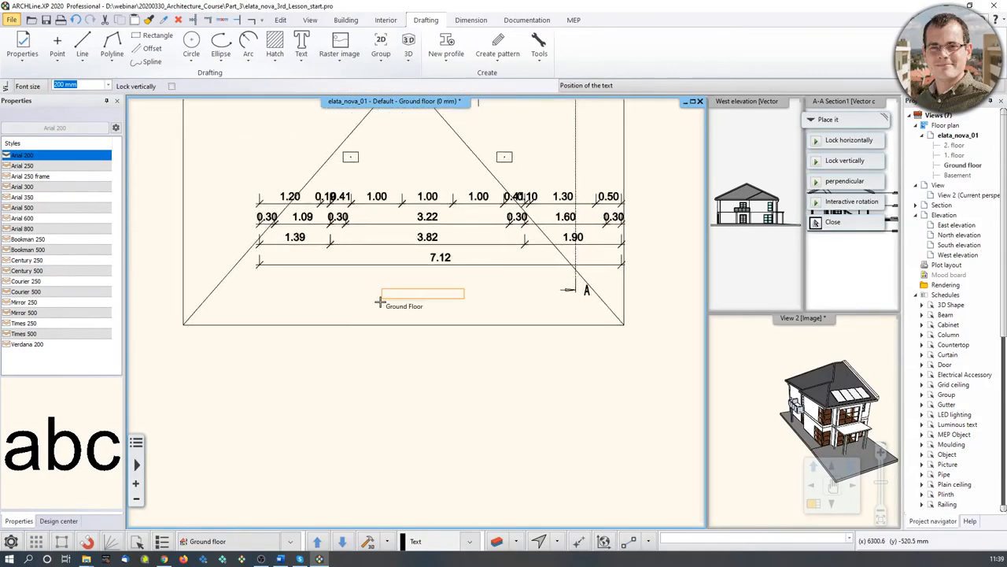
{"action": "left_click", "coordinate": [364, 353]}
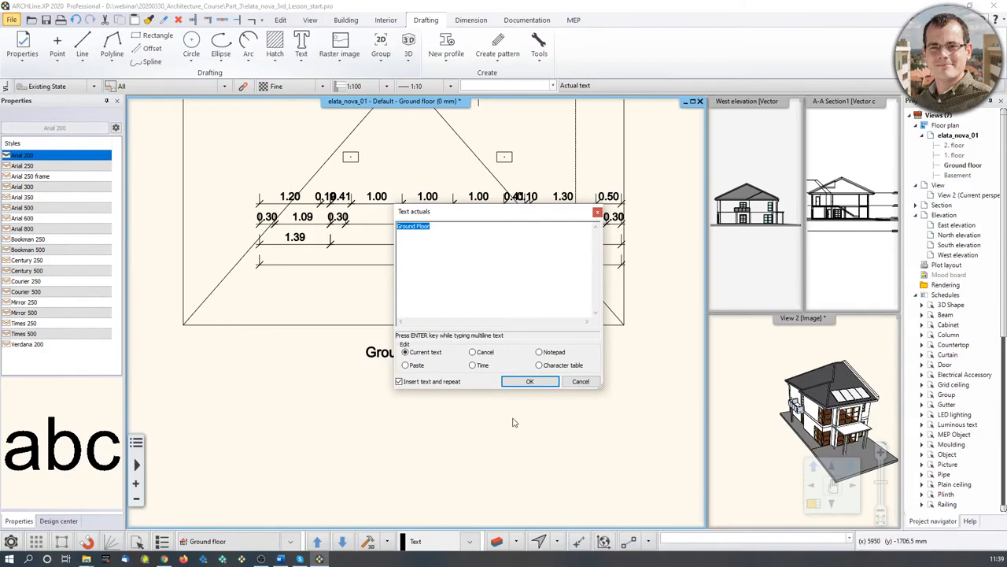
{"action": "left_click", "coordinate": [580, 382]}
{"action": "scroll", "coordinate": [427, 290], "scroll_direction": "down", "scroll_amount": 5}
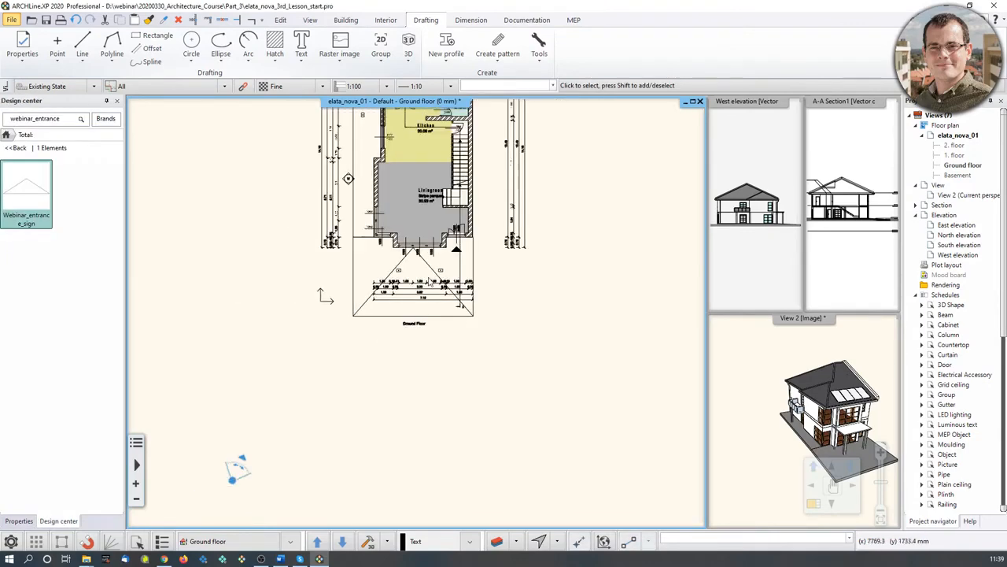
{"action": "middle_click_drag", "start_coordinate": [429, 290], "coordinate": [402, 452]}
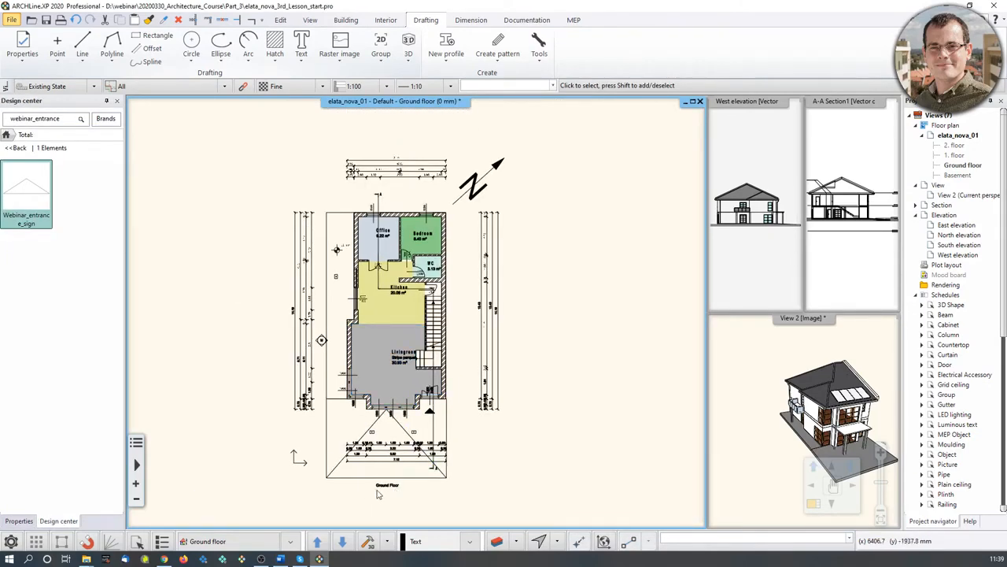
{"action": "scroll", "coordinate": [378, 494], "scroll_direction": "up", "scroll_amount": 6}
- Change the Ground Floor text height from 200 to 400 mm
{"action": "left_click", "coordinate": [474, 288]}
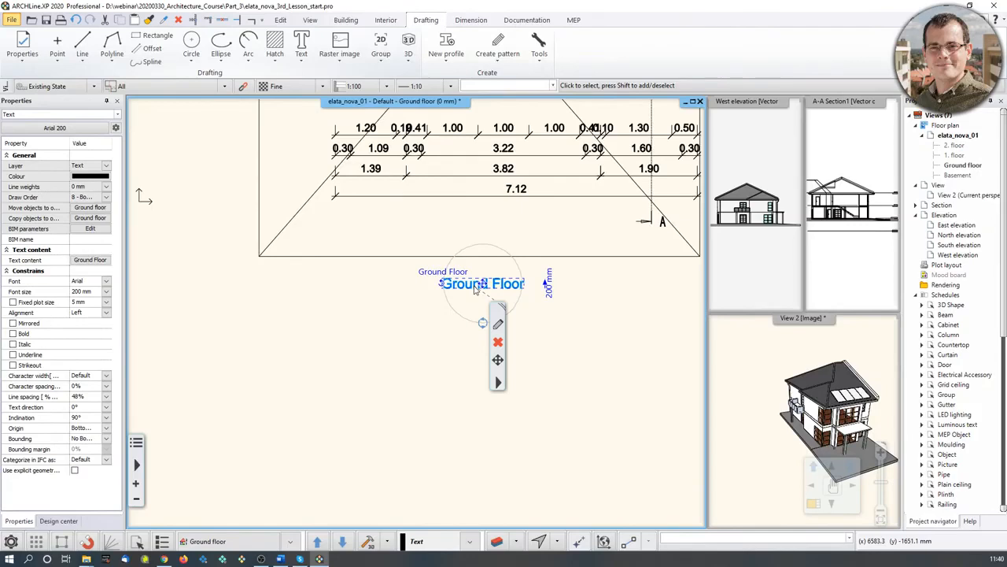
{"action": "left_click", "coordinate": [549, 288]}
{"action": "type", "text": "400"}
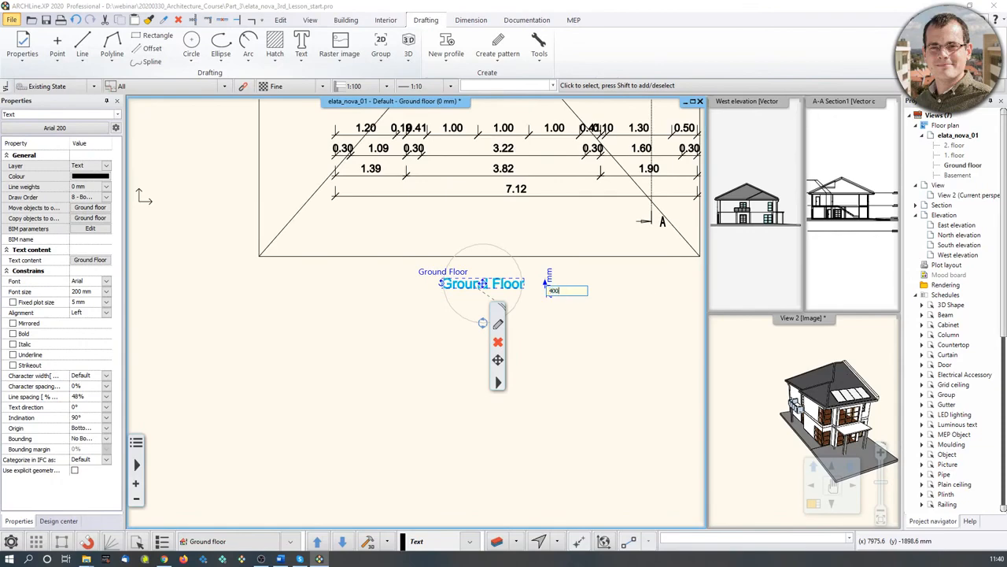
{"action": "key", "text": "Return"}
{"action": "scroll", "coordinate": [455, 367], "scroll_direction": "down", "scroll_amount": 3}
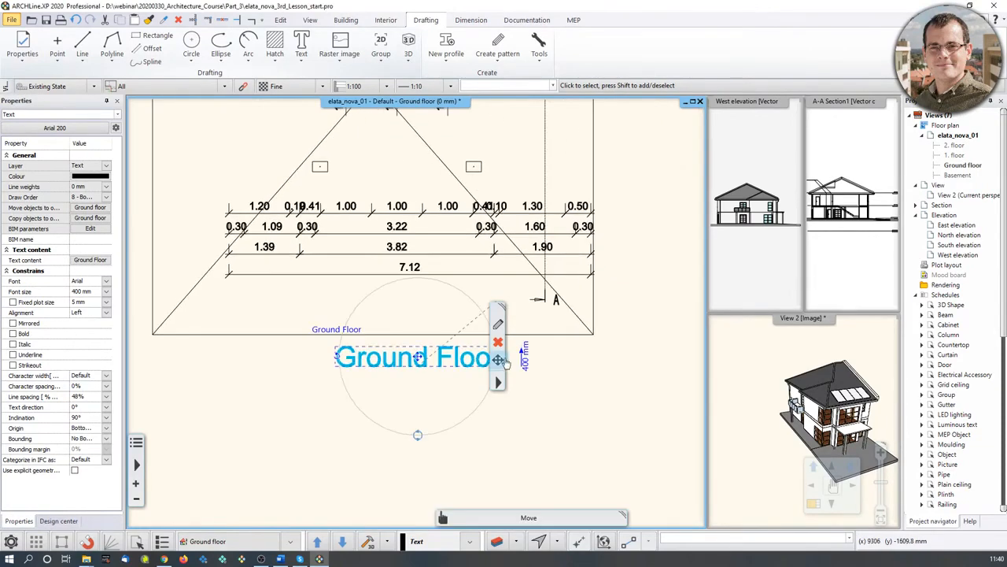
{"action": "mouse_move", "coordinate": [564, 227]}
{"action": "middle_mouse_down"}
{"action": "mouse_move", "coordinate": [540, 445]}
{"action": "mouse_move", "coordinate": [594, 399]}
{"action": "middle_mouse_up"}
{"action": "left_click", "coordinate": [594, 399]}
{"action": "middle_click_drag", "start_coordinate": [572, 366], "coordinate": [485, 309]}
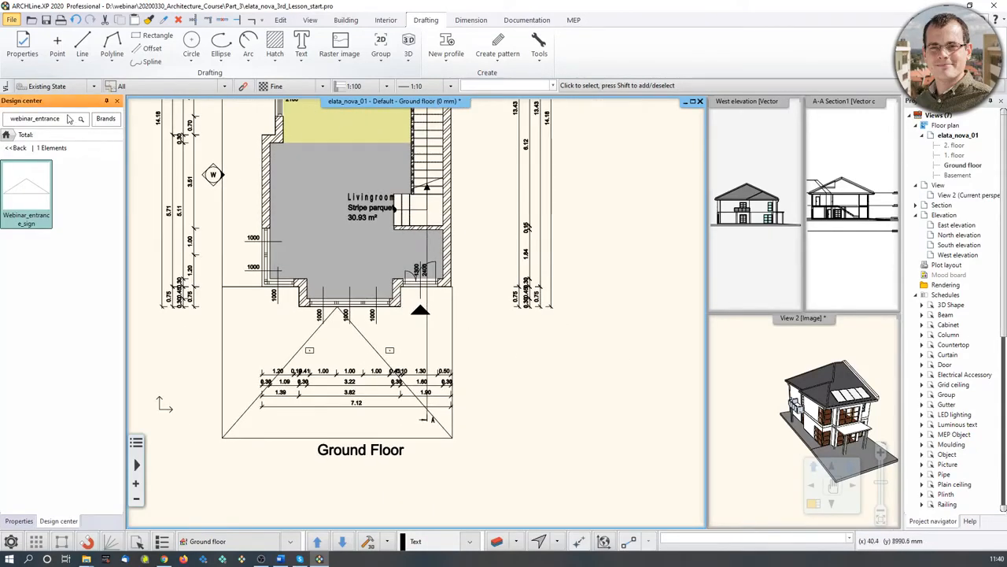
- Place an 'Entrance' text label beside the front door
{"action": "left_click", "coordinate": [302, 45]}
{"action": "type", "text": "Entrance"}
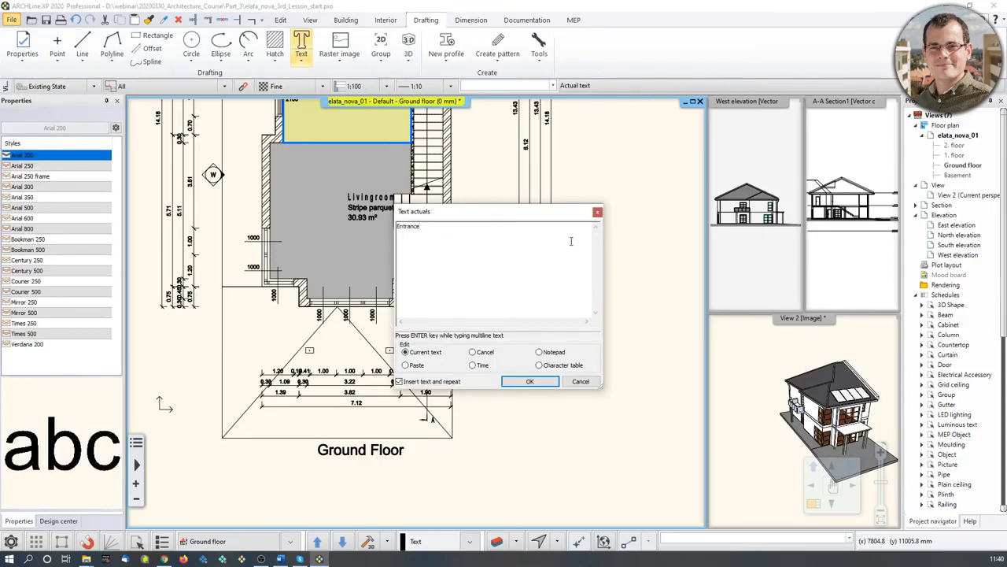
{"action": "left_click", "coordinate": [529, 381]}
{"action": "scroll", "coordinate": [438, 276], "scroll_direction": "up", "scroll_amount": 2}
{"action": "left_click", "coordinate": [425, 267]}
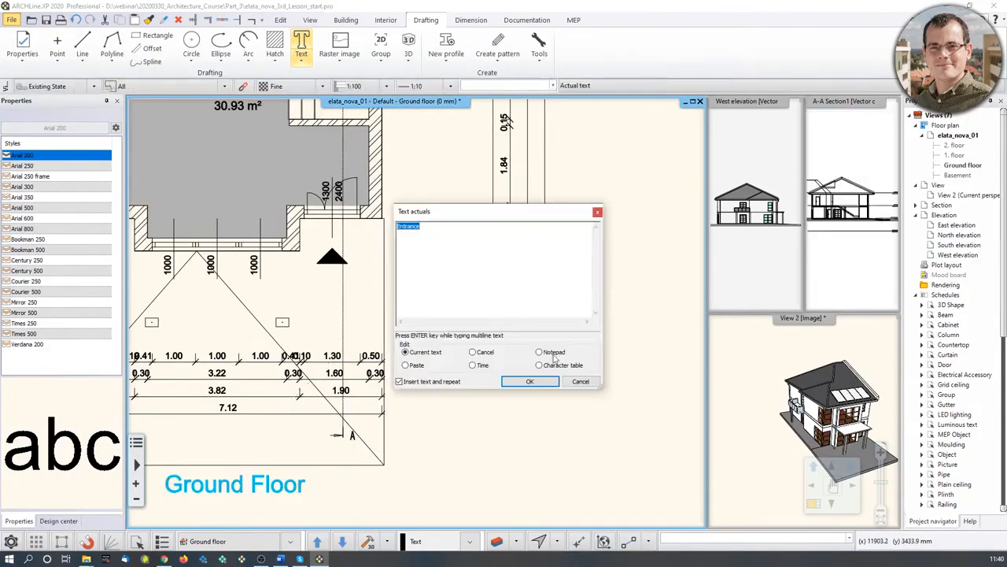
{"action": "left_click", "coordinate": [581, 382]}
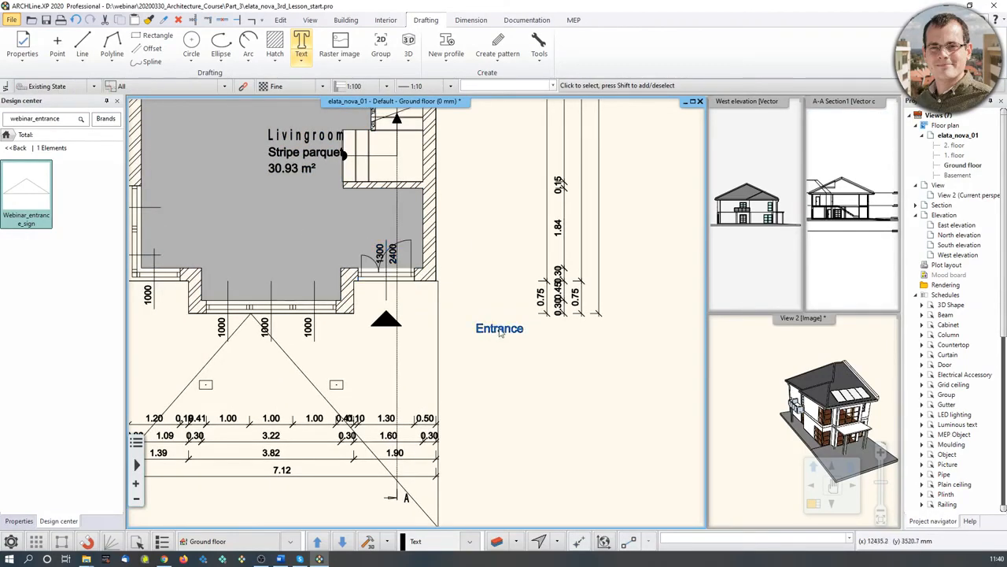
- Add a pointer line from the Entrance label to the front door
{"action": "left_click", "coordinate": [498, 329]}
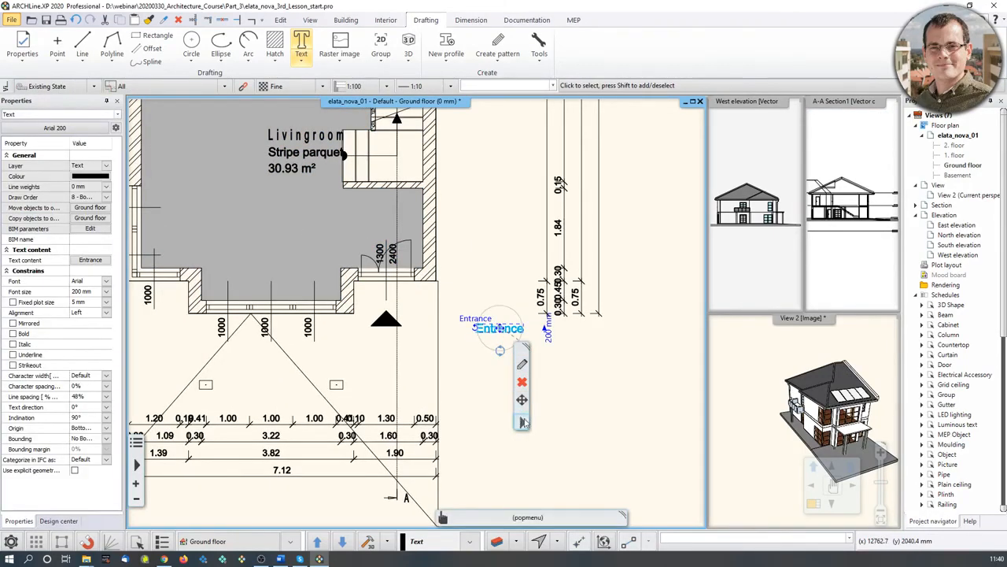
{"action": "left_click", "coordinate": [522, 421]}
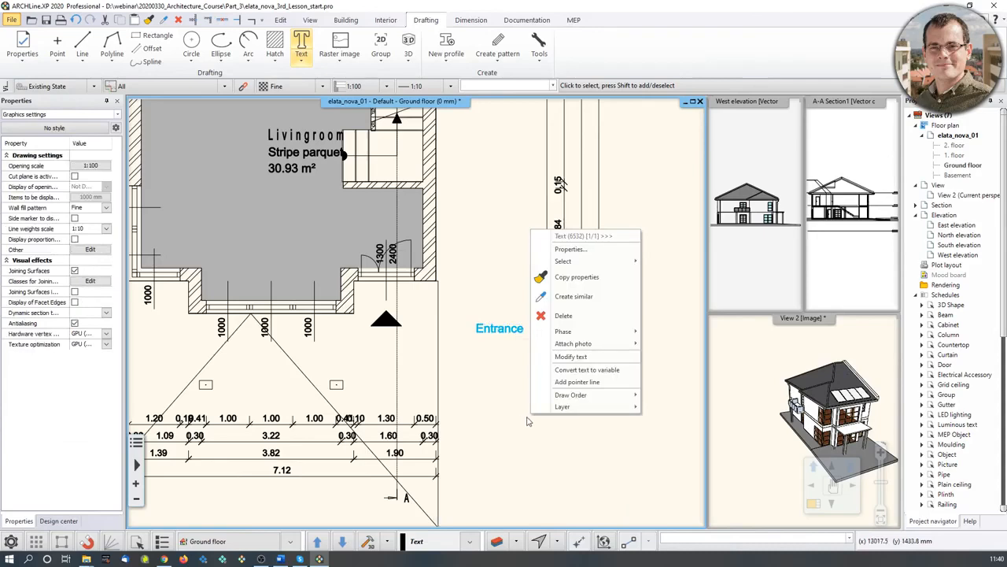
{"action": "left_click", "coordinate": [577, 382]}
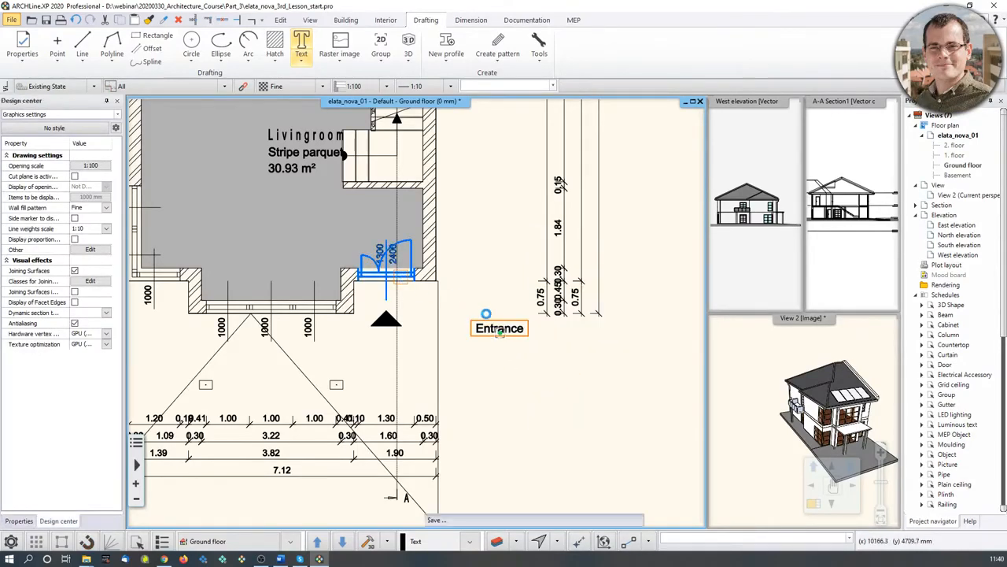
{"action": "left_click", "coordinate": [484, 354]}
{"action": "right_click", "coordinate": [499, 335]}
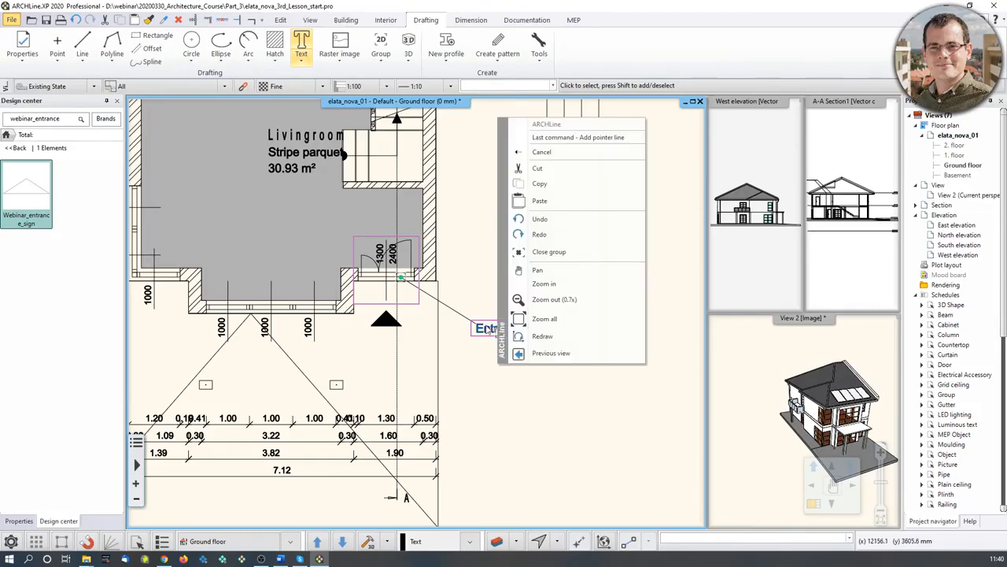
{"action": "left_click", "coordinate": [501, 335]}
{"action": "left_click", "coordinate": [507, 334]}
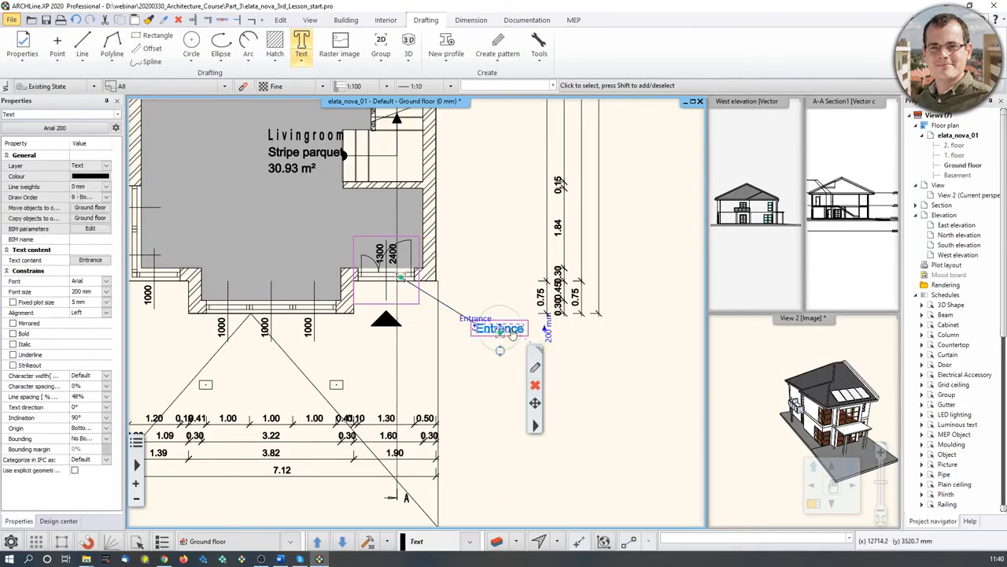
- Move the Entrance label lower and further left of the door
{"action": "scroll", "coordinate": [511, 337], "scroll_direction": "up", "scroll_amount": 3}
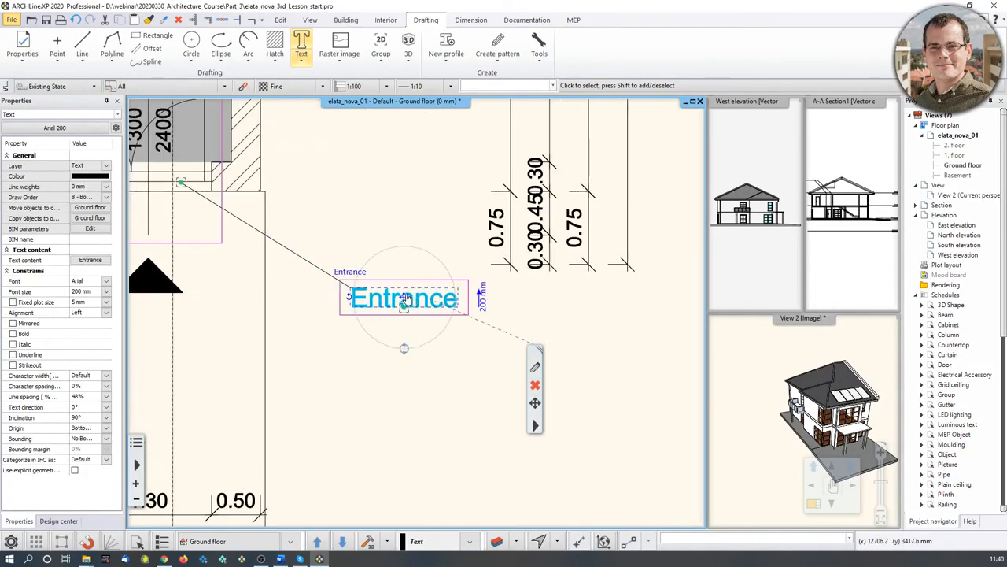
{"action": "double_click", "coordinate": [409, 302]}
{"action": "left_click", "coordinate": [581, 381]}
{"action": "scroll", "coordinate": [450, 315], "scroll_direction": "up", "scroll_amount": 2}
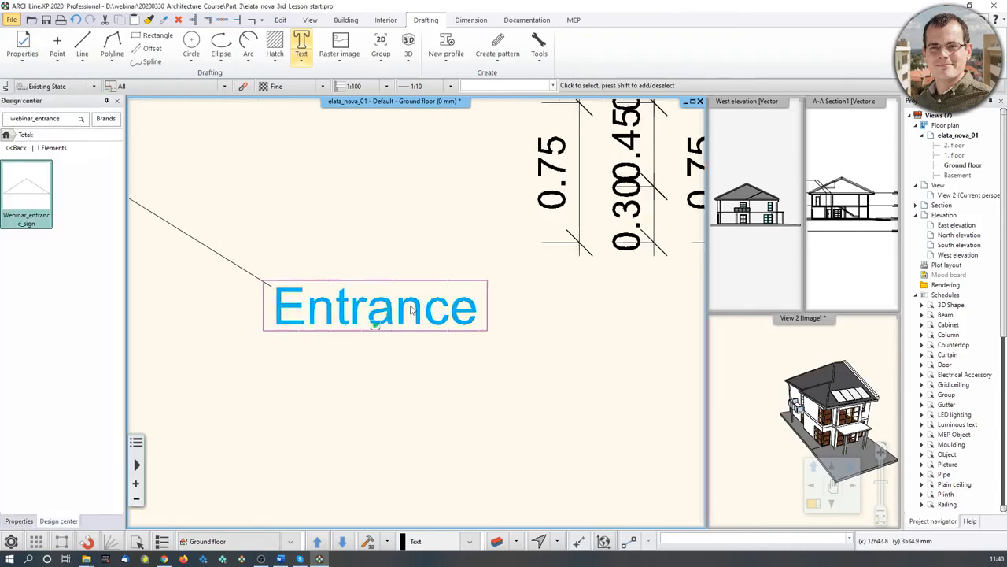
{"action": "left_click", "coordinate": [378, 315]}
{"action": "left_click", "coordinate": [377, 309]}
{"action": "left_click", "coordinate": [416, 314]}
{"action": "left_click", "coordinate": [381, 307]}
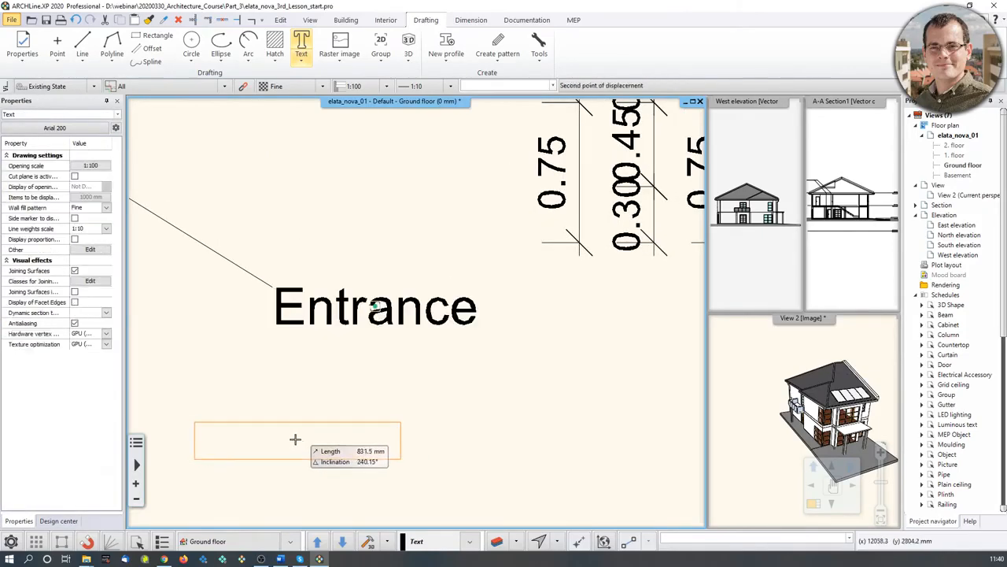
{"action": "left_click", "coordinate": [299, 441]}
{"action": "scroll", "coordinate": [407, 306], "scroll_direction": "down", "scroll_amount": 3}
{"action": "left_click", "coordinate": [383, 282]}
{"action": "key", "text": "Escape"}
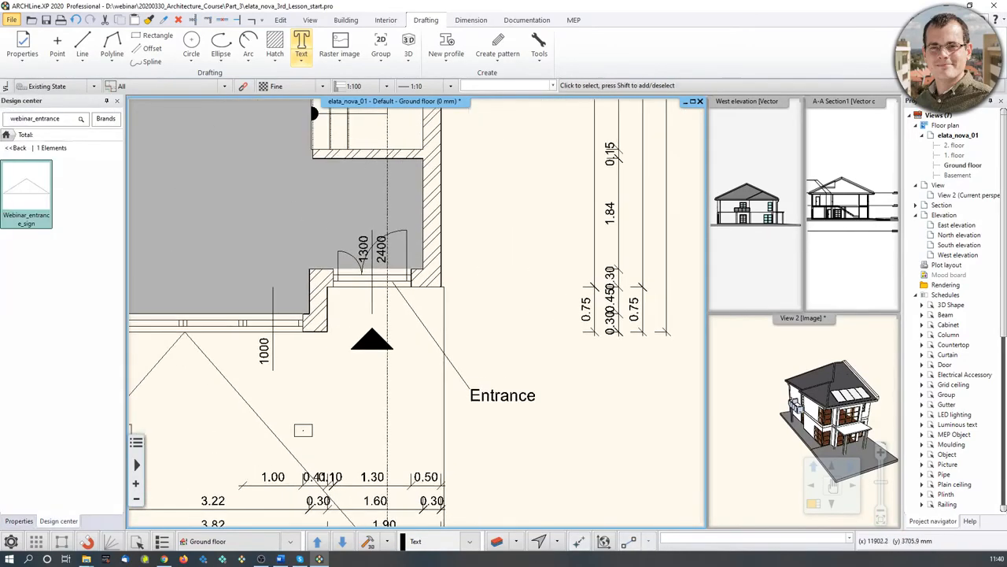
{"action": "scroll", "coordinate": [294, 217], "scroll_direction": "down", "scroll_amount": 5}
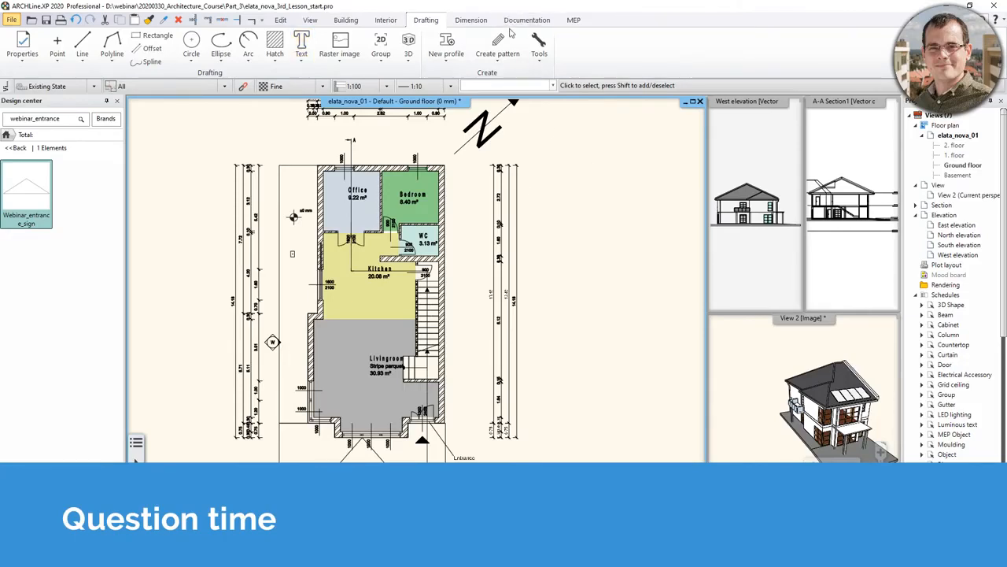
{"action": "left_click", "coordinate": [470, 20]}
{"action": "left_click", "coordinate": [22, 55]}
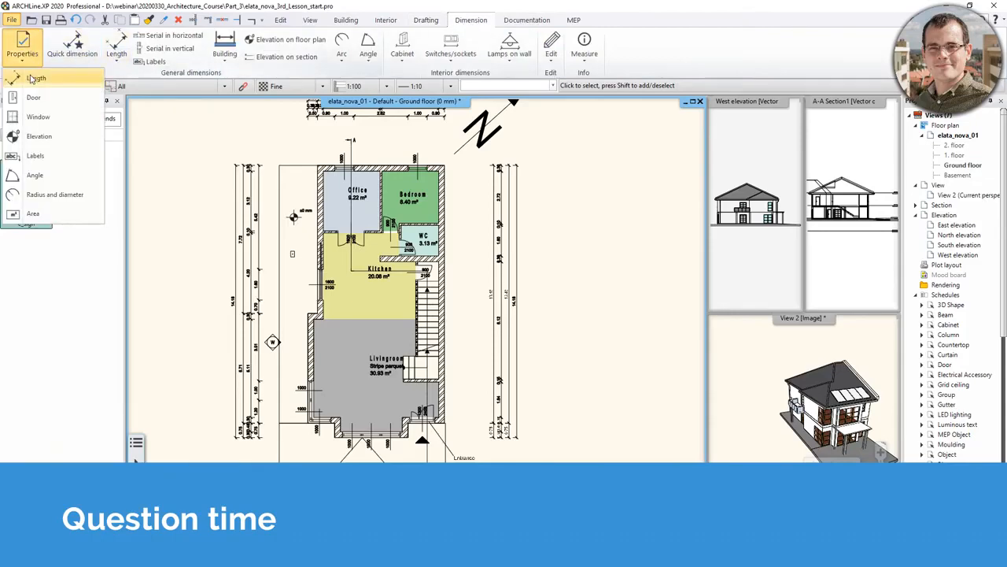
{"action": "right_click", "coordinate": [34, 85]}
{"action": "left_click", "coordinate": [85, 114]}
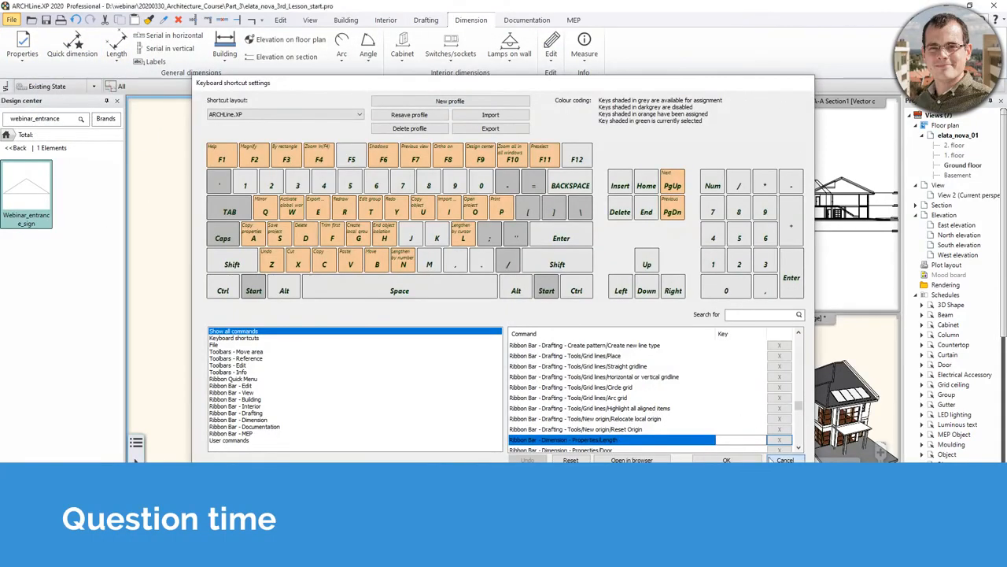
{"action": "left_click", "coordinate": [785, 459]}
{"action": "left_click", "coordinate": [26, 45]}
{"action": "left_click", "coordinate": [35, 77]}
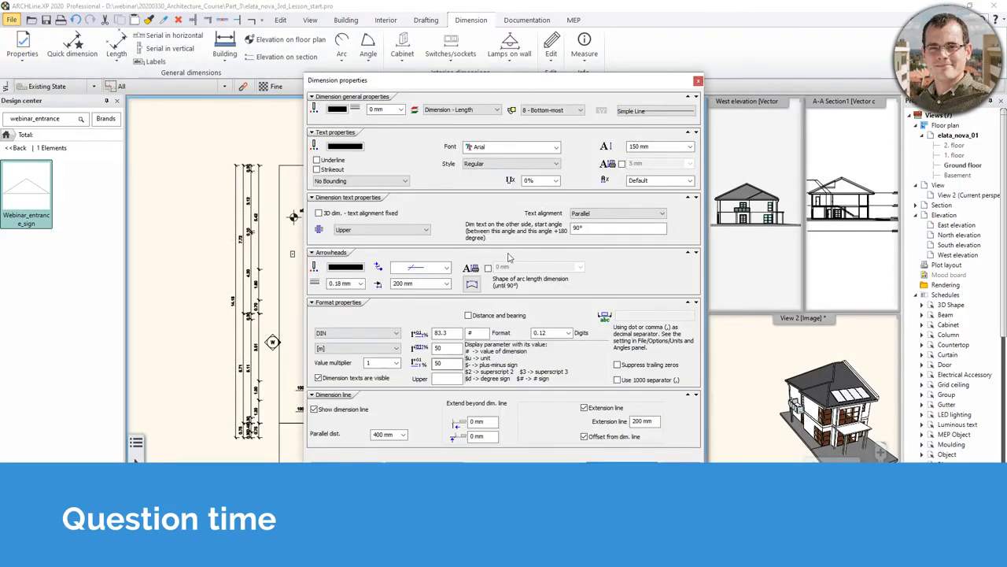
{"action": "left_click", "coordinate": [447, 268]}
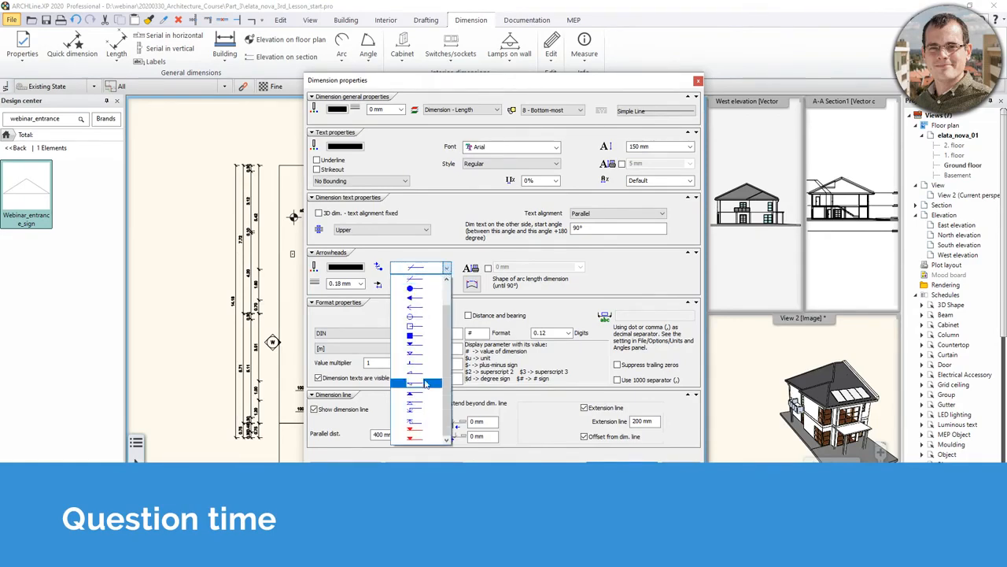
{"action": "left_click", "coordinate": [644, 273]}
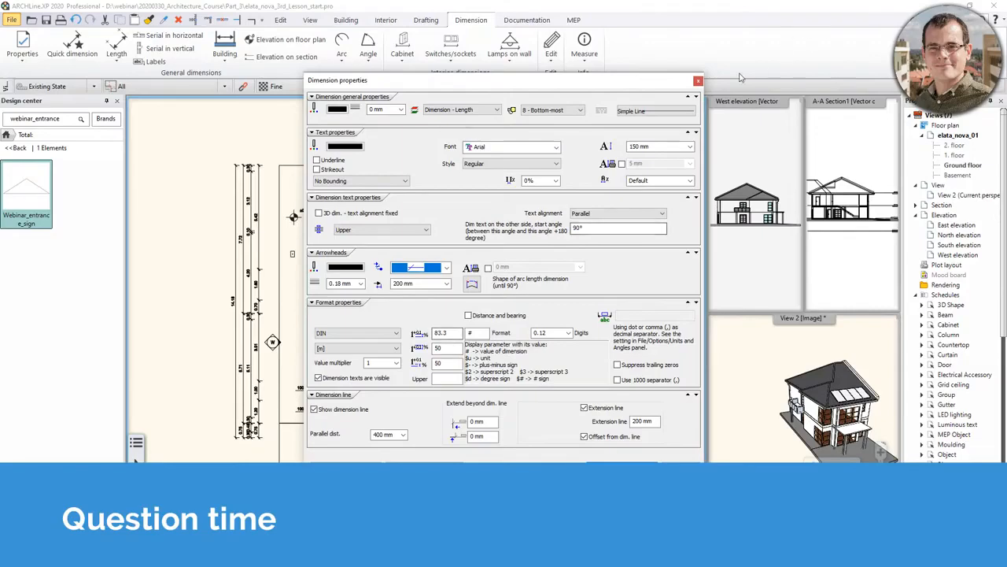
{"action": "left_click", "coordinate": [698, 81]}
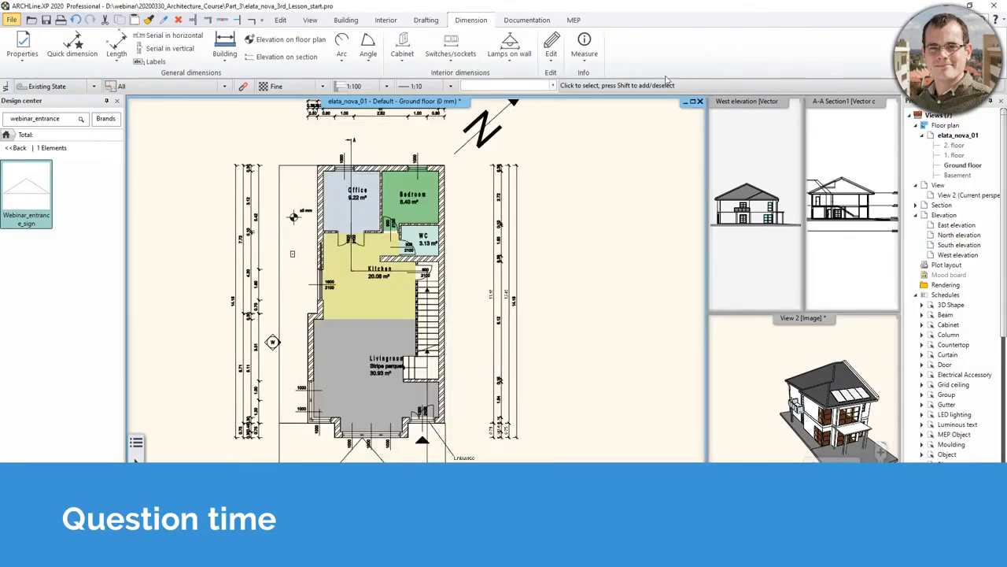
{"action": "left_click", "coordinate": [425, 19]}
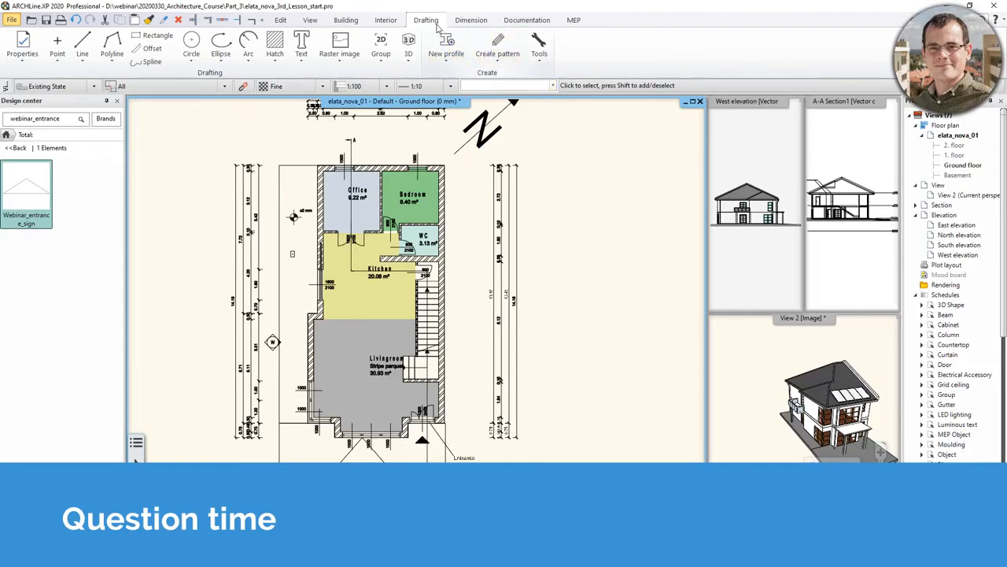
- Bring up the Create Simple Linetype dialog via Create pattern > Create new line type
{"action": "left_click", "coordinate": [504, 61]}
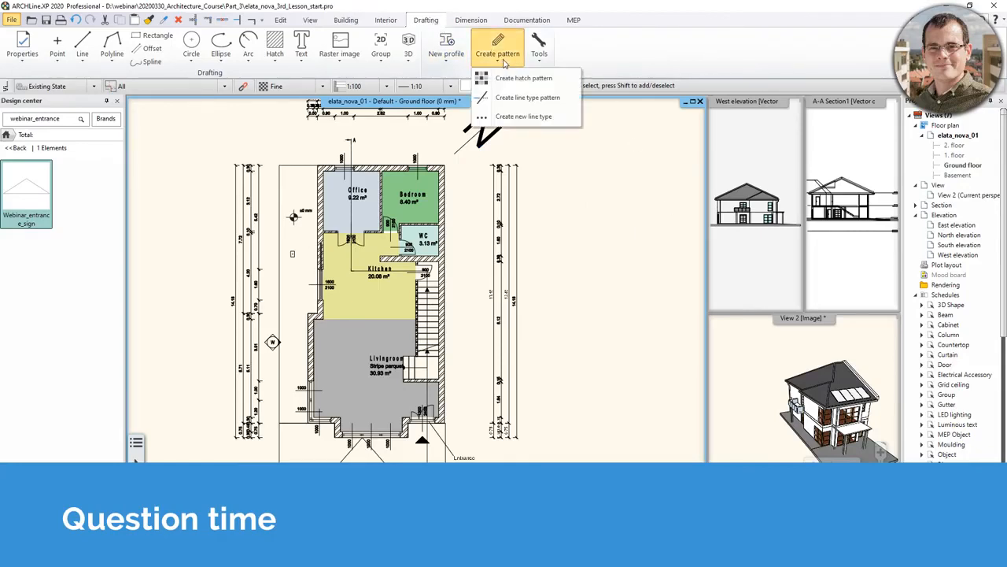
{"action": "left_click", "coordinate": [556, 118]}
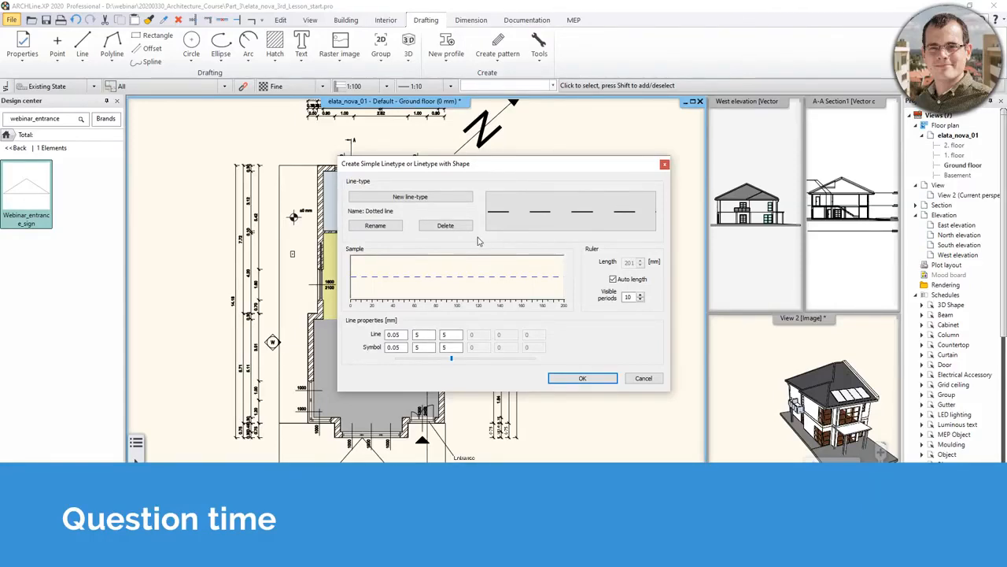
{"action": "left_click", "coordinate": [664, 163]}
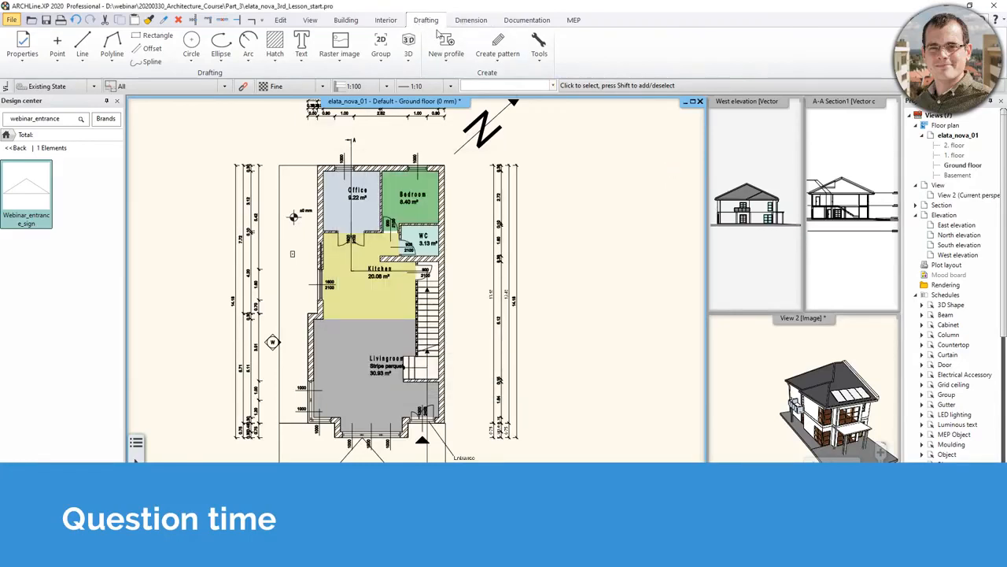
{"action": "left_click", "coordinate": [496, 63]}
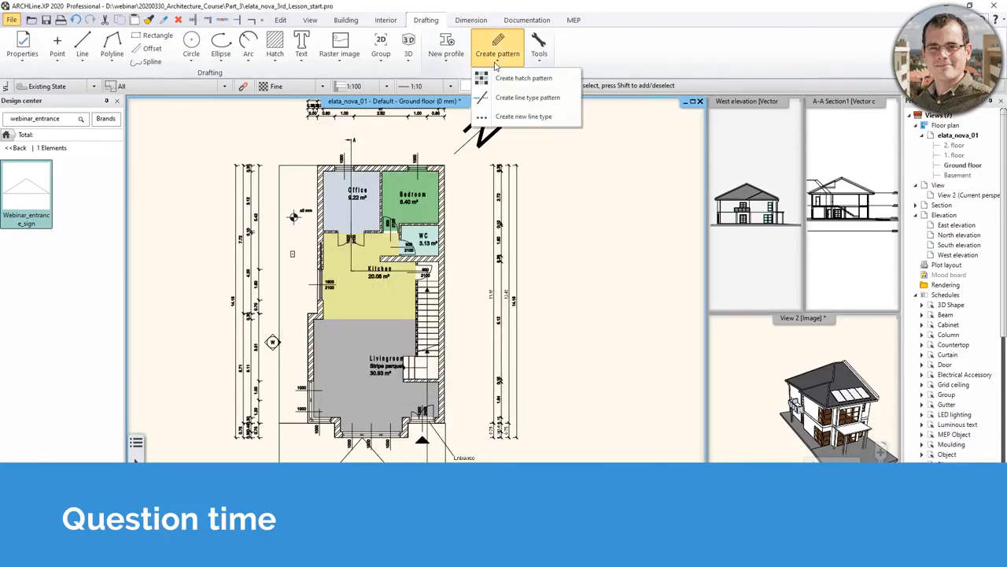
{"action": "left_click", "coordinate": [522, 117]}
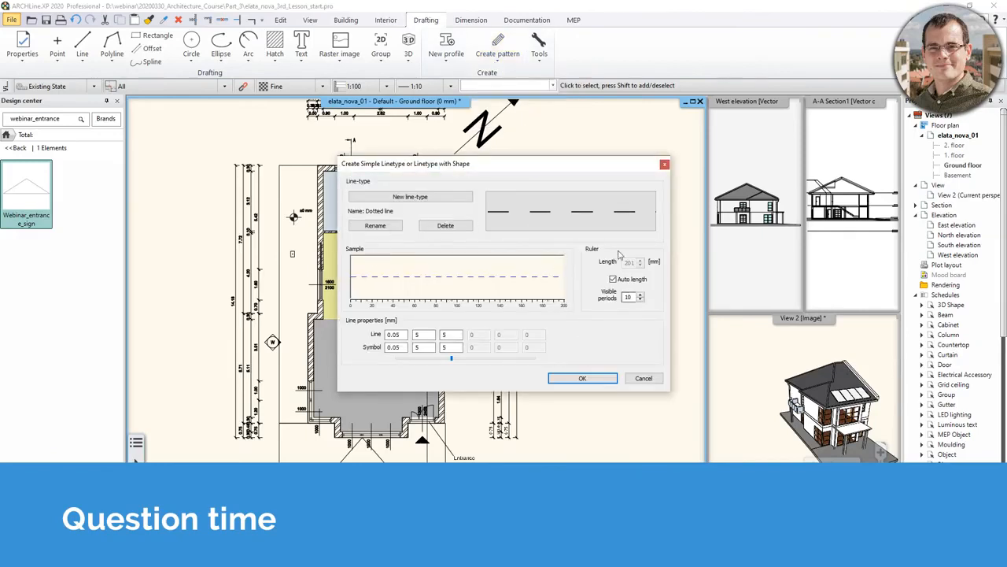